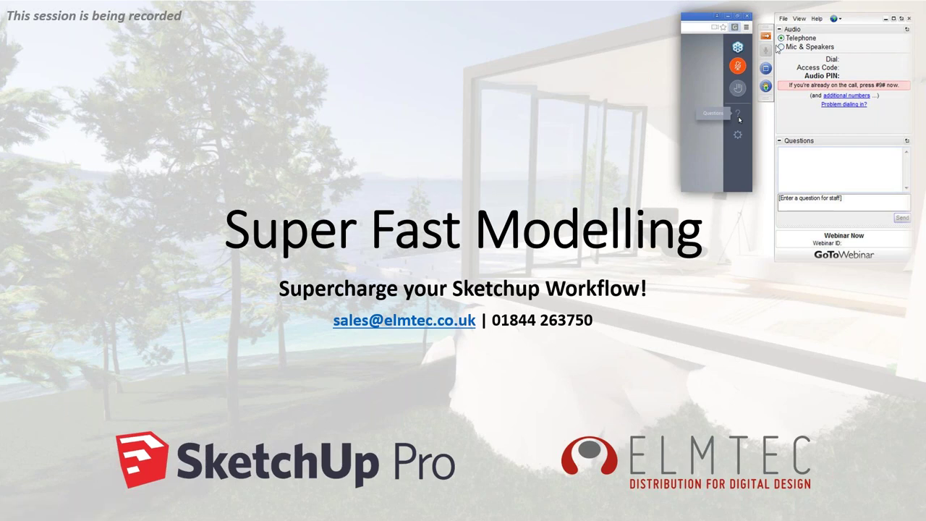
Switch from the slide show to the untitled SketchUp Pro model and look down on it slightly
{"action": "key", "text": "alt+Tab"}
{"action": "key", "text": "alt+Tab"}
{"action": "key", "text": "alt+Tab"}
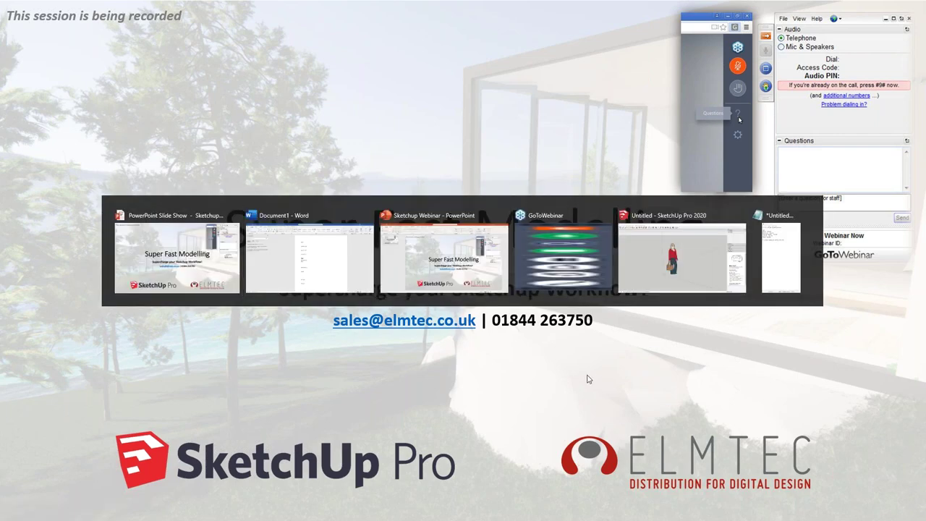
{"action": "key", "text": "alt+Tab"}
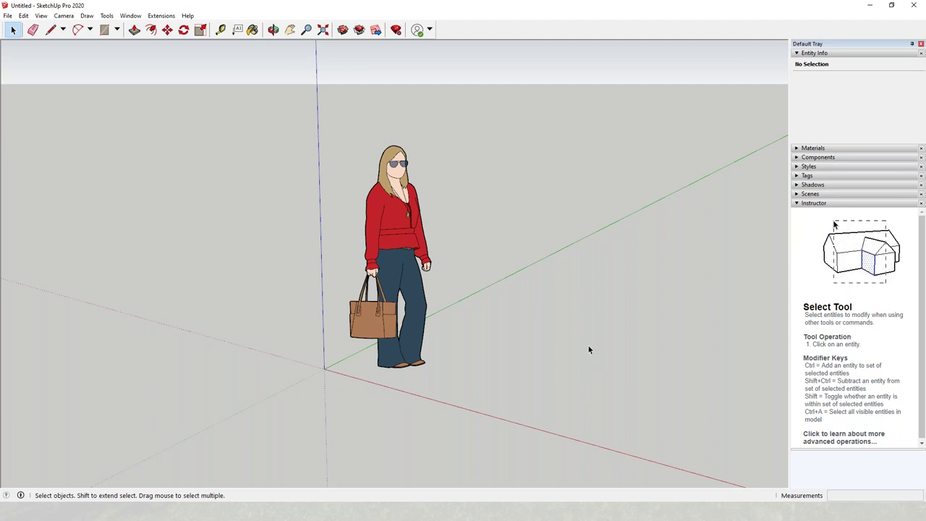
{"action": "key", "text": "o"}
{"action": "middle_click_drag", "start_coordinate": [470, 318], "coordinate": [457, 301]}
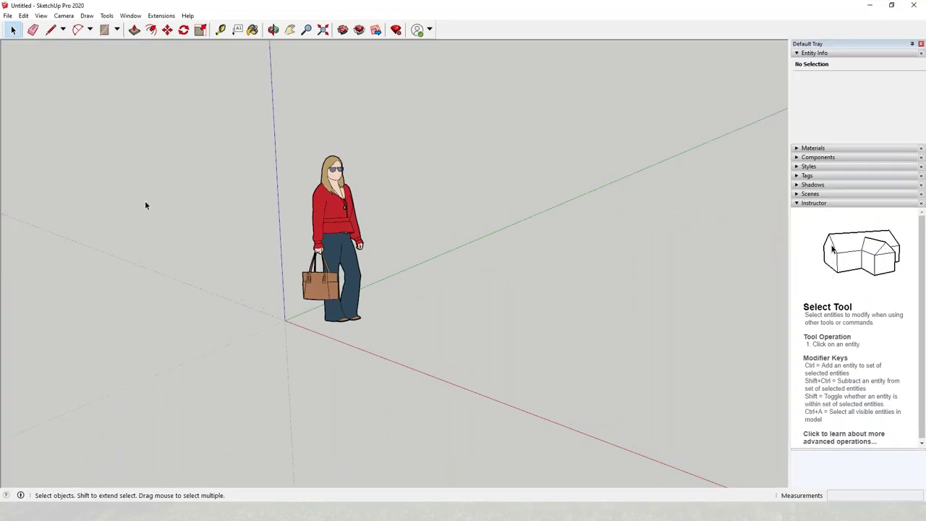
Show the Selection Toys toolbar and move it clear of the standing figure
{"action": "left_click", "coordinate": [106, 15]}
{"action": "mouse_move", "coordinate": [89, 17]}
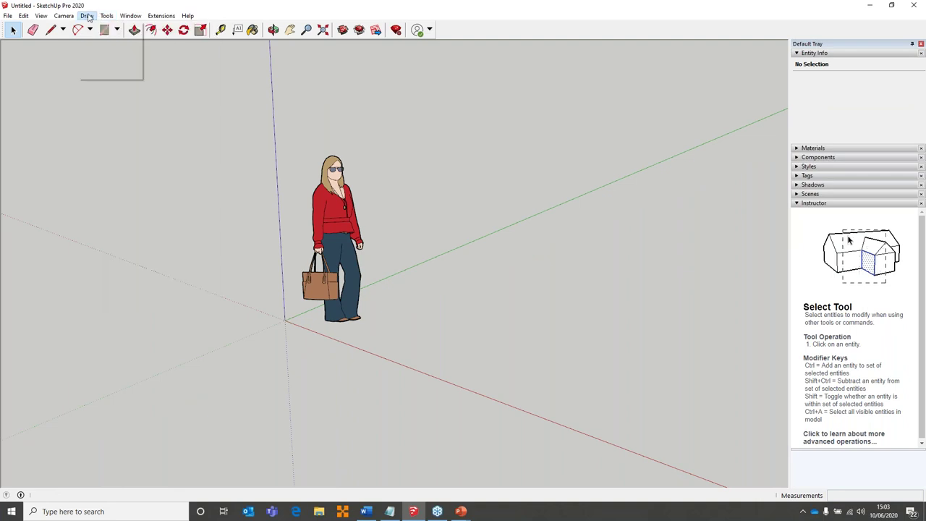
{"action": "mouse_move", "coordinate": [45, 19]}
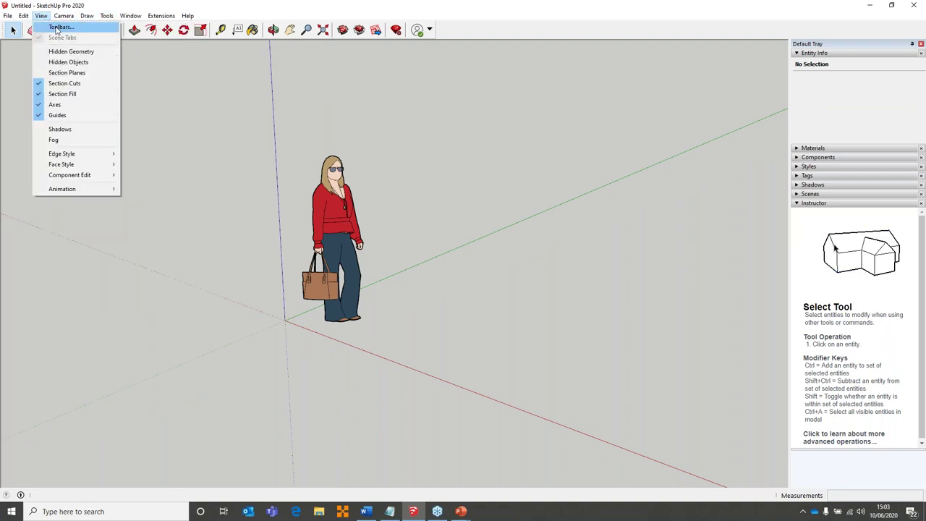
{"action": "left_click", "coordinate": [57, 27]}
{"action": "left_click_drag", "start_coordinate": [477, 231], "coordinate": [477, 301]}
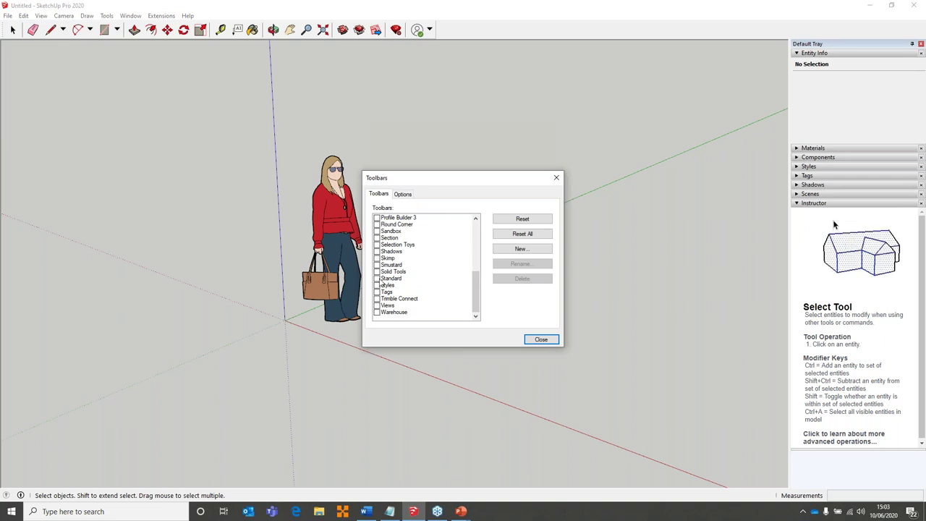
{"action": "left_click", "coordinate": [377, 245]}
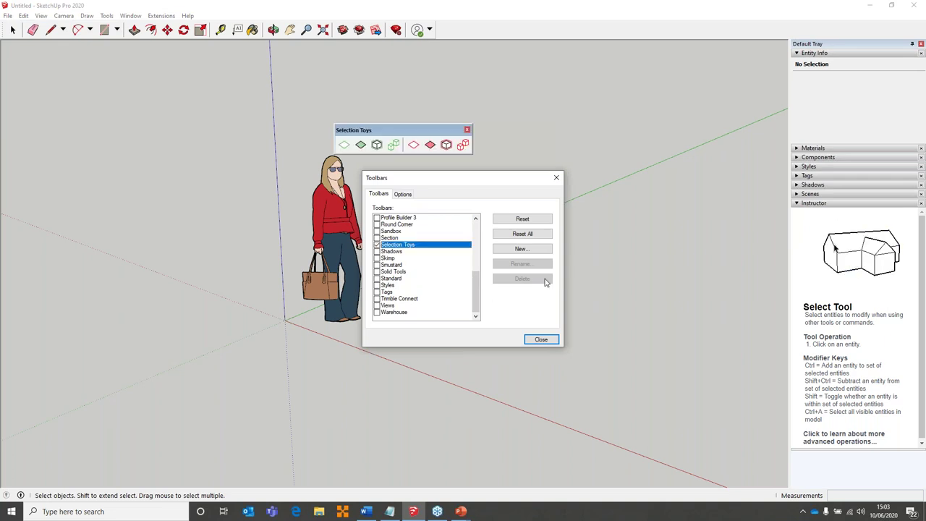
{"action": "left_click", "coordinate": [542, 339]}
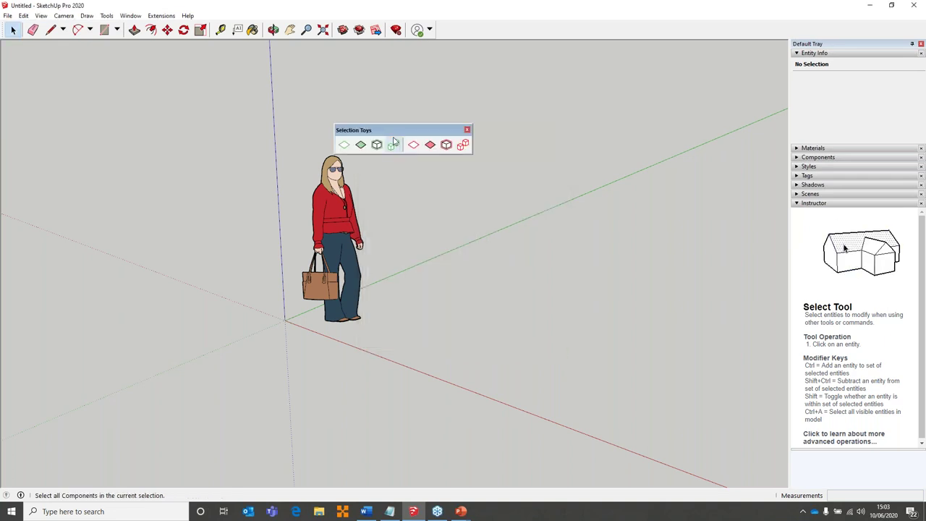
{"action": "left_click_drag", "start_coordinate": [369, 130], "coordinate": [566, 63]}
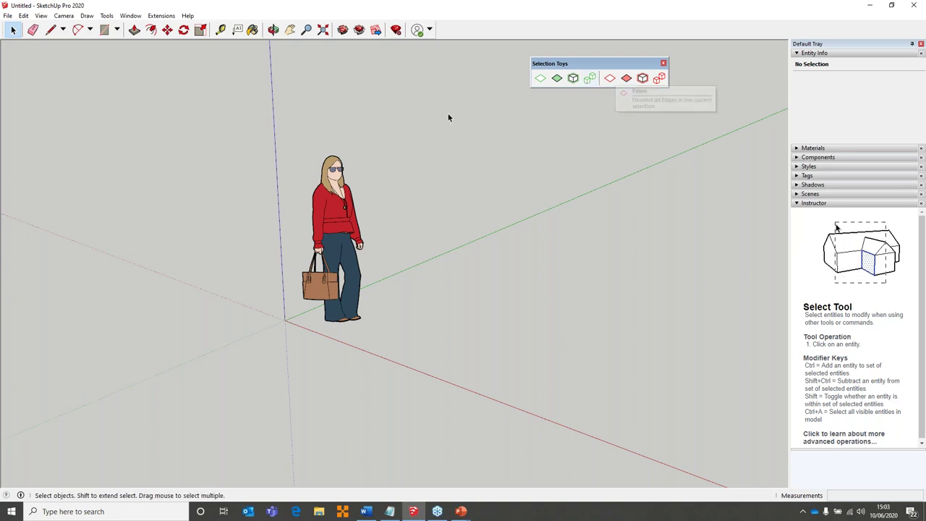
Draw a rectangle on the ground beside the figure and Push/Pull it up into a box about 1546 mm high
{"action": "left_click", "coordinate": [105, 31]}
{"action": "left_click", "coordinate": [509, 233]}
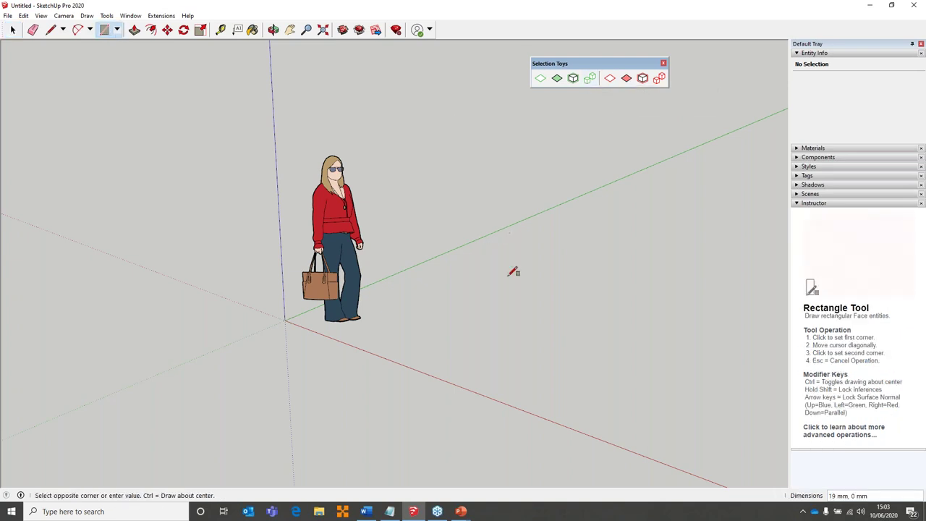
{"action": "left_click", "coordinate": [533, 309]}
{"action": "key", "text": "p"}
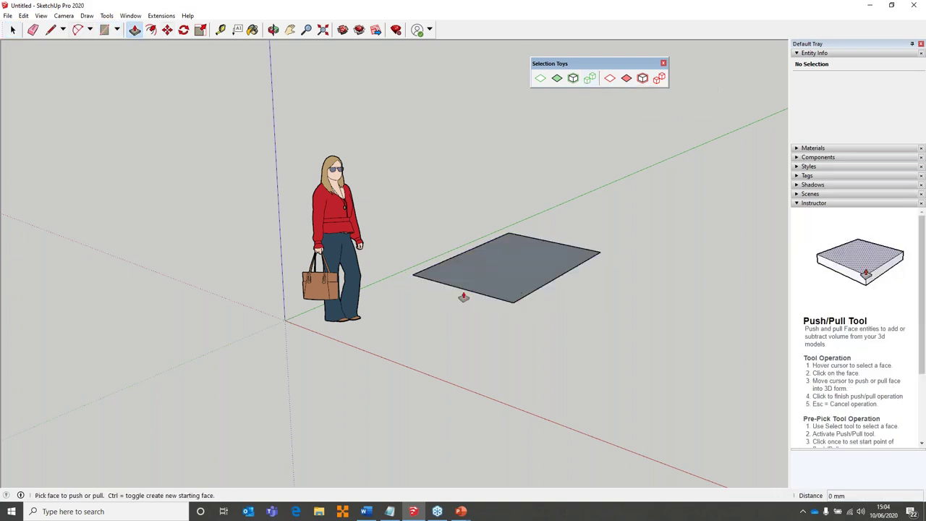
{"action": "left_click", "coordinate": [459, 295]}
{"action": "left_click", "coordinate": [509, 145]}
{"action": "middle_click_drag", "start_coordinate": [642, 200], "coordinate": [630, 232]}
{"action": "key", "text": "space"}
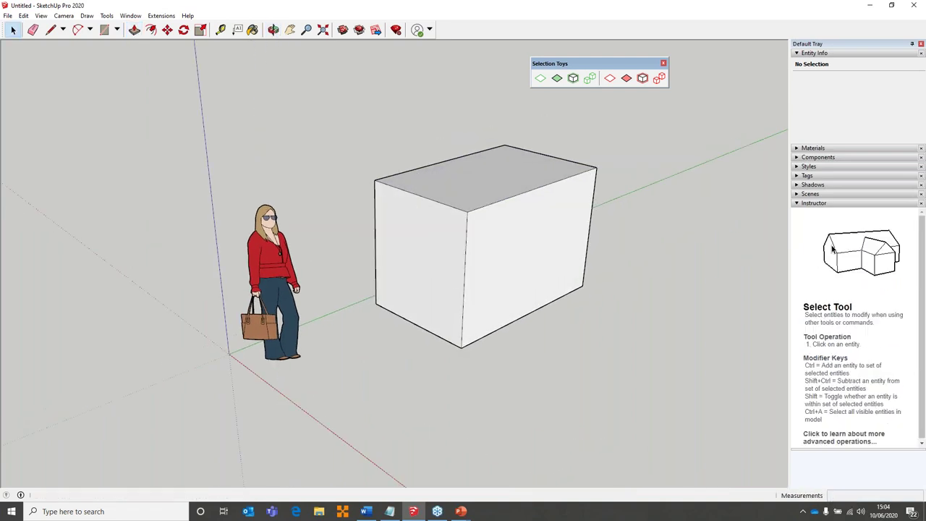
Practise selecting individual edges and faces of the box, add neighbouring entities to the selection, and clear it
{"action": "left_click", "coordinate": [579, 292]}
{"action": "left_click", "coordinate": [466, 231]}
{"action": "left_click", "coordinate": [484, 208], "text": "ctrl"}
{"action": "left_click", "coordinate": [632, 190]}
{"action": "left_click", "coordinate": [509, 151]}
{"action": "left_click", "coordinate": [498, 151], "text": "ctrl"}
{"action": "left_click", "coordinate": [711, 235]}
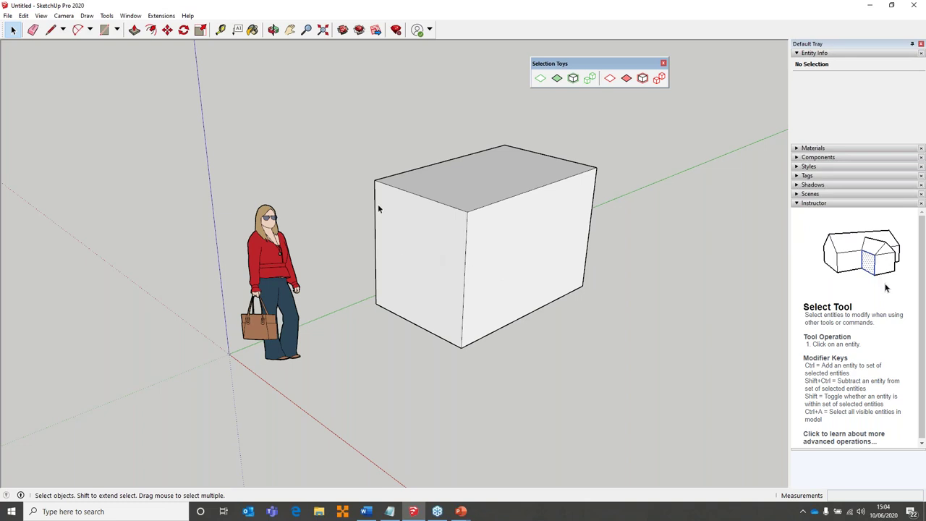
Select edges around the top of the box one by one as a cumulative selection, and clear it
{"action": "left_click", "coordinate": [378, 181]}
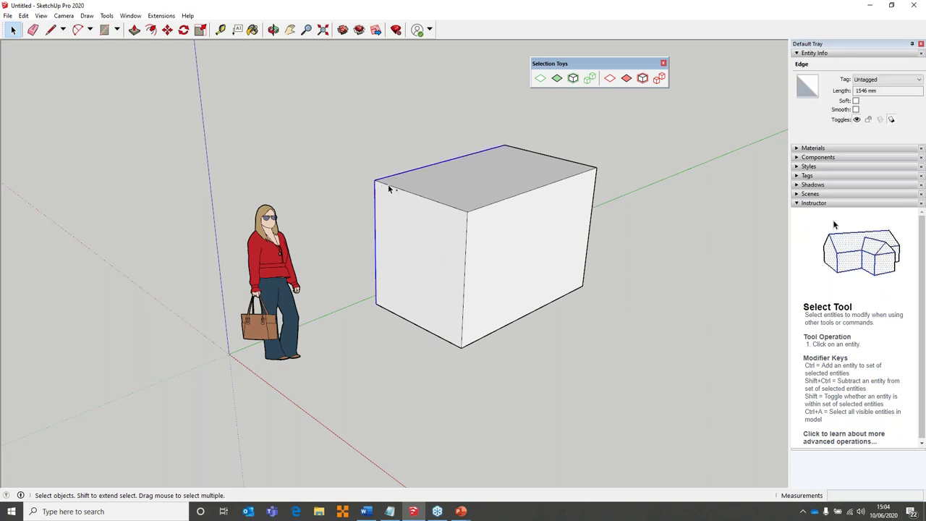
{"action": "left_click", "coordinate": [416, 194], "text": "shift"}
{"action": "left_click", "coordinate": [540, 189], "text": "shift"}
{"action": "left_click", "coordinate": [567, 161], "text": "shift"}
{"action": "left_click", "coordinate": [630, 282]}
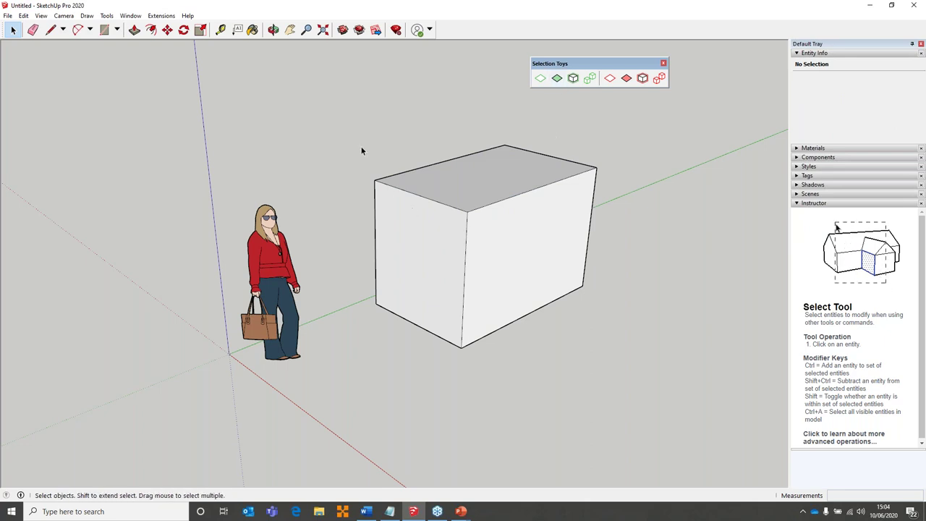
Window-select the whole box and reduce the selection to its edges only
{"action": "left_click_drag", "start_coordinate": [467, 244], "coordinate": [678, 370]}
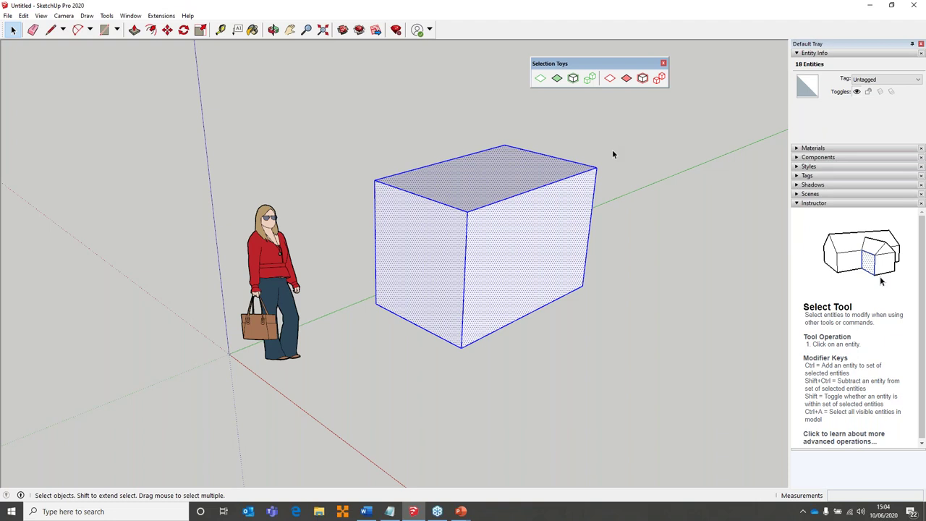
{"action": "left_click_drag", "start_coordinate": [331, 81], "coordinate": [705, 427]}
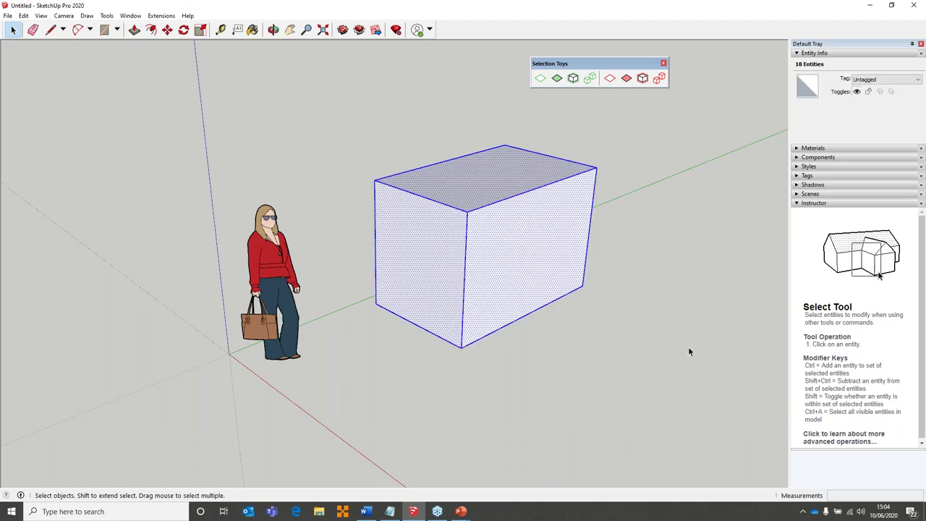
{"action": "left_click", "coordinate": [540, 78]}
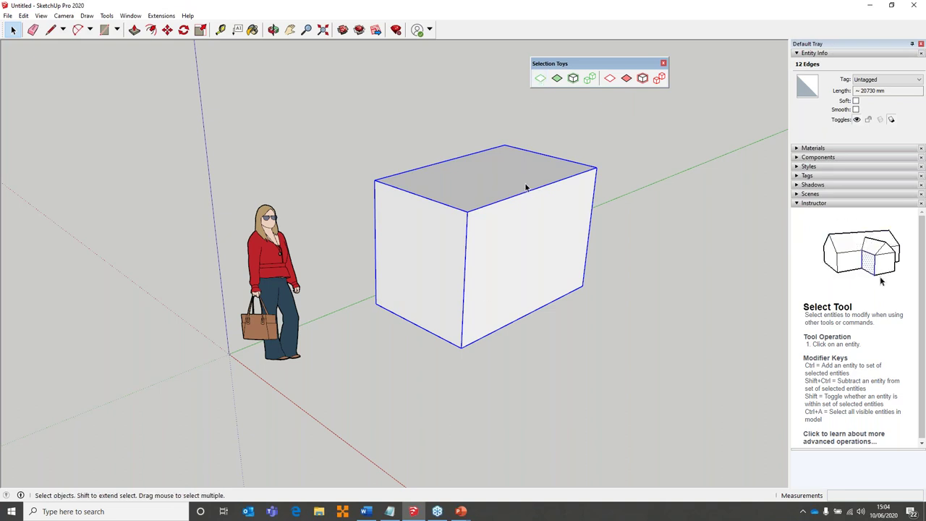
Reselect the whole box, reduce the selection to its faces only, and clear it
{"action": "left_click_drag", "start_coordinate": [663, 380], "coordinate": [373, 130]}
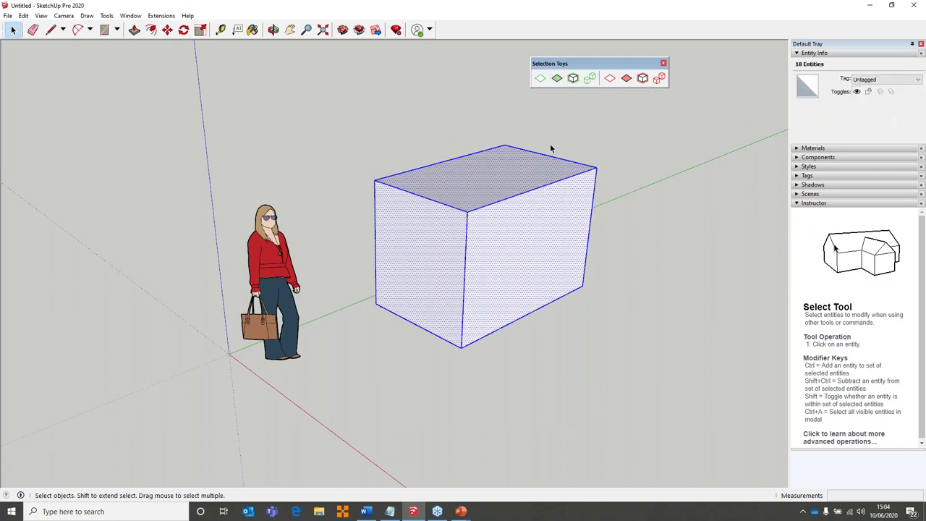
{"action": "left_click", "coordinate": [557, 79]}
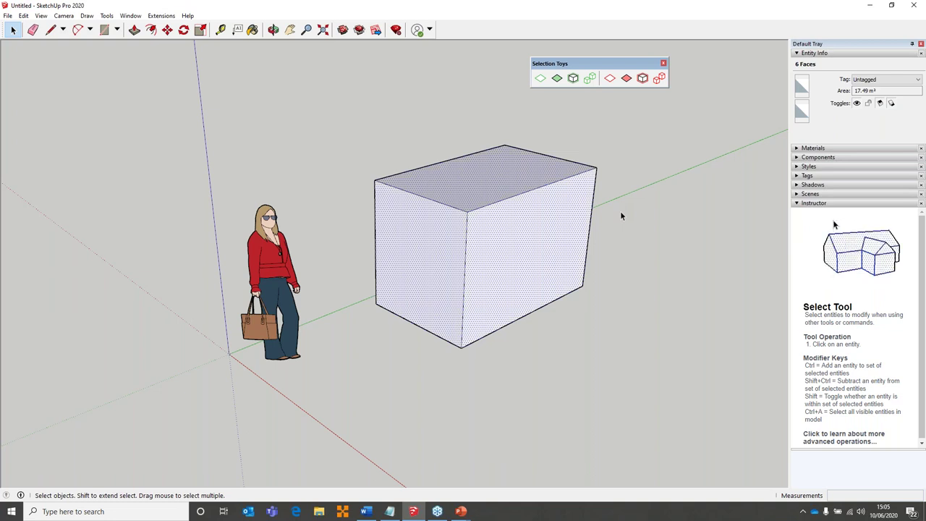
{"action": "left_click", "coordinate": [618, 256]}
Select the faces and edges meeting at the box's lower rear corner, keep only the edges selected, and clear the selection
{"action": "double_click", "coordinate": [586, 288]}
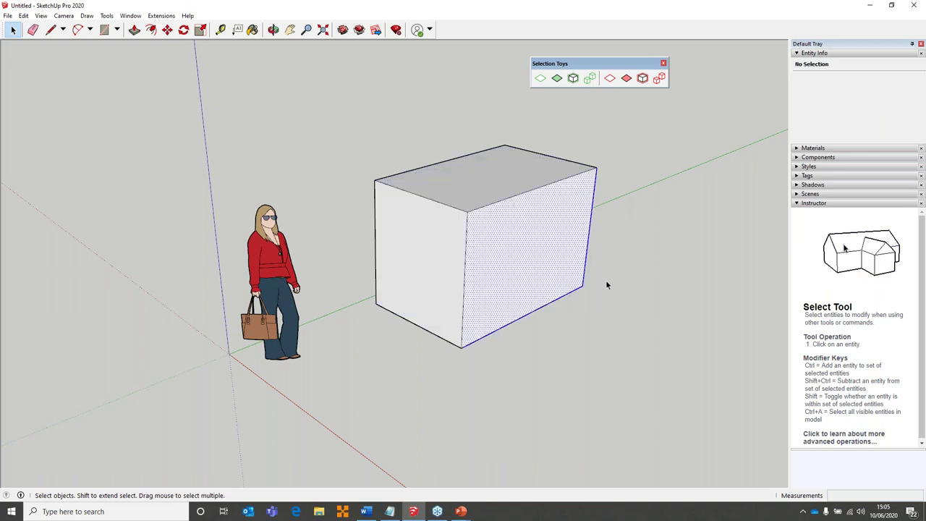
{"action": "left_click", "coordinate": [540, 78]}
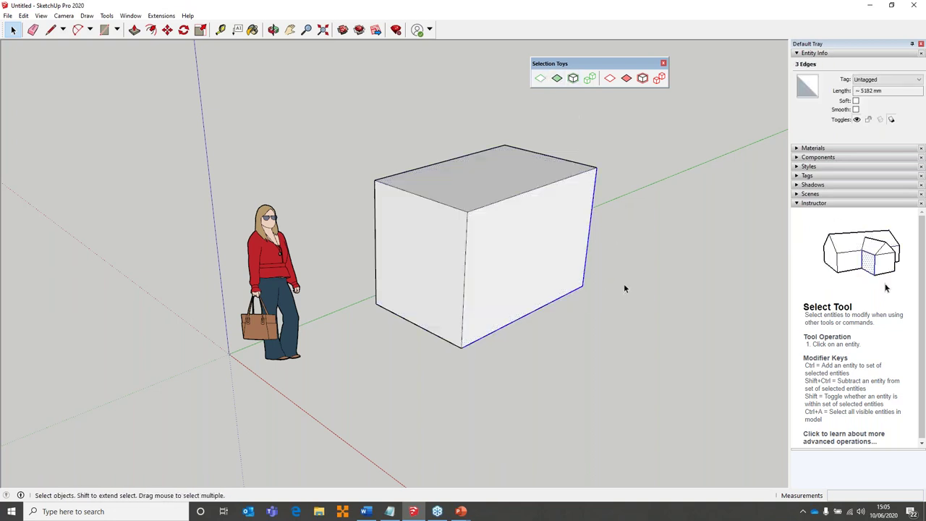
{"action": "left_click", "coordinate": [624, 255]}
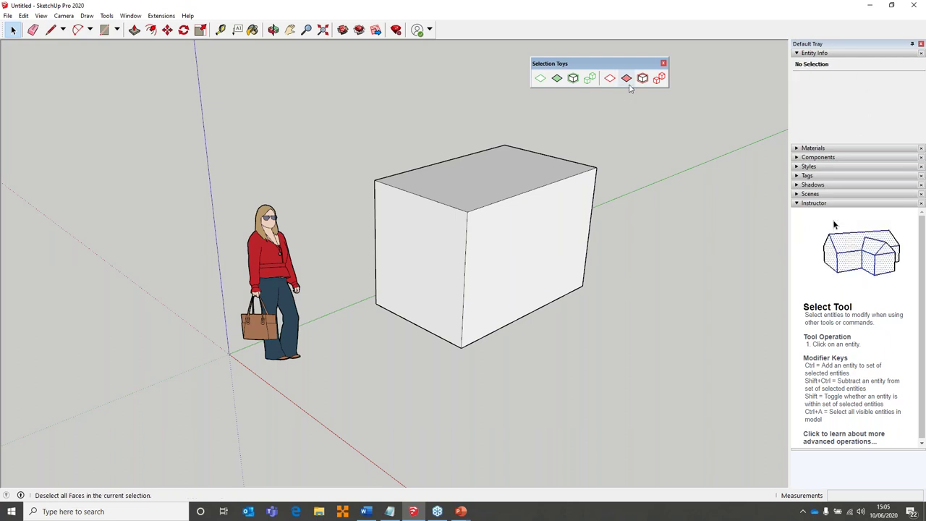
Crossing-select the faces and edges at the far end of the box and deselect all faces
{"action": "left_click_drag", "start_coordinate": [331, 82], "coordinate": [691, 460]}
{"action": "left_click_drag", "start_coordinate": [642, 367], "coordinate": [543, 152]}
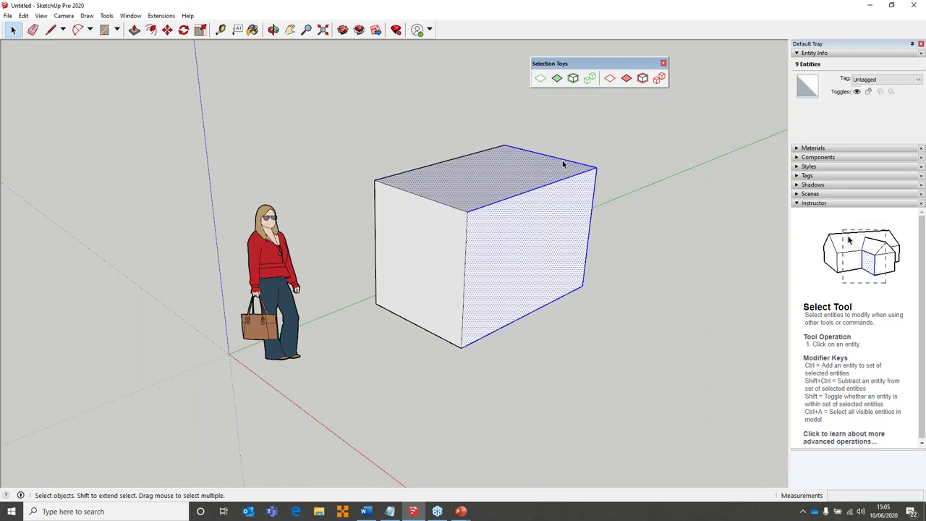
{"action": "left_click", "coordinate": [627, 78]}
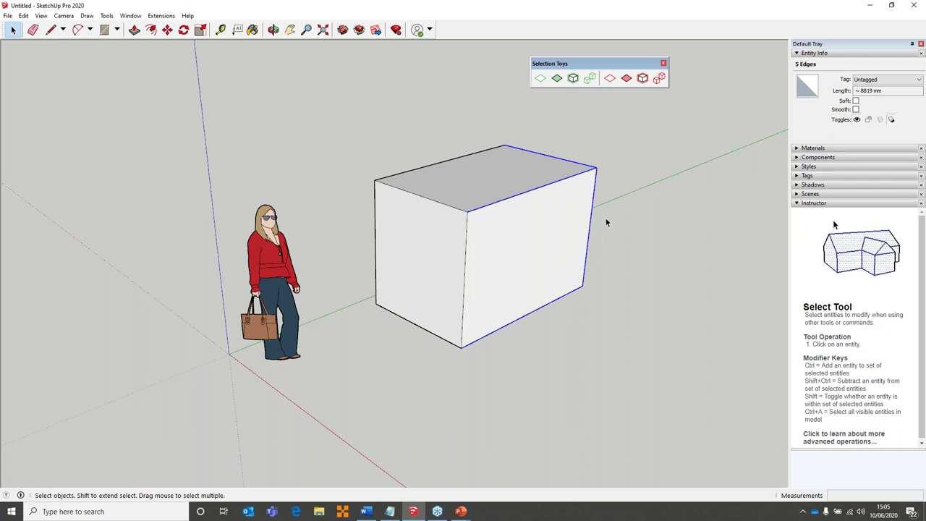
Filter the selection to groups only, reselect the whole box, and filter it to components only
{"action": "left_click", "coordinate": [573, 80]}
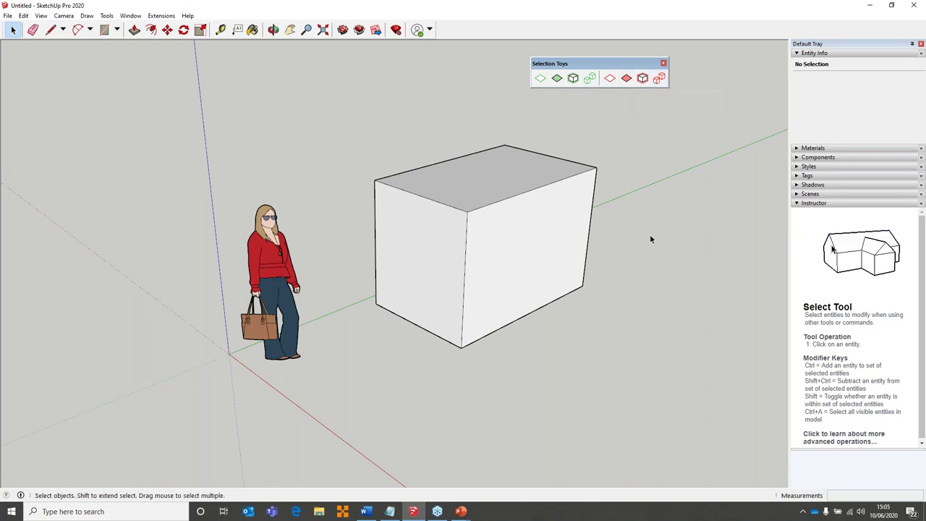
{"action": "left_click_drag", "start_coordinate": [319, 84], "coordinate": [672, 430]}
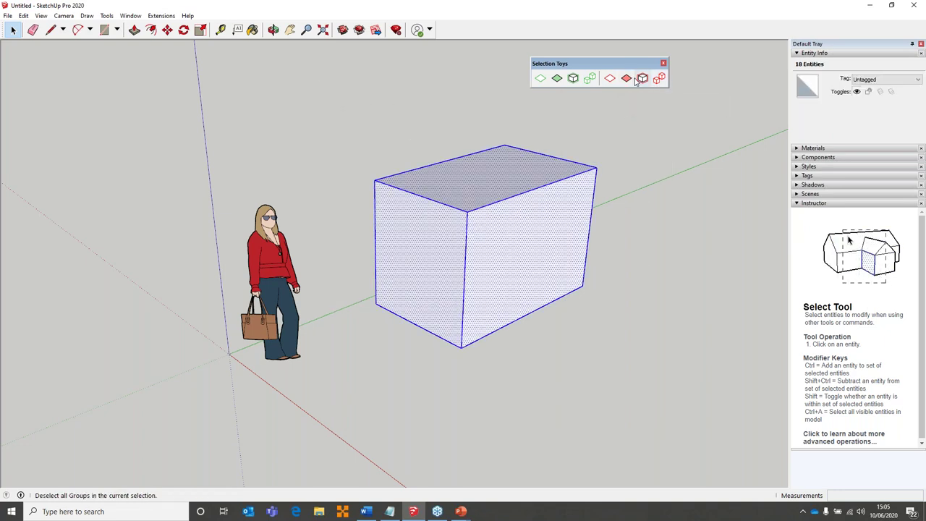
{"action": "left_click", "coordinate": [591, 81]}
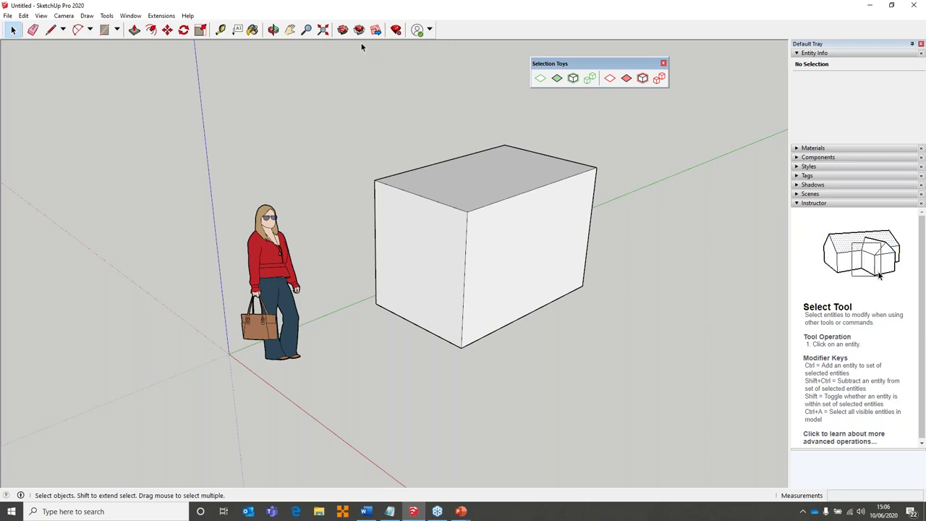
Dock the Selection Toys toolbar alongside the main modelling tools and clear the test selection on the box
{"action": "left_click_drag", "start_coordinate": [543, 63], "coordinate": [467, 29]}
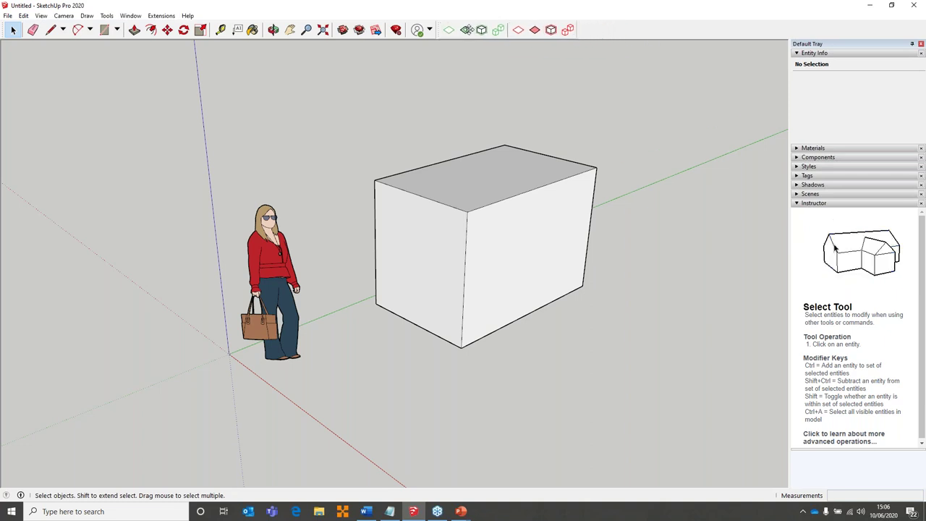
{"action": "left_click", "coordinate": [458, 29]}
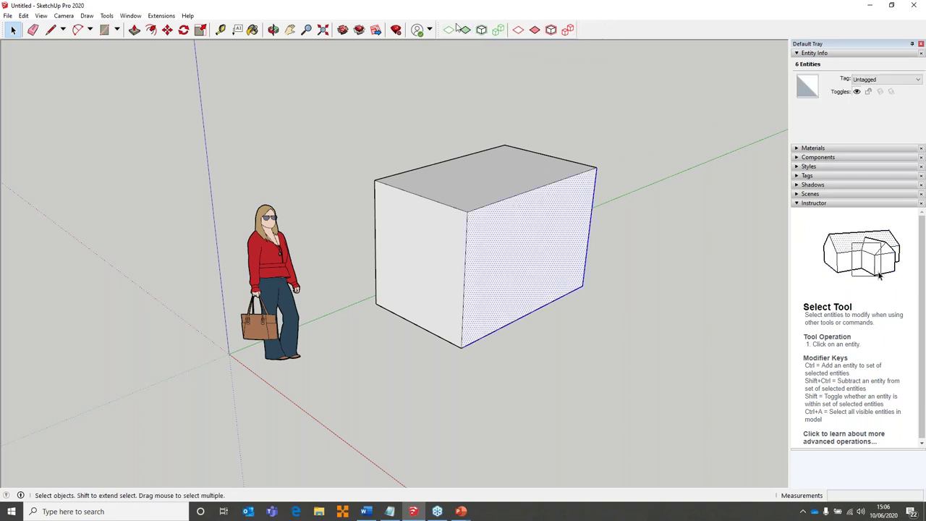
{"action": "left_click", "coordinate": [678, 202]}
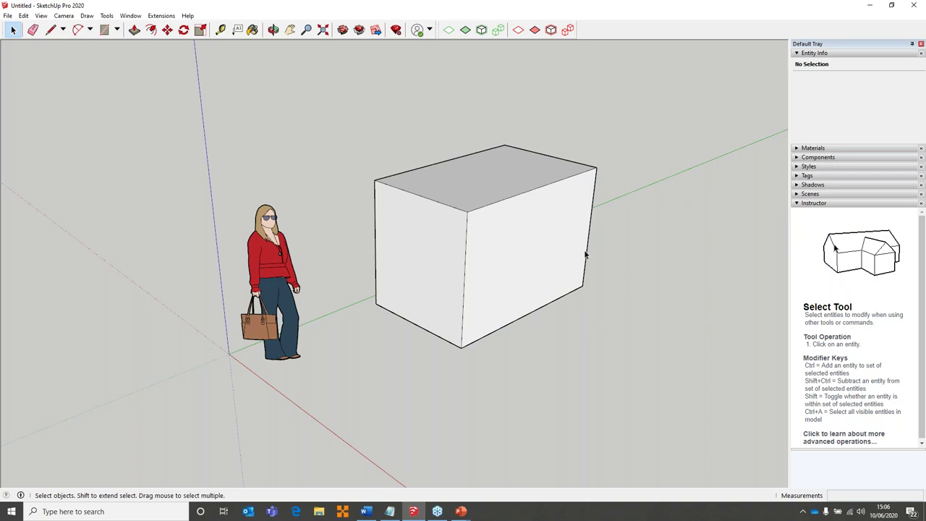
Select the entire box and delete it, leaving only the standing figure in the model
{"action": "key", "text": "o"}
{"action": "left_click_drag", "start_coordinate": [596, 269], "coordinate": [572, 285]}
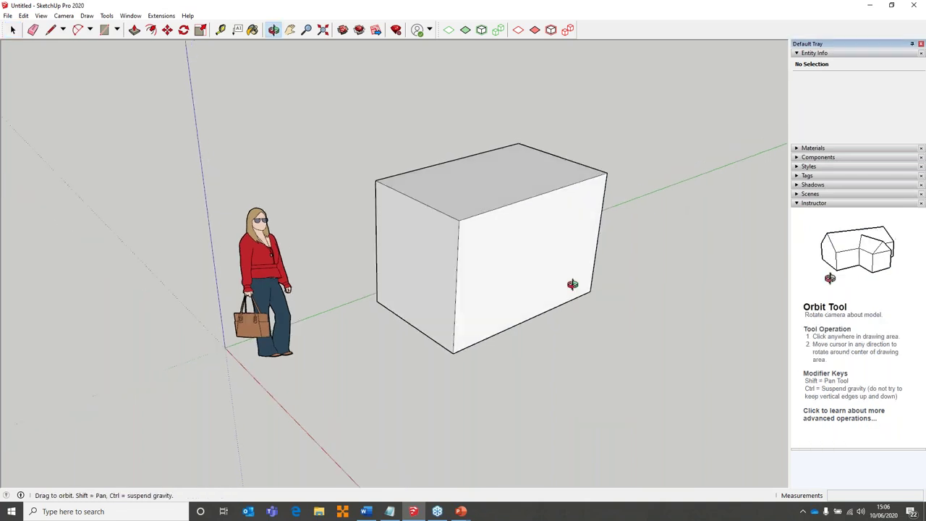
{"action": "key", "text": "space"}
{"action": "middle_click_drag", "start_coordinate": [537, 310], "coordinate": [622, 336]}
{"action": "left_click_drag", "start_coordinate": [622, 337], "coordinate": [426, 168]}
{"action": "left_click_drag", "start_coordinate": [328, 85], "coordinate": [334, 90]}
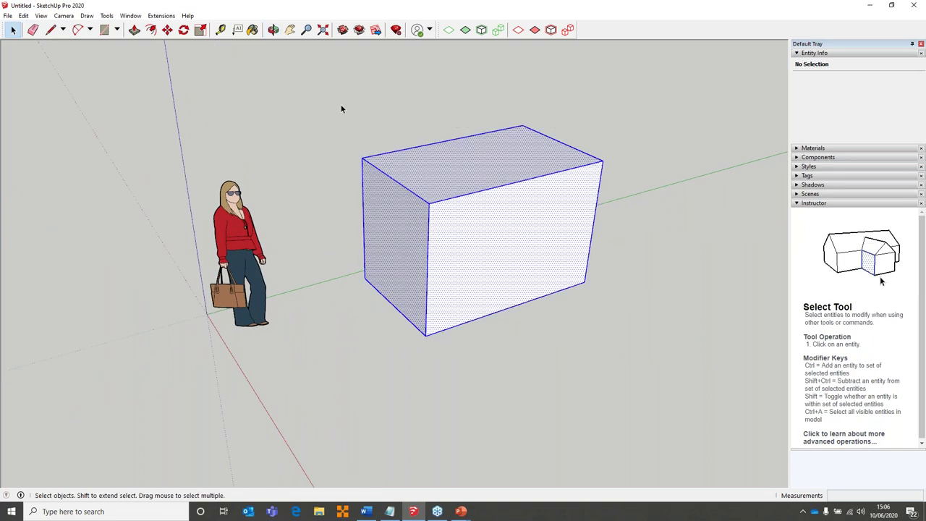
{"action": "key", "text": "Delete"}
{"action": "middle_click_drag", "start_coordinate": [420, 199], "coordinate": [443, 206]}
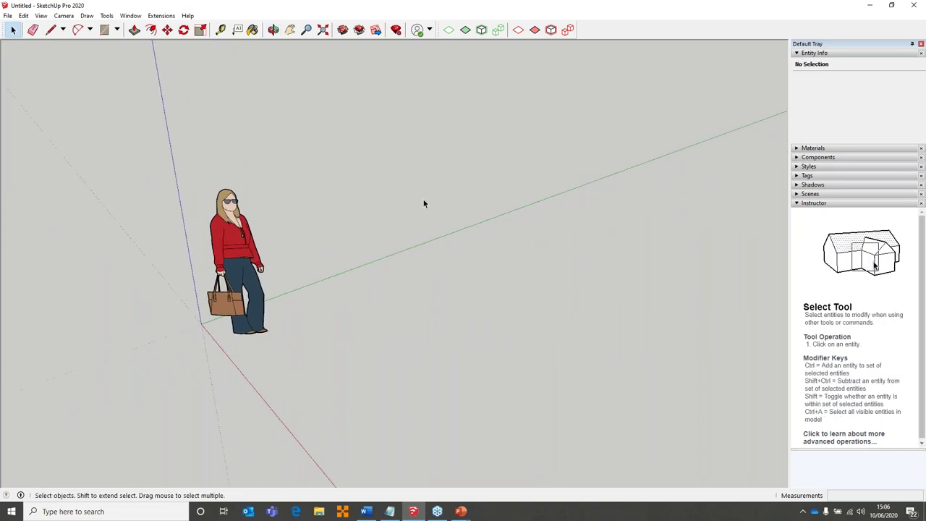
{"action": "middle_click_drag", "start_coordinate": [422, 257], "coordinate": [404, 219], "text": "shift"}
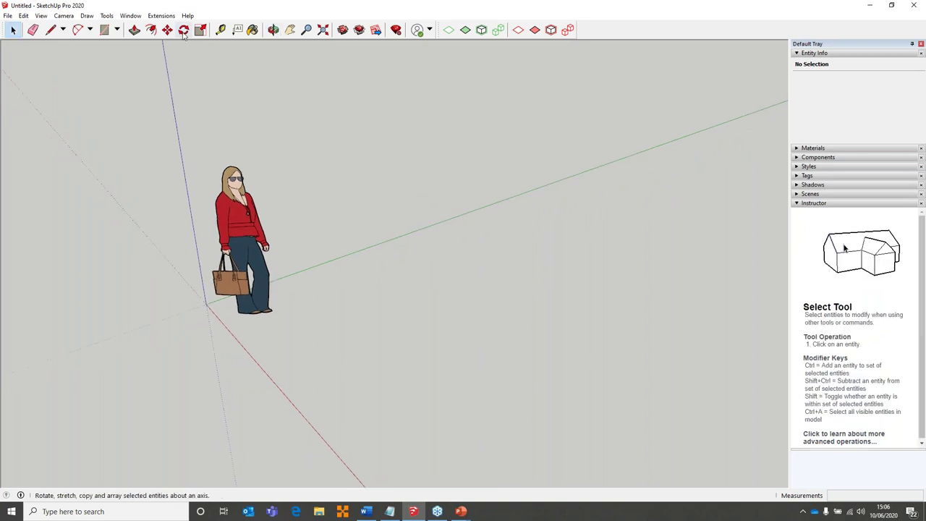
Open the Weld settings to check the Close Curve and Find Faces options, and cancel without changing them
{"action": "left_click", "coordinate": [165, 16]}
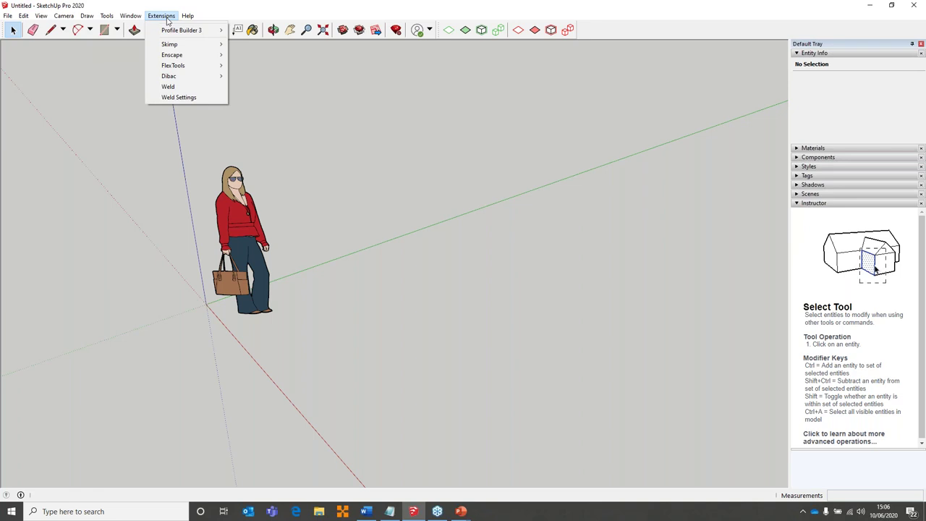
{"action": "left_click", "coordinate": [190, 98]}
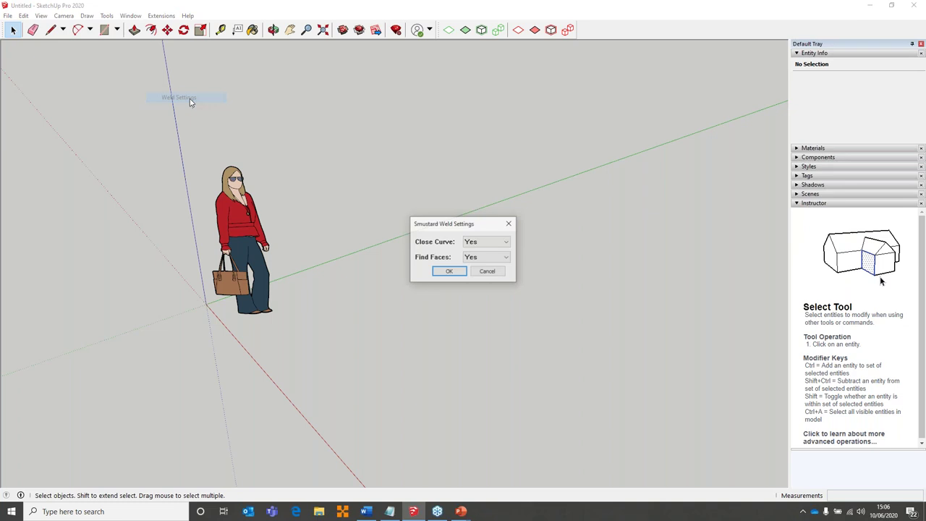
{"action": "left_click", "coordinate": [485, 271]}
Draw an open S-shaped curve about 15,870 mm long on the ground with the Freehand tool and select it
{"action": "key", "text": "o"}
{"action": "left_click_drag", "start_coordinate": [387, 202], "coordinate": [499, 239]}
{"action": "key", "text": "space"}
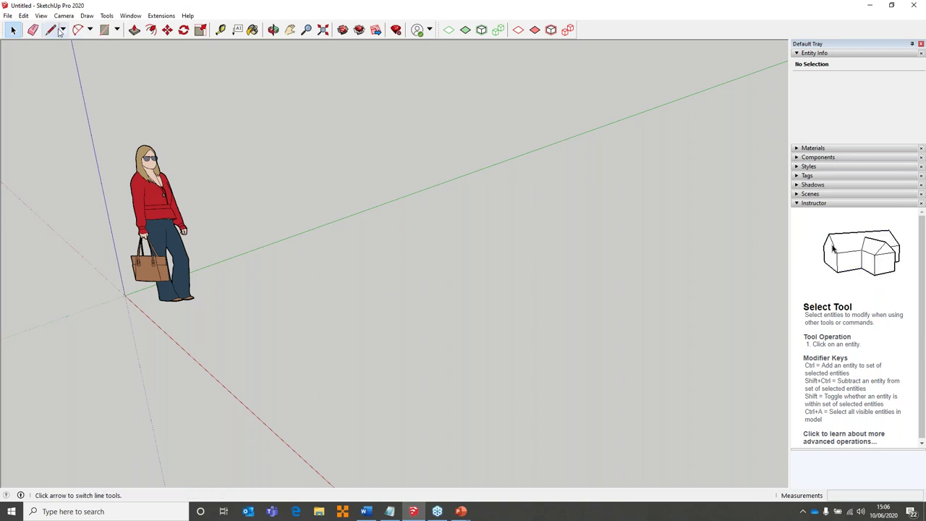
{"action": "left_click", "coordinate": [90, 29]}
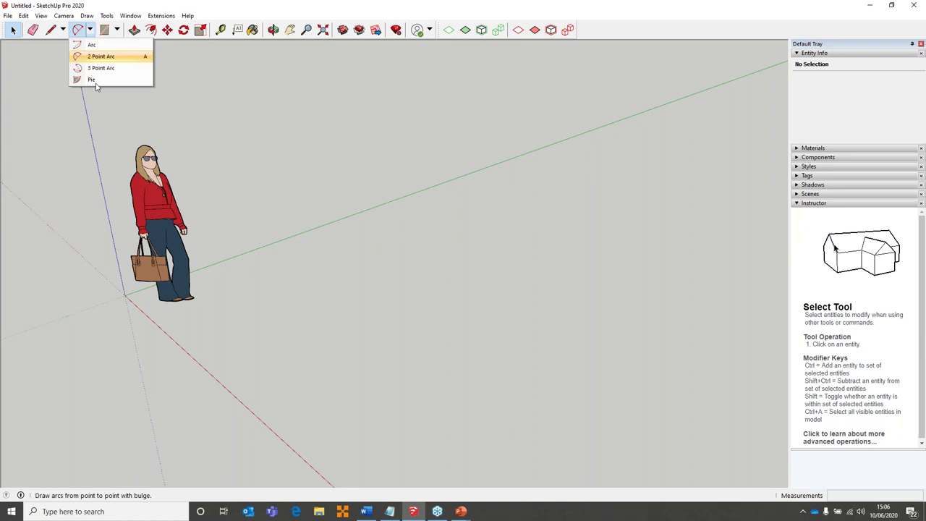
{"action": "left_click", "coordinate": [63, 29]}
{"action": "left_click", "coordinate": [67, 55]}
{"action": "mouse_move", "coordinate": [548, 208]}
{"action": "left_mouse_down"}
{"action": "mouse_move", "coordinate": [441, 151]}
{"action": "mouse_move", "coordinate": [398, 171]}
{"action": "mouse_move", "coordinate": [380, 235]}
{"action": "mouse_move", "coordinate": [397, 276]}
{"action": "mouse_move", "coordinate": [460, 307]}
{"action": "mouse_move", "coordinate": [521, 305]}
{"action": "mouse_move", "coordinate": [618, 245]}
{"action": "mouse_move", "coordinate": [675, 243]}
{"action": "mouse_move", "coordinate": [737, 288]}
{"action": "mouse_move", "coordinate": [753, 325]}
{"action": "mouse_move", "coordinate": [702, 408]}
{"action": "mouse_move", "coordinate": [673, 410]}
{"action": "left_mouse_up"}
{"action": "middle_click_drag", "start_coordinate": [665, 334], "coordinate": [568, 238]}
{"action": "key", "text": "space"}
{"action": "left_click", "coordinate": [571, 234]}
{"action": "scroll", "coordinate": [621, 331], "scroll_direction": "down", "scroll_amount": 2}
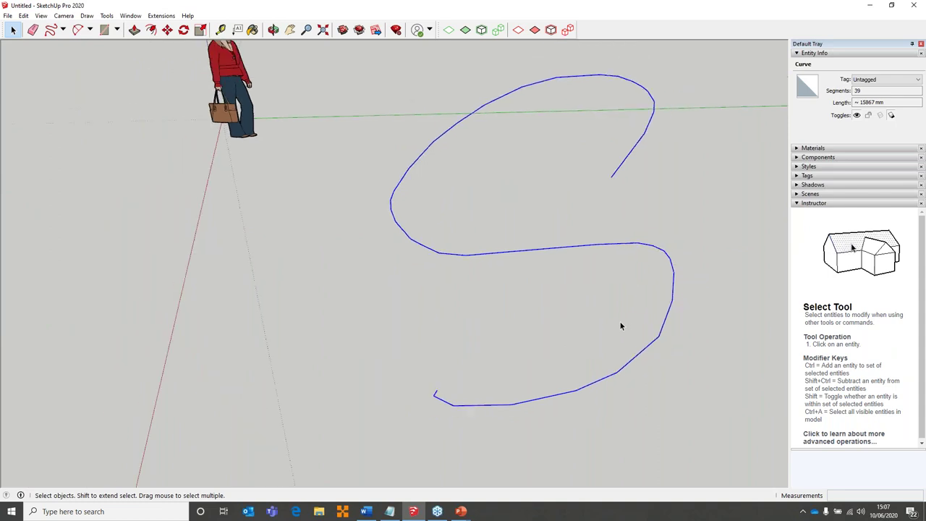
Close the S outline with further freehand curves and Push/Pull the resulting face up about 1391 mm
{"action": "left_click", "coordinate": [51, 30]}
{"action": "mouse_move", "coordinate": [435, 393]}
{"action": "left_mouse_down"}
{"action": "mouse_move", "coordinate": [469, 369]}
{"action": "mouse_move", "coordinate": [494, 370]}
{"action": "left_mouse_up"}
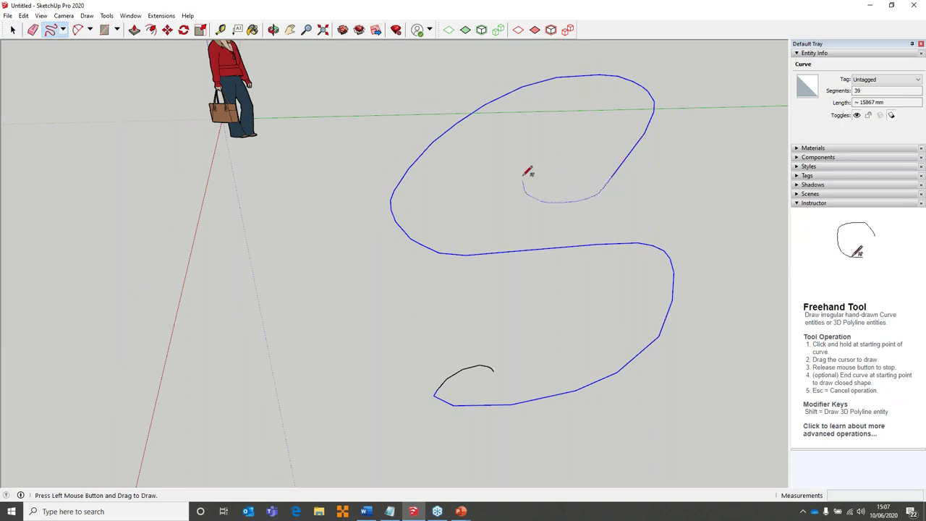
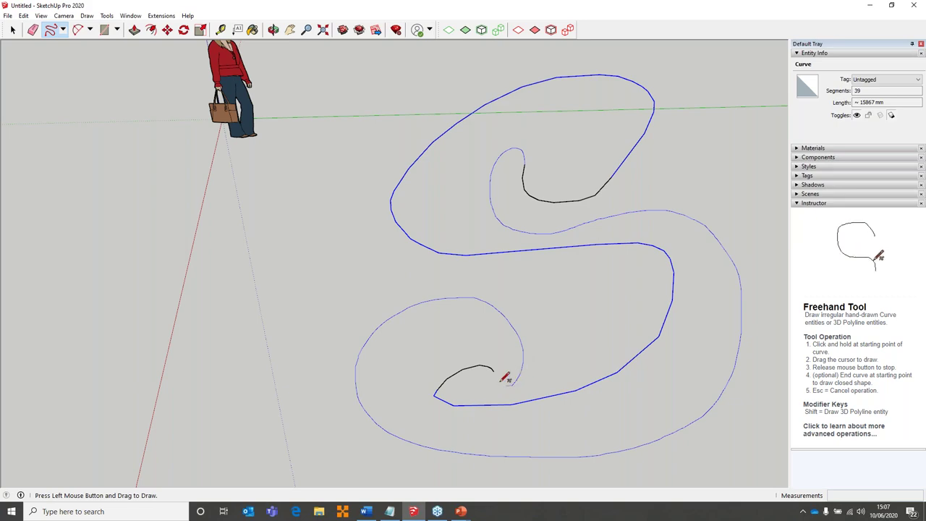
{"action": "left_click", "coordinate": [135, 32]}
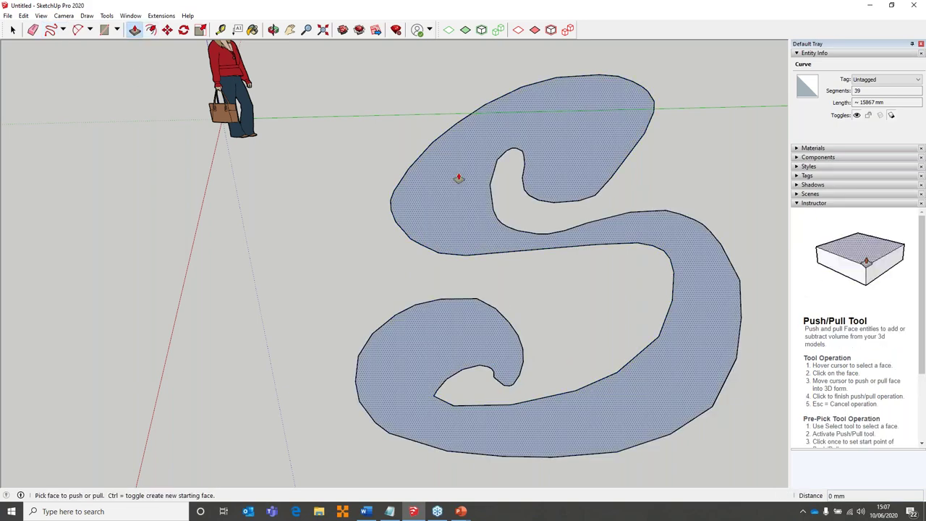
{"action": "left_click", "coordinate": [459, 178]}
{"action": "left_click", "coordinate": [422, 81]}
{"action": "middle_click_drag", "start_coordinate": [422, 81], "coordinate": [497, 311]}
{"action": "scroll", "coordinate": [496, 311], "scroll_direction": "up", "scroll_amount": 3}
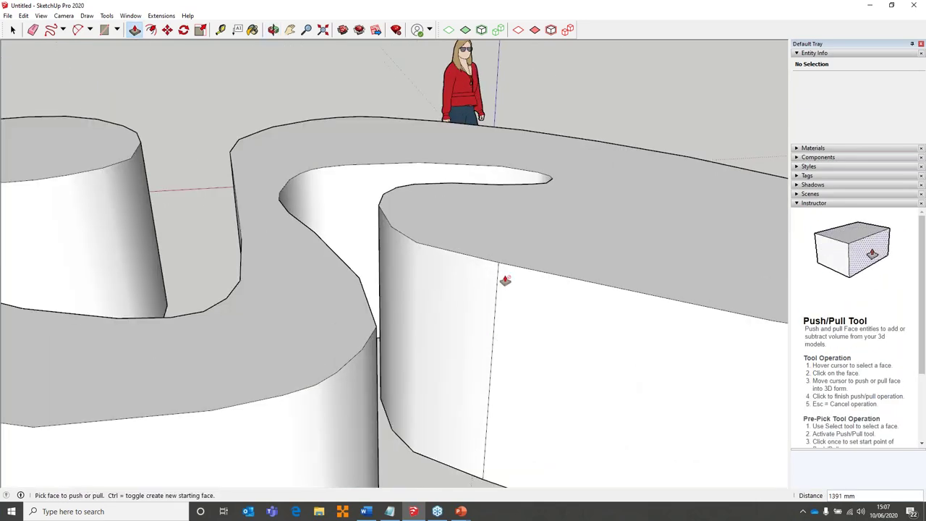
Undo the S extrusion, redo it to select the vertical seam edge on its side, and undo the extrusion again
{"action": "key", "text": "space"}
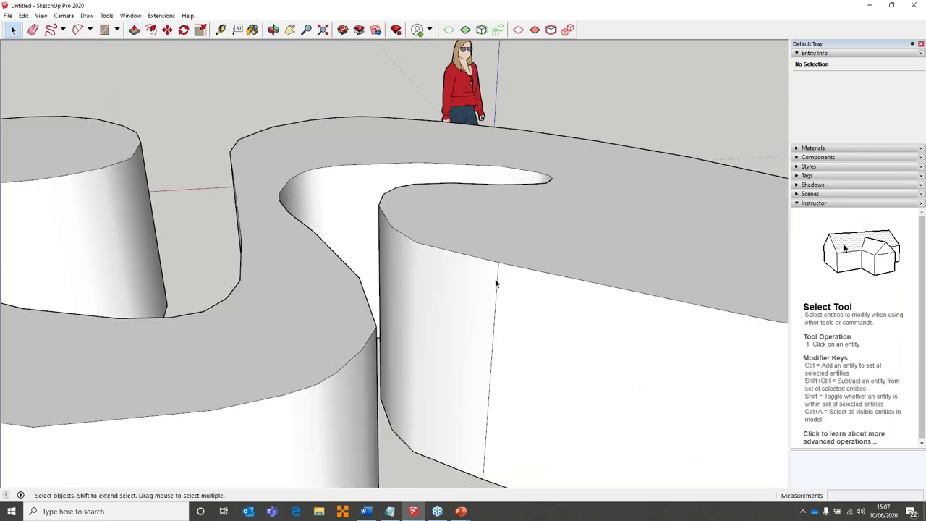
{"action": "key", "text": "ctrl+z"}
{"action": "scroll", "coordinate": [388, 340], "scroll_direction": "down", "scroll_amount": 5}
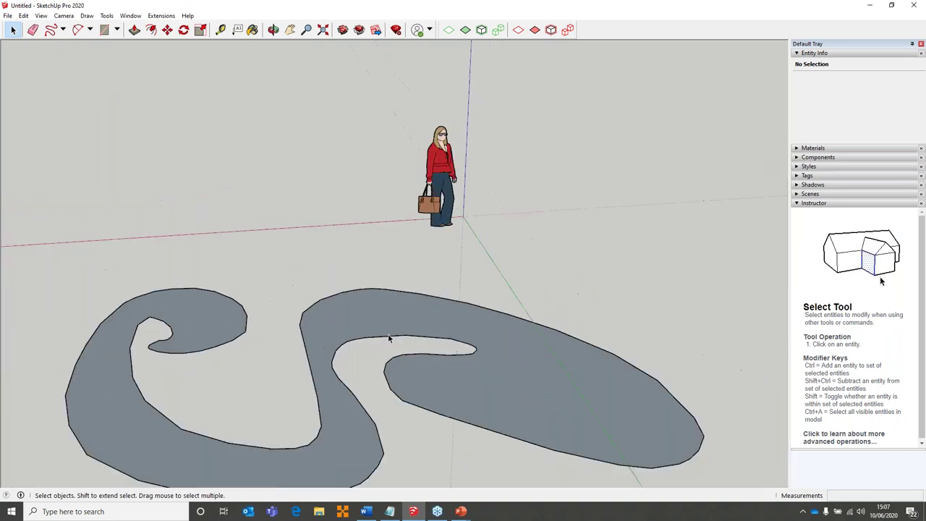
{"action": "middle_click_drag", "start_coordinate": [389, 337], "coordinate": [457, 345]}
{"action": "key", "text": "ctrl+y"}
{"action": "left_click", "coordinate": [437, 321]}
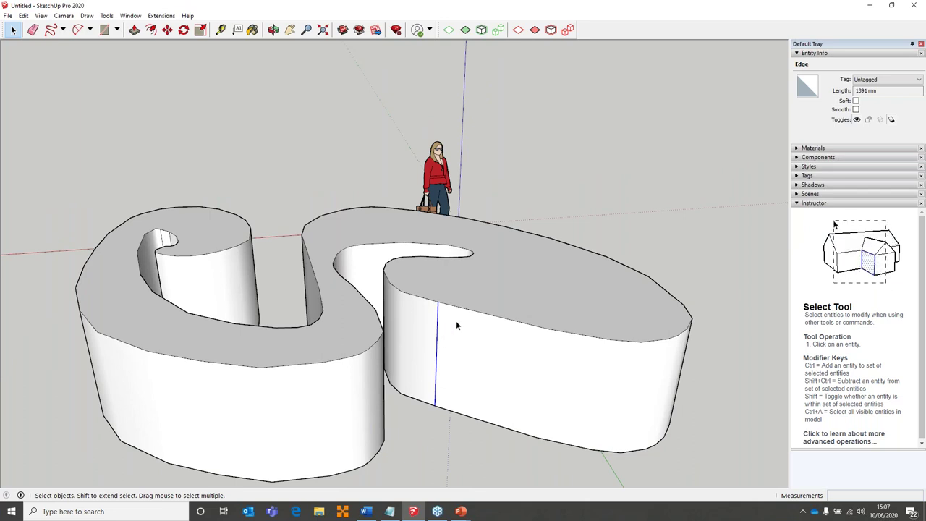
{"action": "key", "text": "ctrl+z"}
Select separate curve segments along the flat S outline to check how it is divided, and clear the selection
{"action": "left_click", "coordinate": [447, 413]}
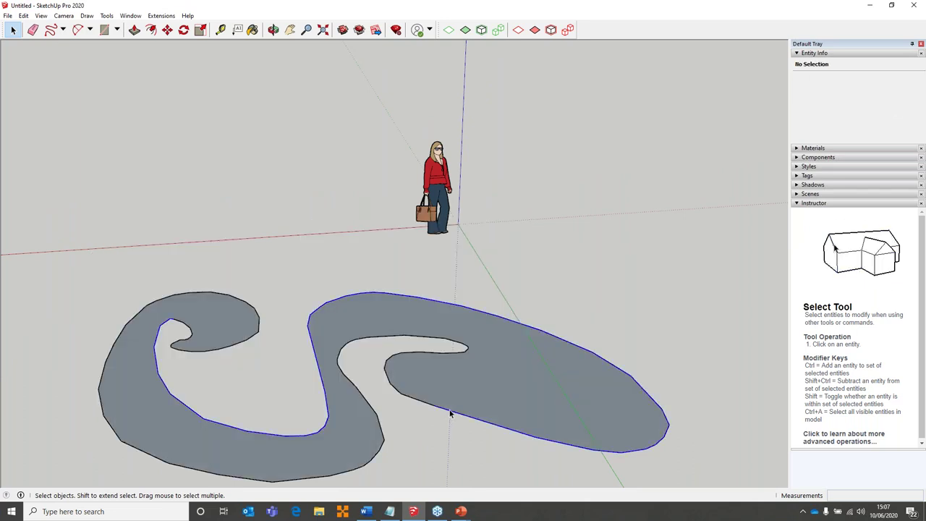
{"action": "left_click", "coordinate": [428, 406]}
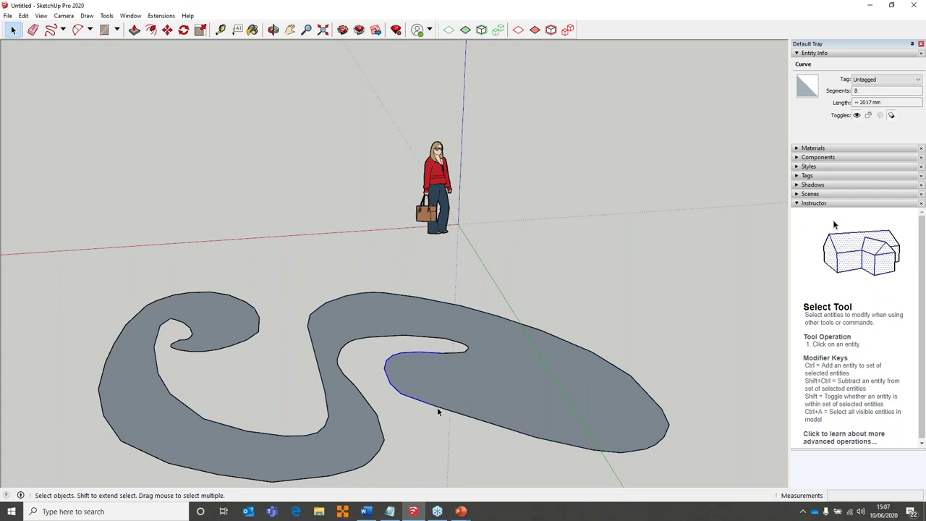
{"action": "key", "text": "Escape"}
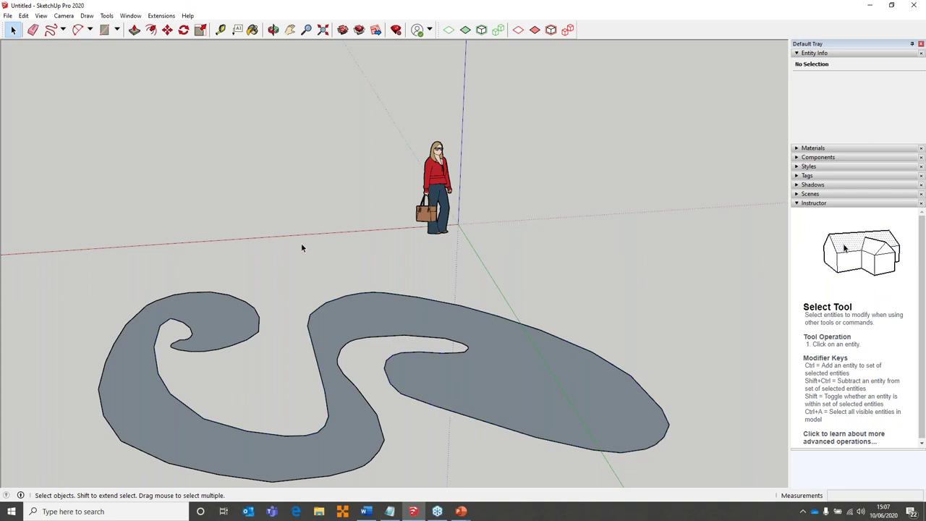
Select the whole S shape, filter the selection to edges only, and weld them into one curve
{"action": "middle_click_drag", "start_coordinate": [294, 297], "coordinate": [297, 235]}
{"action": "left_click_drag", "start_coordinate": [73, 134], "coordinate": [754, 487]}
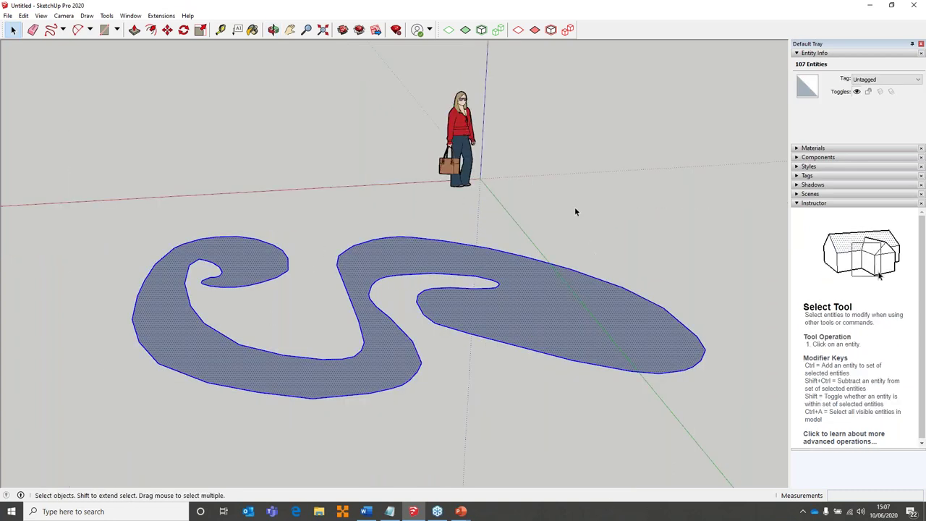
{"action": "left_click", "coordinate": [466, 31]}
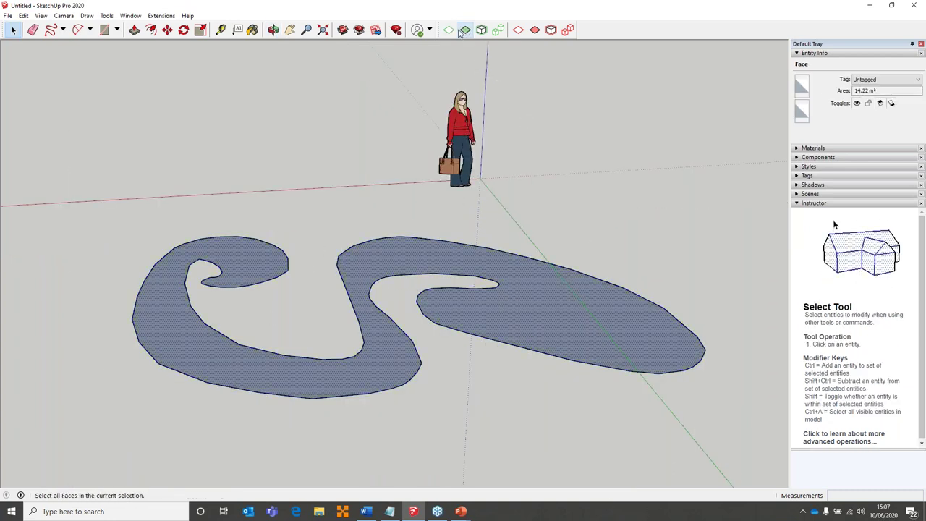
{"action": "left_click", "coordinate": [449, 30]}
{"action": "key", "text": "ctrl+z"}
{"action": "left_click", "coordinate": [449, 30]}
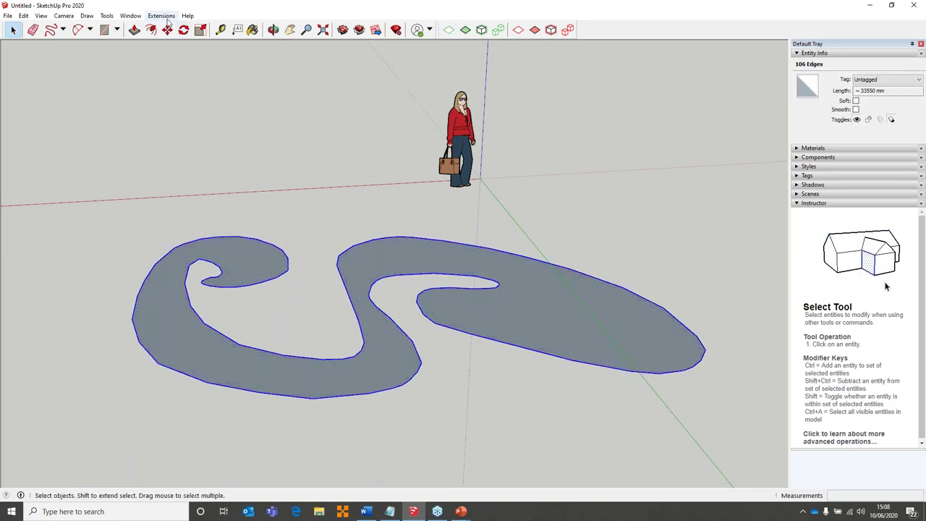
{"action": "left_click", "coordinate": [161, 15]}
{"action": "left_click", "coordinate": [168, 86]}
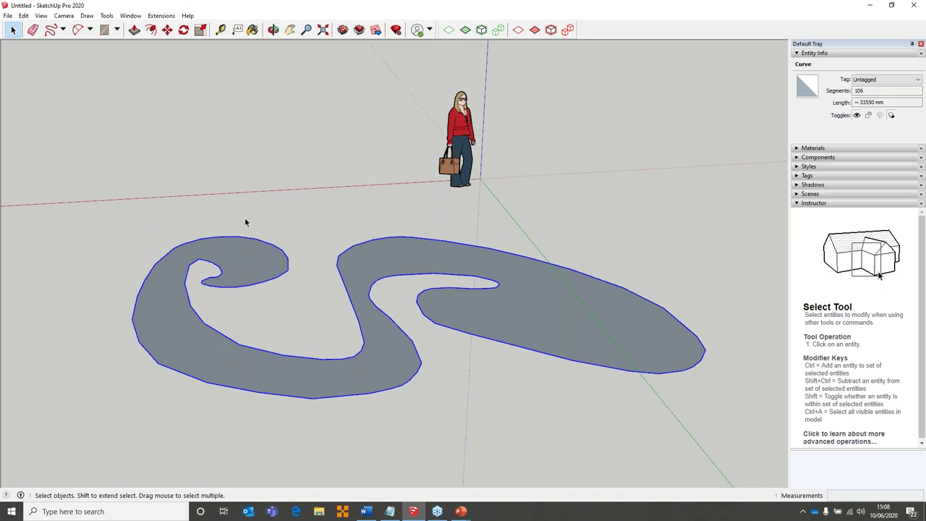
Push/Pull the welded S face up about 2082 mm and inspect its side surfaces for seams
{"action": "left_click", "coordinate": [135, 29]}
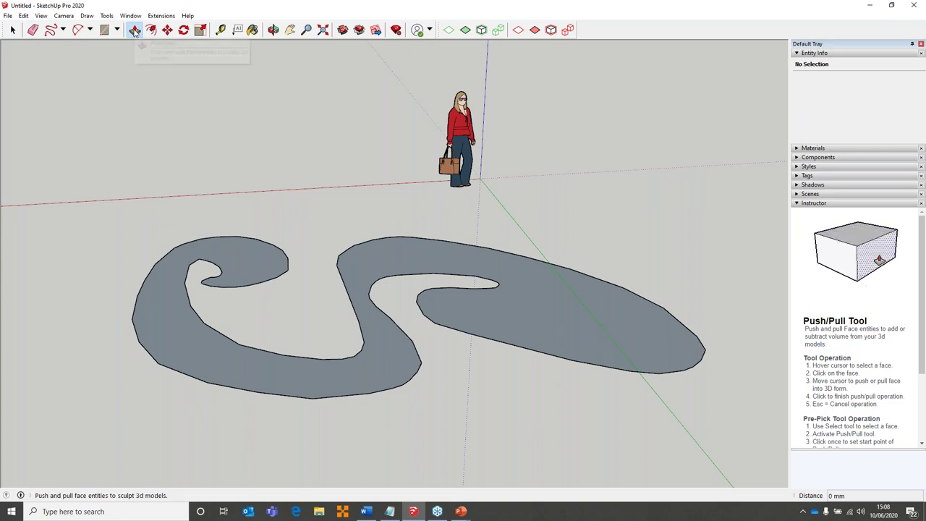
{"action": "left_click_drag", "start_coordinate": [534, 301], "coordinate": [522, 137]}
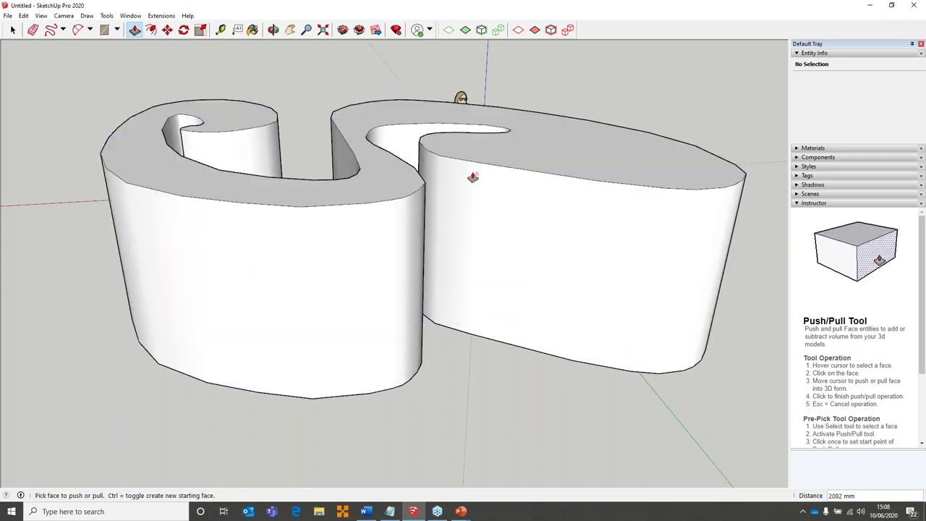
{"action": "middle_click_drag", "start_coordinate": [317, 228], "coordinate": [513, 296]}
{"action": "scroll", "coordinate": [470, 273], "scroll_direction": "down", "scroll_amount": 6}
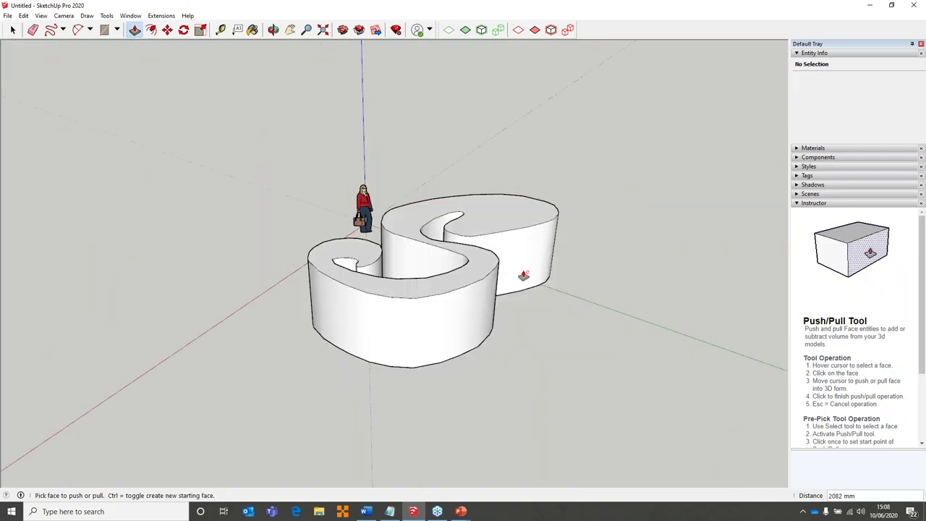
{"action": "middle_click_drag", "start_coordinate": [530, 268], "coordinate": [471, 297]}
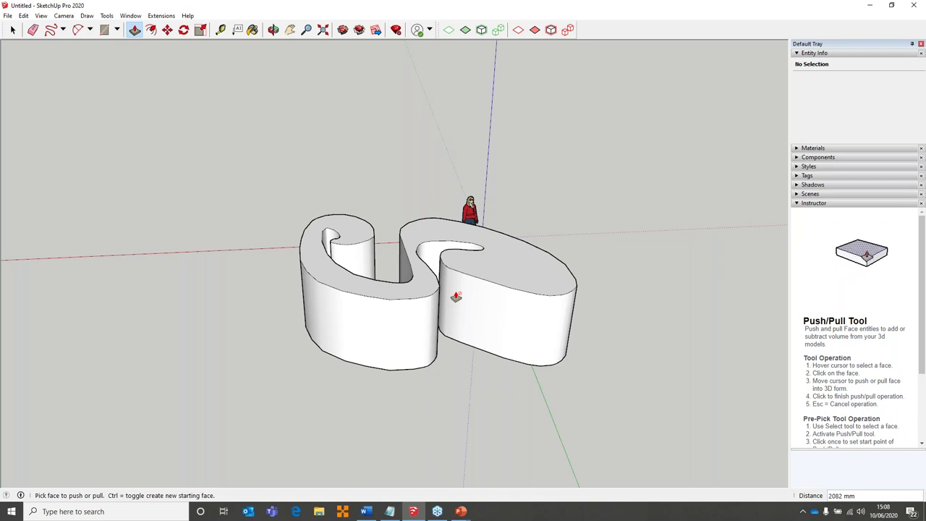
Undo the extrusion, the weld and the freehand curves until only the standing figure is left
{"action": "key", "text": "ctrl+z"}
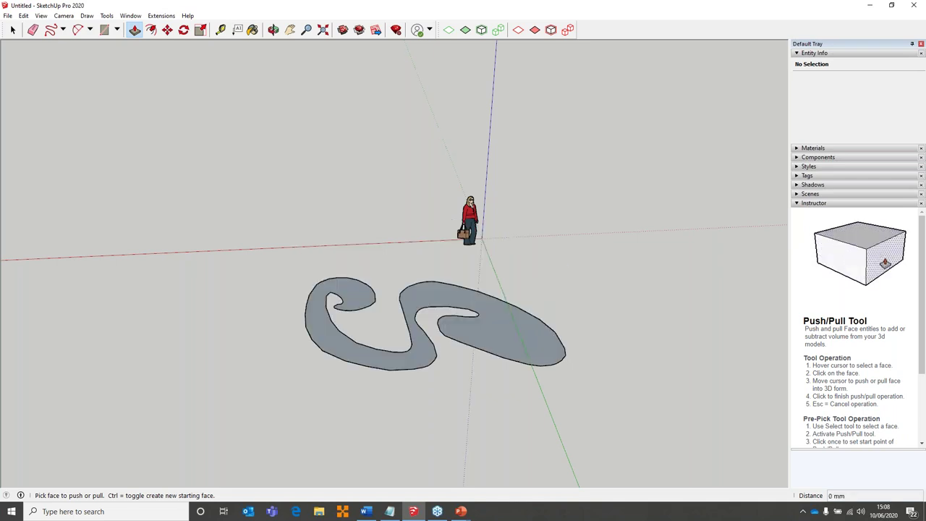
{"action": "key", "text": "ctrl+z"}
{"action": "key", "text": "ctrl+z"}
{"action": "key", "text": "ctrl+z"}
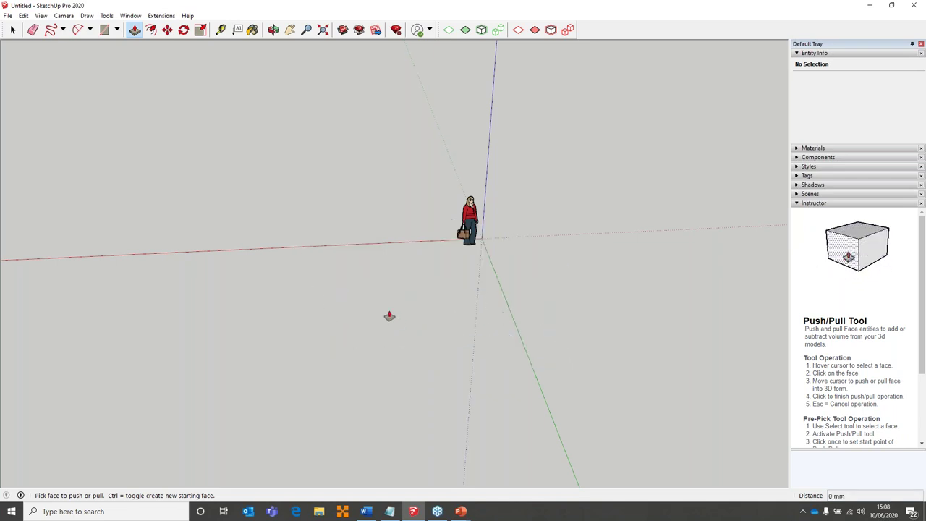
Draw a circle with a radius of about 983 mm on the ground beside the green axis
{"action": "middle_click_drag", "start_coordinate": [387, 316], "coordinate": [326, 181]}
{"action": "scroll", "coordinate": [521, 205], "scroll_direction": "up", "scroll_amount": 2}
{"action": "key", "text": "space"}
{"action": "left_click", "coordinate": [89, 30]}
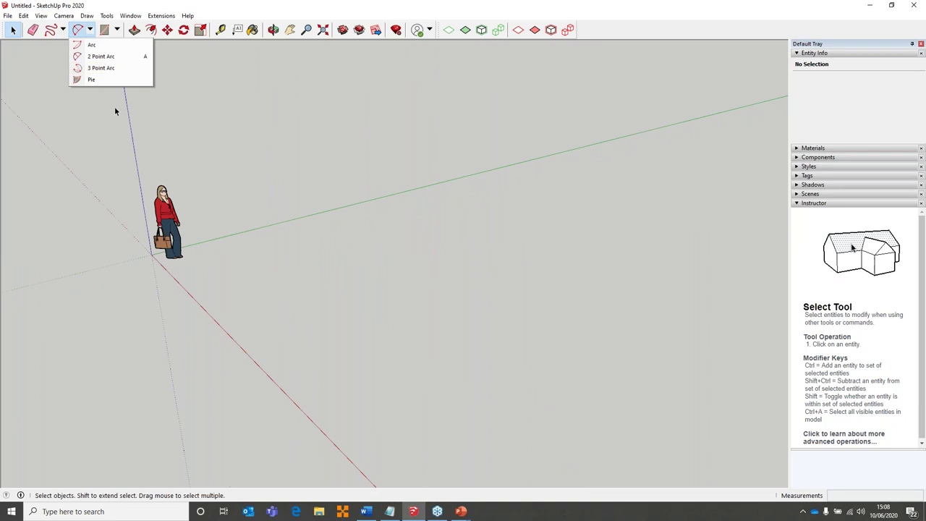
{"action": "left_click", "coordinate": [117, 30]}
{"action": "key", "text": "c"}
{"action": "left_click", "coordinate": [399, 233]}
{"action": "left_click", "coordinate": [409, 248]}
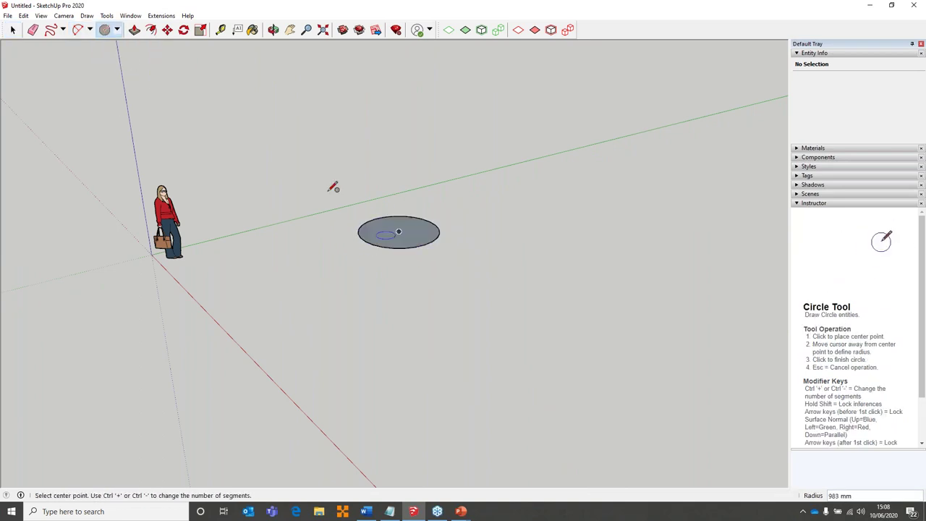
Push/Pull the circle upward into a tall vertical cylinder
{"action": "key", "text": "p"}
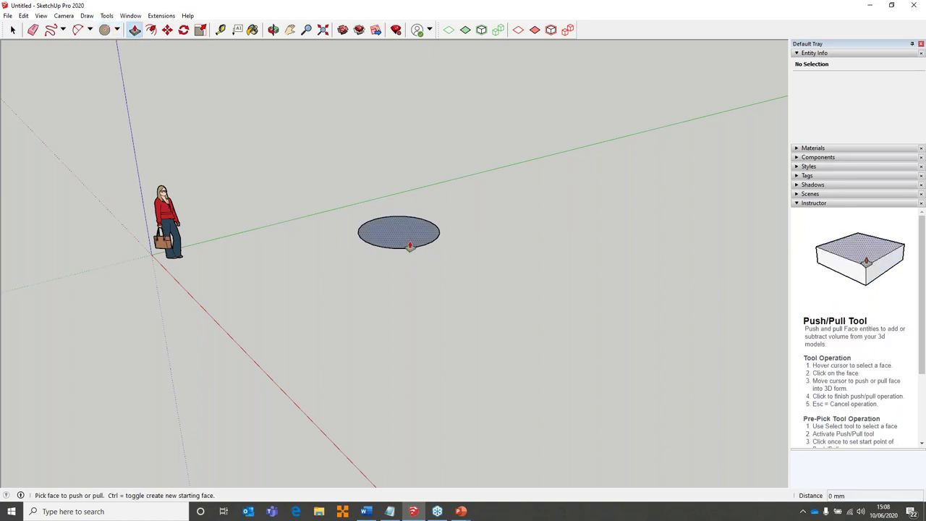
{"action": "left_click", "coordinate": [410, 246]}
{"action": "left_click", "coordinate": [406, 134]}
{"action": "middle_click_drag", "start_coordinate": [409, 137], "coordinate": [377, 192]}
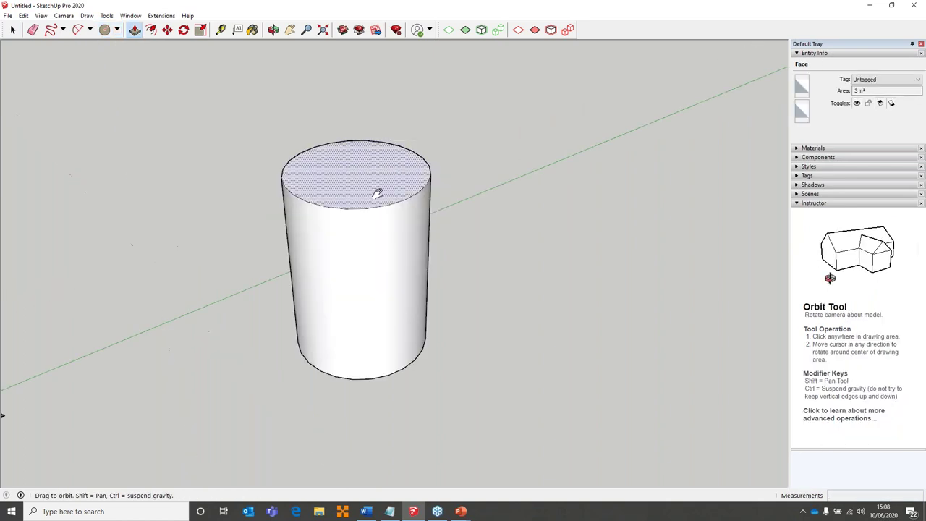
Draw an upright circle of about 388 mm radius at the centre of the cylinder's top and Push/Pull it outward about 2310 mm
{"action": "left_click", "coordinate": [106, 29]}
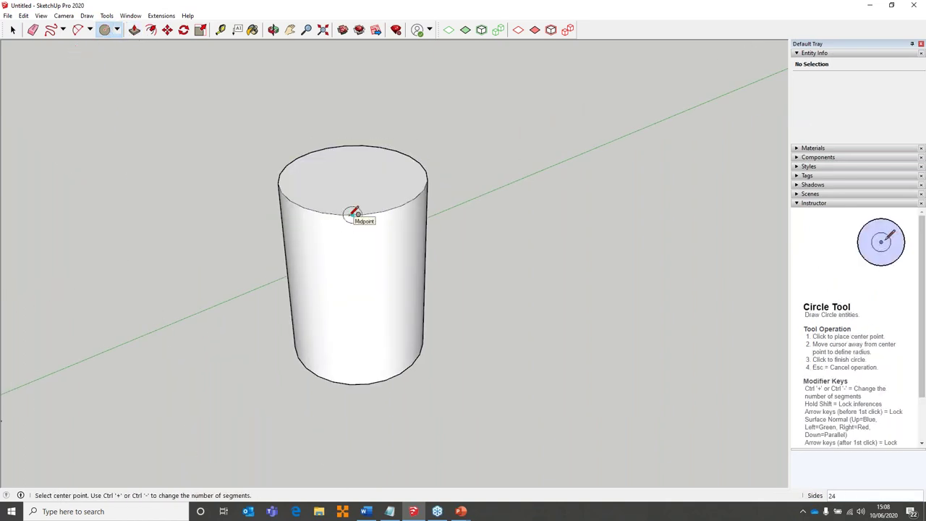
{"action": "left_click", "coordinate": [354, 174]}
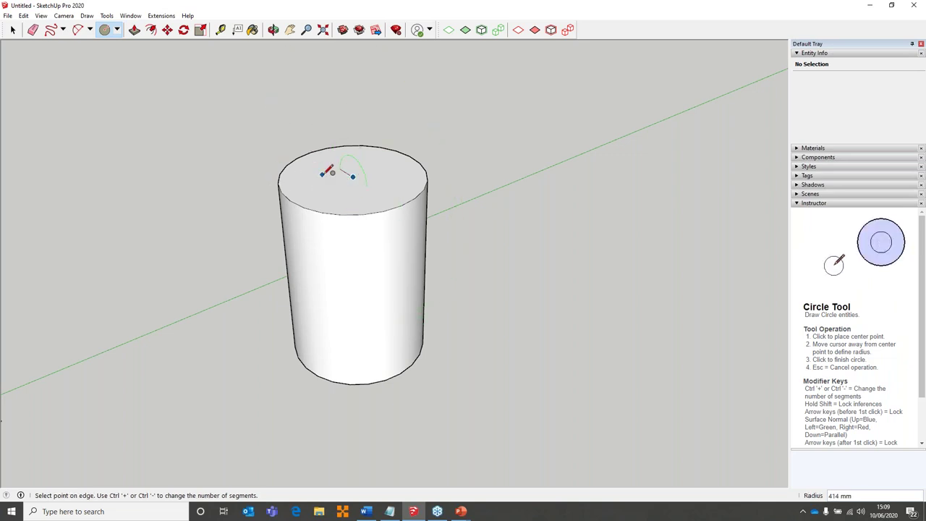
{"action": "left_click", "coordinate": [337, 165]}
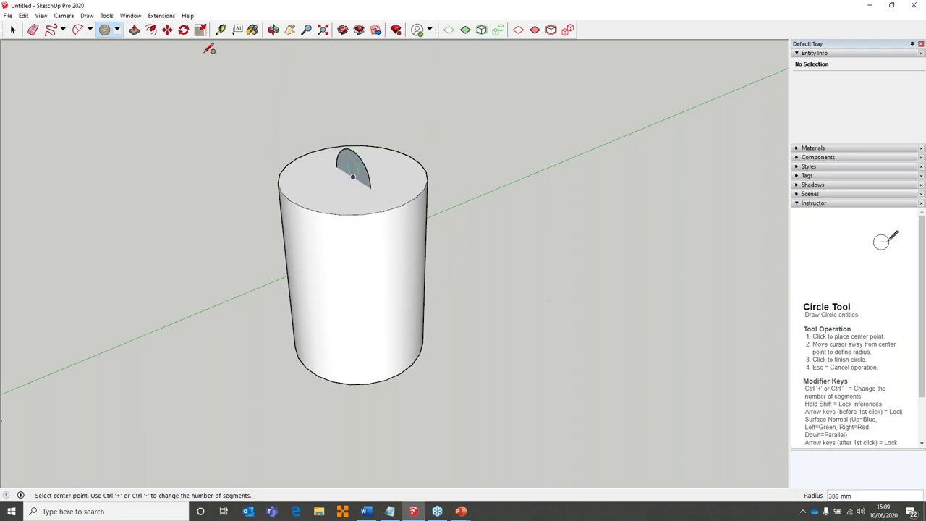
{"action": "left_click", "coordinate": [135, 30]}
{"action": "left_click_drag", "start_coordinate": [352, 167], "coordinate": [186, 226]}
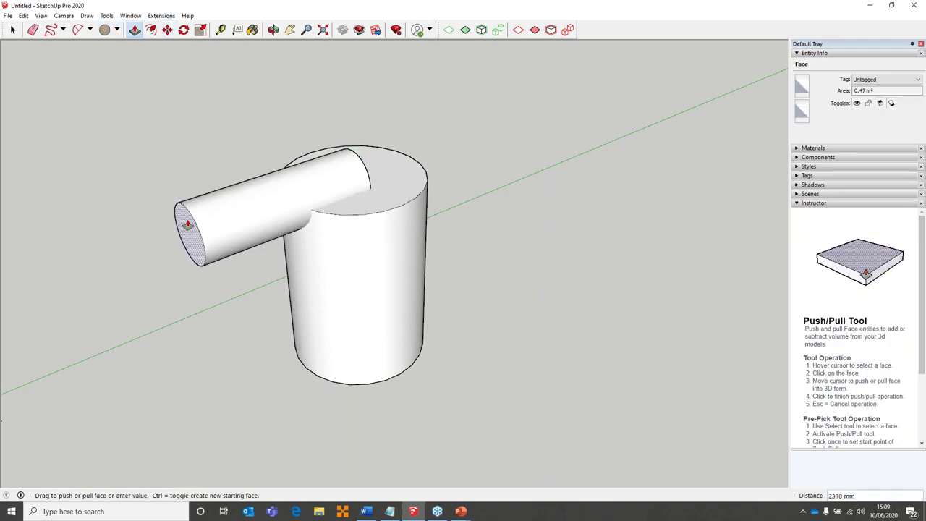
{"action": "middle_click_drag", "start_coordinate": [186, 226], "coordinate": [256, 85]}
Select only the faces of the two joined cylinders and intersect them with the model
{"action": "key", "text": "space"}
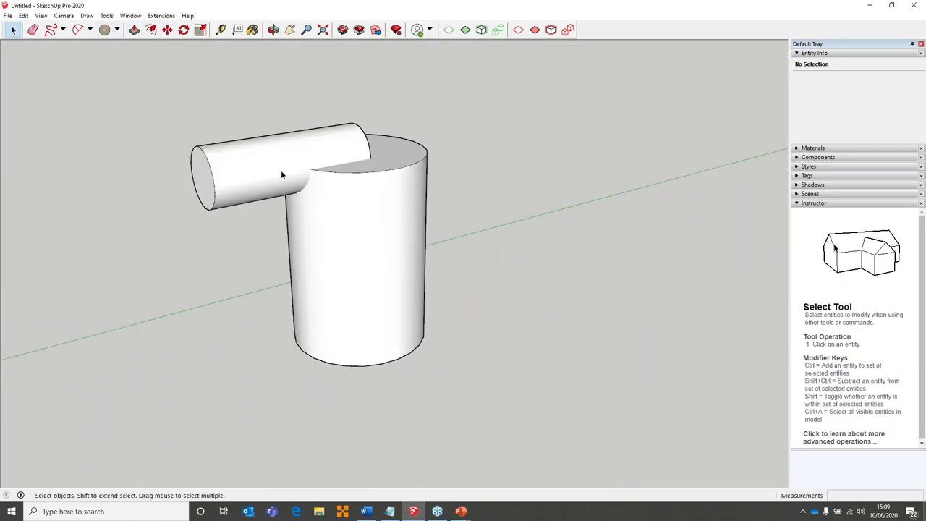
{"action": "key", "text": "ctrl+a"}
{"action": "left_click", "coordinate": [108, 16]}
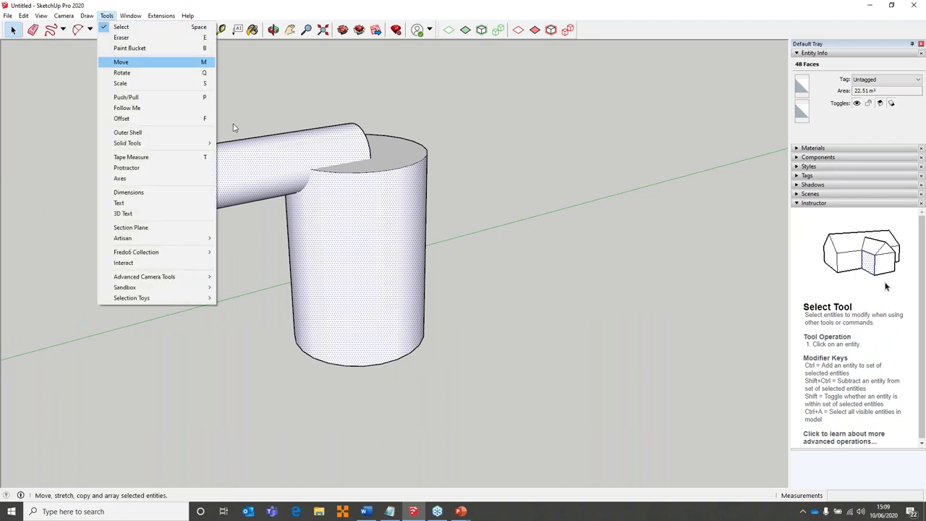
{"action": "right_click", "coordinate": [285, 179]}
{"action": "mouse_move", "coordinate": [330, 275]}
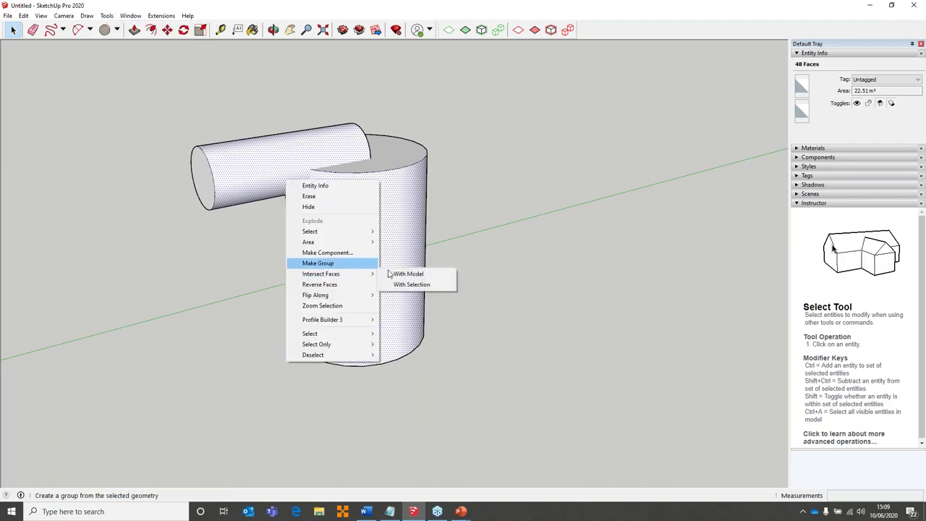
{"action": "left_click", "coordinate": [391, 274]}
Examine the separate edge segments along the seam where the two cylinders meet, from both sides
{"action": "middle_click_drag", "start_coordinate": [288, 216], "coordinate": [348, 168]}
{"action": "scroll", "coordinate": [348, 168], "scroll_direction": "up", "scroll_amount": 5}
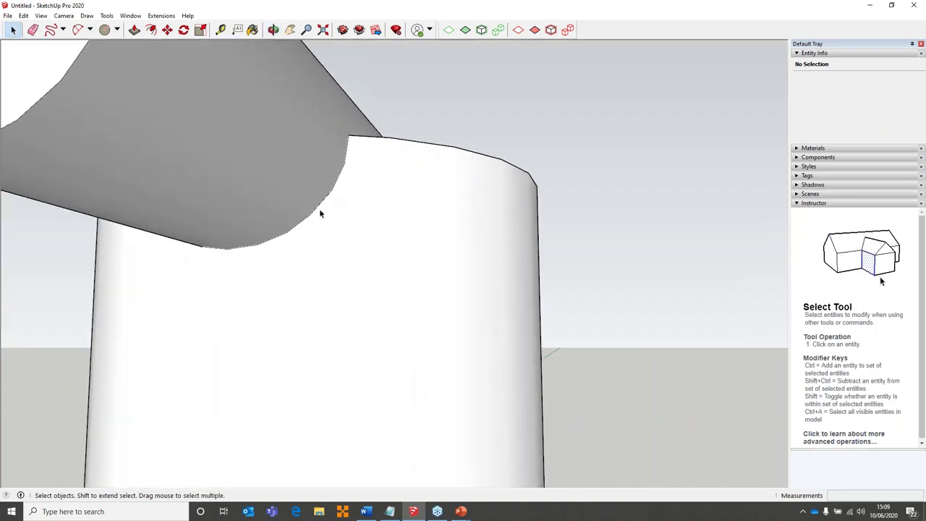
{"action": "middle_click_drag", "start_coordinate": [290, 239], "coordinate": [300, 104]}
{"action": "scroll", "coordinate": [309, 141], "scroll_direction": "up", "scroll_amount": 4}
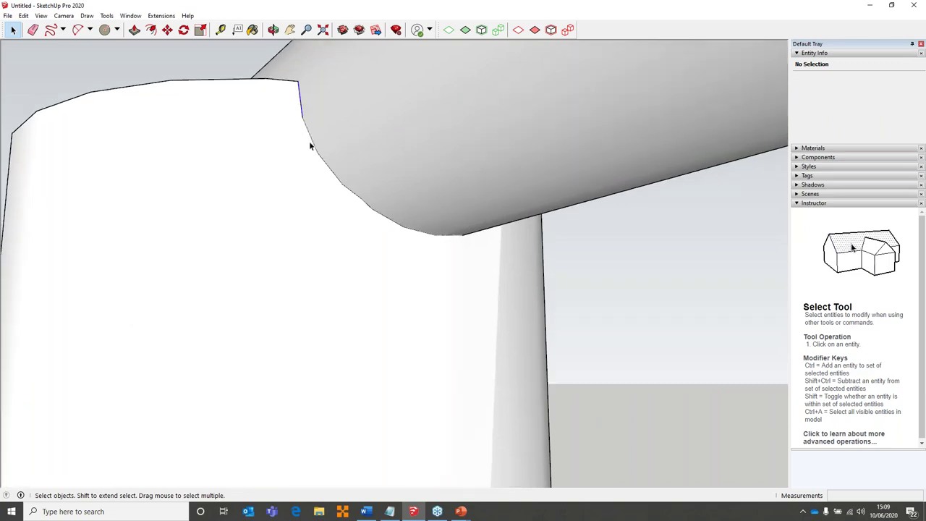
{"action": "left_click", "coordinate": [331, 178]}
{"action": "left_click", "coordinate": [372, 215]}
{"action": "left_click", "coordinate": [408, 249]}
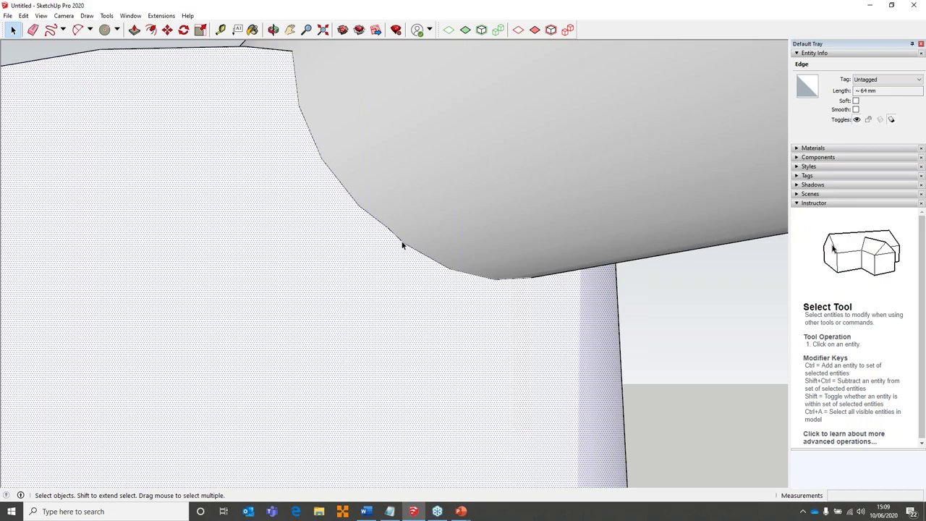
{"action": "middle_click_drag", "start_coordinate": [492, 275], "coordinate": [441, 173]}
{"action": "left_click", "coordinate": [428, 190]}
{"action": "left_click", "coordinate": [443, 141]}
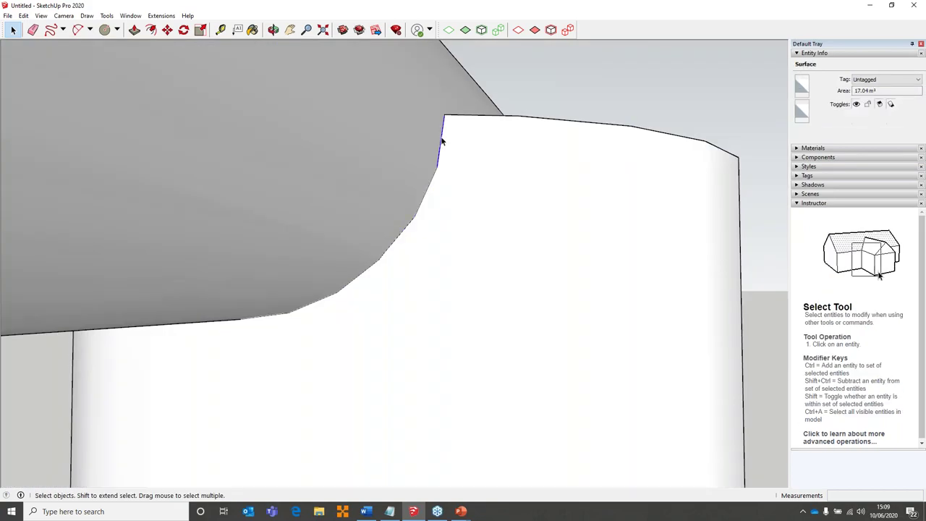
Select all the edges along the seam where the cylinders meet and weld them into a single curve
{"action": "scroll", "coordinate": [443, 141], "scroll_direction": "down", "scroll_amount": 1}
{"action": "left_click", "coordinate": [451, 164]}
{"action": "middle_click_drag", "start_coordinate": [451, 173], "coordinate": [238, 261]}
{"action": "left_click", "coordinate": [248, 254]}
{"action": "left_click", "coordinate": [161, 15]}
{"action": "left_click", "coordinate": [168, 87]}
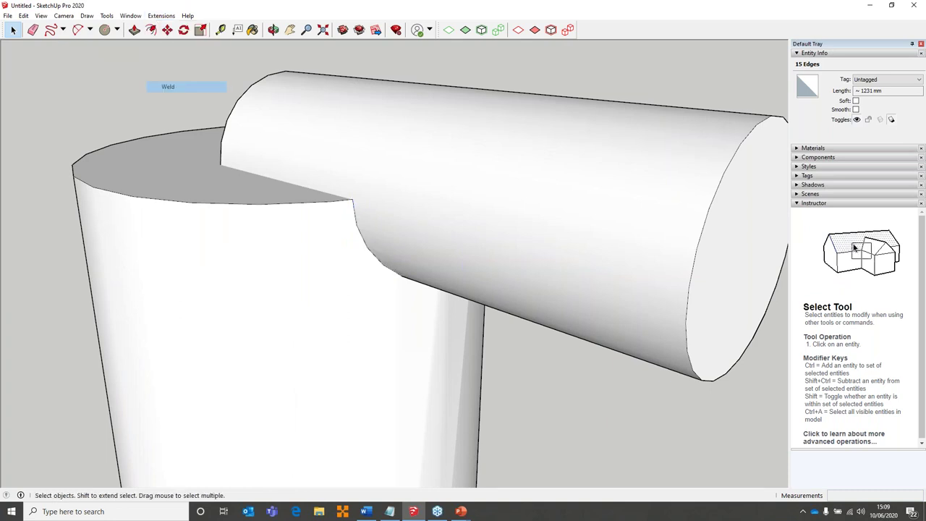
{"action": "left_click", "coordinate": [359, 233]}
{"action": "middle_click_drag", "start_coordinate": [542, 356], "coordinate": [448, 230]}
{"action": "scroll", "coordinate": [503, 347], "scroll_direction": "down", "scroll_amount": 5}
{"action": "scroll", "coordinate": [438, 386], "scroll_direction": "down", "scroll_amount": 3}
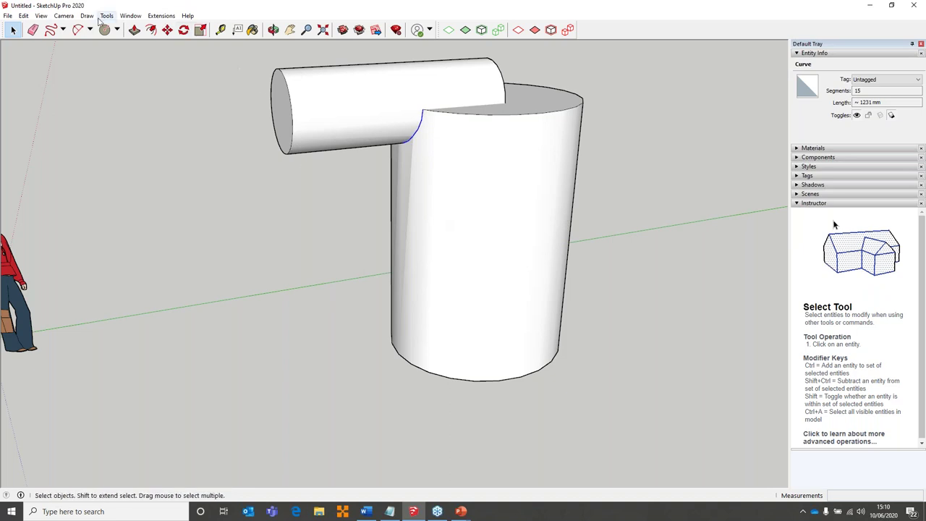
Draw three line segments end to end in one direction on the ground beside the cylinders, about 1735 mm long in total
{"action": "left_click", "coordinate": [63, 30]}
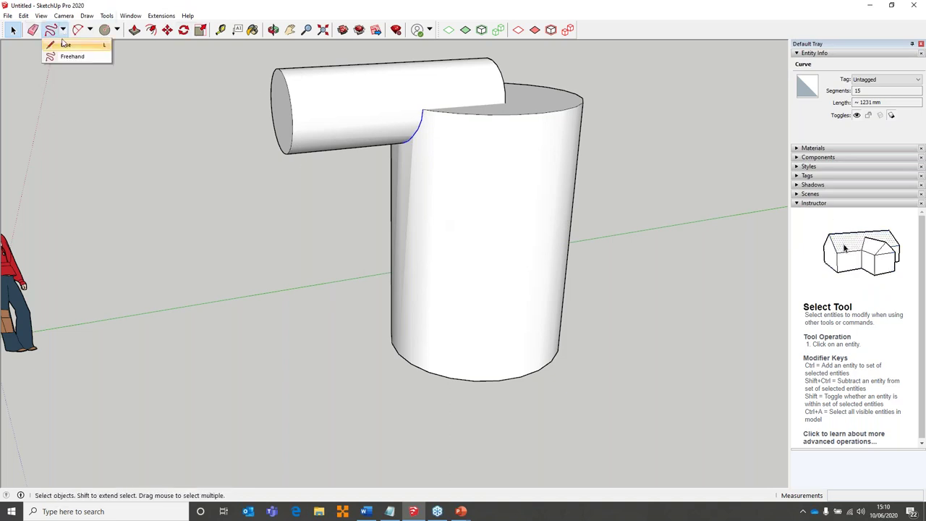
{"action": "left_click", "coordinate": [58, 45]}
{"action": "left_click", "coordinate": [129, 396]}
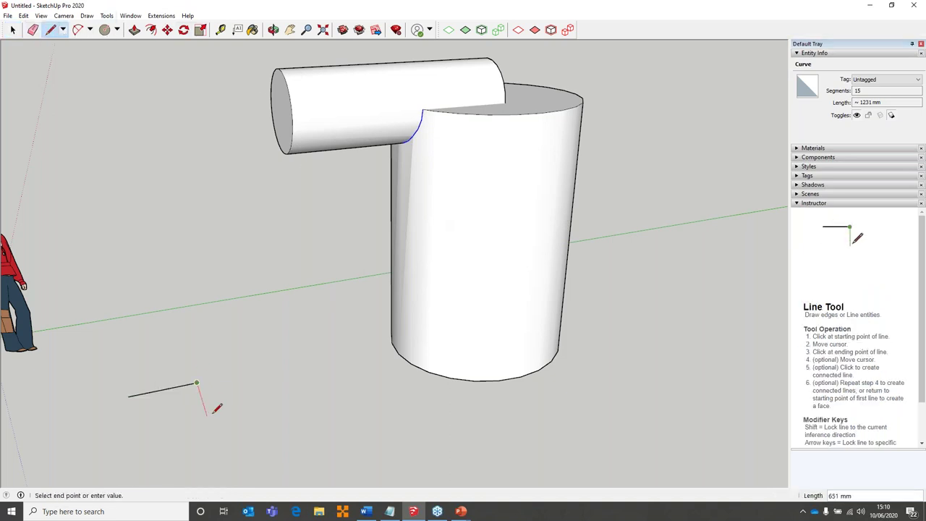
{"action": "left_click", "coordinate": [293, 365]}
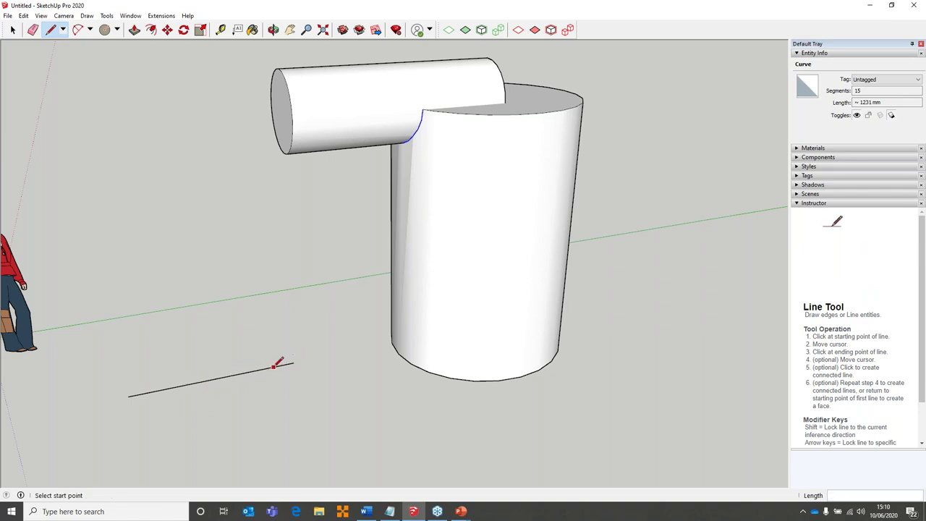
{"action": "key", "text": "space"}
Select all the segments of the straight line on the ground and weld them into one curve
{"action": "left_click", "coordinate": [225, 383]}
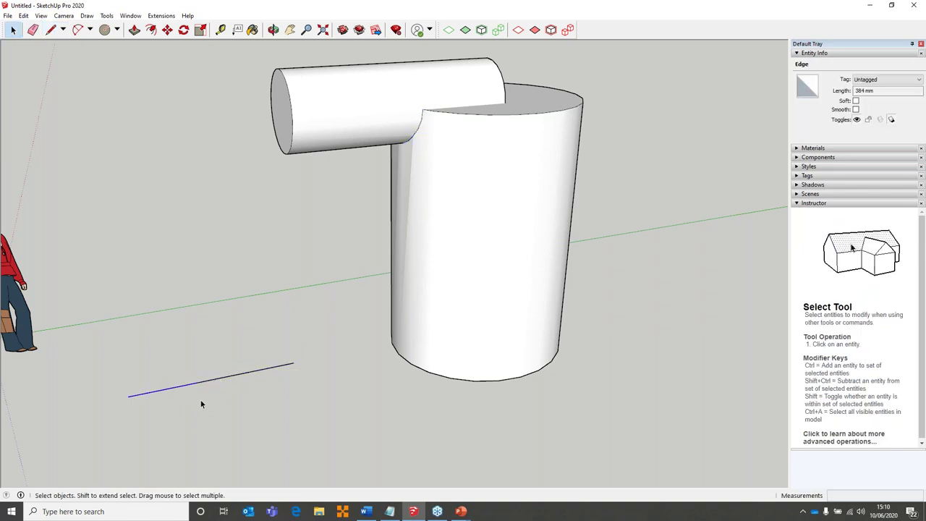
{"action": "left_click_drag", "start_coordinate": [325, 427], "coordinate": [43, 304]}
{"action": "left_click_drag", "start_coordinate": [97, 326], "coordinate": [321, 462]}
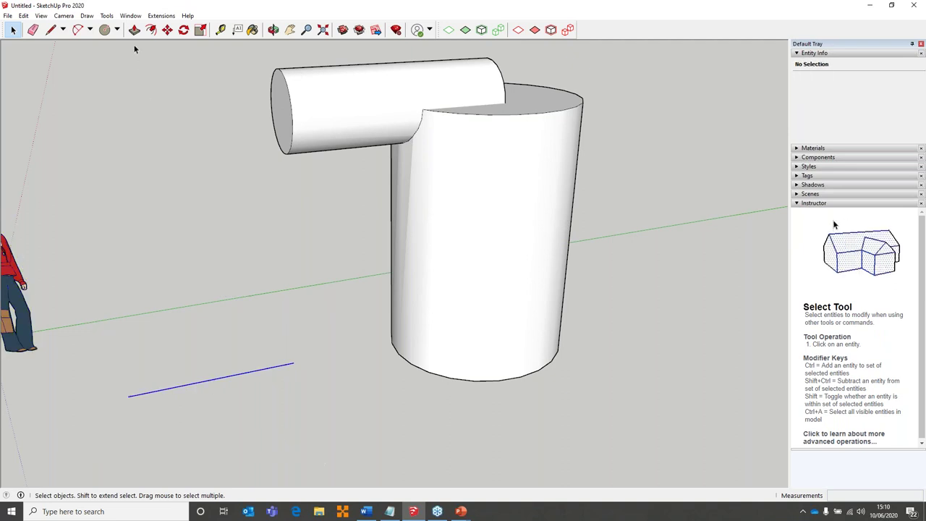
{"action": "left_click", "coordinate": [160, 15]}
{"action": "left_click", "coordinate": [168, 85]}
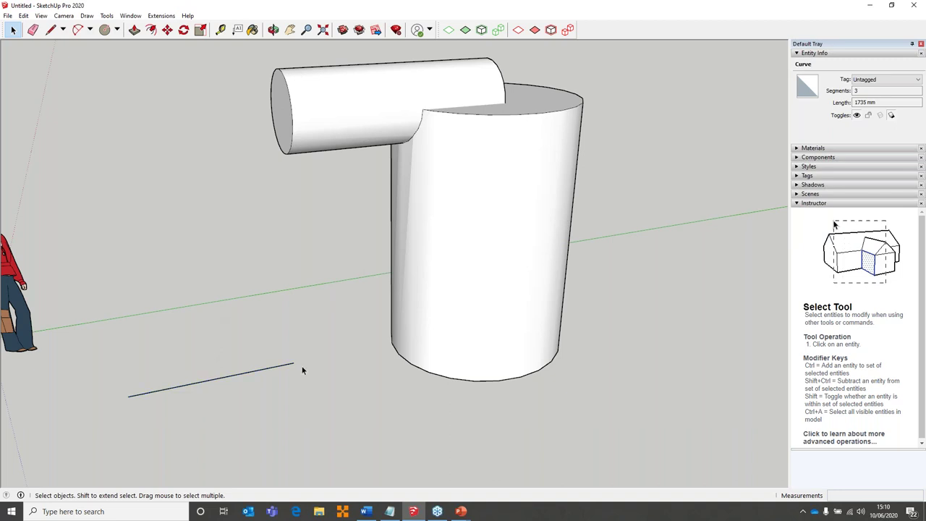
Delete the welded line on the ground and both cylinders
{"action": "left_click_drag", "start_coordinate": [334, 317], "coordinate": [23, 485]}
{"action": "left_click_drag", "start_coordinate": [93, 454], "coordinate": [119, 447]}
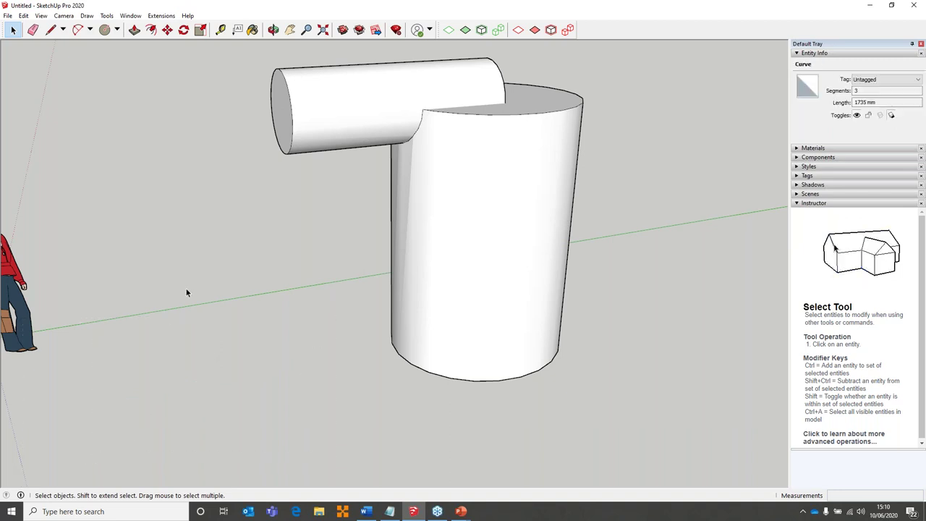
{"action": "scroll", "coordinate": [186, 287], "scroll_direction": "down", "scroll_amount": 3}
{"action": "left_click_drag", "start_coordinate": [217, 103], "coordinate": [558, 469]}
{"action": "key", "text": "Delete"}
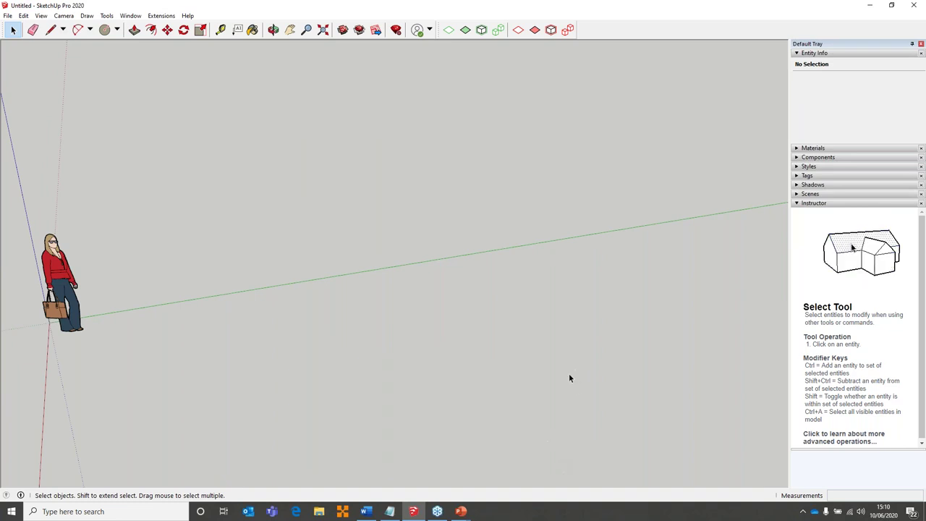
Draw a rectangle of about 2707 x 2135 mm on the ground near the green axis
{"action": "key", "text": "o"}
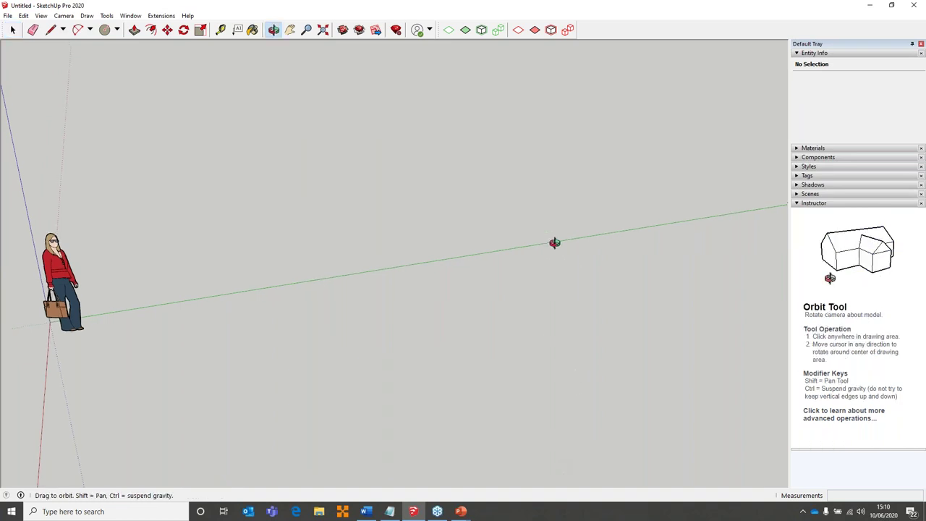
{"action": "left_click_drag", "start_coordinate": [554, 243], "coordinate": [506, 275]}
{"action": "middle_click_drag", "start_coordinate": [361, 254], "coordinate": [275, 257]}
{"action": "left_click", "coordinate": [90, 30]}
{"action": "left_click", "coordinate": [89, 30]}
{"action": "left_click", "coordinate": [117, 30]}
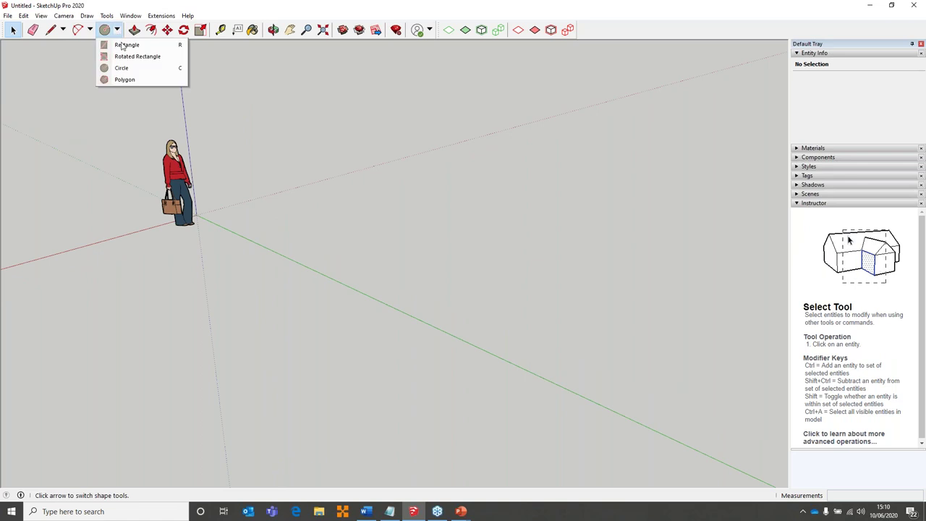
{"action": "left_click", "coordinate": [124, 45]}
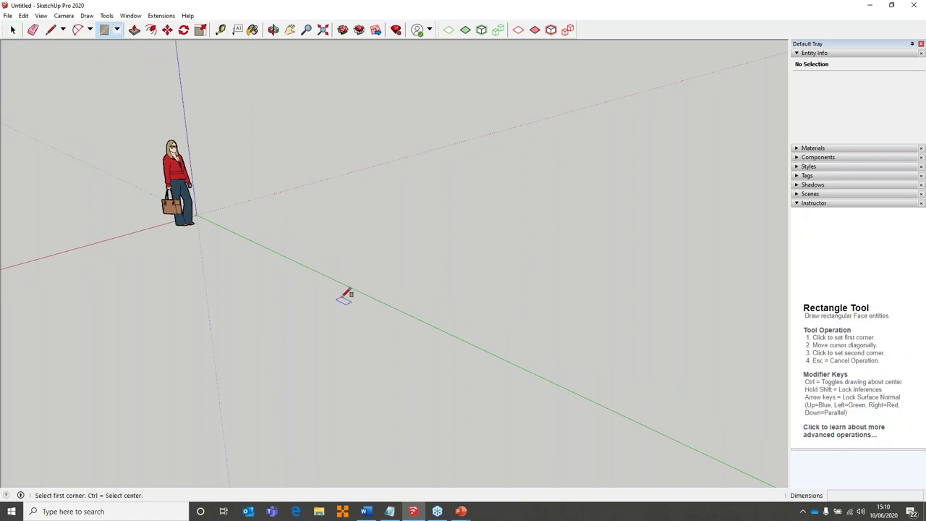
{"action": "left_click", "coordinate": [347, 246]}
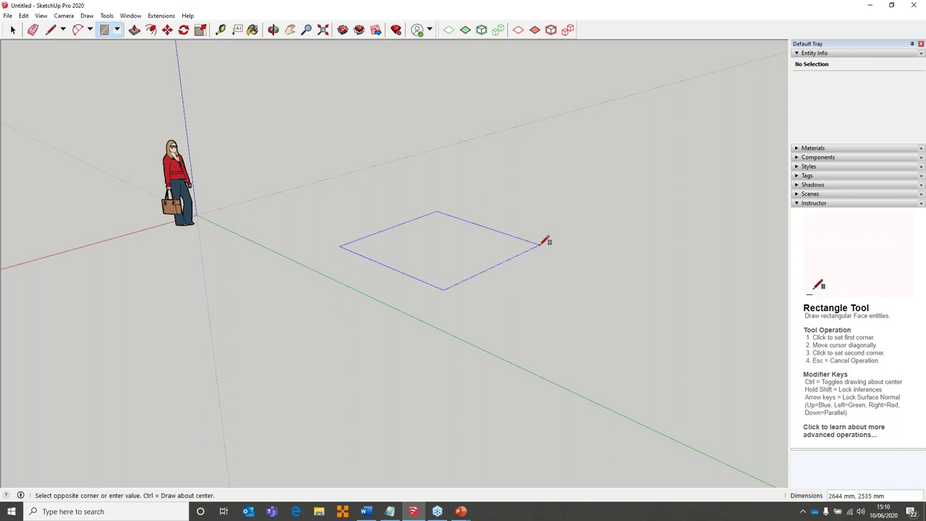
{"action": "left_click", "coordinate": [524, 238]}
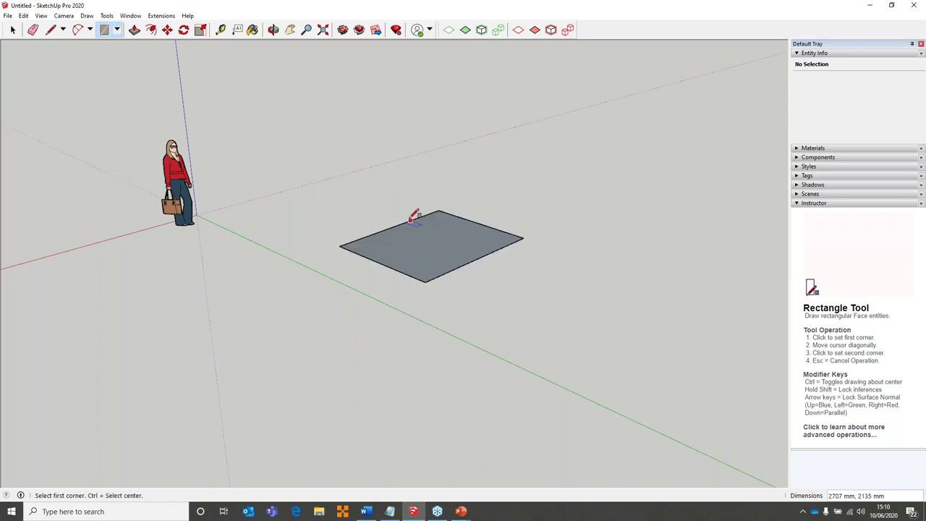
{"action": "scroll", "coordinate": [414, 217], "scroll_direction": "up", "scroll_amount": 5}
Push/Pull the rectangle upward about 177 mm into a flat slab
{"action": "key", "text": "p"}
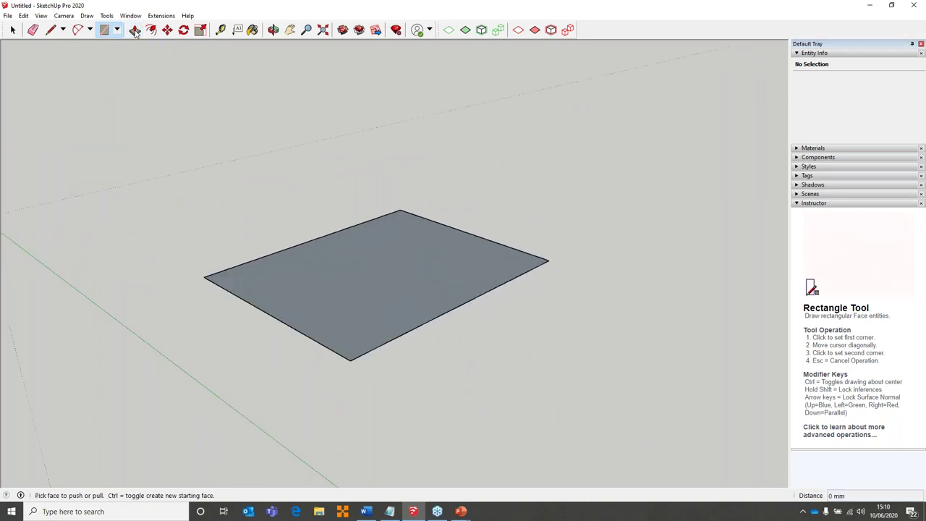
{"action": "left_click", "coordinate": [388, 313]}
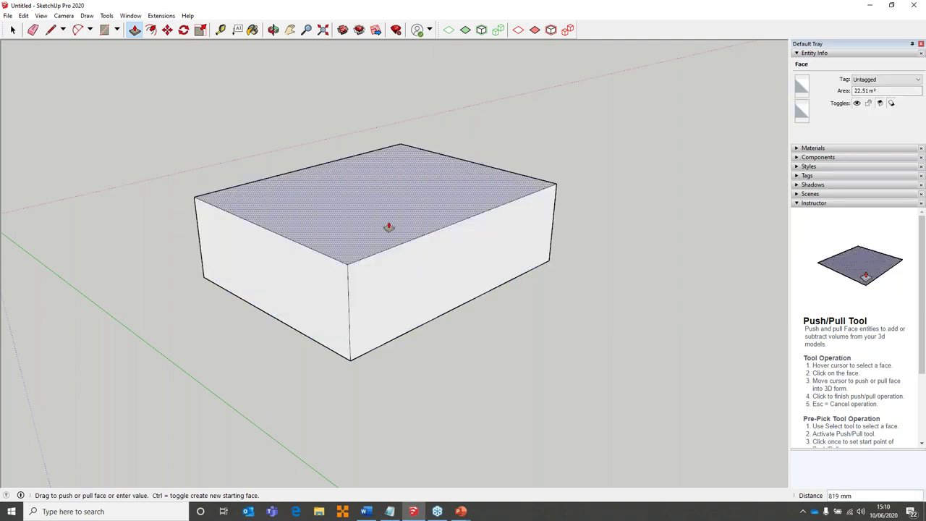
{"action": "left_click", "coordinate": [385, 296]}
{"action": "scroll", "coordinate": [312, 335], "scroll_direction": "up", "scroll_amount": 2}
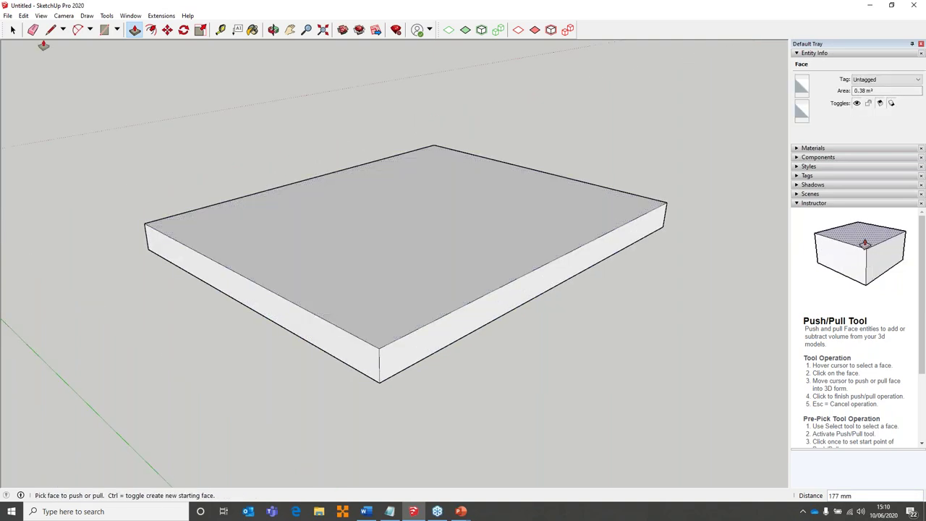
Push/Pull the slab's top face about 232 mm further up to make a thicker box
{"action": "middle_click_drag", "start_coordinate": [364, 333], "coordinate": [193, 297]}
{"action": "key", "text": "r"}
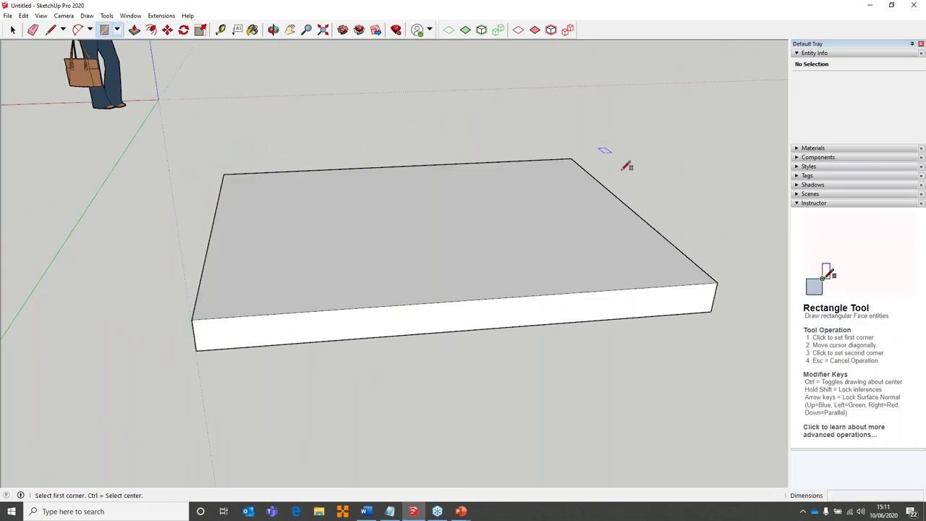
{"action": "middle_click_drag", "start_coordinate": [267, 370], "coordinate": [579, 331]}
{"action": "left_click", "coordinate": [134, 29]}
{"action": "left_click_drag", "start_coordinate": [352, 223], "coordinate": [367, 204]}
{"action": "middle_click_drag", "start_coordinate": [330, 230], "coordinate": [285, 306]}
{"action": "key", "text": "Escape"}
{"action": "key", "text": "alt+space"}
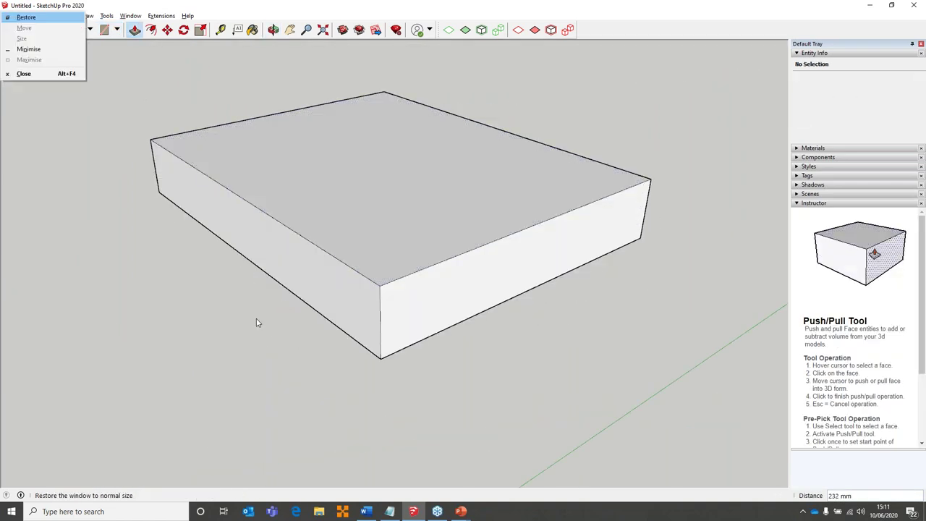
{"action": "key", "text": "Escape"}
{"action": "key", "text": "space"}
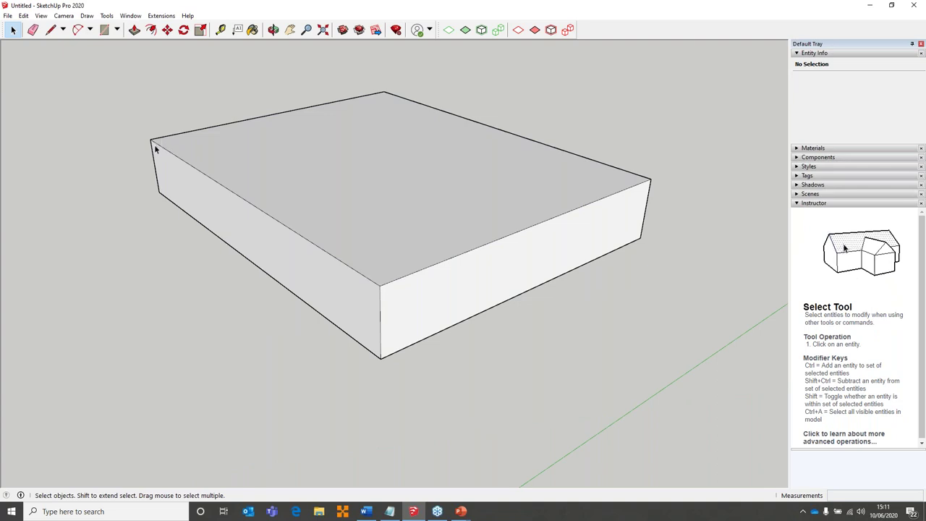
{"action": "middle_click_drag", "start_coordinate": [433, 307], "coordinate": [257, 186]}
{"action": "scroll", "coordinate": [256, 184], "scroll_direction": "up", "scroll_amount": 3}
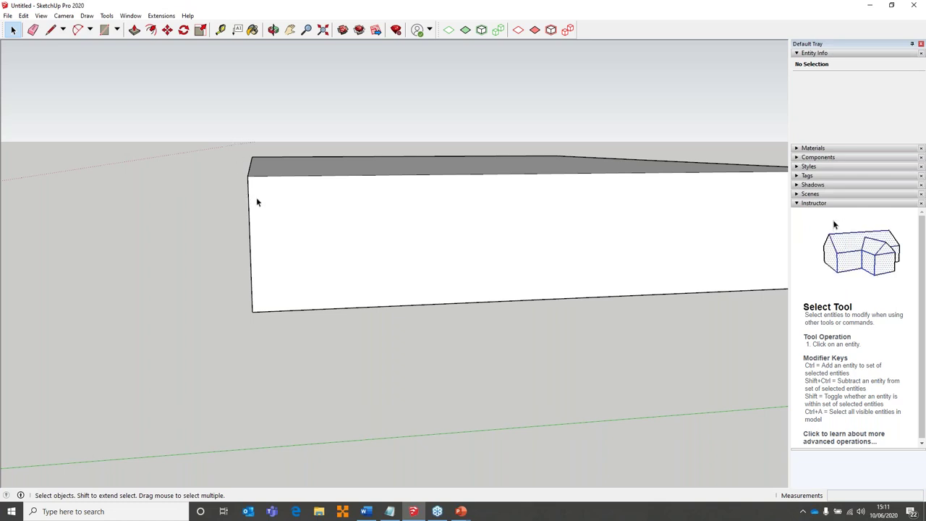
{"action": "middle_click_drag", "start_coordinate": [245, 179], "coordinate": [304, 185]}
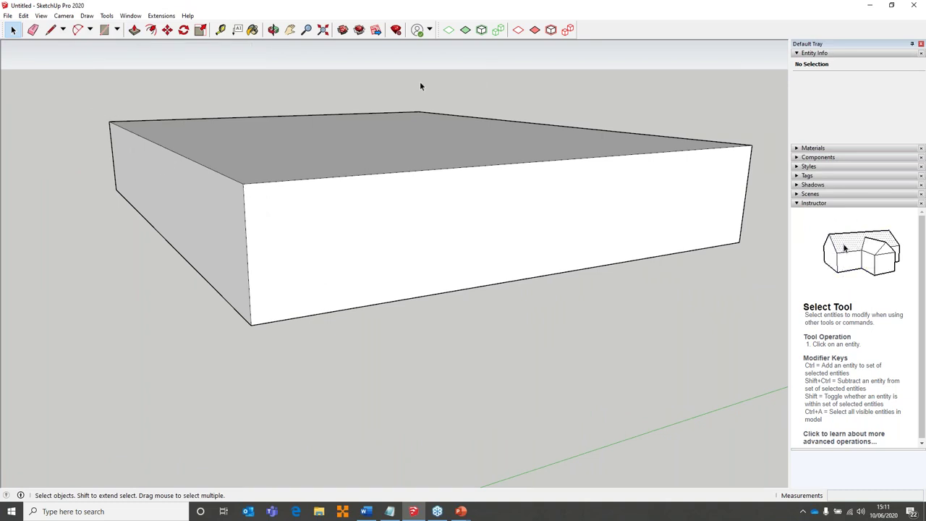
{"action": "mouse_move", "coordinate": [259, 122]}
{"action": "middle_mouse_down"}
{"action": "mouse_move", "coordinate": [255, 155]}
{"action": "mouse_move", "coordinate": [306, 174]}
{"action": "mouse_move", "coordinate": [397, 234]}
{"action": "mouse_move", "coordinate": [253, 118]}
{"action": "mouse_move", "coordinate": [268, 104]}
{"action": "mouse_move", "coordinate": [272, 112]}
{"action": "middle_mouse_up"}
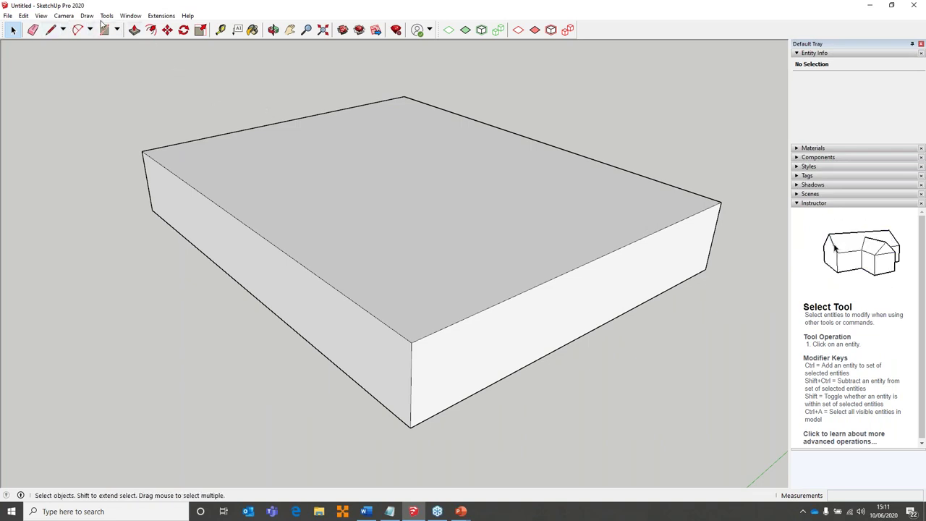
Enable the display of the Round Corner extension's toolbar
{"action": "left_click", "coordinate": [42, 16]}
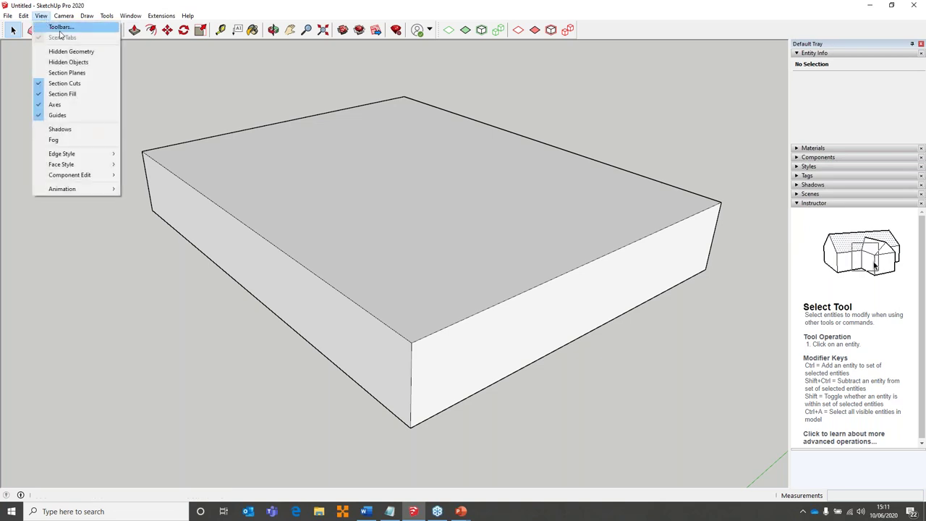
{"action": "left_click", "coordinate": [61, 30]}
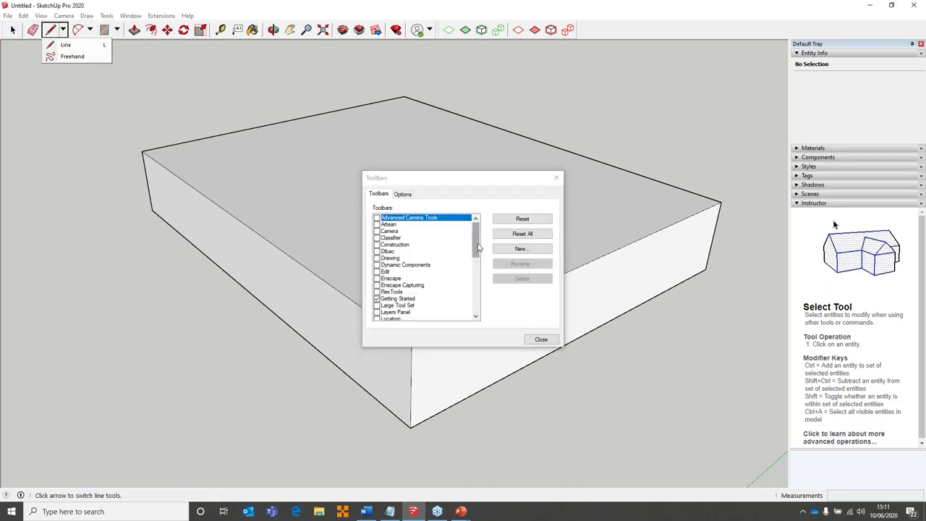
{"action": "scroll", "coordinate": [477, 247], "scroll_direction": "down", "scroll_amount": 10}
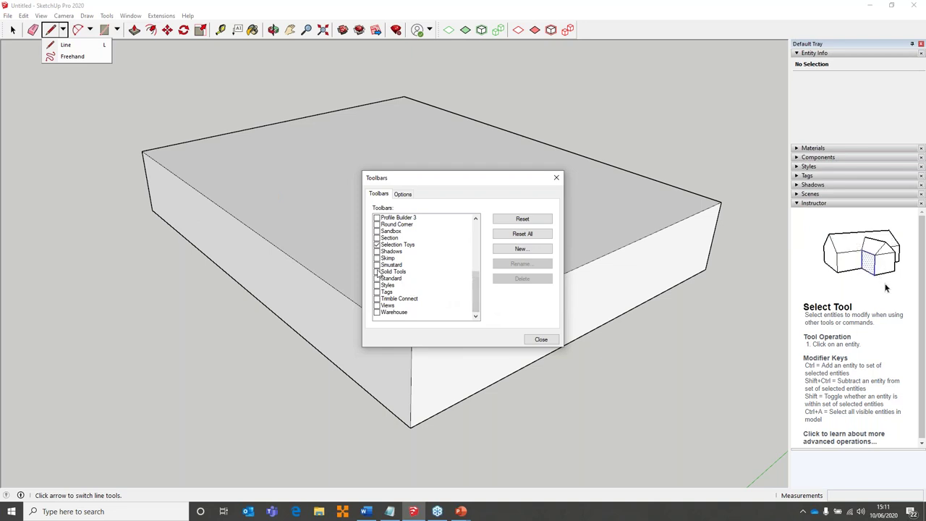
{"action": "left_click", "coordinate": [377, 224]}
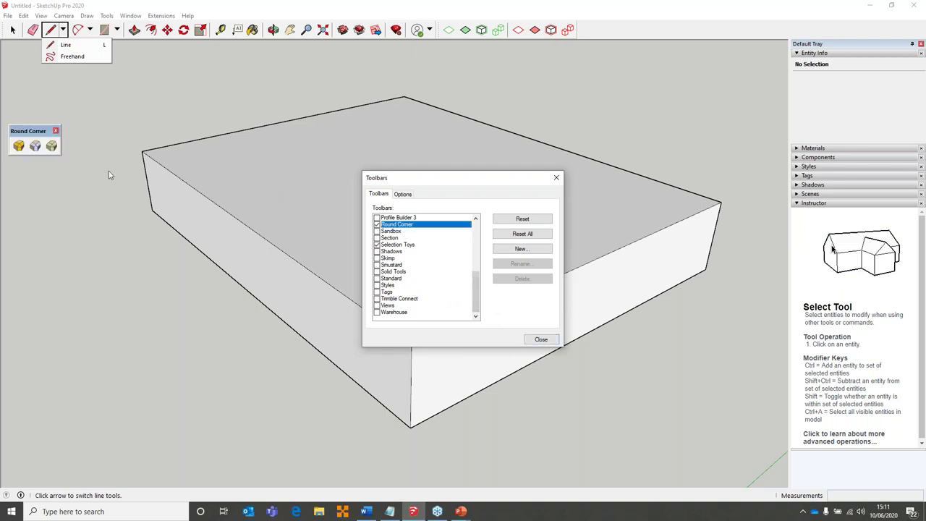
Finish the toolbar setup and place the Round Corner toolbar in the empty space beside the box
{"action": "left_click_drag", "start_coordinate": [24, 133], "coordinate": [221, 59]}
{"action": "left_click", "coordinate": [541, 339]}
{"action": "left_click", "coordinate": [500, 312]}
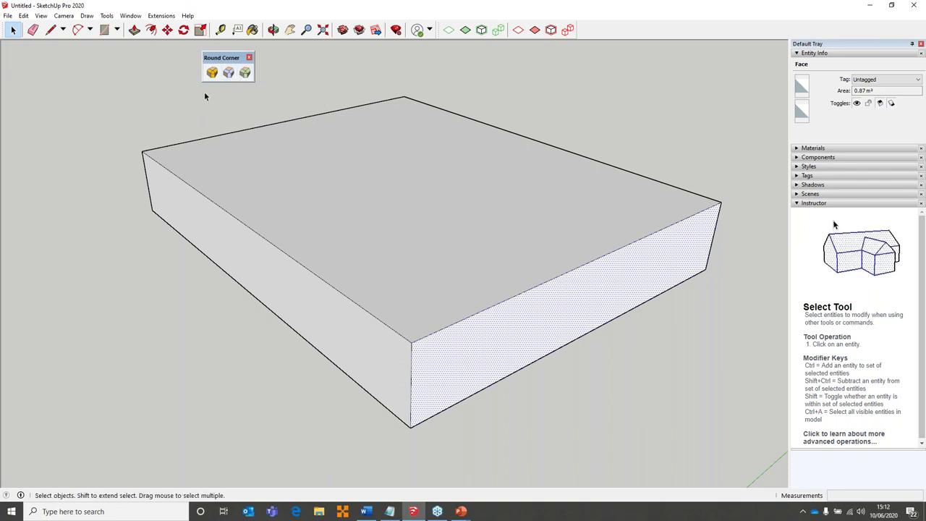
{"action": "left_click_drag", "start_coordinate": [222, 64], "coordinate": [84, 115]}
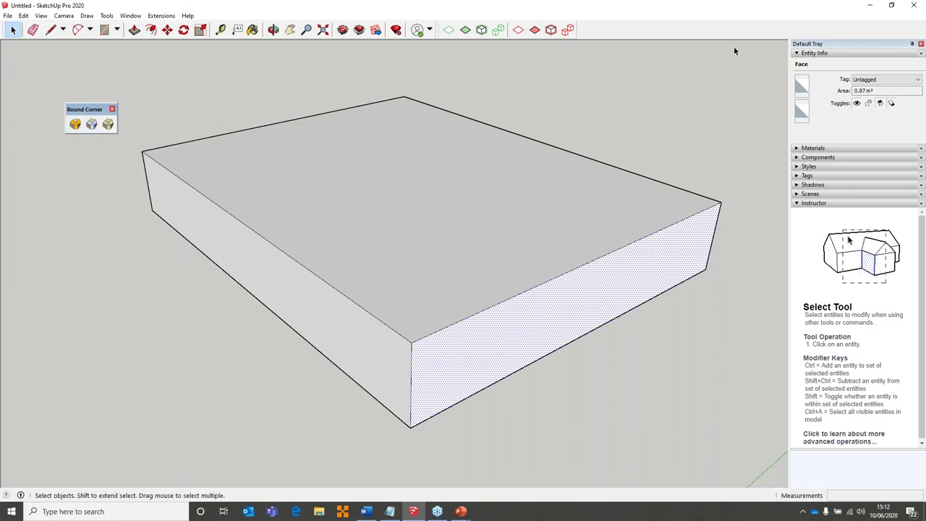
{"action": "left_click", "coordinate": [194, 189]}
{"action": "left_click", "coordinate": [468, 316], "text": "shift"}
{"action": "left_click", "coordinate": [659, 455]}
Select the box's top face with its surrounding edges and start Round Corner on those edges
{"action": "middle_click_drag", "start_coordinate": [562, 404], "coordinate": [373, 279]}
{"action": "double_click", "coordinate": [394, 185]}
{"action": "middle_click_drag", "start_coordinate": [403, 150], "coordinate": [697, 253]}
{"action": "left_click", "coordinate": [325, 159], "text": "shift"}
{"action": "middle_click_drag", "start_coordinate": [168, 304], "coordinate": [413, 281]}
{"action": "left_click", "coordinate": [75, 125]}
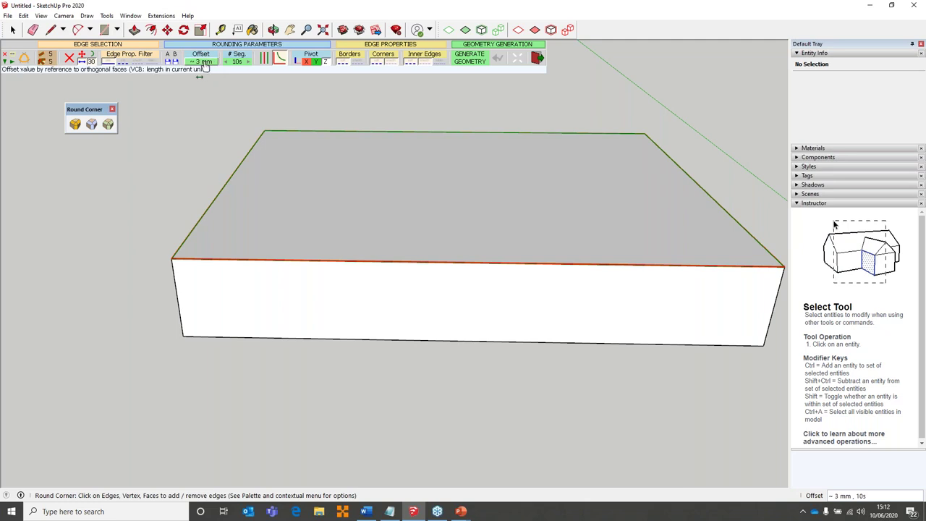
{"action": "scroll", "coordinate": [181, 271], "scroll_direction": "up", "scroll_amount": 2}
{"action": "scroll", "coordinate": [181, 271], "scroll_direction": "up", "scroll_amount": 2}
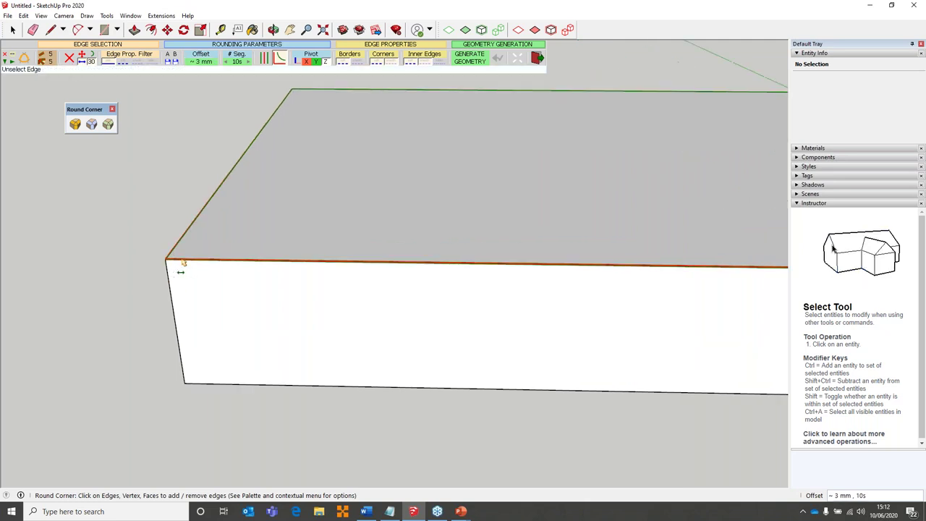
{"action": "left_click", "coordinate": [173, 276]}
{"action": "scroll", "coordinate": [171, 278], "scroll_direction": "up", "scroll_amount": 3}
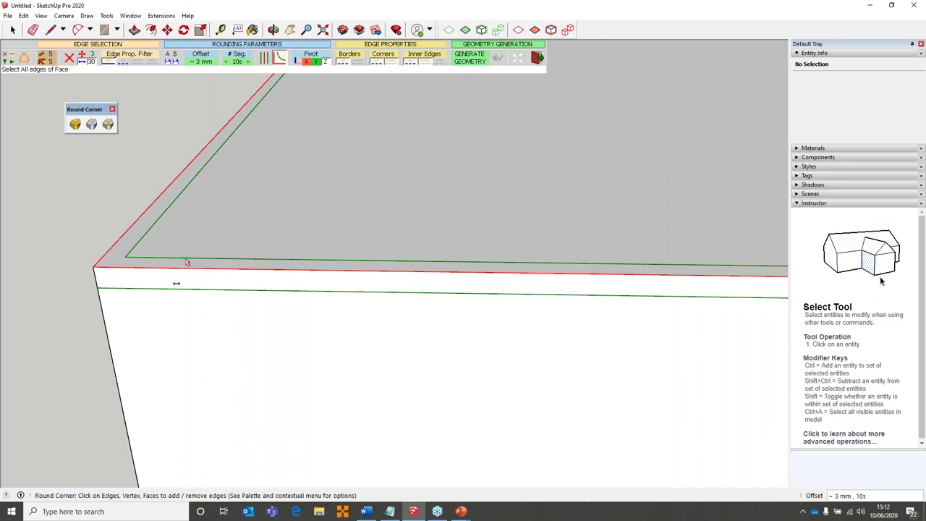
Set the Round Corner offset to 10 mm, generate the rounded top edges and leave the tool
{"action": "left_click", "coordinate": [206, 61]}
{"action": "type", "text": "10"}
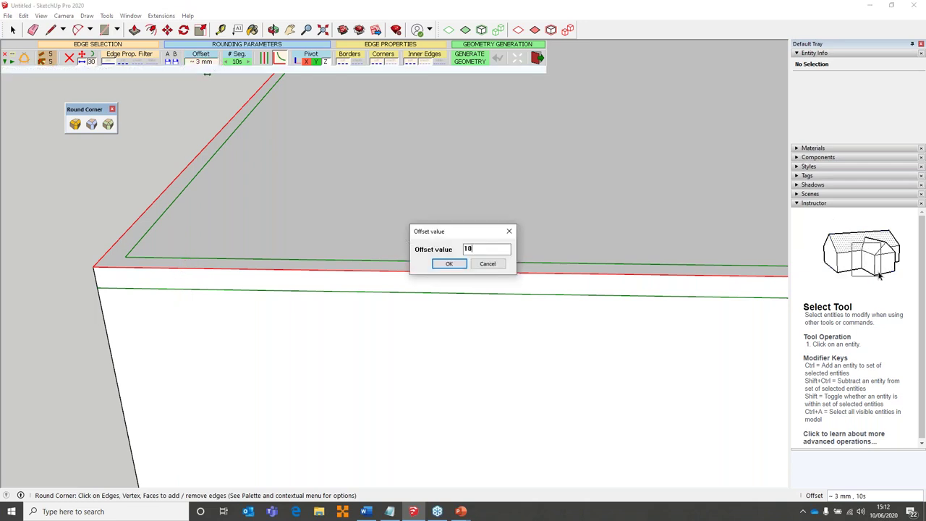
{"action": "left_click", "coordinate": [449, 263]}
{"action": "middle_click_drag", "start_coordinate": [449, 263], "coordinate": [440, 246]}
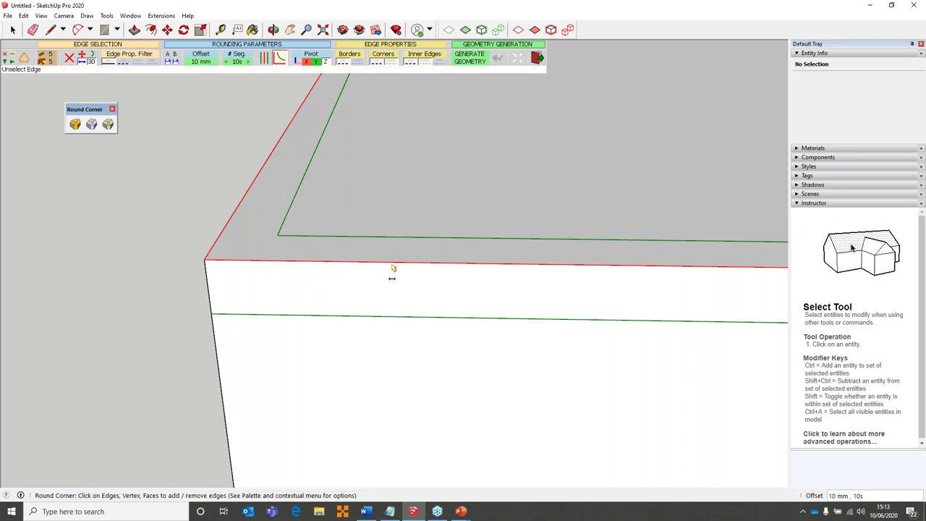
{"action": "middle_click_drag", "start_coordinate": [379, 275], "coordinate": [411, 91]}
{"action": "middle_click_drag", "start_coordinate": [264, 97], "coordinate": [492, 253]}
{"action": "left_click", "coordinate": [479, 63]}
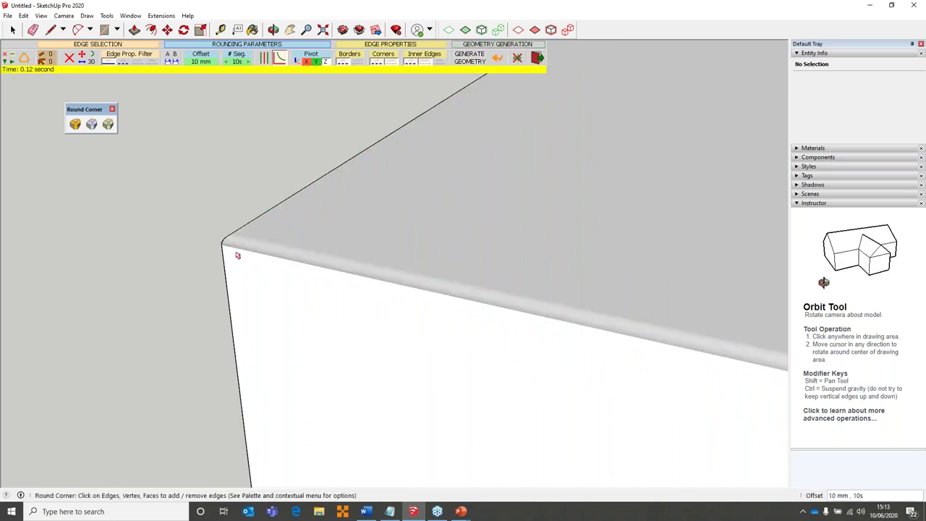
{"action": "middle_click_drag", "start_coordinate": [235, 248], "coordinate": [255, 308]}
{"action": "middle_click_drag", "start_coordinate": [297, 354], "coordinate": [124, 290]}
{"action": "middle_click_drag", "start_coordinate": [82, 269], "coordinate": [341, 225]}
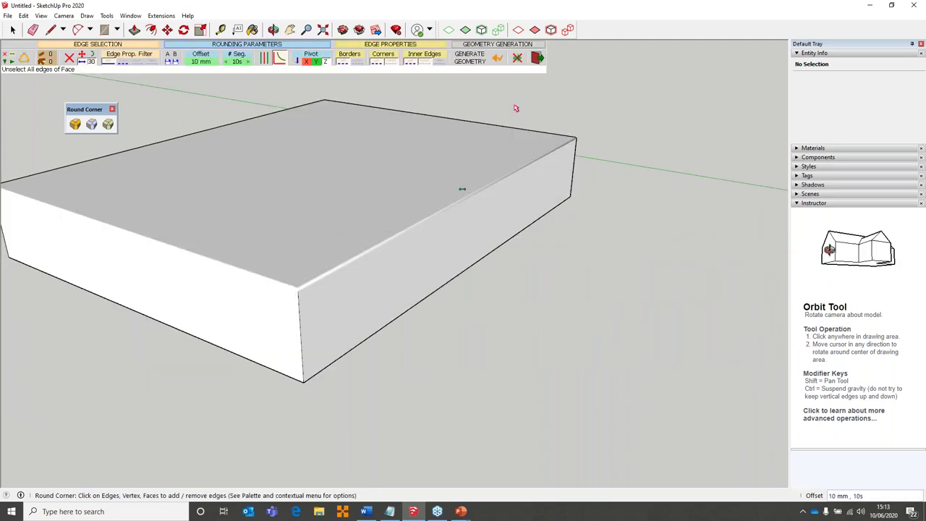
{"action": "left_click", "coordinate": [538, 60]}
Reselect the box's top geometry, keep only the edges selected and start the RoundCorner Bevel tool on them
{"action": "middle_click_drag", "start_coordinate": [408, 255], "coordinate": [406, 174]}
{"action": "left_click_drag", "start_coordinate": [183, 109], "coordinate": [673, 216]}
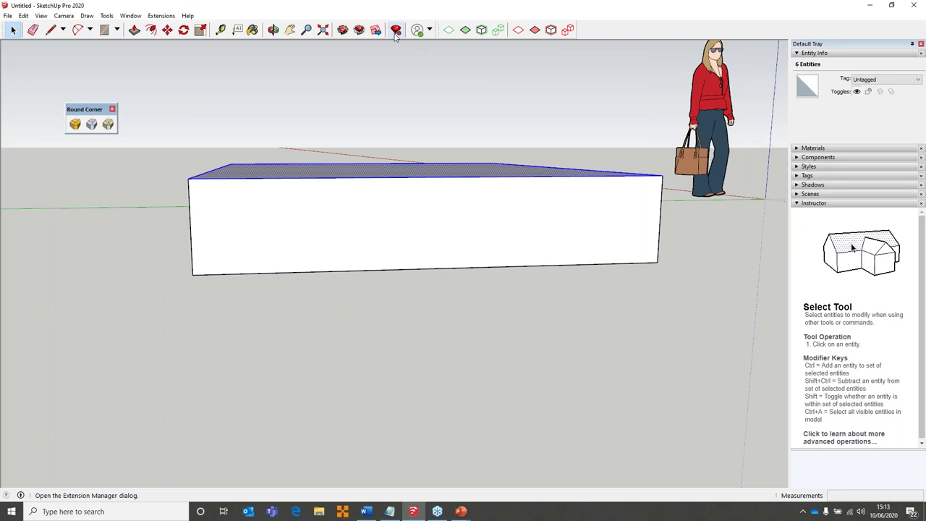
{"action": "middle_click_drag", "start_coordinate": [366, 153], "coordinate": [365, 181]}
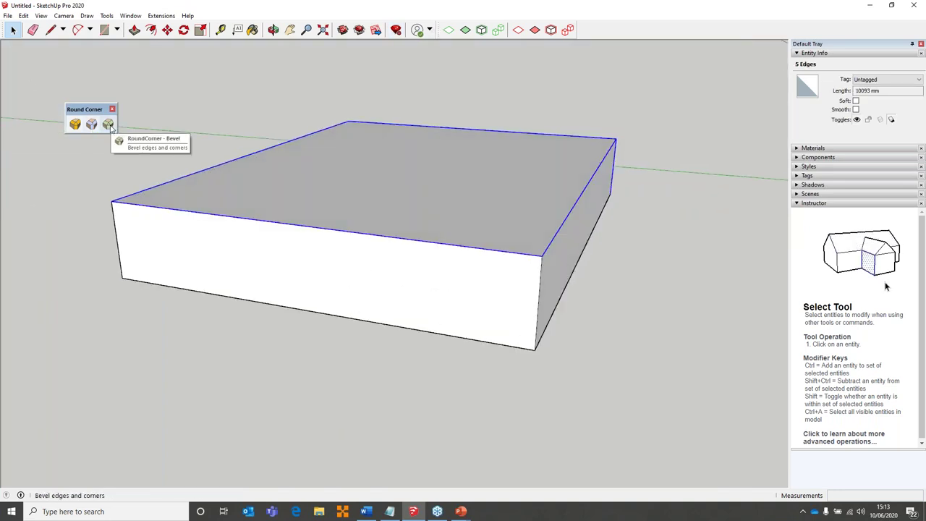
{"action": "left_click", "coordinate": [109, 126]}
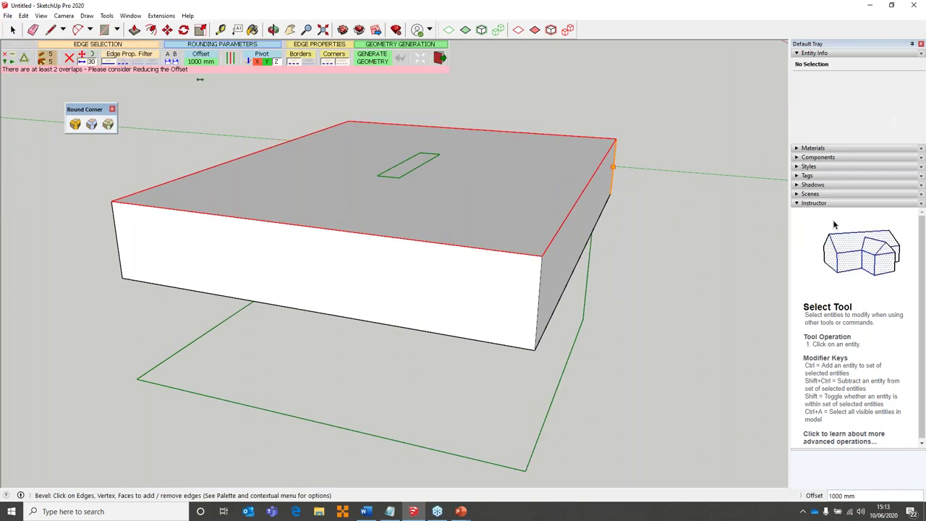
Set the bevel offset to 50 mm and generate the beveled edges around the box's top
{"action": "left_click", "coordinate": [201, 61]}
{"action": "type", "text": "50"}
{"action": "key", "text": "Return"}
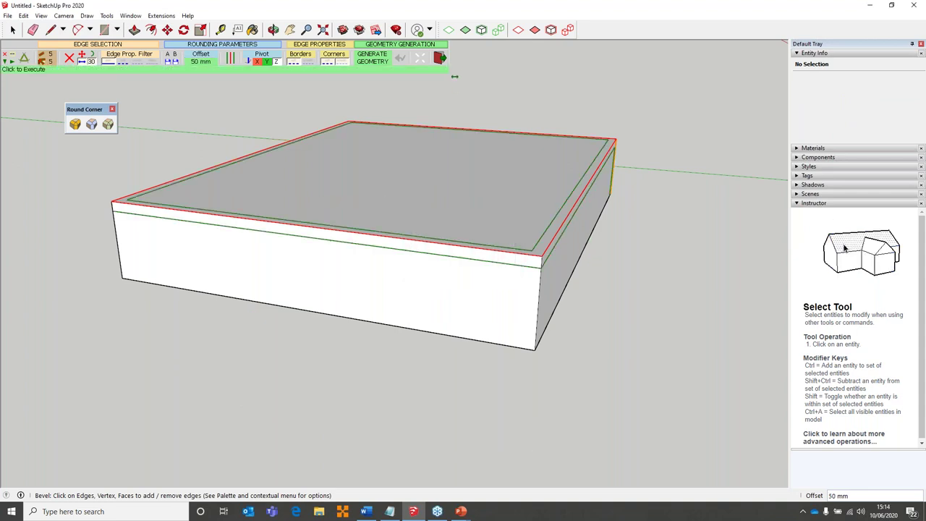
{"action": "left_click", "coordinate": [382, 64]}
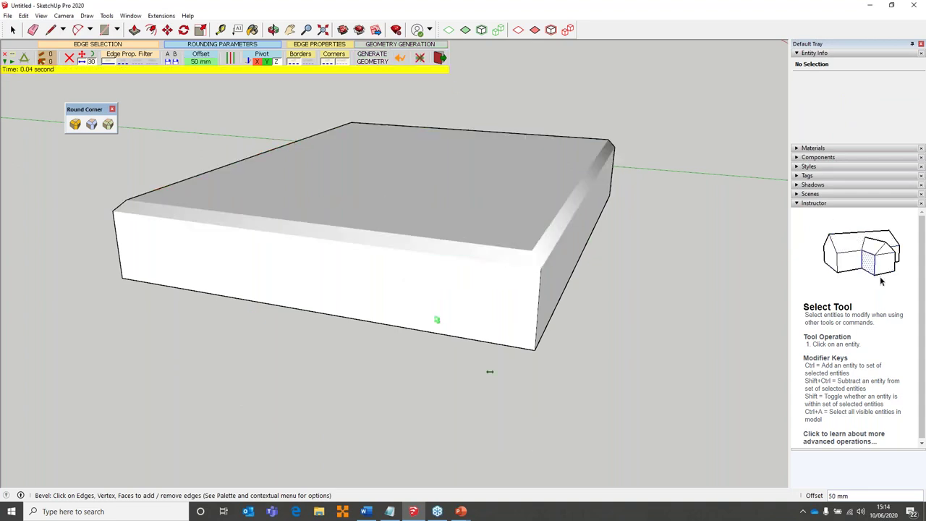
{"action": "middle_click_drag", "start_coordinate": [362, 256], "coordinate": [516, 180]}
{"action": "scroll", "coordinate": [163, 187], "scroll_direction": "up", "scroll_amount": 5}
{"action": "scroll", "coordinate": [478, 192], "scroll_direction": "down", "scroll_amount": 3}
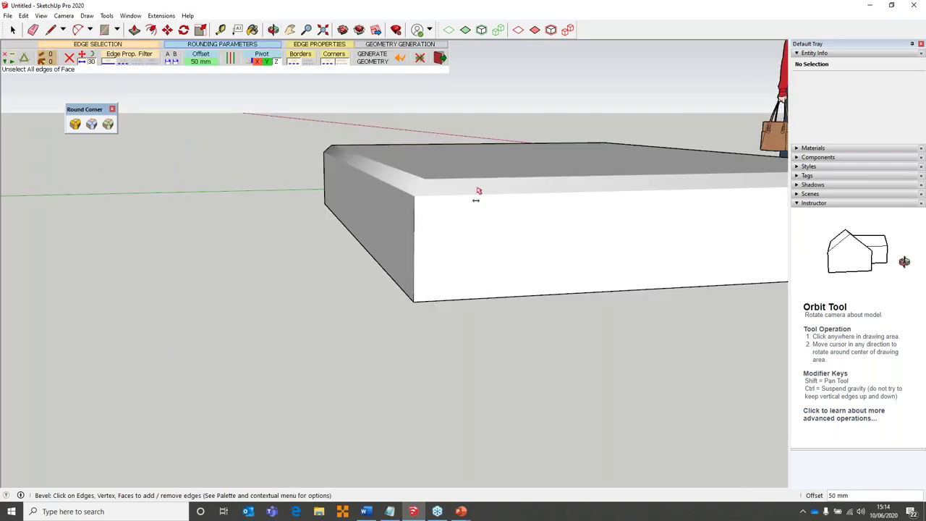
{"action": "scroll", "coordinate": [588, 207], "scroll_direction": "down", "scroll_amount": 2}
{"action": "scroll", "coordinate": [588, 207], "scroll_direction": "down", "scroll_amount": 2}
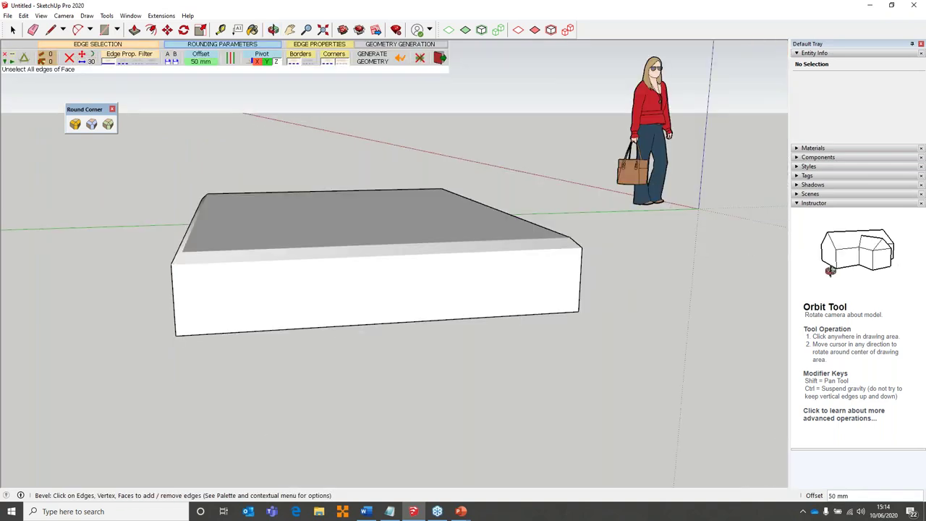
{"action": "middle_click_drag", "start_coordinate": [587, 207], "coordinate": [350, 283]}
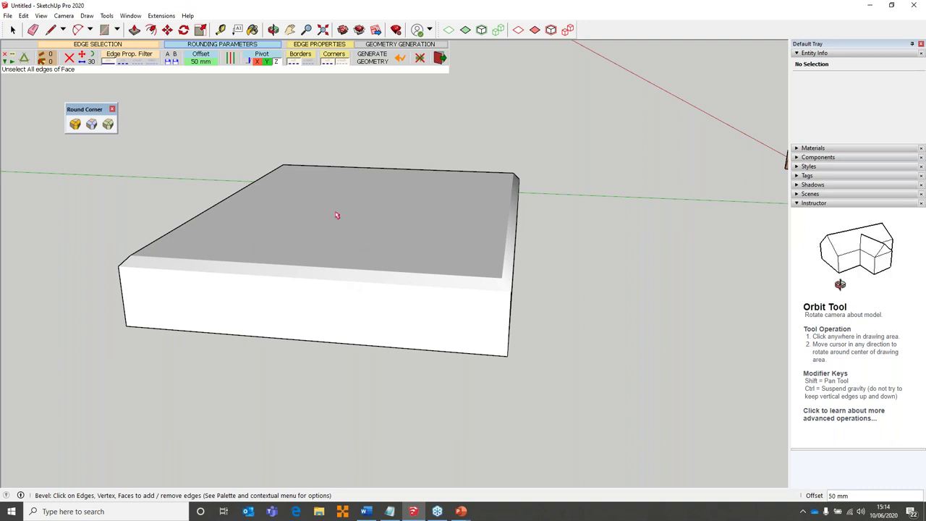
Undo the bevel on the box's top edges and leave the Bevel tool
{"action": "middle_click_drag", "start_coordinate": [336, 215], "coordinate": [144, 159]}
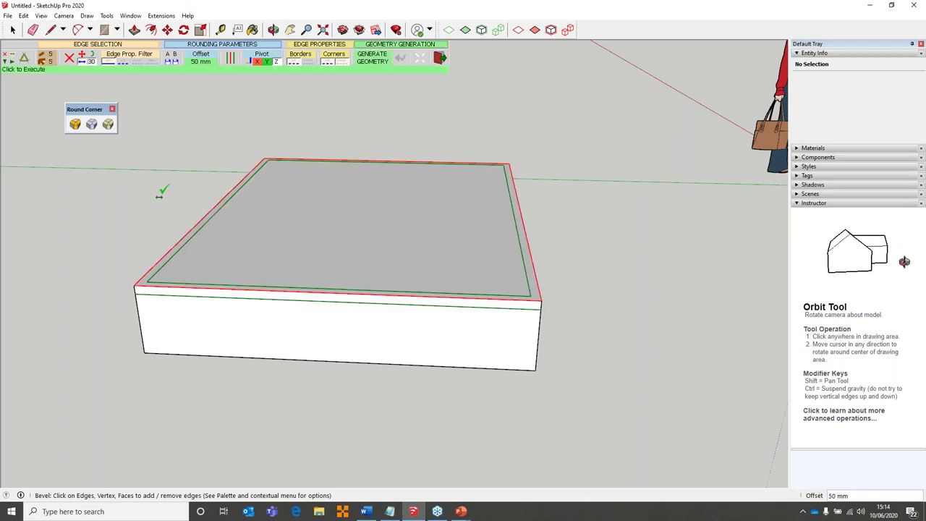
{"action": "scroll", "coordinate": [160, 194], "scroll_direction": "down", "scroll_amount": 3}
{"action": "middle_click_drag", "start_coordinate": [160, 194], "coordinate": [282, 217]}
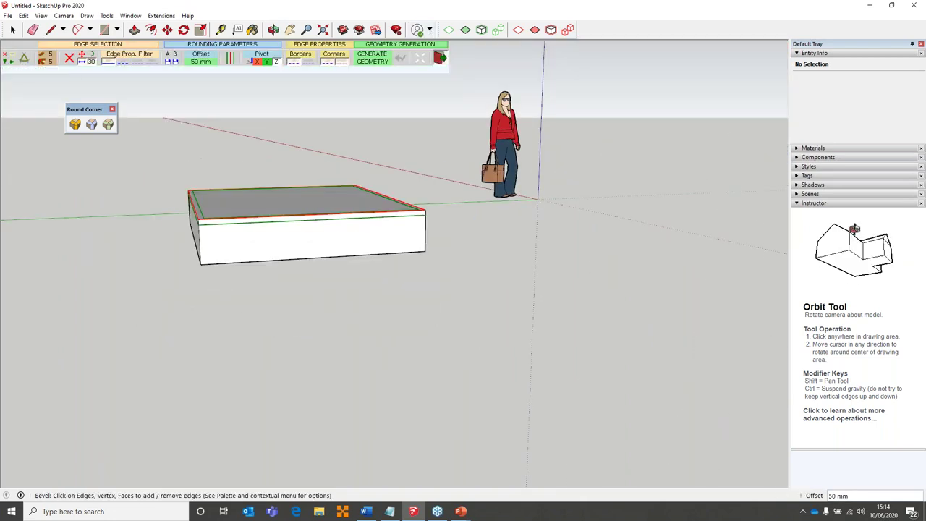
{"action": "key", "text": "space"}
Select the whole box, filter the selection to edges only and start Round Corner on them
{"action": "triple_click", "coordinate": [290, 217]}
{"action": "left_click", "coordinate": [449, 30]}
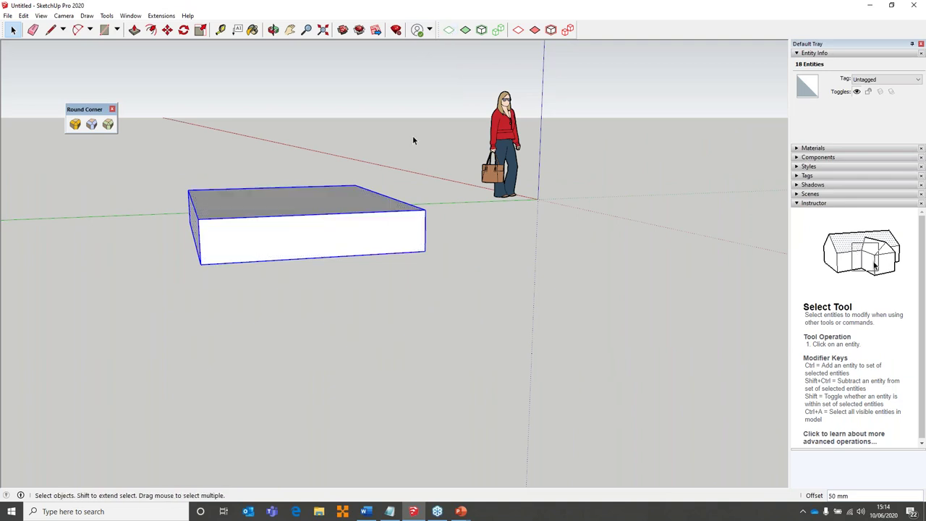
{"action": "middle_click_drag", "start_coordinate": [289, 217], "coordinate": [76, 125]}
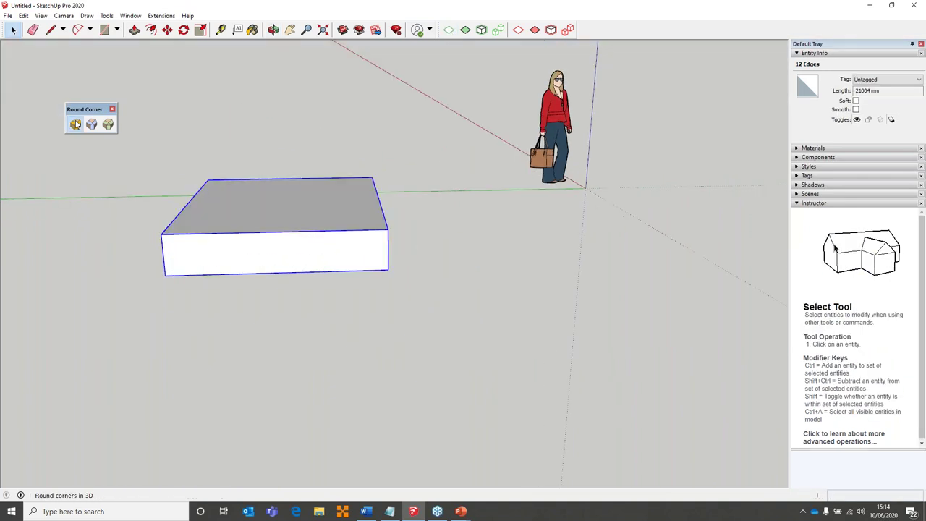
{"action": "left_click", "coordinate": [75, 125]}
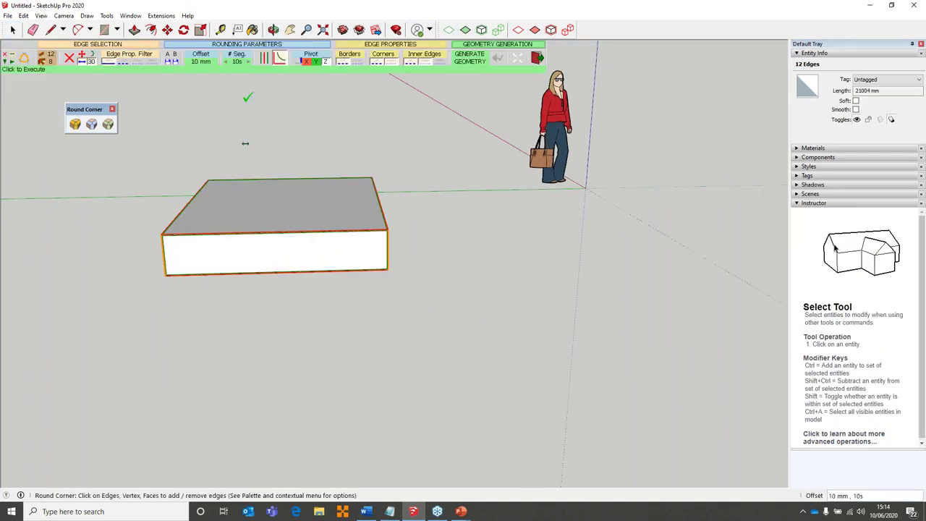
Generate the rounding on all edges of the box with a 10 mm offset and exit Round Corner
{"action": "left_click", "coordinate": [469, 60]}
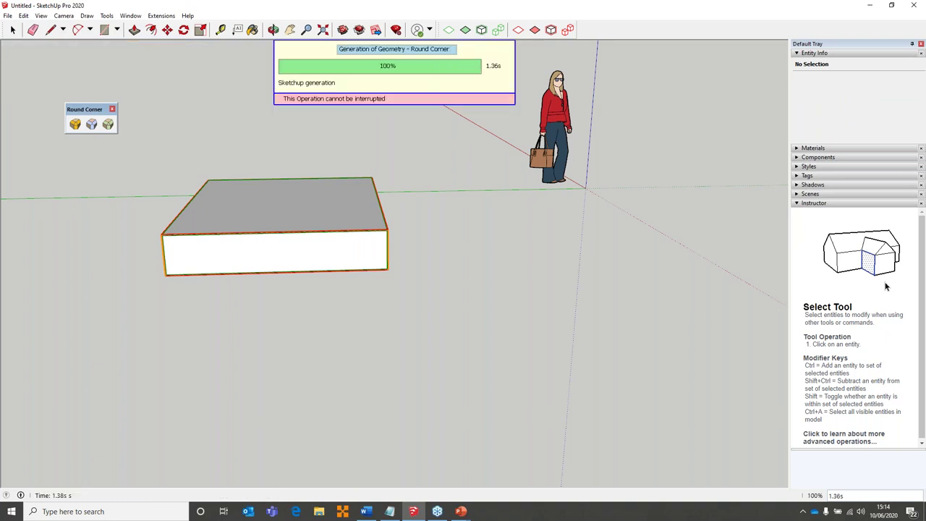
{"action": "scroll", "coordinate": [335, 219], "scroll_direction": "up", "scroll_amount": 1}
{"action": "scroll", "coordinate": [348, 228], "scroll_direction": "up", "scroll_amount": 5}
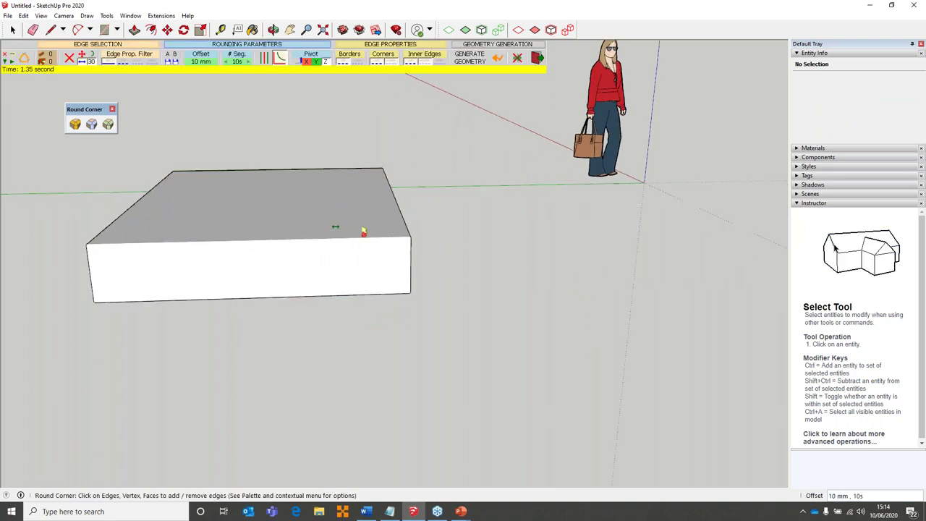
{"action": "middle_click_drag", "start_coordinate": [405, 256], "coordinate": [601, 253]}
{"action": "left_click", "coordinate": [537, 57]}
{"action": "middle_click_drag", "start_coordinate": [409, 279], "coordinate": [457, 300]}
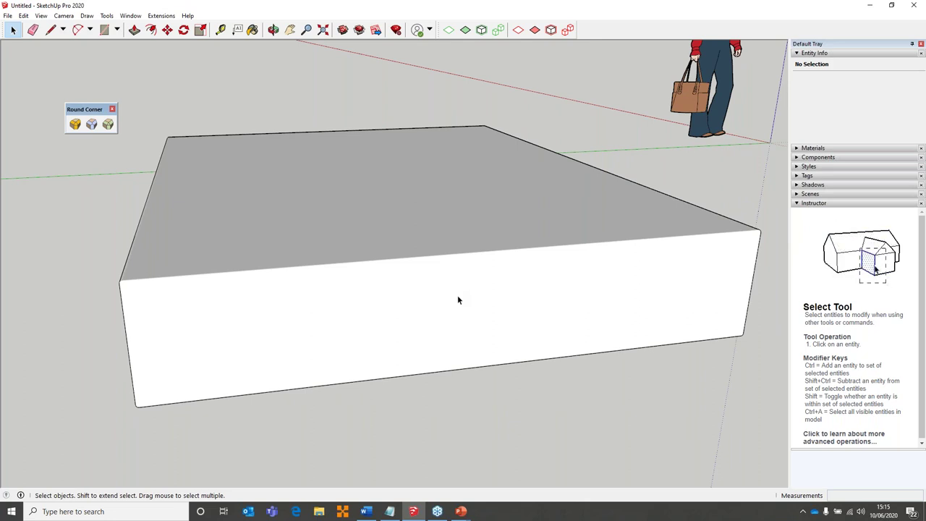
Close the Round Corner toolbar and delete the rounded box from the model
{"action": "left_click", "coordinate": [112, 109]}
{"action": "scroll", "coordinate": [169, 148], "scroll_direction": "down", "scroll_amount": 1}
{"action": "scroll", "coordinate": [168, 148], "scroll_direction": "down", "scroll_amount": 1}
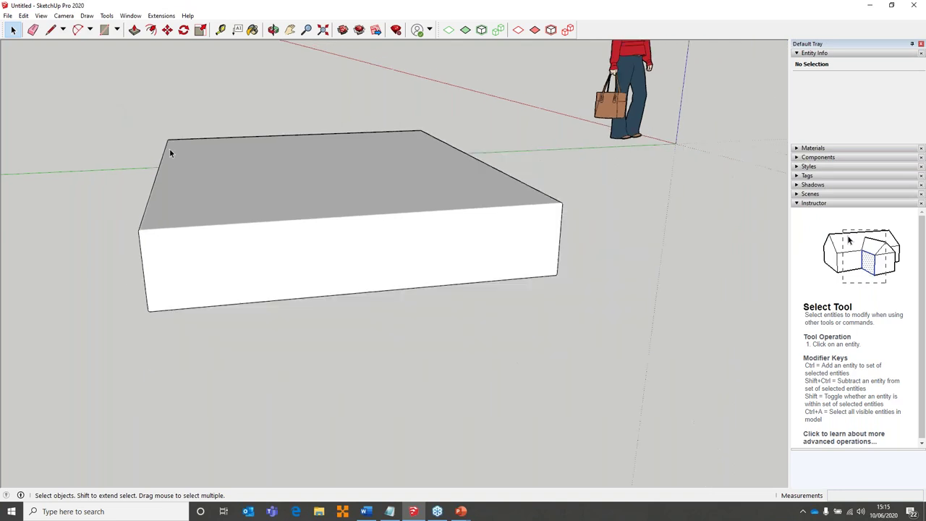
{"action": "middle_click_drag", "start_coordinate": [169, 149], "coordinate": [403, 330]}
{"action": "key", "text": "Delete"}
{"action": "middle_click_drag", "start_coordinate": [594, 206], "coordinate": [835, 248]}
{"action": "middle_click_drag", "start_coordinate": [550, 275], "coordinate": [512, 285]}
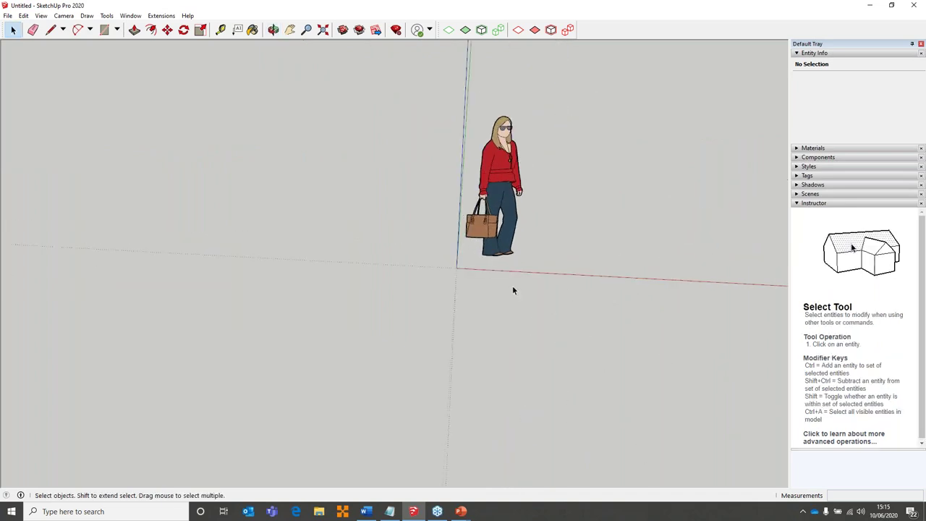
Examine the model's list of tags in the tray and collapse it again
{"action": "left_click", "coordinate": [804, 176]}
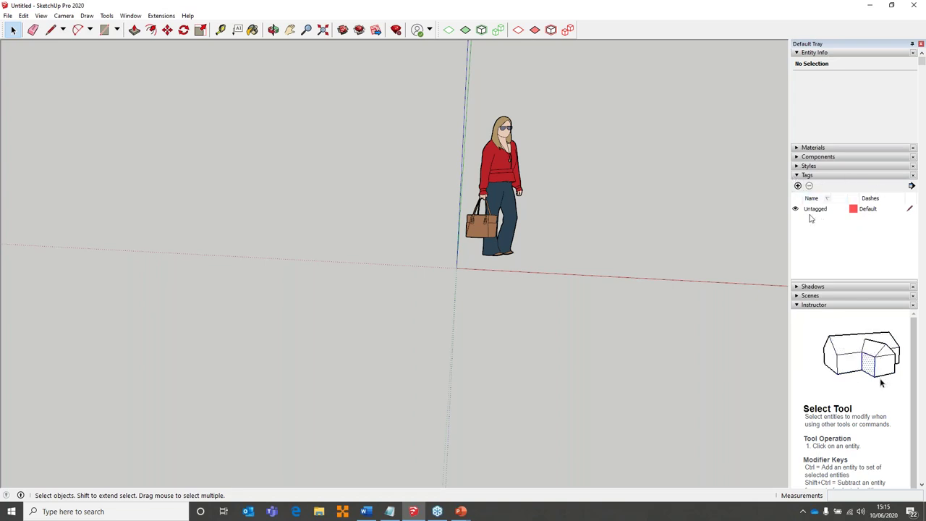
{"action": "left_click", "coordinate": [798, 177]}
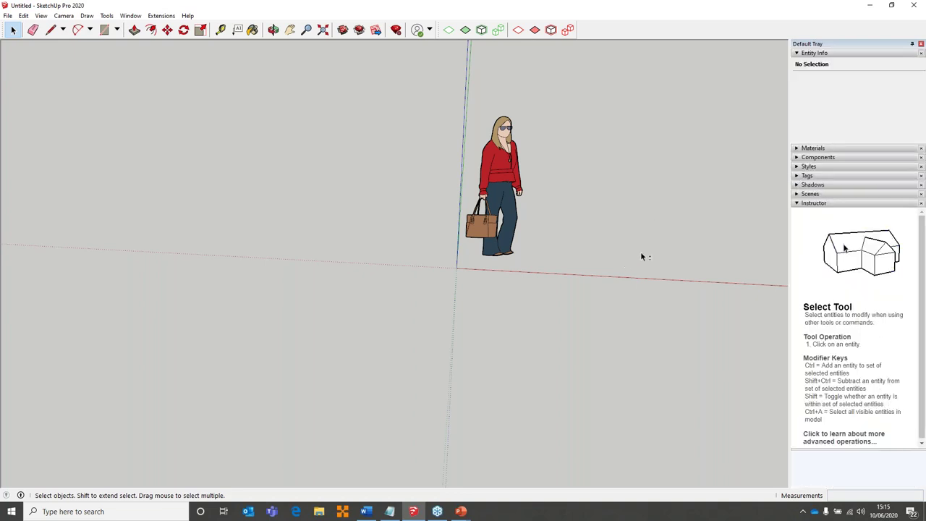
{"action": "key", "text": "o"}
{"action": "left_click_drag", "start_coordinate": [633, 248], "coordinate": [594, 244]}
{"action": "key", "text": "space"}
{"action": "key", "text": "o"}
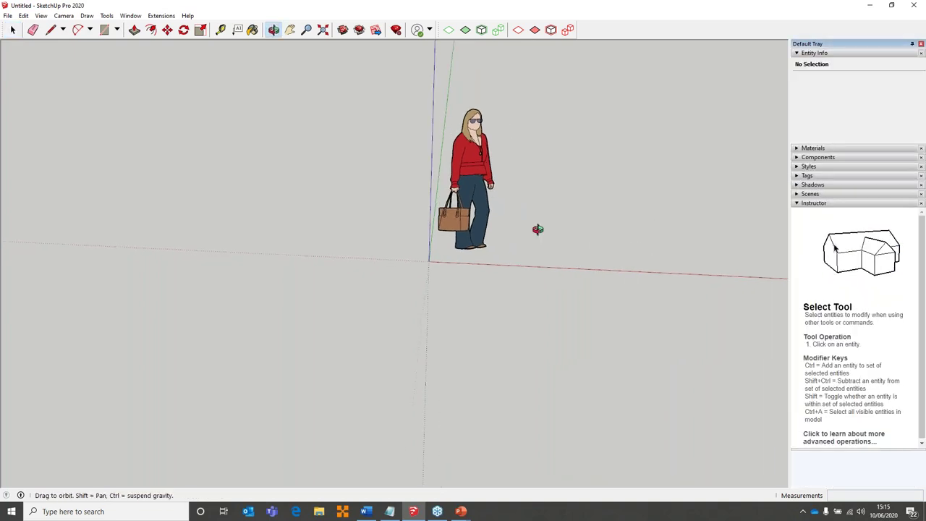
{"action": "key", "text": "space"}
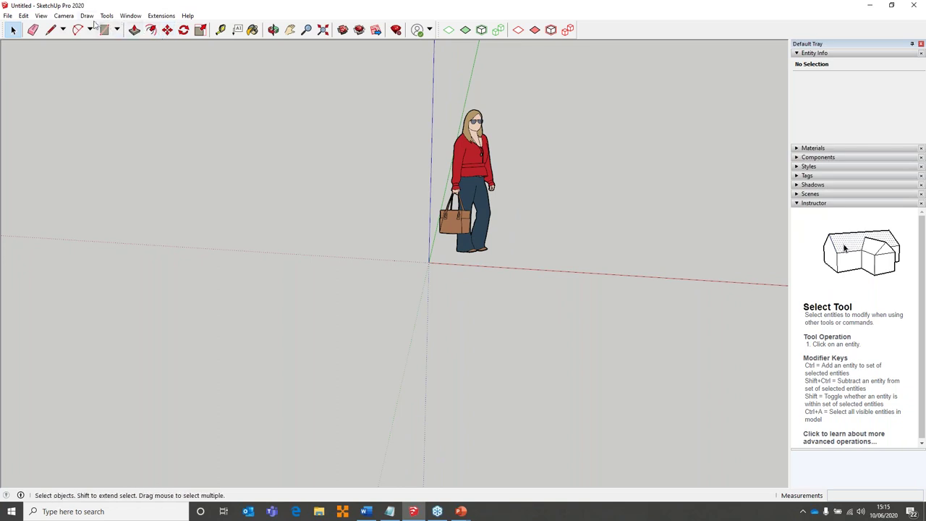
Enable the Layers Panel extension's toolbar and place it in the open space near the scale figure
{"action": "left_click", "coordinate": [41, 16]}
{"action": "left_click", "coordinate": [54, 28]}
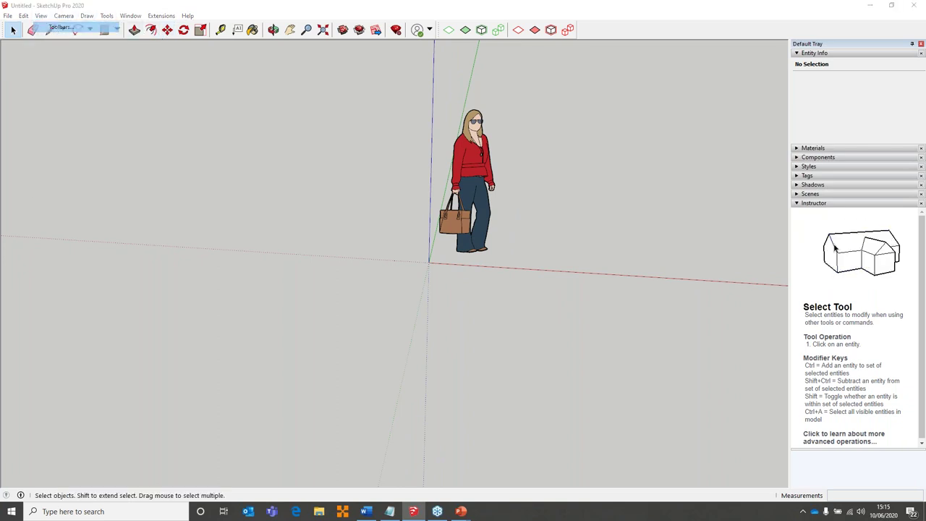
{"action": "scroll", "coordinate": [427, 301], "scroll_direction": "down", "scroll_amount": 4}
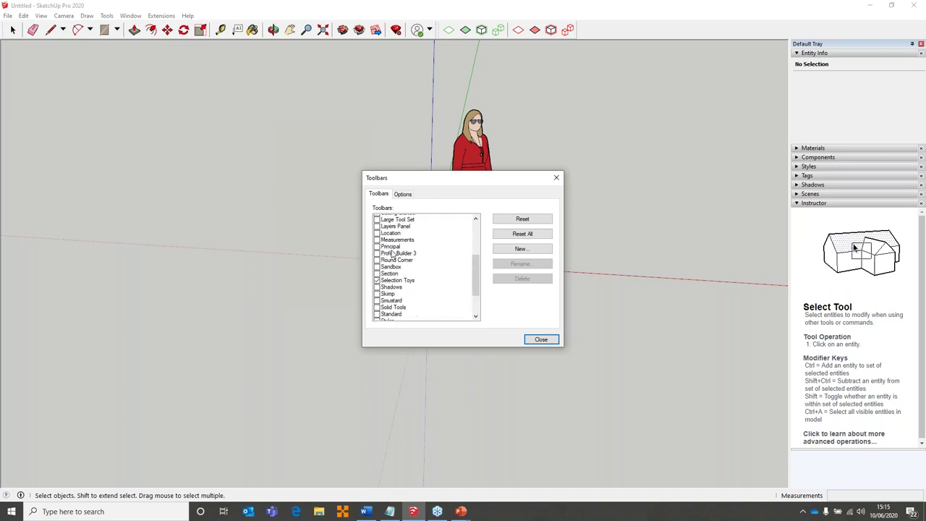
{"action": "left_click", "coordinate": [376, 231]}
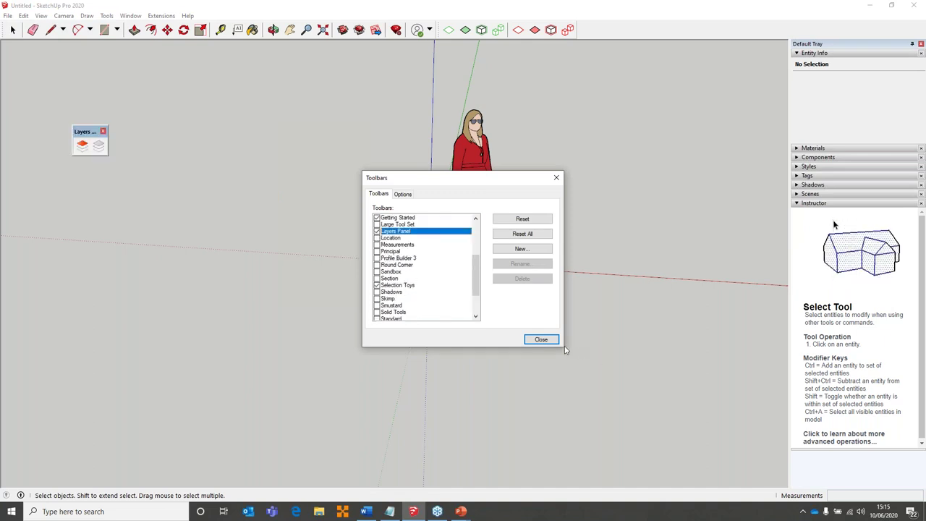
{"action": "left_click", "coordinate": [542, 339]}
{"action": "left_click_drag", "start_coordinate": [83, 131], "coordinate": [594, 75]}
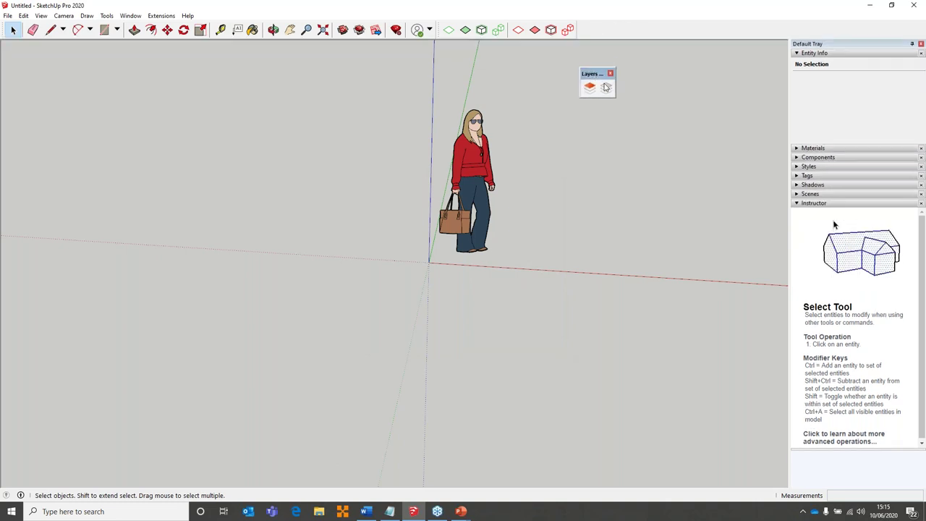
Open the Layers Panel window and place it over the empty ground area beside the model
{"action": "left_click", "coordinate": [607, 88]}
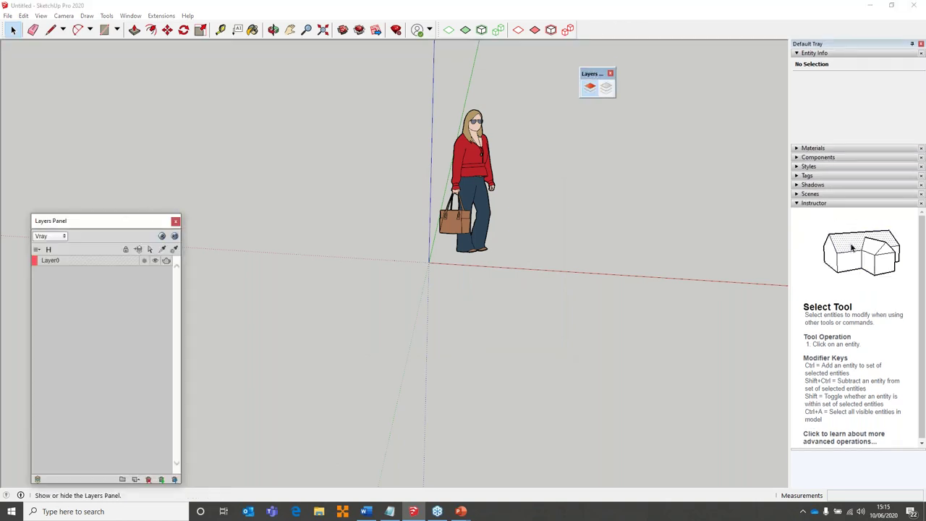
{"action": "left_click_drag", "start_coordinate": [84, 226], "coordinate": [79, 202]}
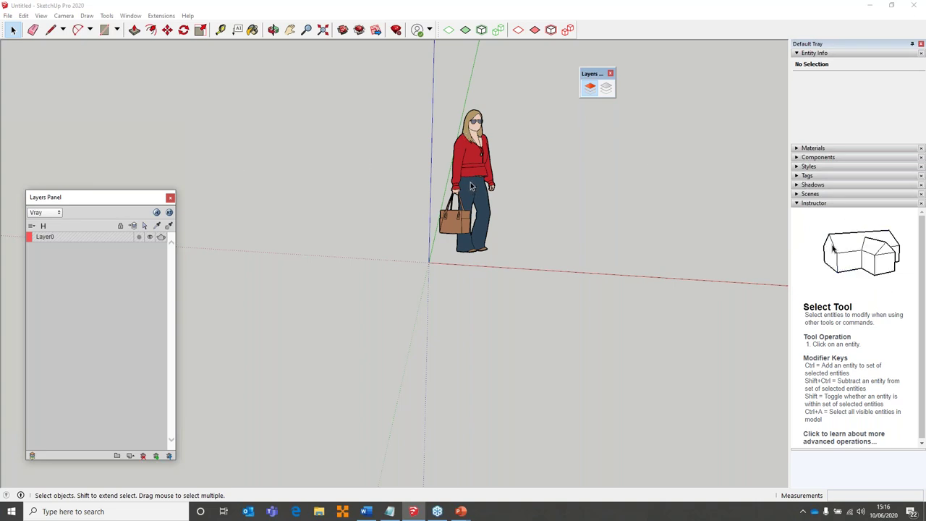
Draw a rectangle of about 643 x 774 mm on the ground plane in front of the scale figure
{"action": "middle_click_drag", "start_coordinate": [604, 231], "coordinate": [535, 239]}
{"action": "left_click", "coordinate": [116, 30]}
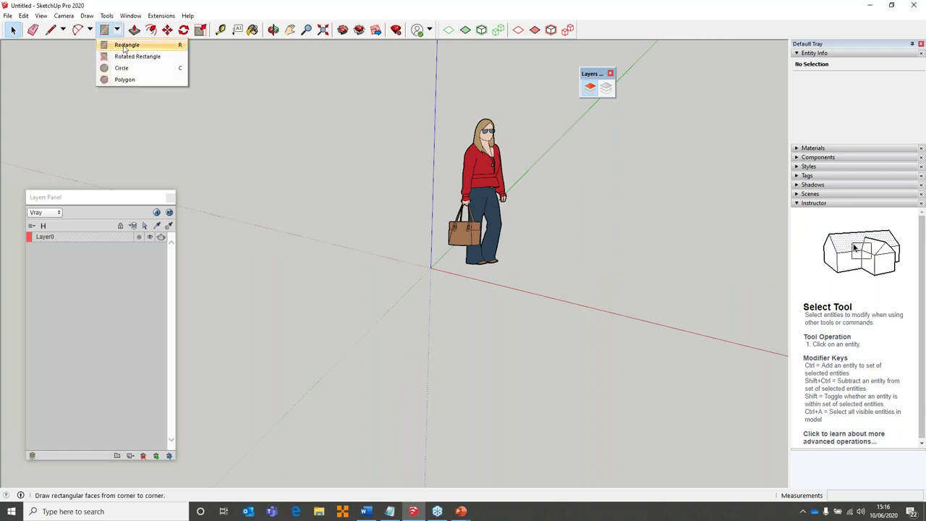
{"action": "left_click", "coordinate": [125, 45]}
{"action": "middle_click_drag", "start_coordinate": [434, 304], "coordinate": [510, 304]}
{"action": "left_click", "coordinate": [333, 314]}
{"action": "left_click", "coordinate": [424, 295]}
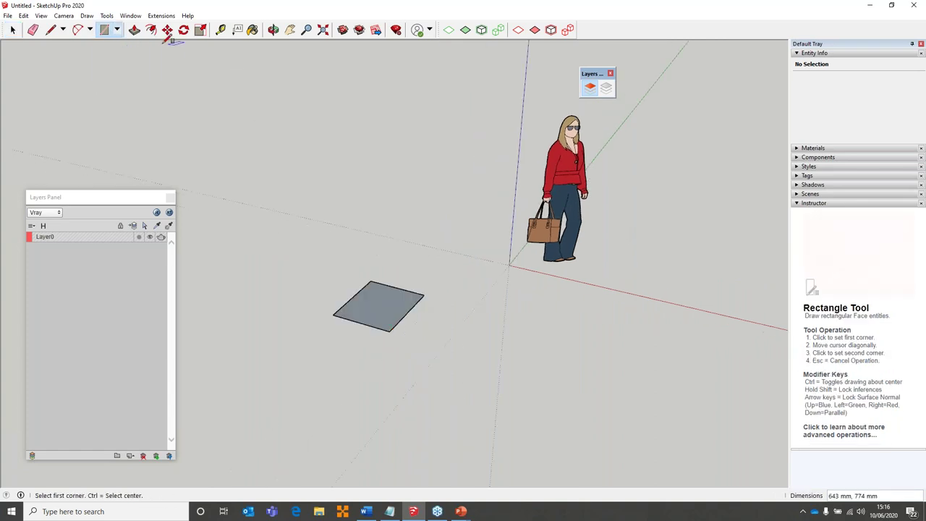
Draw a circle with a radius of about 353 mm on the ground beside the rectangle
{"action": "left_click", "coordinate": [117, 31]}
{"action": "left_click", "coordinate": [124, 61]}
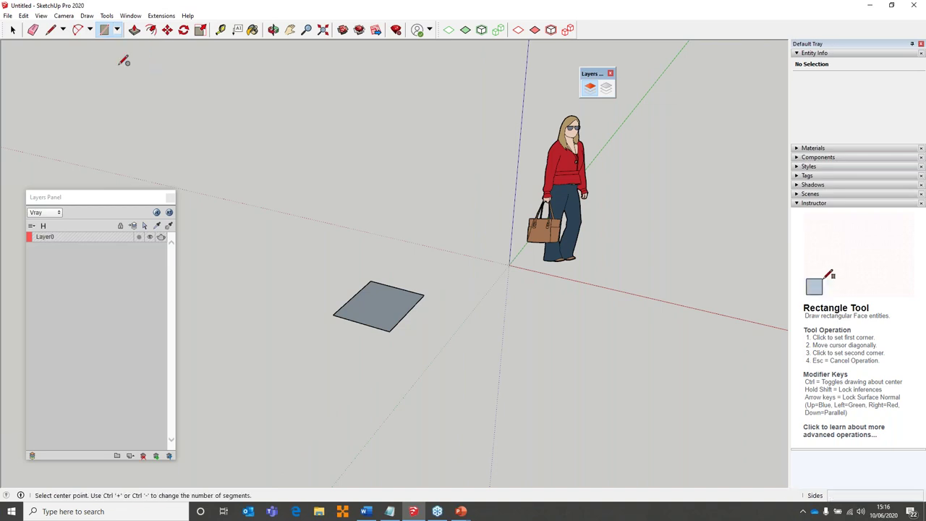
{"action": "left_click", "coordinate": [264, 268]}
{"action": "left_click", "coordinate": [293, 275]}
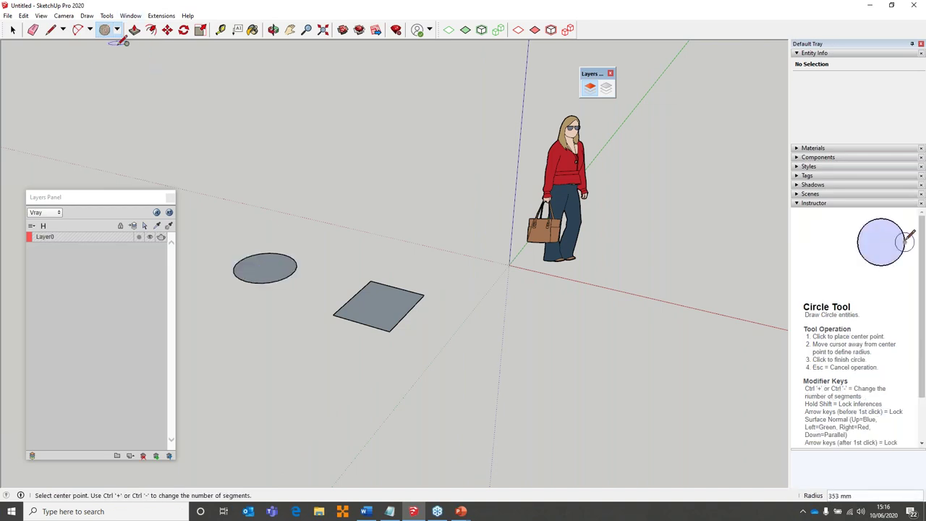
Draw a long, narrow rectangle on the ground behind the circle and the first rectangle
{"action": "left_click", "coordinate": [117, 30]}
{"action": "left_click", "coordinate": [124, 45]}
{"action": "mouse_move", "coordinate": [455, 262]}
{"action": "middle_mouse_down"}
{"action": "mouse_move", "coordinate": [485, 261]}
{"action": "mouse_move", "coordinate": [470, 262]}
{"action": "middle_mouse_up"}
{"action": "left_click", "coordinate": [258, 243]}
{"action": "left_click", "coordinate": [417, 224]}
Push/Pull the three ground faces upward into a tall slab, a cylinder and a cube-like box
{"action": "left_click", "coordinate": [135, 30]}
{"action": "left_click", "coordinate": [300, 225]}
{"action": "left_click", "coordinate": [290, 110]}
{"action": "left_click", "coordinate": [274, 307]}
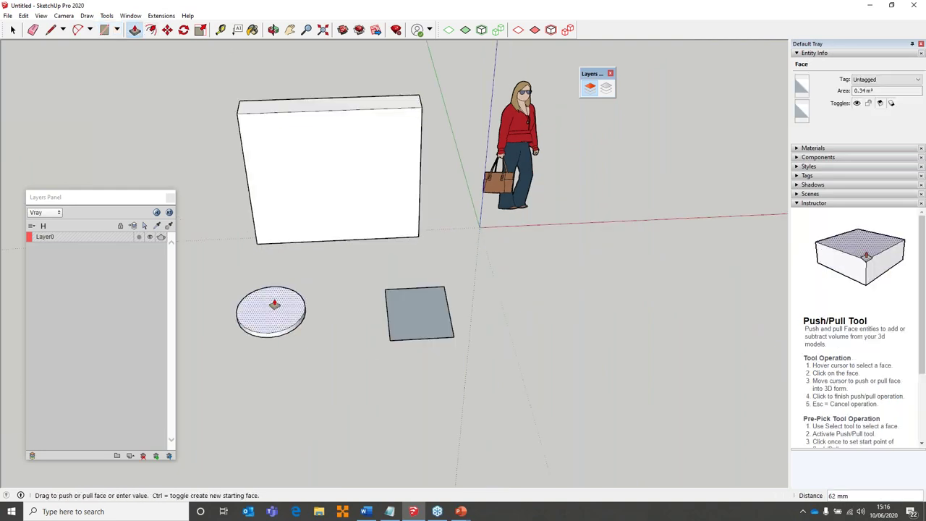
{"action": "left_click", "coordinate": [263, 271]}
{"action": "left_click", "coordinate": [384, 306]}
{"action": "middle_click_drag", "start_coordinate": [428, 275], "coordinate": [368, 180]}
{"action": "key", "text": "space"}
{"action": "left_click_drag", "start_coordinate": [277, 49], "coordinate": [426, 224]}
{"action": "left_click", "coordinate": [238, 173]}
{"action": "middle_click_drag", "start_coordinate": [324, 229], "coordinate": [237, 249]}
Try another renderer in the Layers Panel and set it back to Vray
{"action": "left_click_drag", "start_coordinate": [96, 200], "coordinate": [114, 111]}
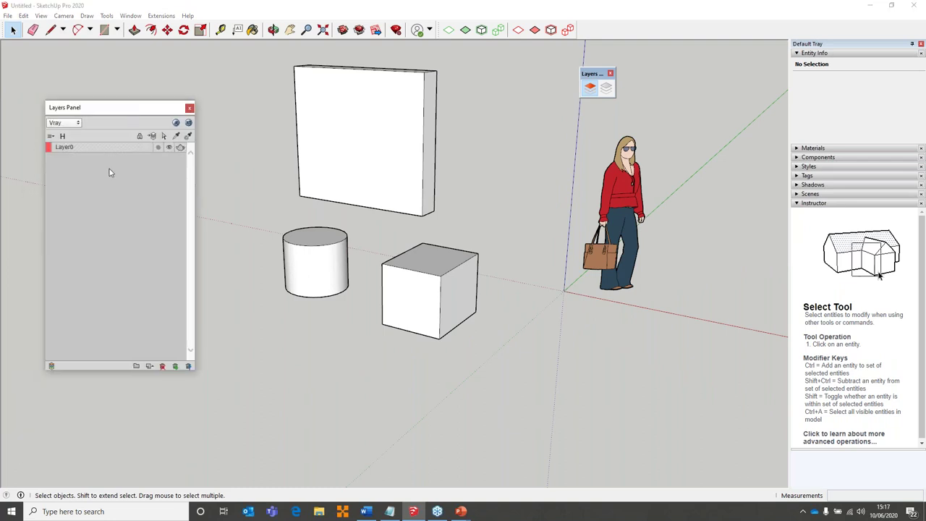
{"action": "left_click", "coordinate": [78, 124]}
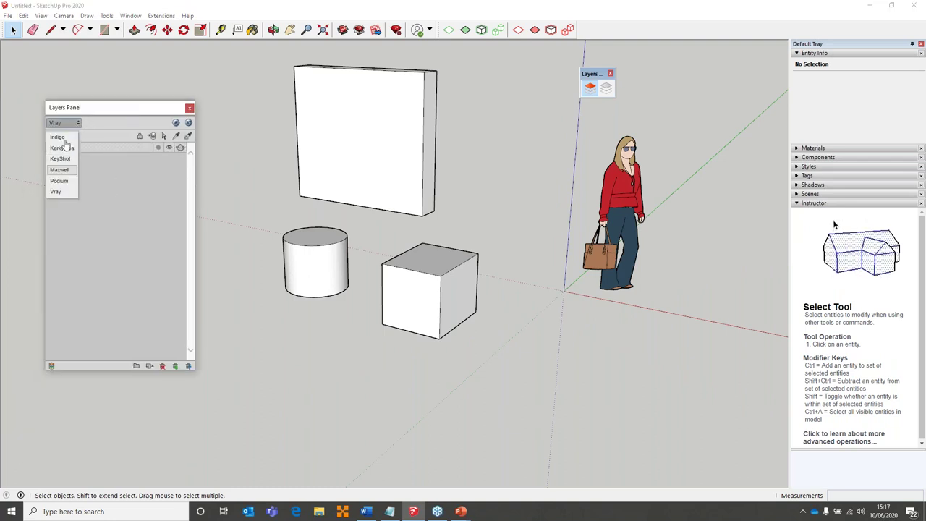
{"action": "left_click", "coordinate": [68, 139]}
{"action": "left_click", "coordinate": [76, 123]}
{"action": "left_click", "coordinate": [65, 194]}
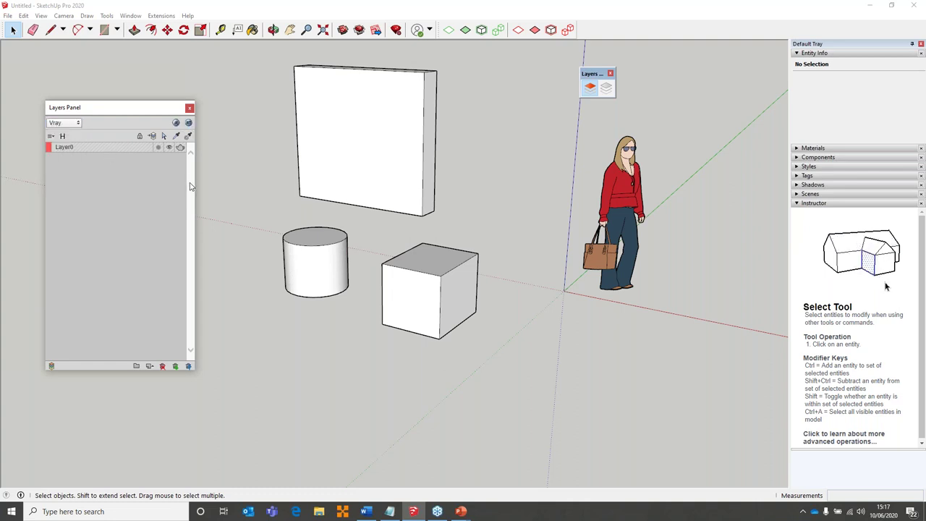
Widen the Layers Panel and move it clear of the modelled solids
{"action": "left_click_drag", "start_coordinate": [195, 188], "coordinate": [224, 188]}
{"action": "left_click_drag", "start_coordinate": [124, 101], "coordinate": [97, 77]}
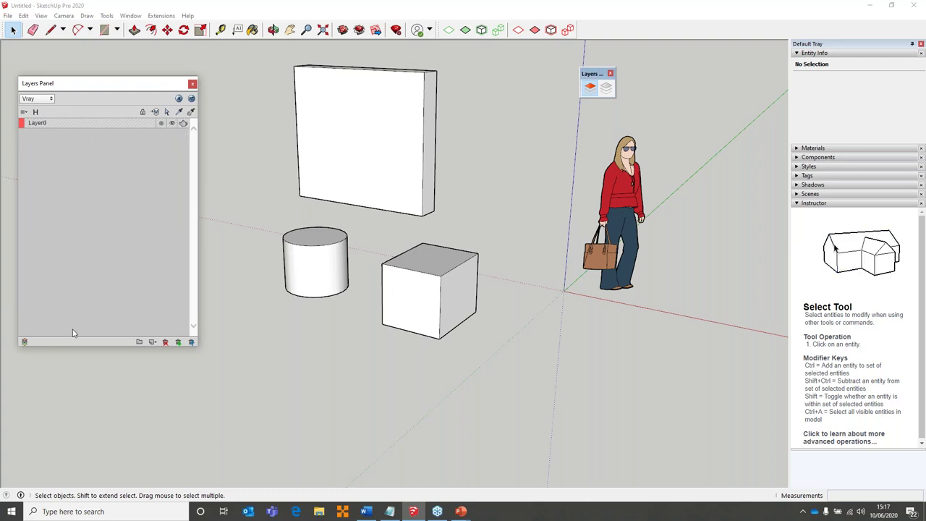
Create a layer group and name it with the owner's first name followed by "Layers"
{"action": "left_click", "coordinate": [139, 341]}
{"action": "left_click", "coordinate": [62, 136]}
{"action": "left_click", "coordinate": [70, 136]}
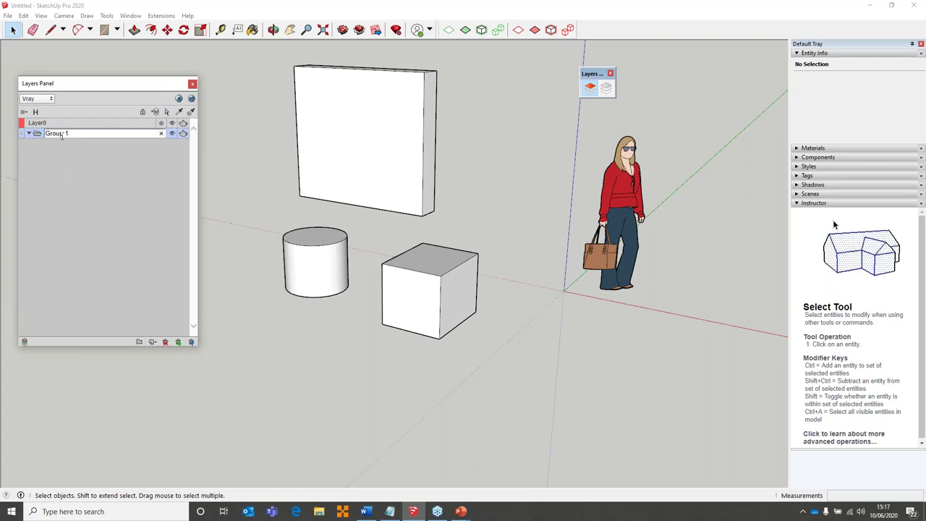
{"action": "key", "text": "ctrl+a"}
{"action": "type", "text": "Robs Layers"}
{"action": "key", "text": "Return"}
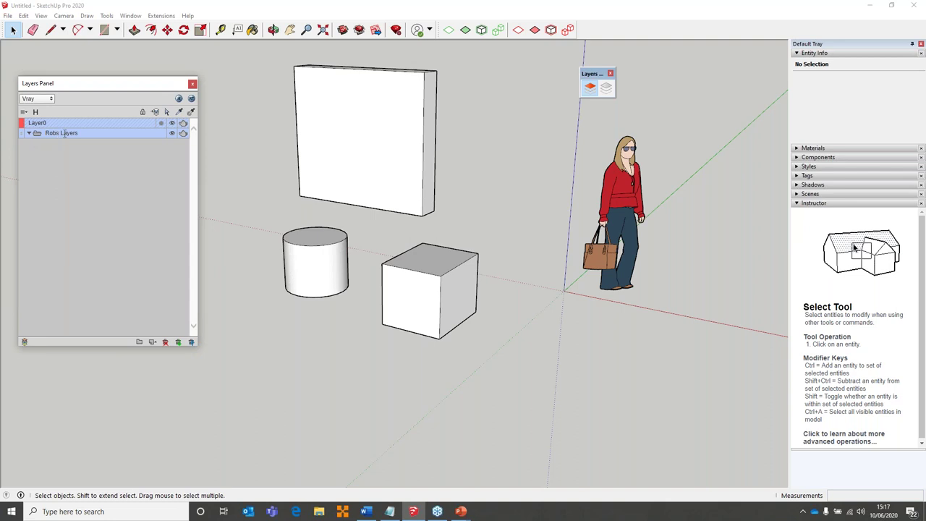
Add a layer named Cube inside the new layer group
{"action": "left_click", "coordinate": [41, 137]}
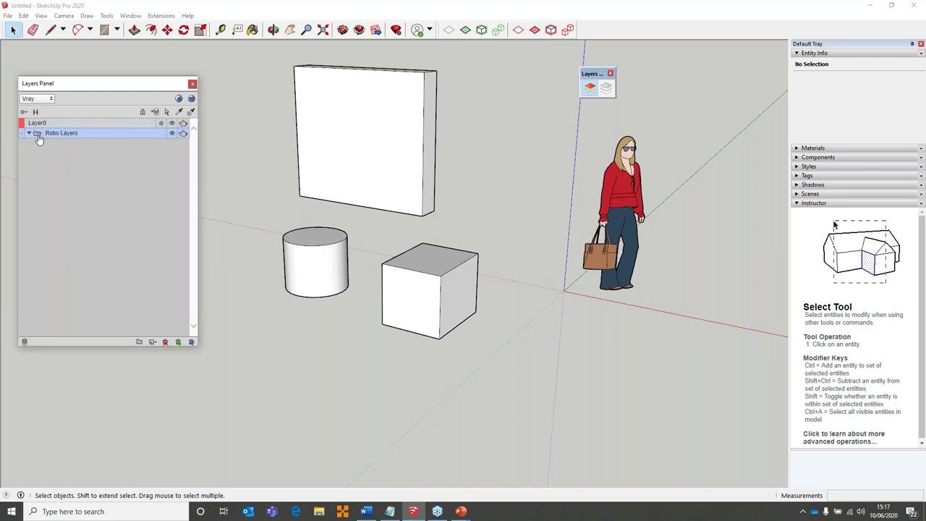
{"action": "left_click", "coordinate": [152, 342]}
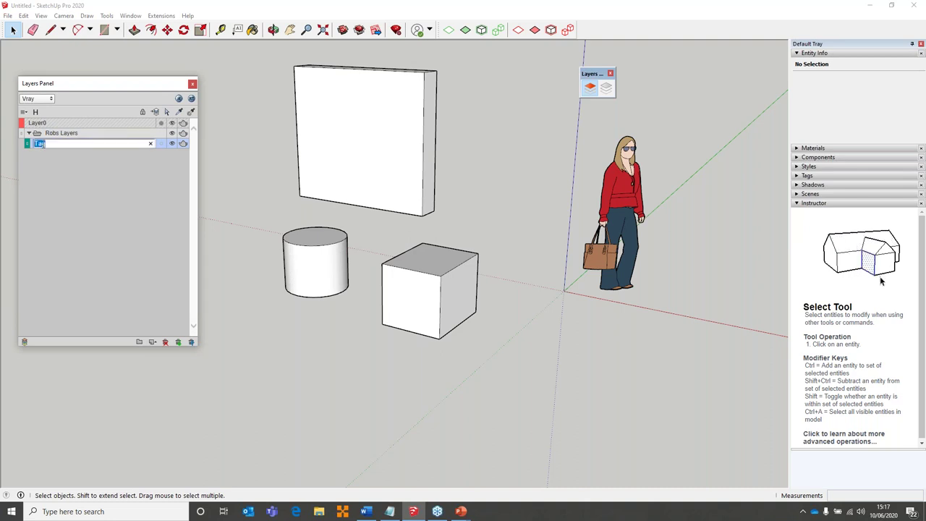
{"action": "type", "text": "Cube"}
{"action": "key", "text": "Return"}
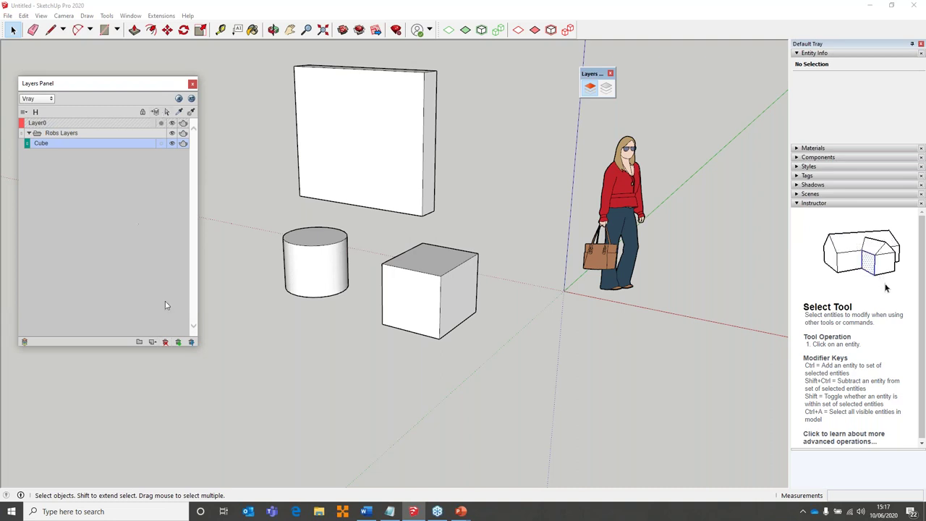
Add a second layer to the group and name it Cylinder
{"action": "left_click", "coordinate": [152, 342]}
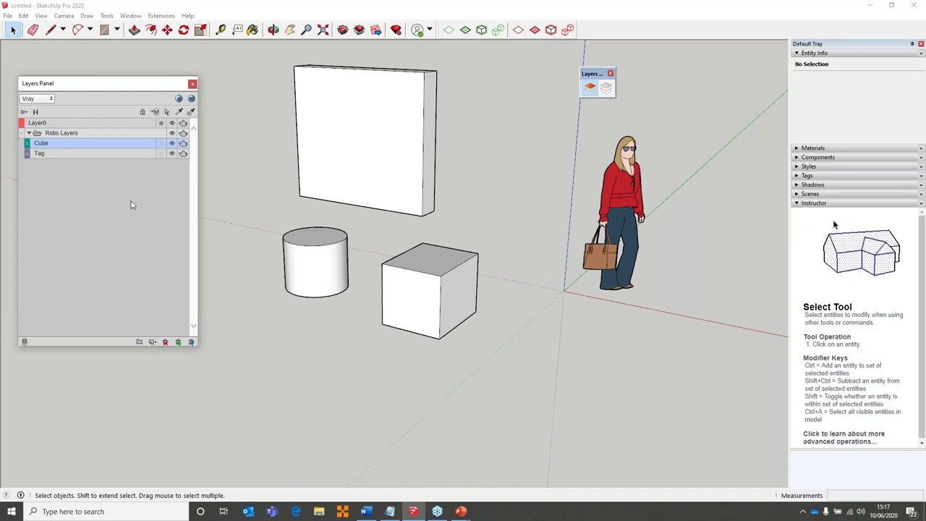
{"action": "double_click", "coordinate": [42, 154]}
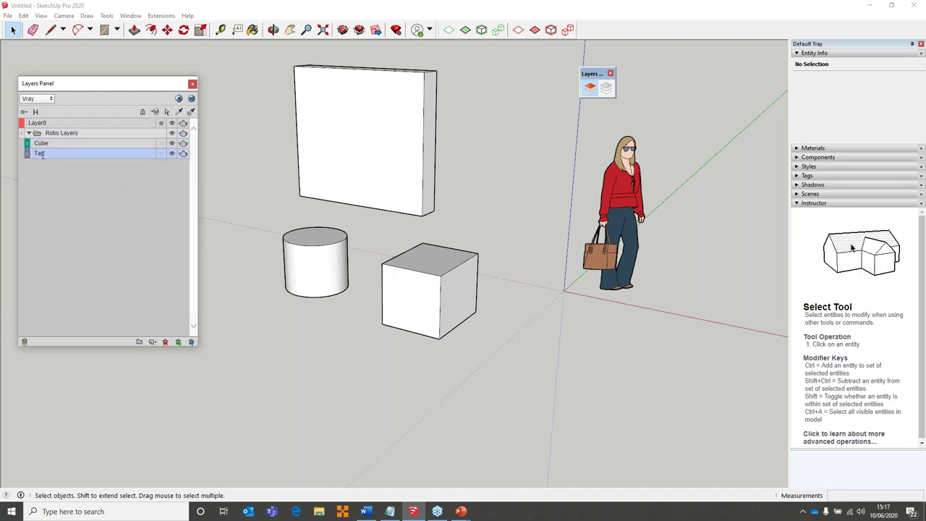
{"action": "type", "text": "Cylinde"}
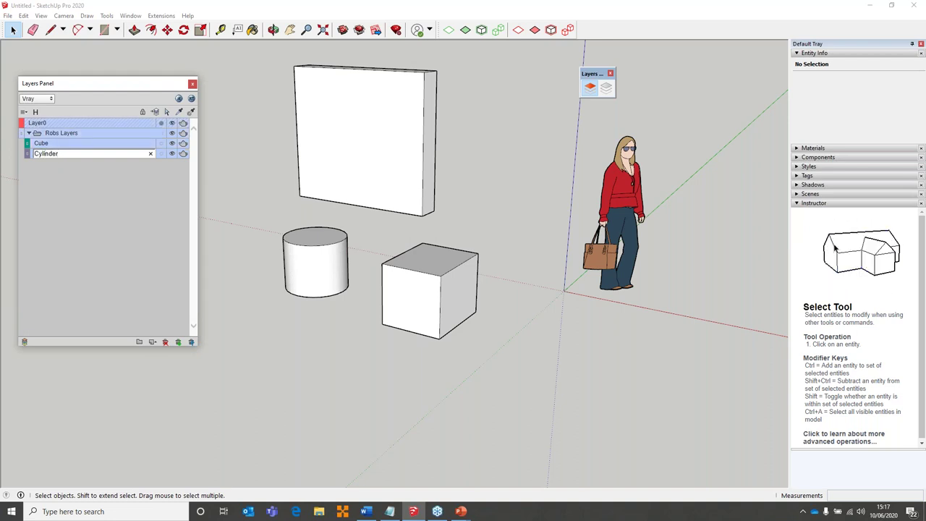
{"action": "type", "text": "r"}
{"action": "key", "text": "Return"}
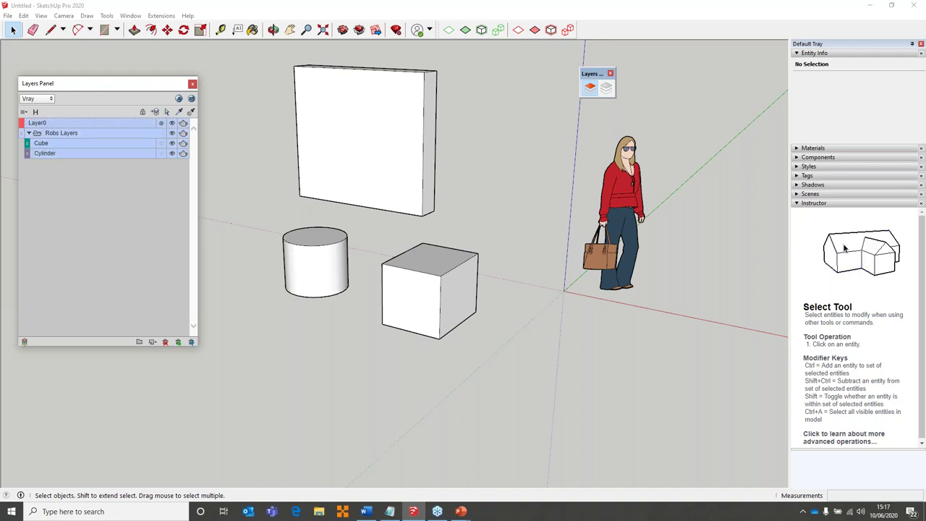
Add a third layer named Polygon and move the Cube layer below Cylinder in the group
{"action": "left_click", "coordinate": [150, 343]}
{"action": "double_click", "coordinate": [47, 165]}
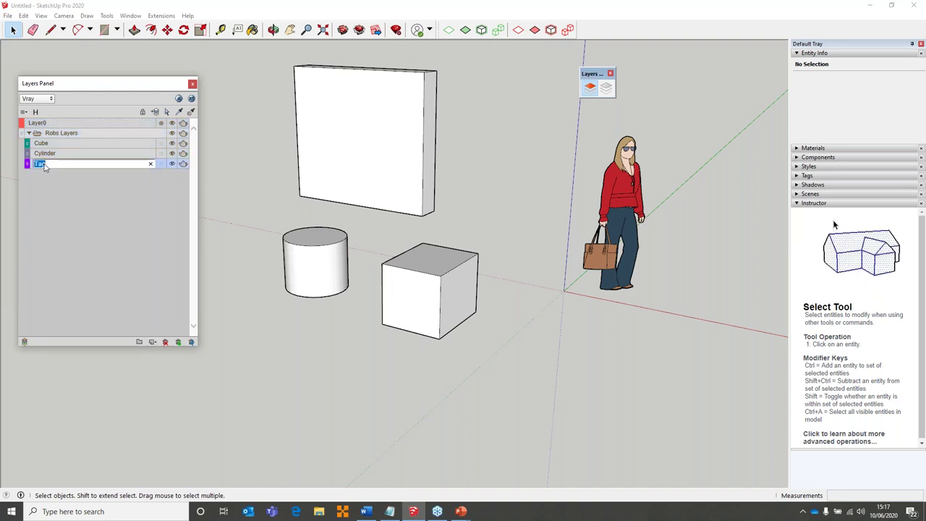
{"action": "type", "text": "Polygon"}
{"action": "key", "text": "Return"}
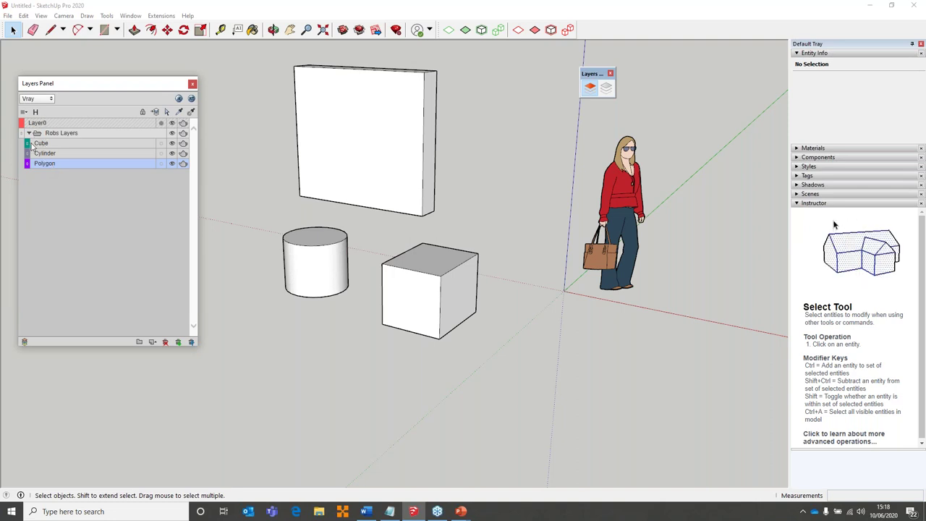
{"action": "mouse_move", "coordinate": [27, 143]}
{"action": "left_mouse_down"}
{"action": "mouse_move", "coordinate": [27, 155]}
{"action": "mouse_move", "coordinate": [27, 145]}
{"action": "mouse_move", "coordinate": [34, 149]}
{"action": "left_mouse_up"}
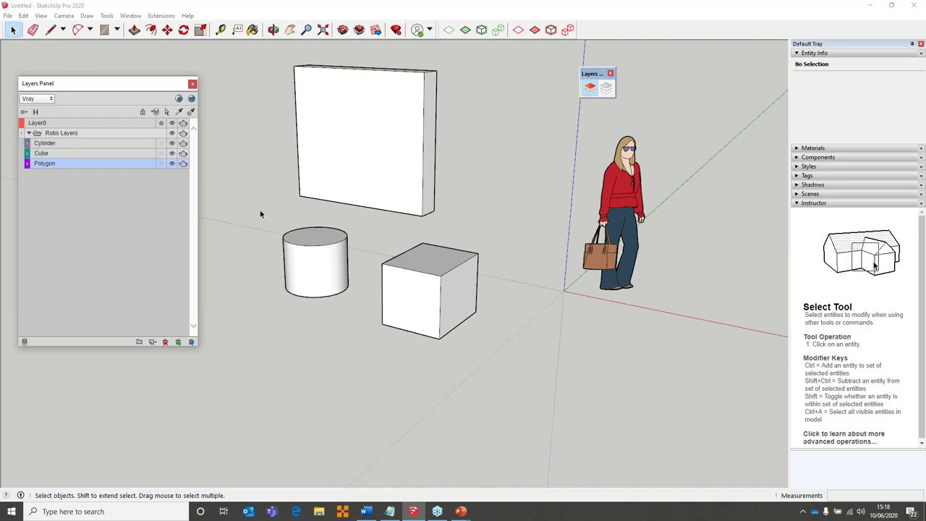
Select the whole box and assign it to the Cube layer
{"action": "left_click_drag", "start_coordinate": [358, 237], "coordinate": [481, 360]}
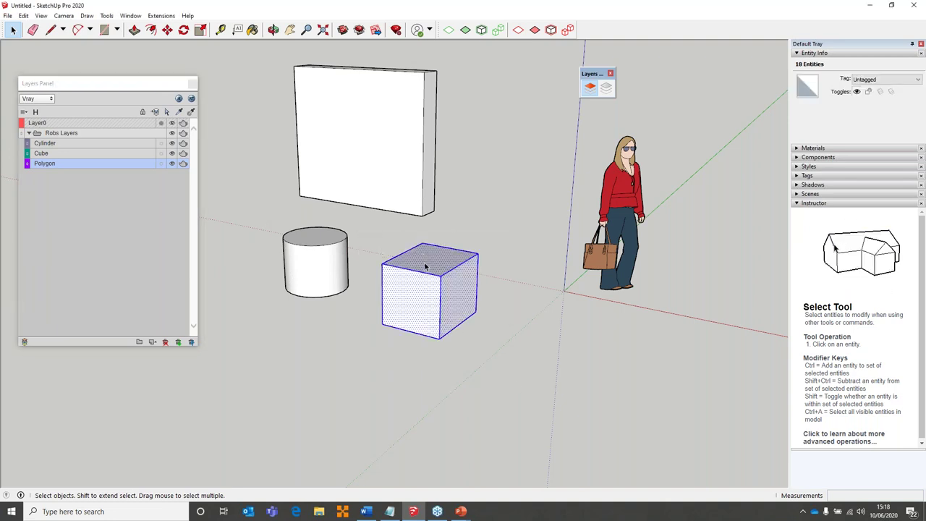
{"action": "left_click", "coordinate": [31, 153]}
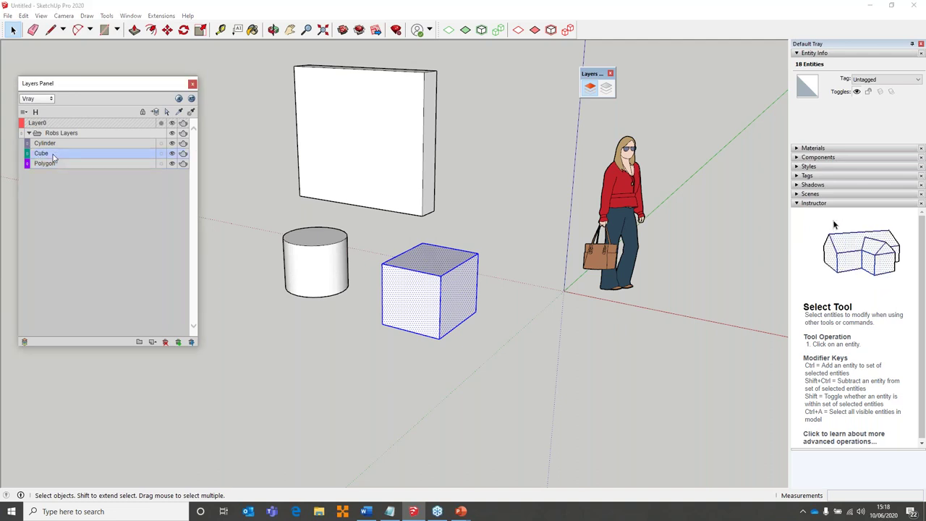
{"action": "left_click", "coordinate": [155, 113]}
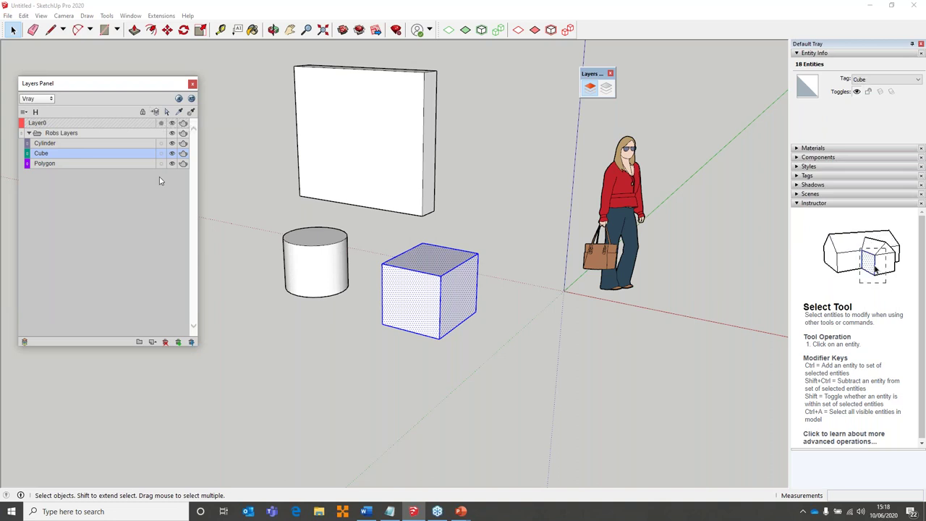
Toggle the Cube layer's visibility off and on repeatedly to check that it controls the box
{"action": "left_click", "coordinate": [173, 154]}
{"action": "left_click", "coordinate": [172, 154]}
{"action": "left_click", "coordinate": [173, 154]}
{"action": "left_click", "coordinate": [172, 154]}
{"action": "left_click", "coordinate": [172, 154]}
{"action": "left_click", "coordinate": [172, 155]}
{"action": "left_click", "coordinate": [172, 154]}
{"action": "left_click", "coordinate": [173, 154]}
{"action": "left_click", "coordinate": [172, 154]}
{"action": "left_click", "coordinate": [172, 154]}
{"action": "left_click", "coordinate": [172, 154]}
{"action": "left_click", "coordinate": [172, 155]}
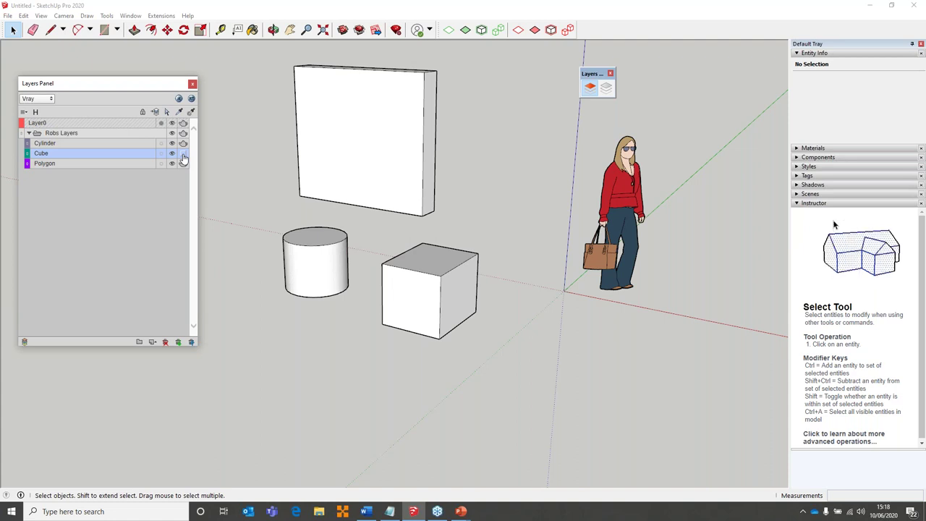
Select the cylinder geometry and assign it to the Cylinder layer
{"action": "left_click", "coordinate": [277, 314]}
{"action": "left_click", "coordinate": [44, 144]}
{"action": "left_click_drag", "start_coordinate": [332, 284], "coordinate": [354, 321]}
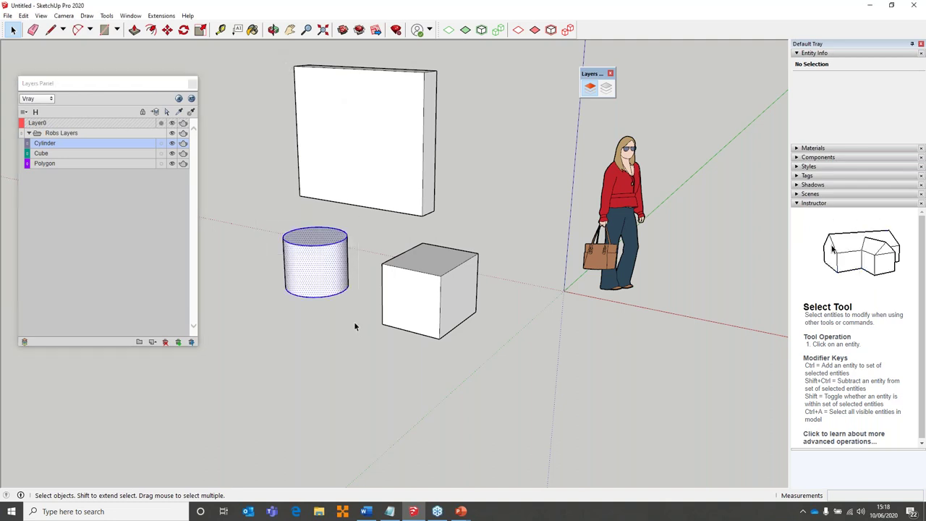
{"action": "left_click", "coordinate": [154, 112]}
Select the tall slab and assign it to the Polygon layer
{"action": "middle_click_drag", "start_coordinate": [427, 239], "coordinate": [455, 238]}
{"action": "left_click_drag", "start_coordinate": [455, 238], "coordinate": [460, 217]}
{"action": "left_click", "coordinate": [135, 164]}
Hide and show the Polygon, Cube and Cylinder layers one by one to check their contents
{"action": "left_click", "coordinate": [172, 164]}
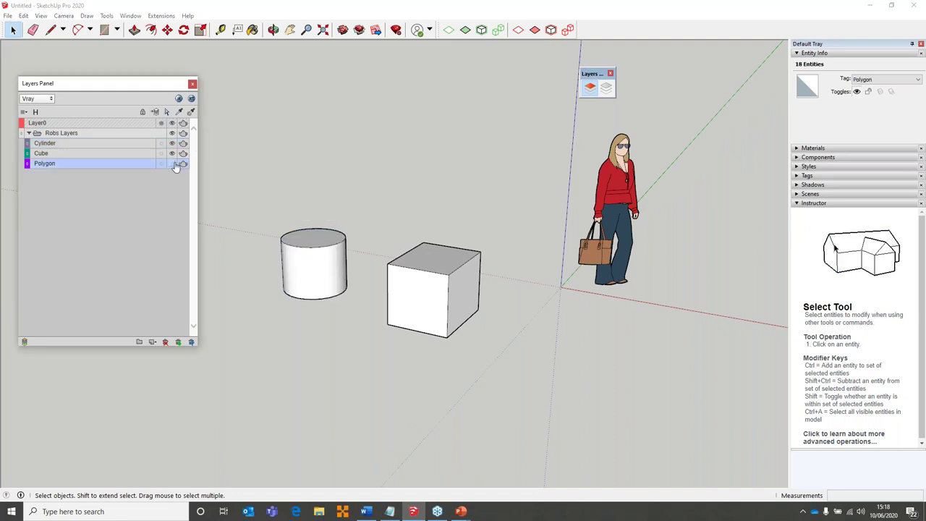
{"action": "left_click", "coordinate": [172, 164]}
{"action": "left_click", "coordinate": [172, 153]}
{"action": "left_click", "coordinate": [172, 154]}
{"action": "left_click", "coordinate": [172, 143]}
{"action": "left_click", "coordinate": [172, 143]}
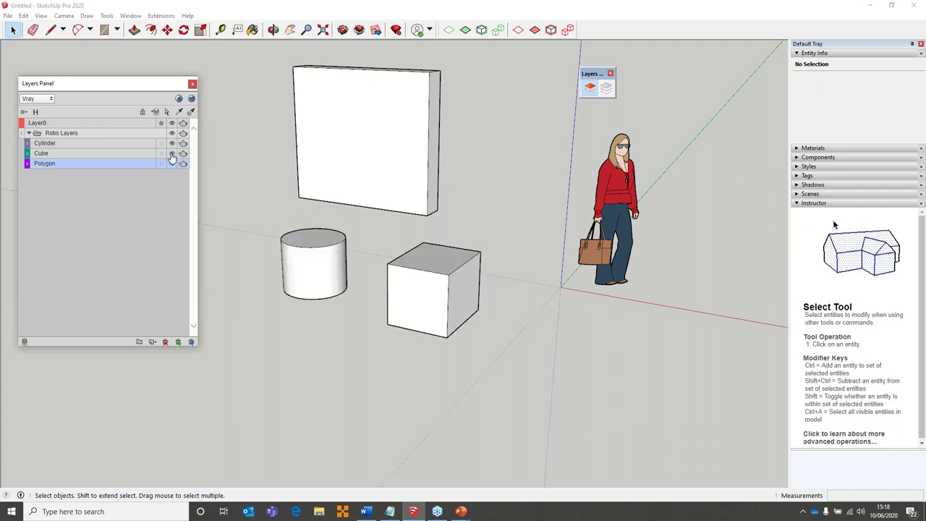
Hide the Cube, Polygon and Cylinder layers to expose geometry that is not assigned to them
{"action": "left_click", "coordinate": [172, 154]}
{"action": "left_click", "coordinate": [172, 164]}
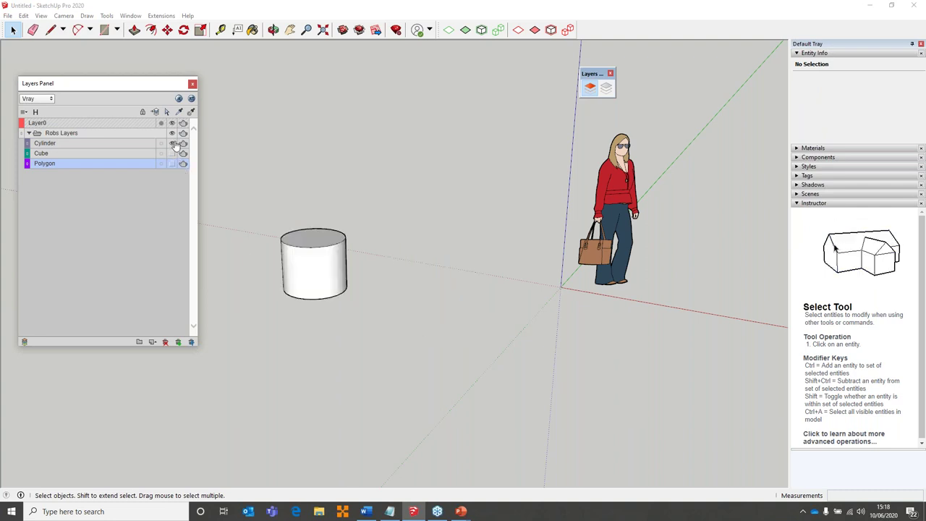
{"action": "left_click", "coordinate": [173, 143]}
{"action": "left_click", "coordinate": [172, 154]}
{"action": "left_click", "coordinate": [172, 154]}
Select the cylinder's leftover side surface and assign it to the Cylinder layer
{"action": "left_click", "coordinate": [289, 249]}
{"action": "left_click_drag", "start_coordinate": [237, 368], "coordinate": [237, 368]}
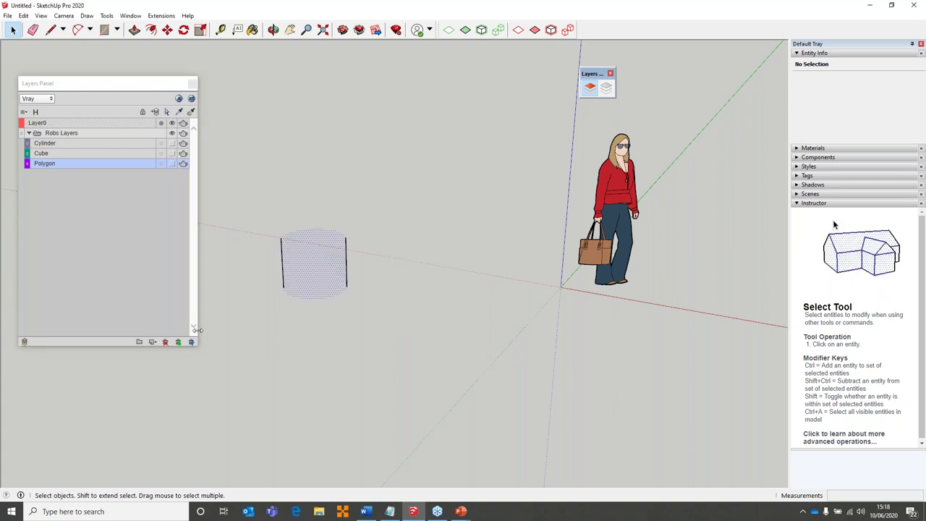
{"action": "left_click", "coordinate": [93, 144]}
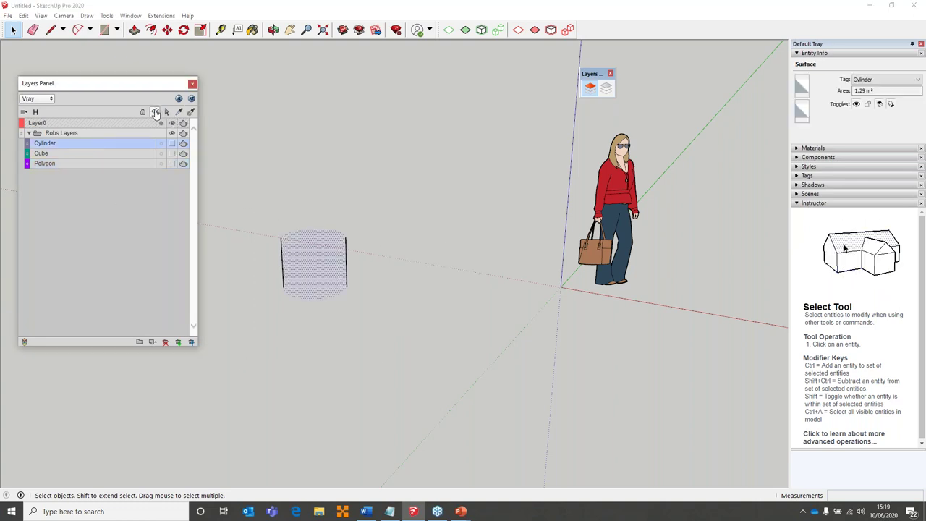
Make the Cylinder, Cube and Polygon layers visible again
{"action": "left_click", "coordinate": [172, 144]}
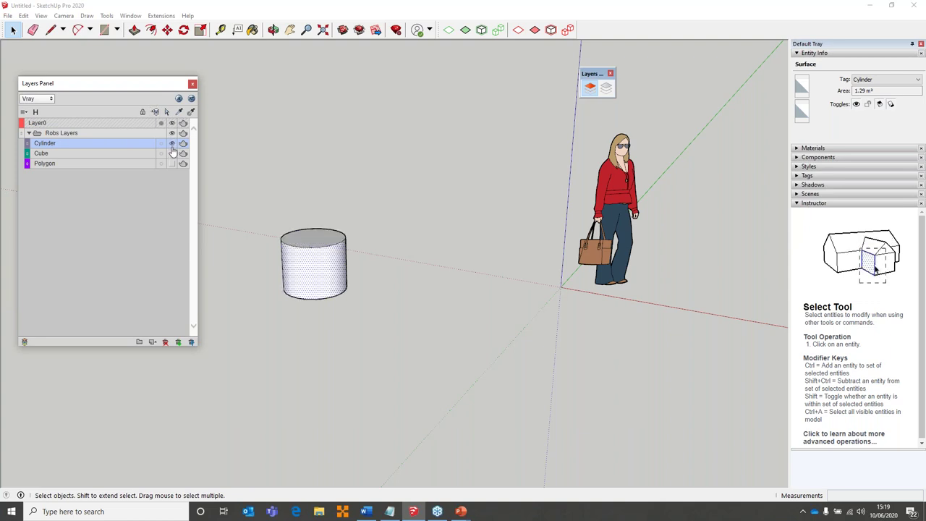
{"action": "left_click", "coordinate": [172, 154]}
{"action": "left_click", "coordinate": [172, 163]}
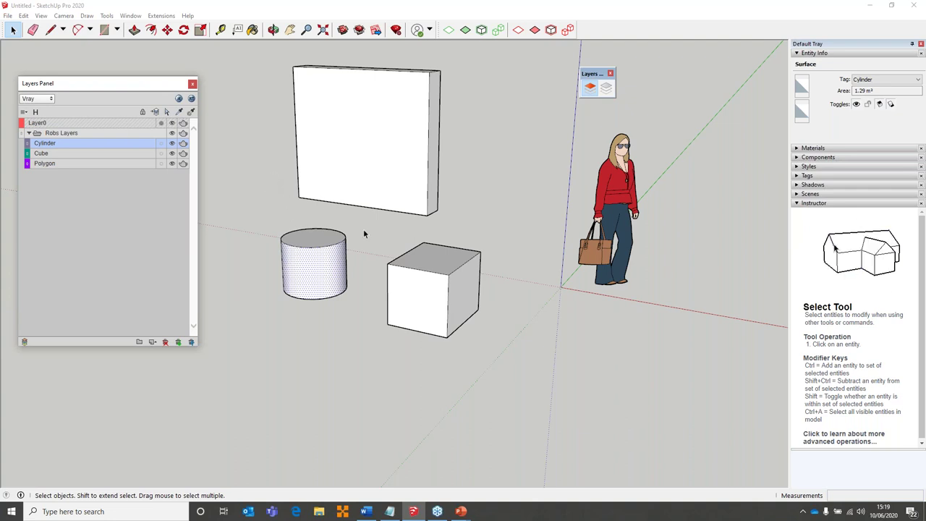
Lock the Cylinder layer, try deleting the cylinder's side surface, and undo the deletion
{"action": "middle_click_drag", "start_coordinate": [364, 233], "coordinate": [301, 231]}
{"action": "middle_click_drag", "start_coordinate": [386, 227], "coordinate": [344, 255]}
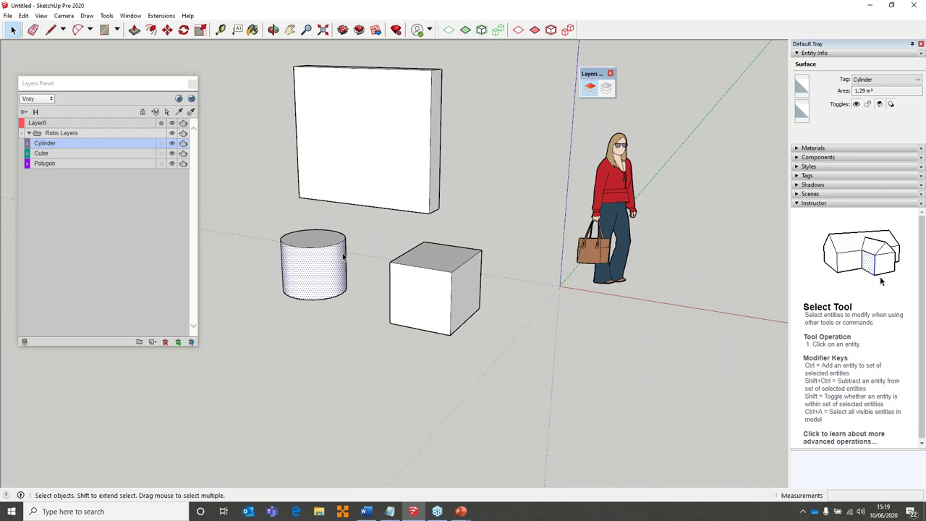
{"action": "left_click", "coordinate": [263, 223]}
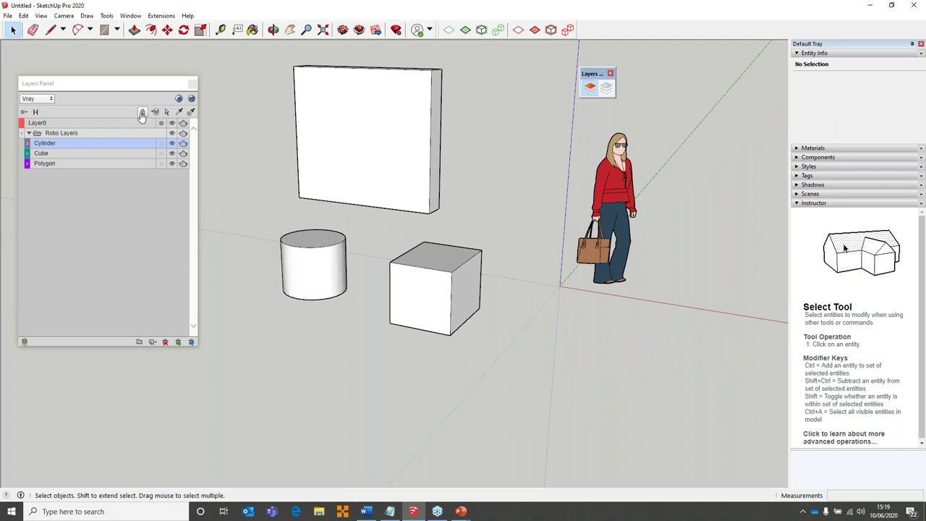
{"action": "left_click", "coordinate": [142, 112]}
{"action": "left_click", "coordinate": [286, 258]}
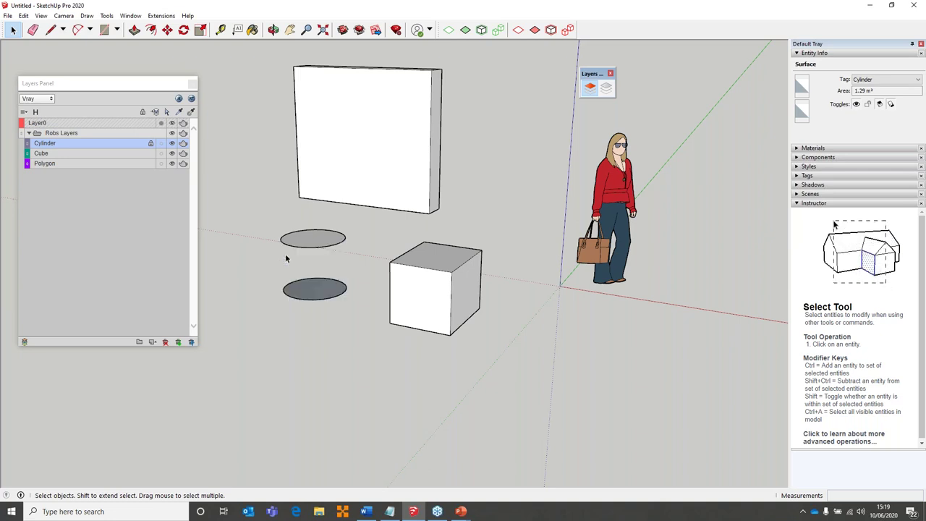
{"action": "key", "text": "ctrl+t"}
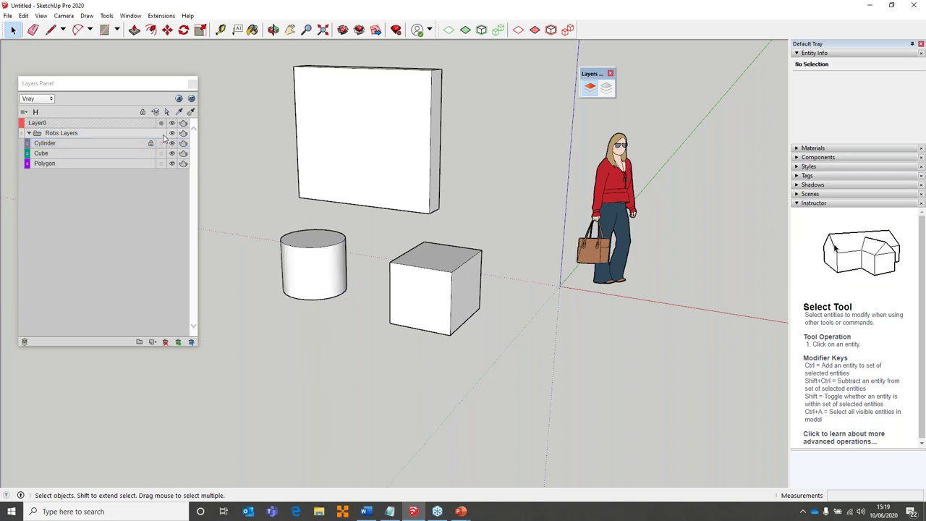
Hide and show the locked Cylinder layer, and unlock it
{"action": "left_click", "coordinate": [172, 142]}
{"action": "left_click", "coordinate": [171, 142]}
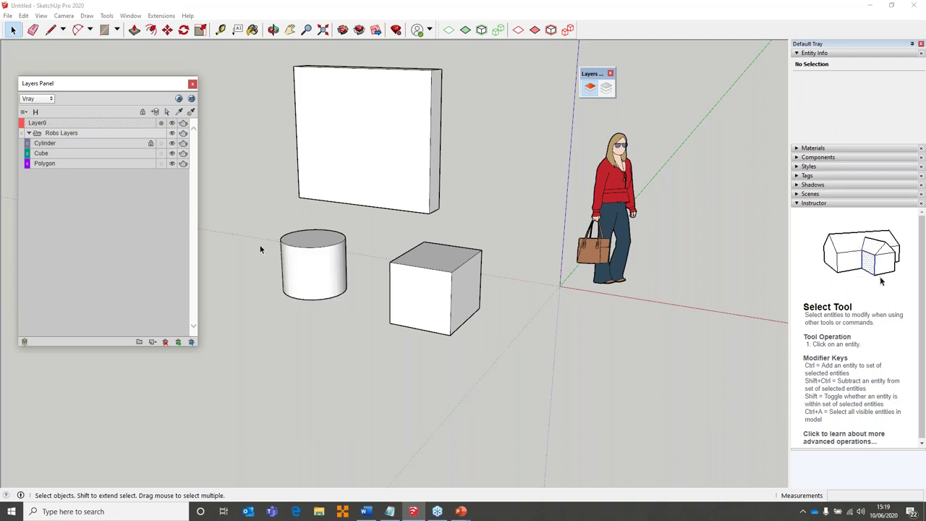
{"action": "left_click", "coordinate": [150, 145]}
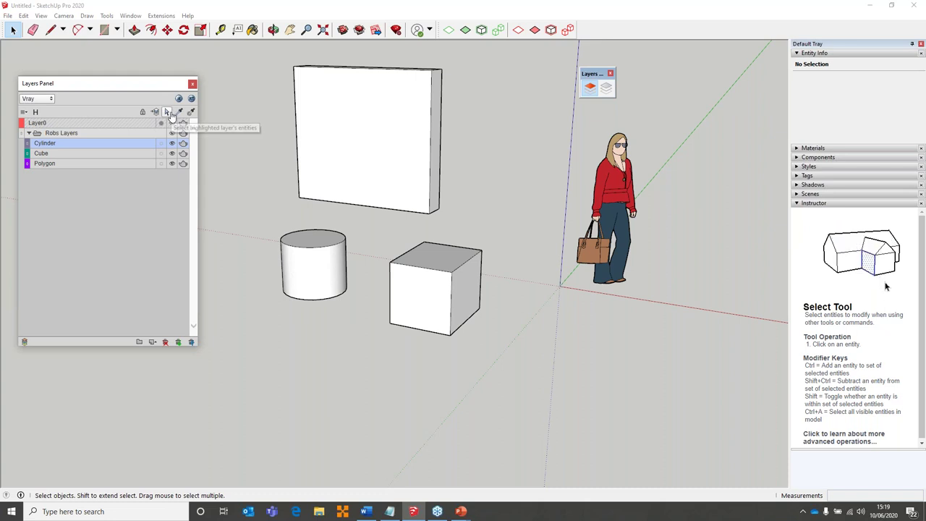
Select all entities on the Polygon layer through the Layers Panel, and clear the selection
{"action": "left_click", "coordinate": [58, 165]}
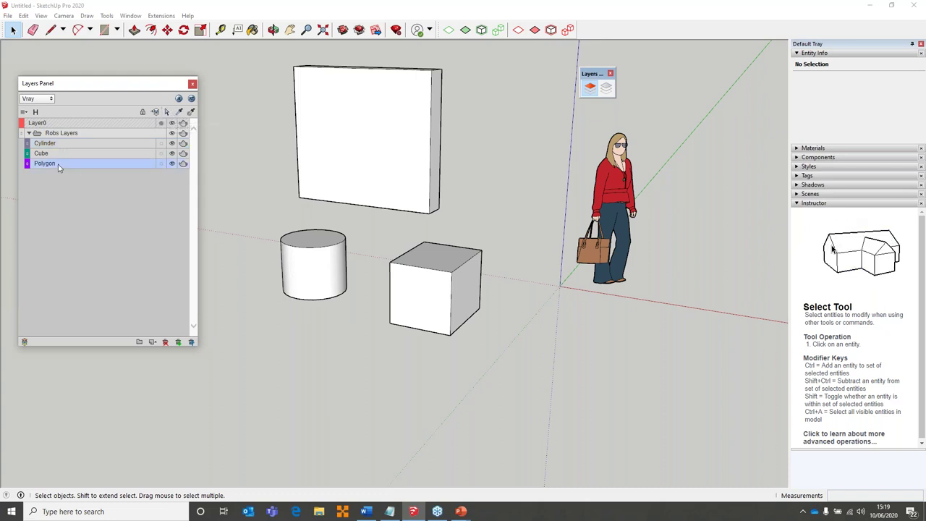
{"action": "left_click", "coordinate": [166, 112]}
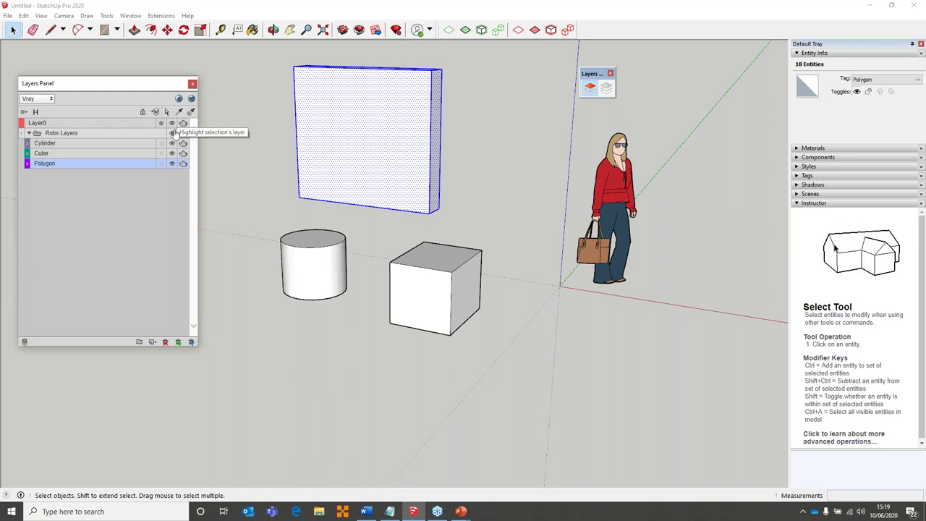
{"action": "left_click", "coordinate": [250, 190]}
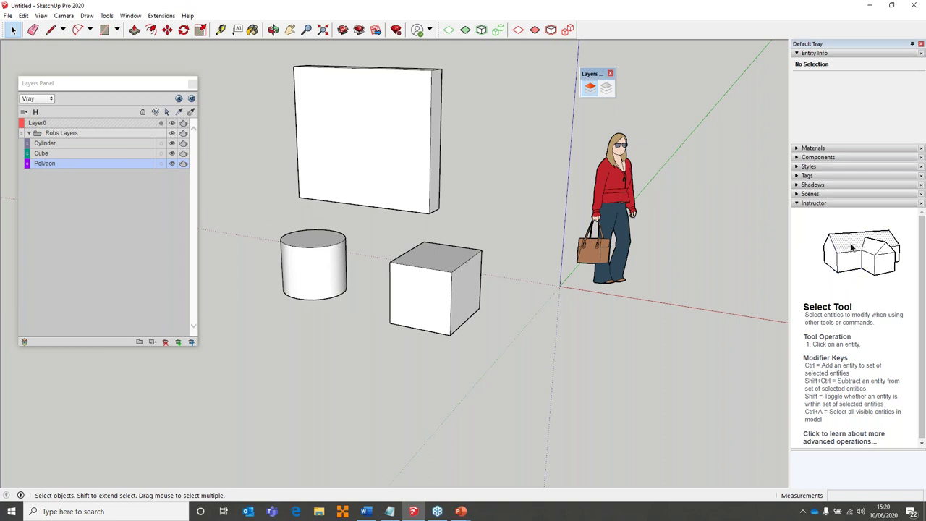
View the Layers Panel's purge and option commands, and close and reopen the panel
{"action": "left_click", "coordinate": [24, 112]}
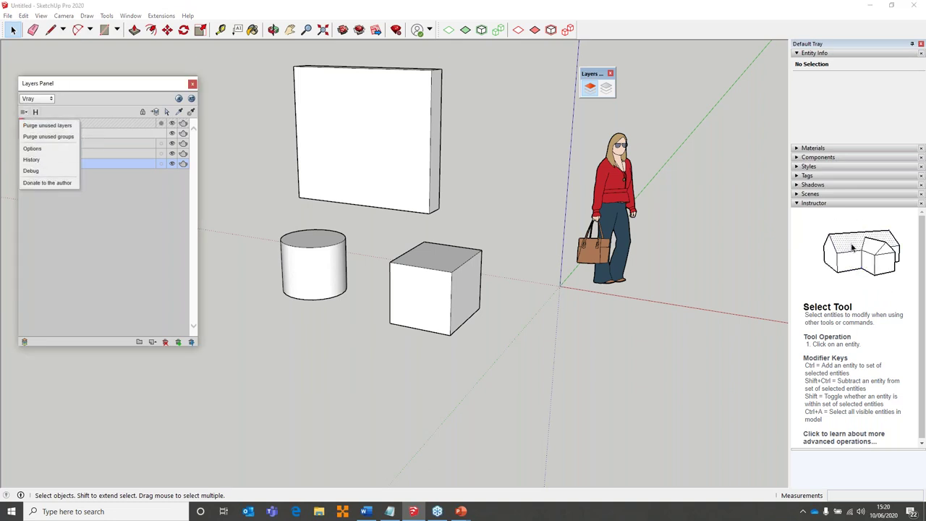
{"action": "left_click", "coordinate": [192, 83]}
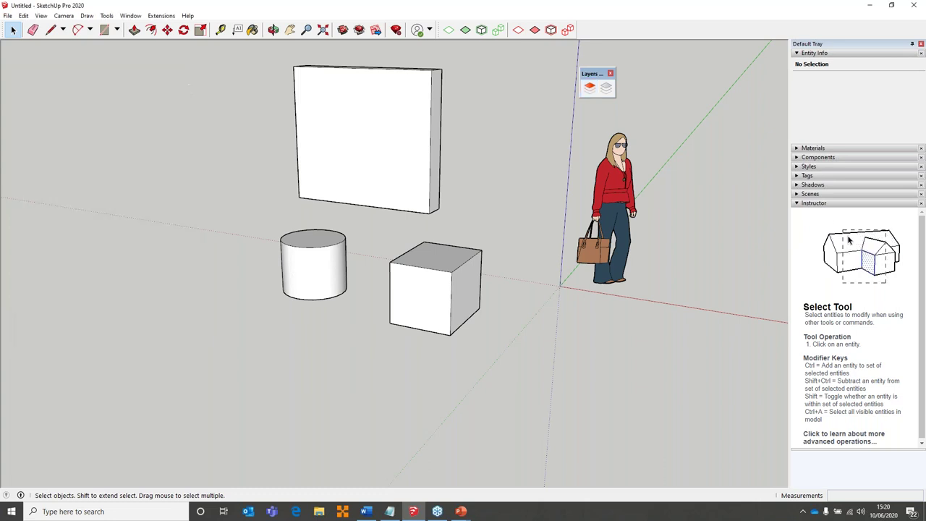
{"action": "left_click", "coordinate": [592, 92]}
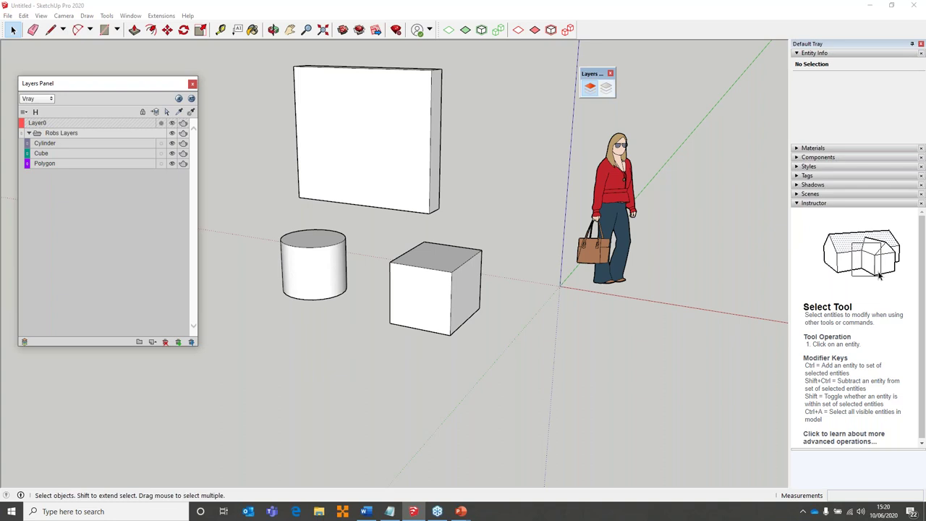
Open the Layer States window and save the current layer visibility as a state named All On
{"action": "left_click", "coordinate": [611, 92]}
{"action": "left_click_drag", "start_coordinate": [257, 303], "coordinate": [628, 173]}
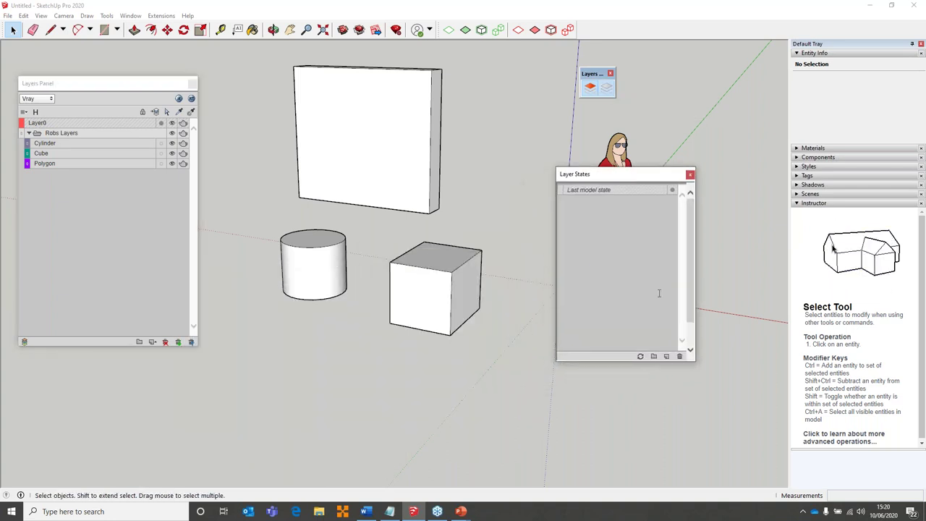
{"action": "left_click", "coordinate": [668, 357]}
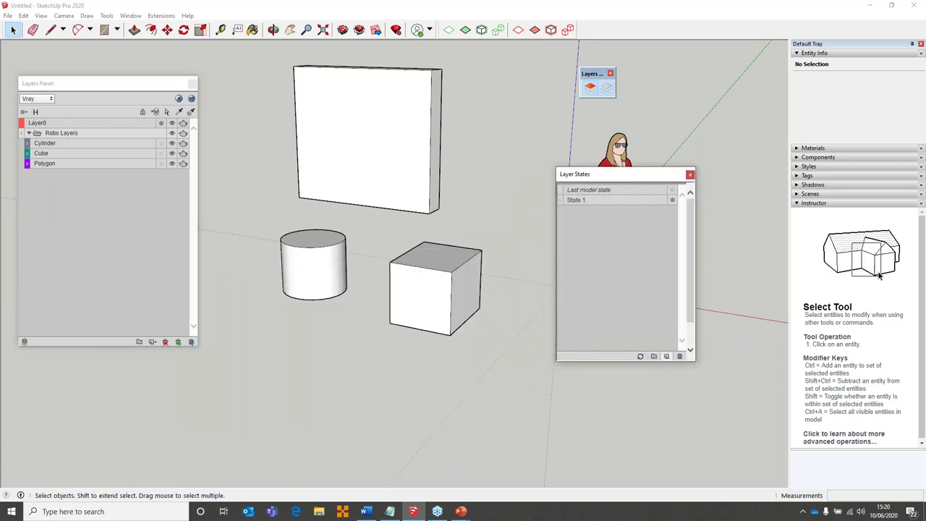
{"action": "double_click", "coordinate": [583, 200]}
{"action": "left_click", "coordinate": [575, 201]}
{"action": "double_click", "coordinate": [573, 201]}
{"action": "type", "text": "All On"}
{"action": "key", "text": "Return"}
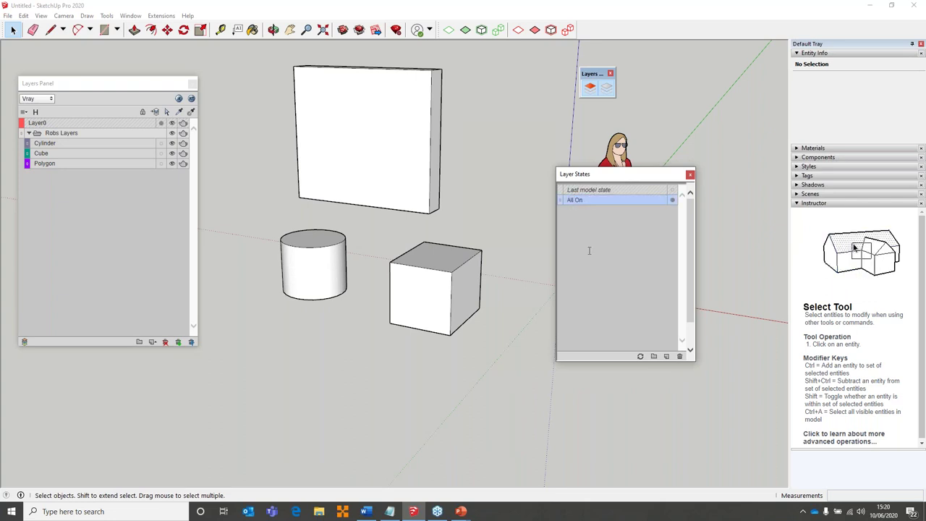
{"action": "left_click", "coordinate": [606, 218]}
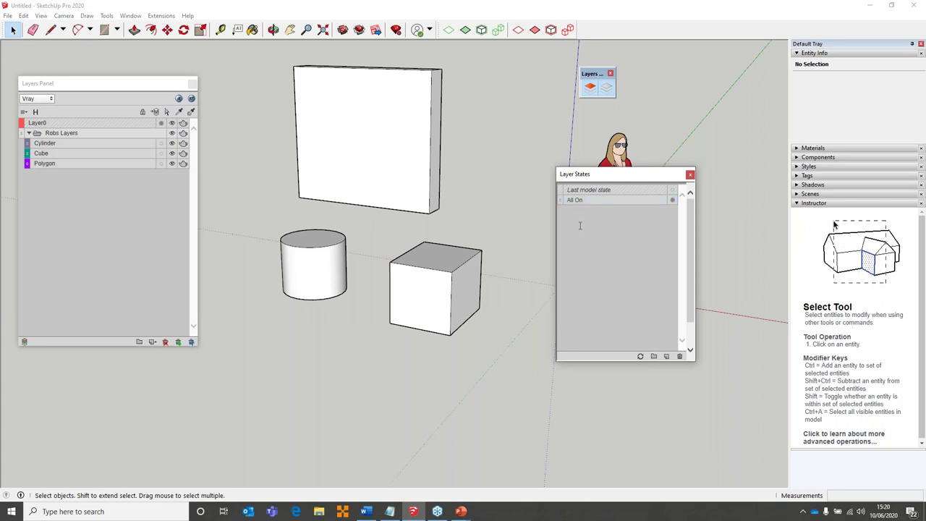
Hide the Cube and Polygon layers, leaving the Cylinder layer visible
{"action": "left_click", "coordinate": [172, 143]}
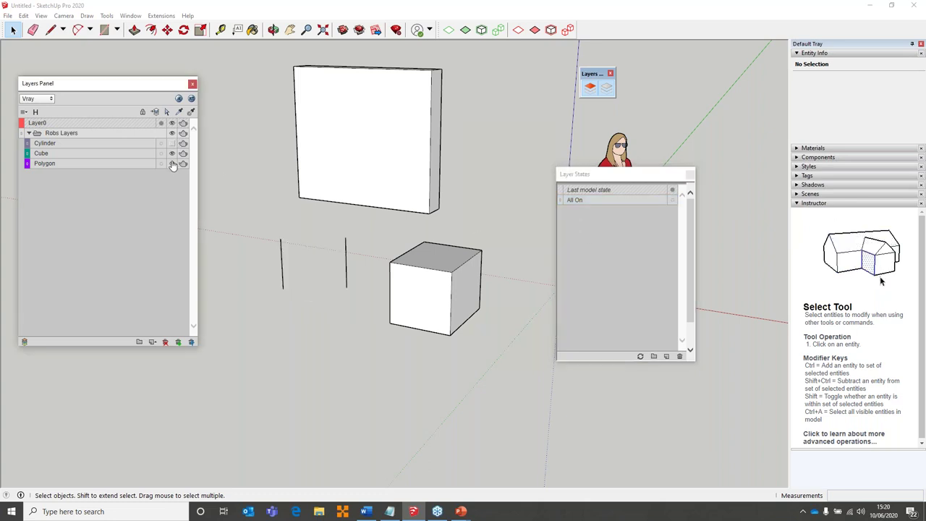
{"action": "left_click", "coordinate": [172, 143]}
{"action": "left_click", "coordinate": [172, 153]}
{"action": "left_click", "coordinate": [172, 164]}
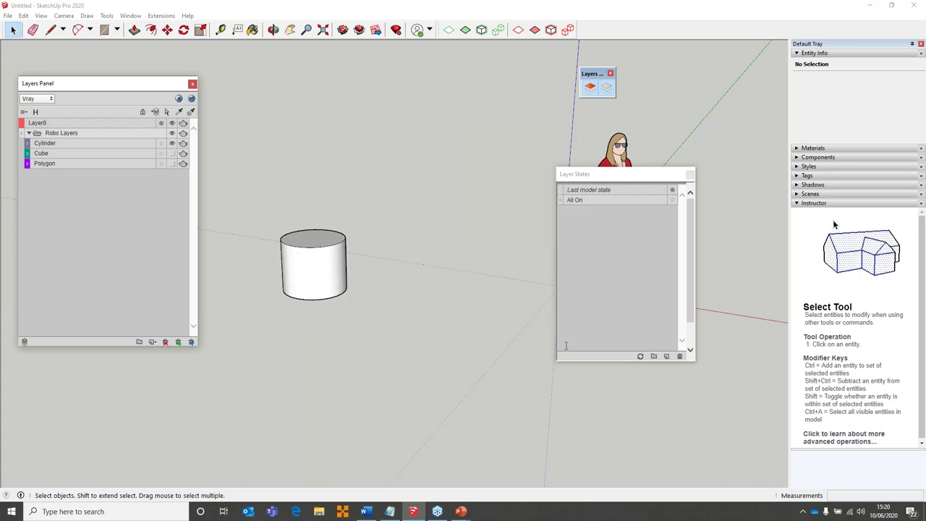
Save the current layer visibility as a new layer state named Cyl Only
{"action": "left_click", "coordinate": [667, 356]}
{"action": "left_click", "coordinate": [591, 210]}
{"action": "double_click", "coordinate": [573, 210]}
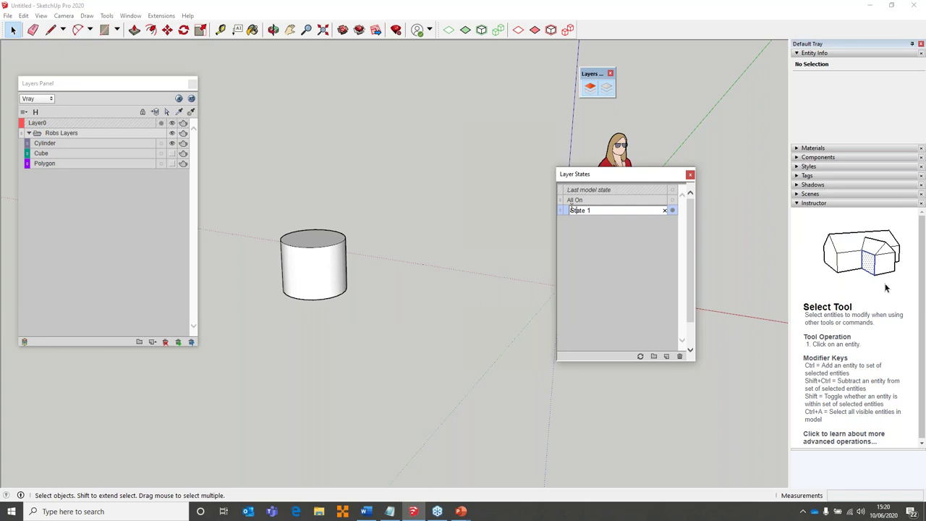
{"action": "key", "text": "ctrl+a"}
{"action": "type", "text": "Cyl"}
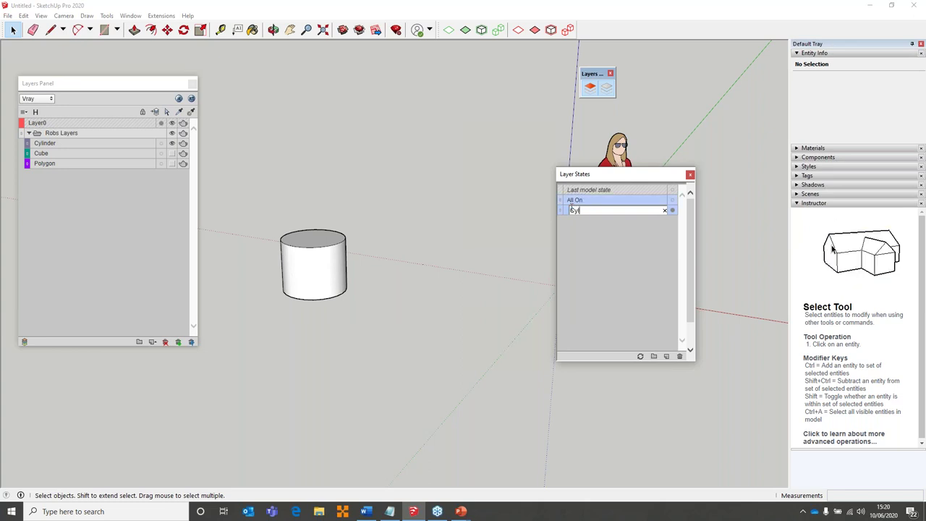
{"action": "key", "text": "Return"}
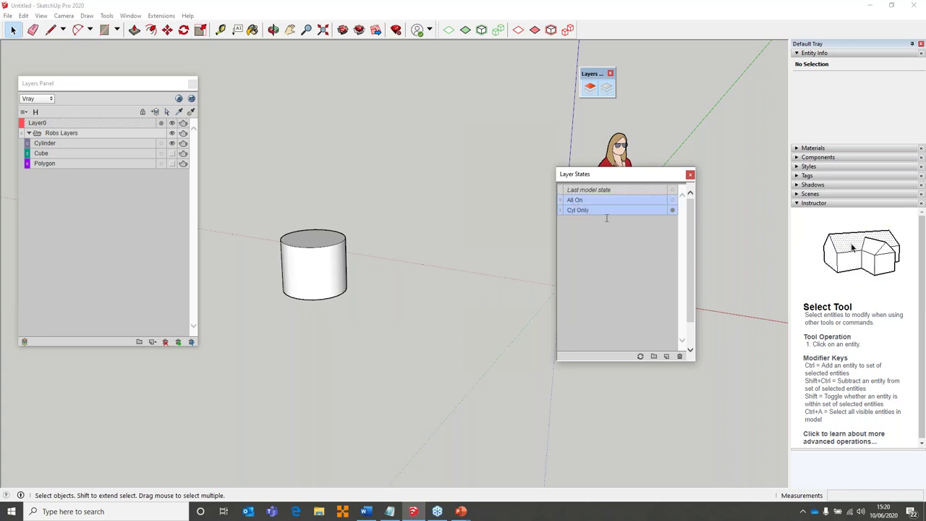
Switch back and forth between the All On and Cyl Only layer states, ending on All On
{"action": "left_click", "coordinate": [673, 203]}
{"action": "left_click", "coordinate": [674, 209]}
{"action": "left_click", "coordinate": [674, 200]}
{"action": "left_click", "coordinate": [673, 210]}
{"action": "left_click", "coordinate": [673, 201]}
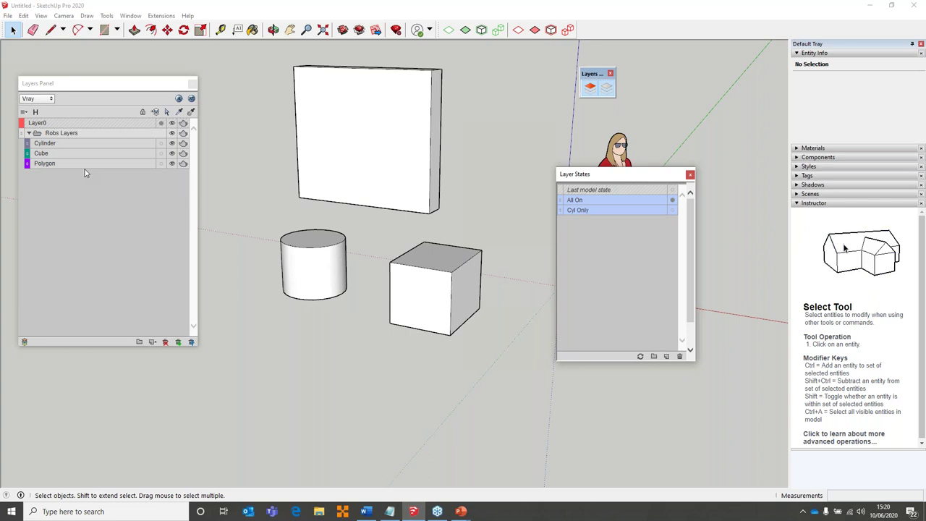
Close the Layer States window, the Layers Panel and the floating layers toolbar
{"action": "left_click", "coordinate": [689, 176]}
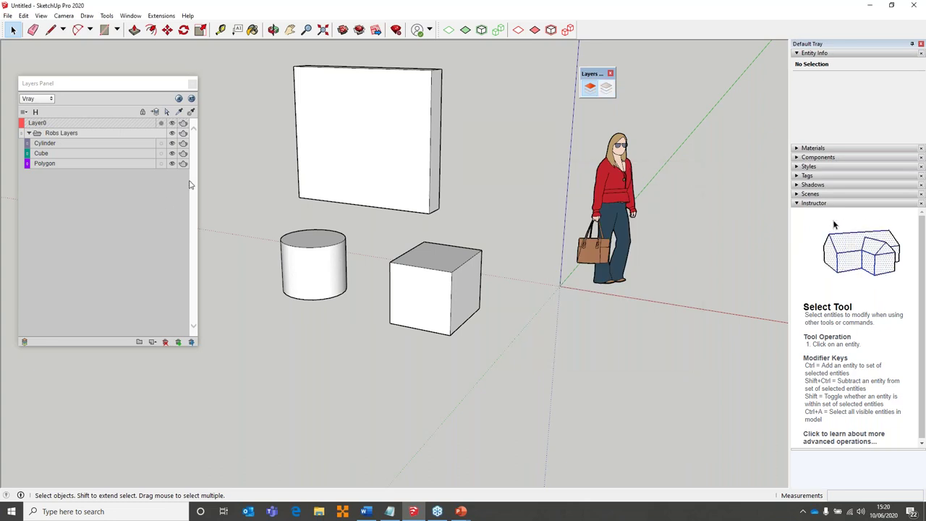
{"action": "left_click", "coordinate": [192, 84]}
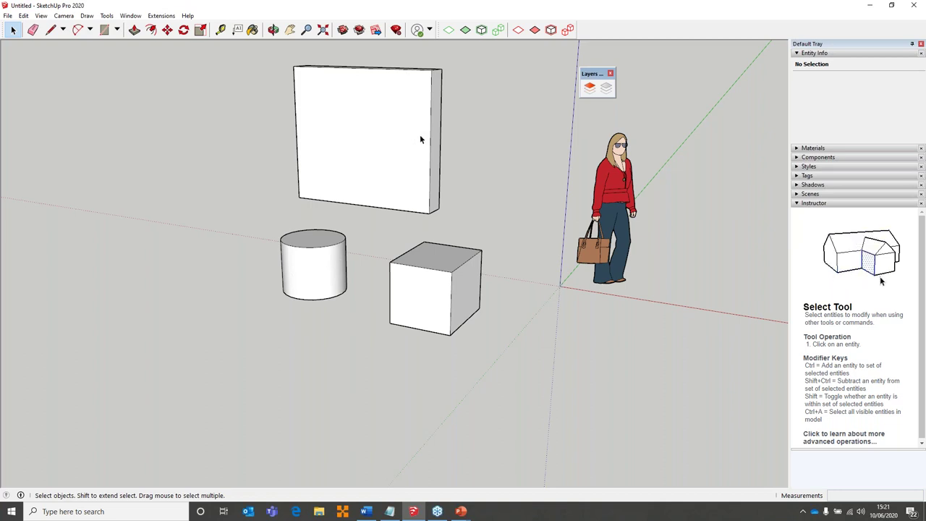
{"action": "left_click", "coordinate": [610, 73]}
Select the polygon slab, cylinder and cube together and delete them
{"action": "middle_click_drag", "start_coordinate": [539, 142], "coordinate": [510, 179]}
{"action": "left_click_drag", "start_coordinate": [253, 48], "coordinate": [517, 376]}
{"action": "key", "text": "Delete"}
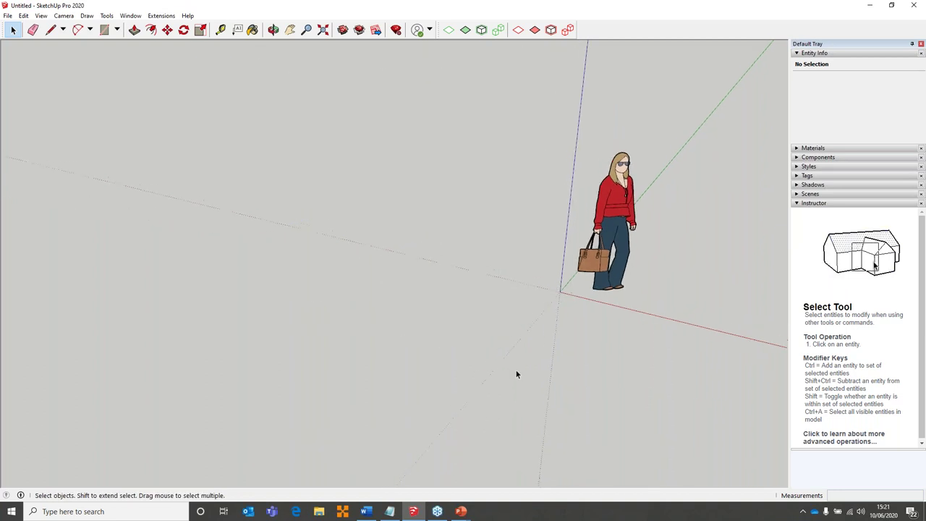
Draw a rectangle of about 1350 by 4167 mm on the ground and pull it up about 1227 mm into a box
{"action": "scroll", "coordinate": [517, 374], "scroll_direction": "down", "scroll_amount": 2}
{"action": "middle_click_drag", "start_coordinate": [517, 374], "coordinate": [605, 318]}
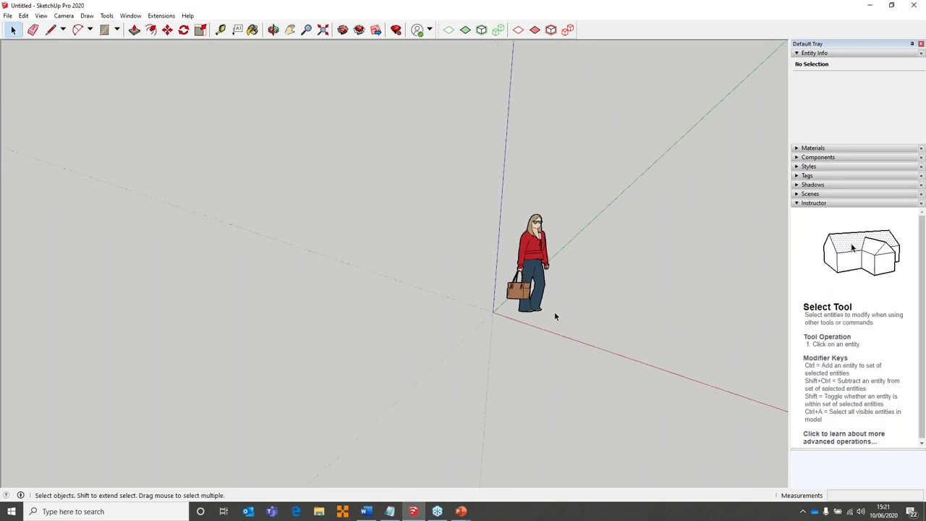
{"action": "middle_click_drag", "start_coordinate": [543, 327], "coordinate": [434, 292]}
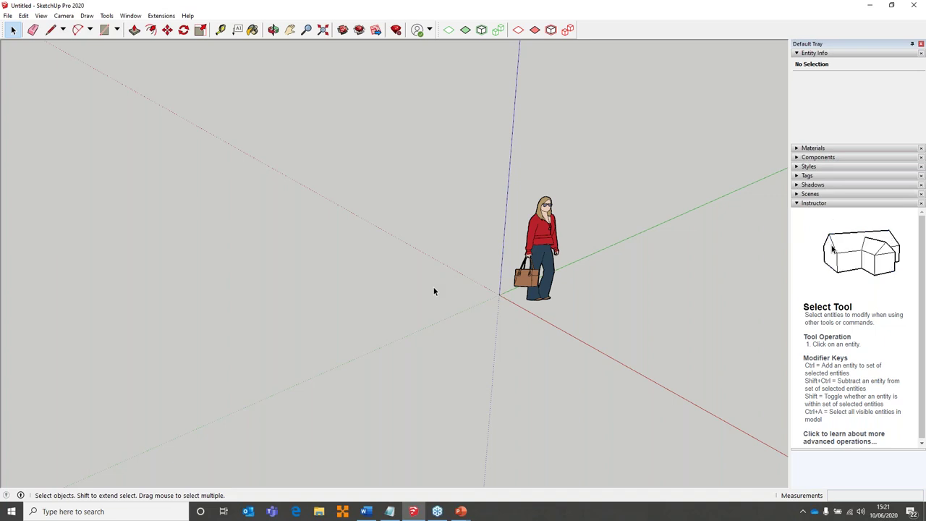
{"action": "middle_click_drag", "start_coordinate": [443, 273], "coordinate": [124, 43]}
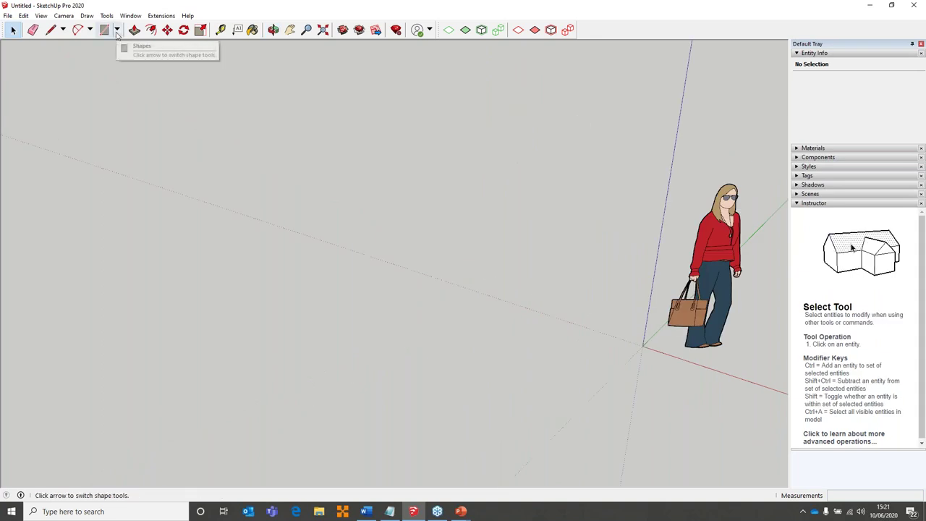
{"action": "left_click", "coordinate": [116, 30]}
{"action": "left_click", "coordinate": [120, 42]}
{"action": "middle_click_drag", "start_coordinate": [430, 211], "coordinate": [370, 274]}
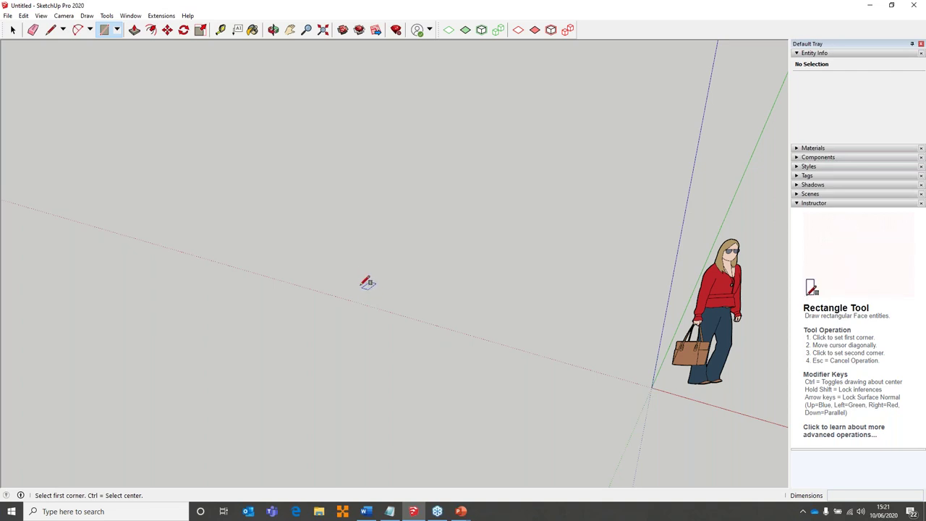
{"action": "left_click", "coordinate": [326, 259]}
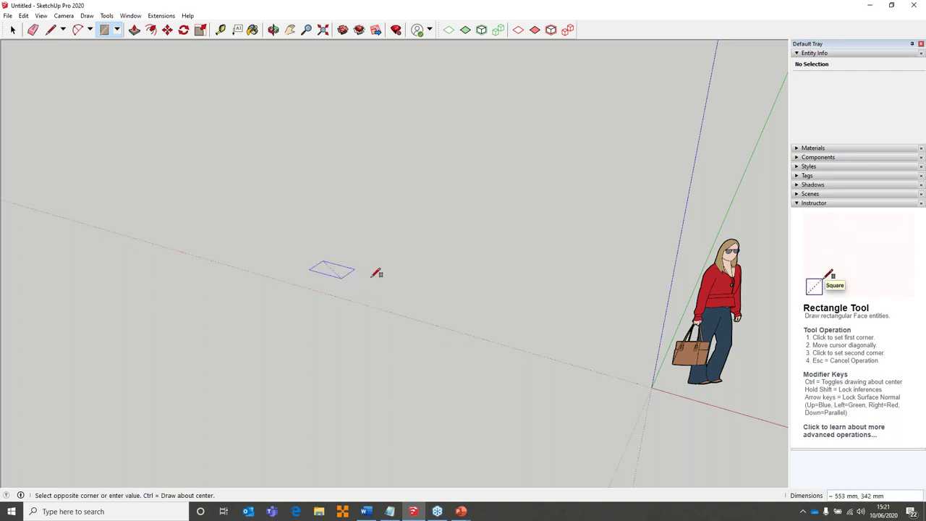
{"action": "left_click", "coordinate": [514, 193]}
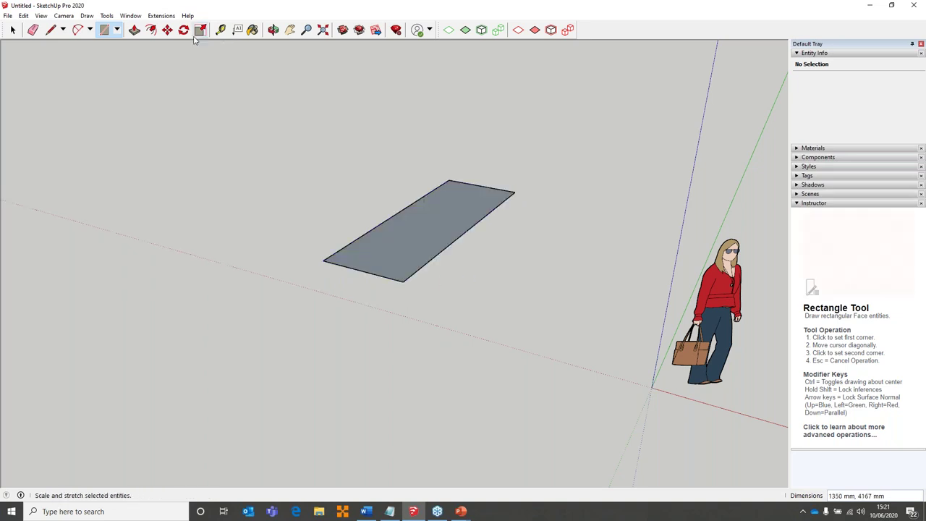
{"action": "left_click", "coordinate": [135, 30]}
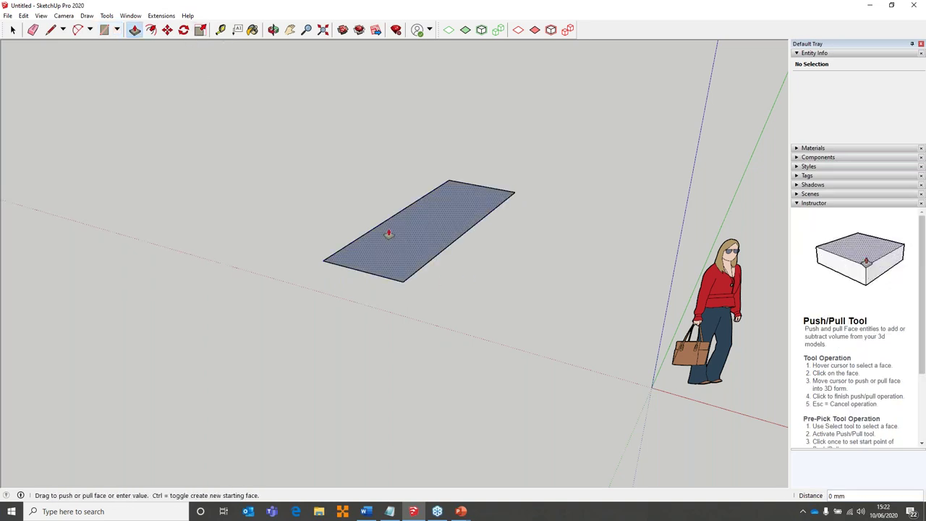
{"action": "left_click", "coordinate": [393, 155]}
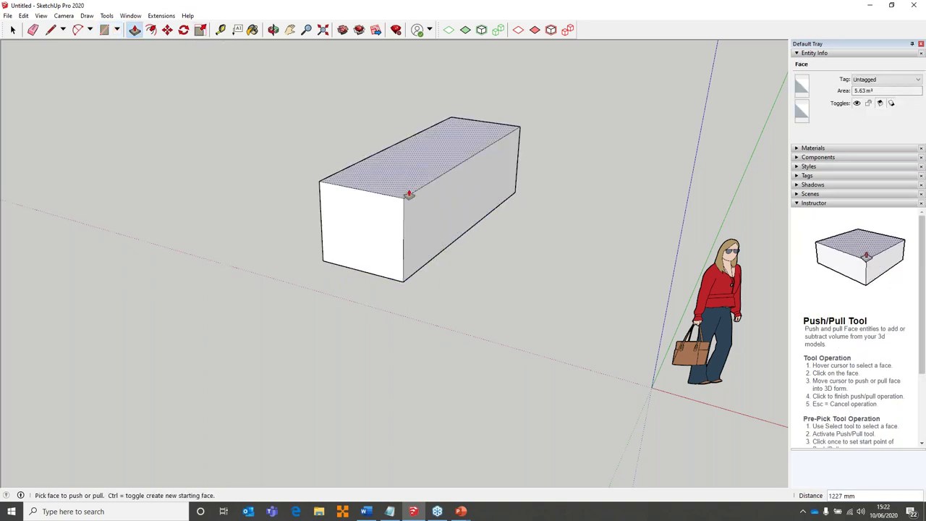
Select the whole box and make it a group
{"action": "middle_click_drag", "start_coordinate": [409, 194], "coordinate": [405, 261]}
{"action": "left_click_drag", "start_coordinate": [243, 59], "coordinate": [621, 360]}
{"action": "right_click", "coordinate": [456, 229]}
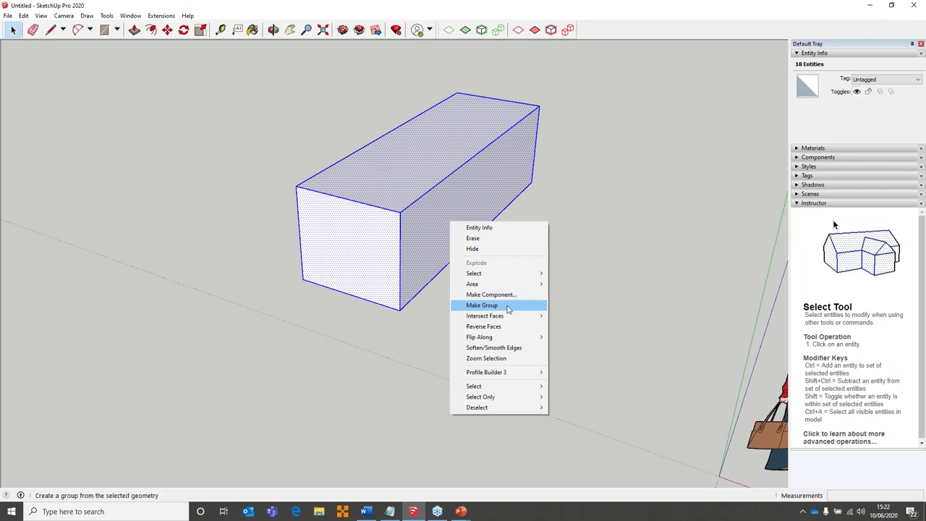
{"action": "left_click", "coordinate": [508, 309]}
{"action": "left_click", "coordinate": [561, 280]}
Display the Artisan toolbar and float it above the grouped box
{"action": "middle_click_drag", "start_coordinate": [560, 279], "coordinate": [376, 246]}
{"action": "left_click", "coordinate": [41, 15]}
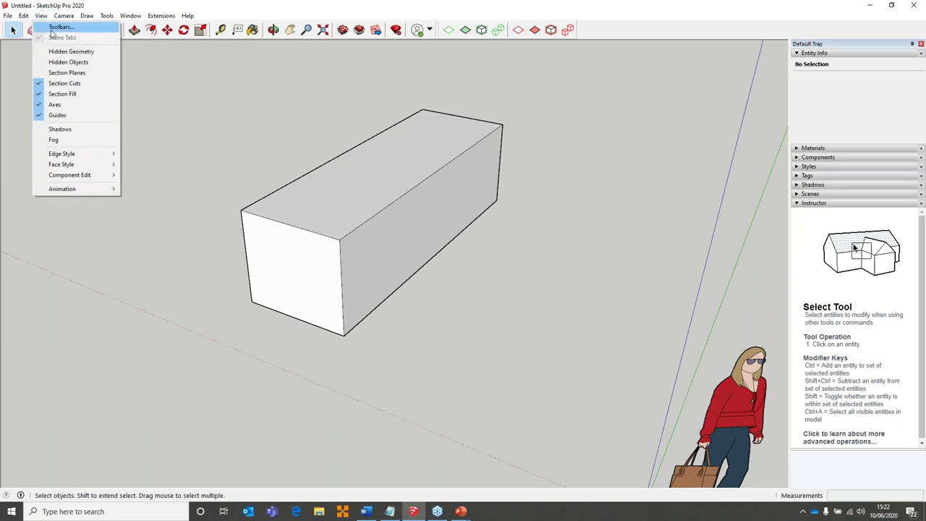
{"action": "left_click", "coordinate": [61, 27]}
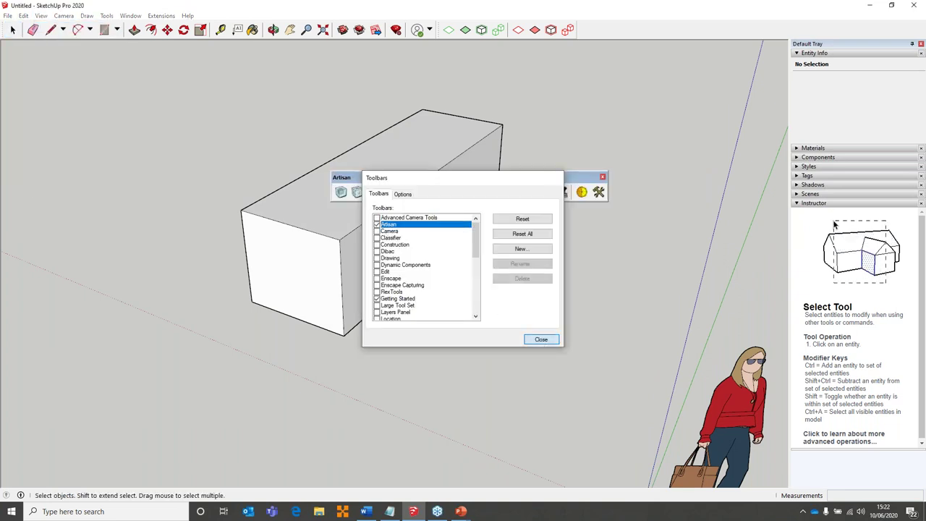
{"action": "left_click", "coordinate": [542, 339]}
{"action": "left_click_drag", "start_coordinate": [443, 178], "coordinate": [430, 108]}
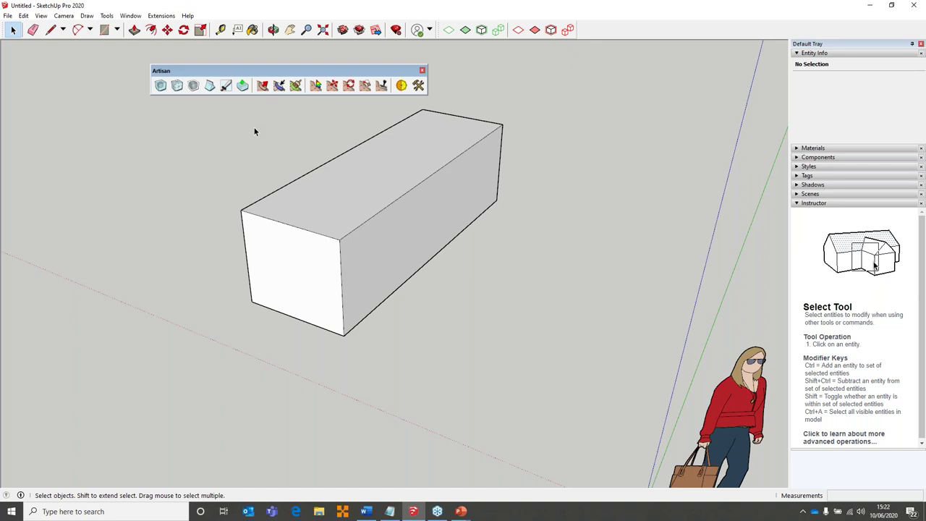
Apply Artisan's Subdivide and Smooth to the grouped box
{"action": "middle_click_drag", "start_coordinate": [268, 204], "coordinate": [280, 148]}
{"action": "left_click", "coordinate": [344, 191]}
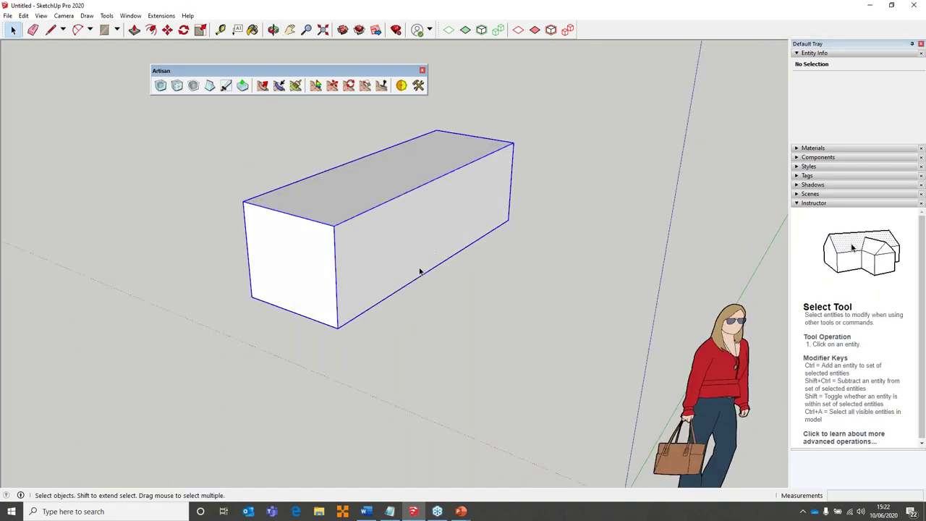
{"action": "left_click", "coordinate": [161, 85]}
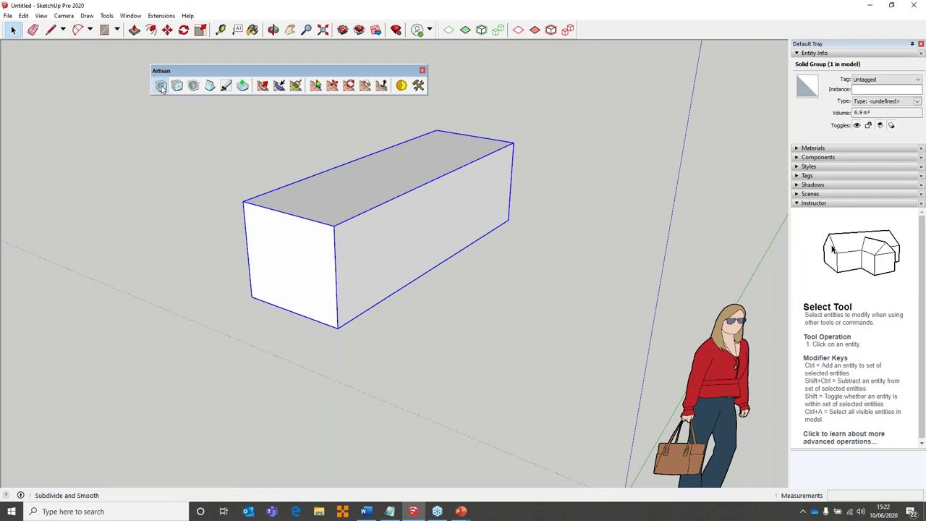
{"action": "left_click", "coordinate": [286, 179]}
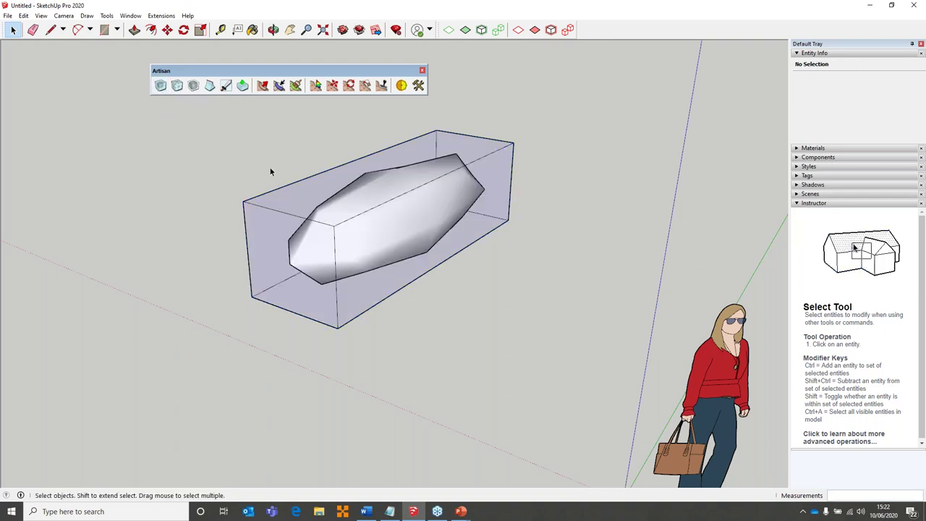
Open the smoothed group for editing and set its subdivision iterations to 2
{"action": "middle_click_drag", "start_coordinate": [262, 209], "coordinate": [314, 234]}
{"action": "double_click", "coordinate": [238, 248]}
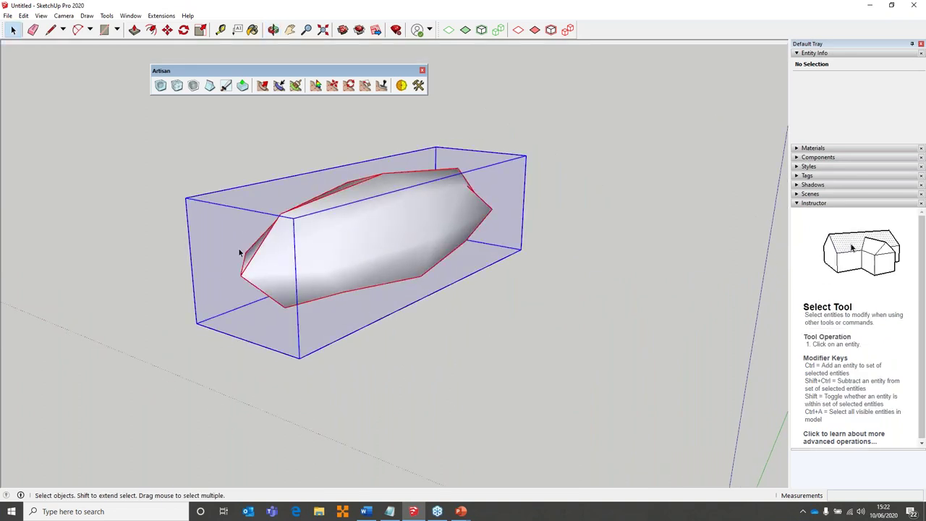
{"action": "middle_click_drag", "start_coordinate": [283, 279], "coordinate": [391, 289]}
{"action": "left_click_drag", "start_coordinate": [79, 128], "coordinate": [54, 122]}
{"action": "left_click", "coordinate": [117, 138]}
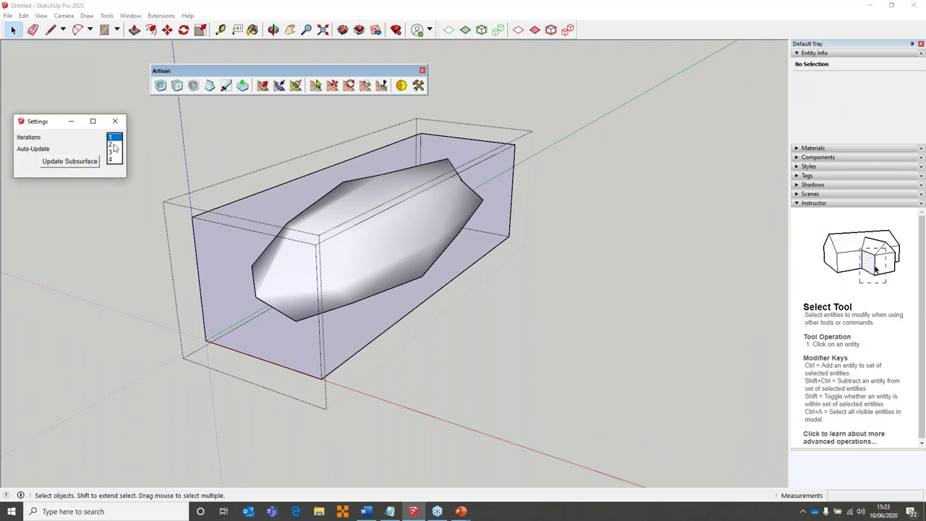
{"action": "left_click", "coordinate": [113, 144]}
Compare the smoothed shape at 3 and 1 iterations, returning the setting to 2
{"action": "left_click", "coordinate": [116, 139]}
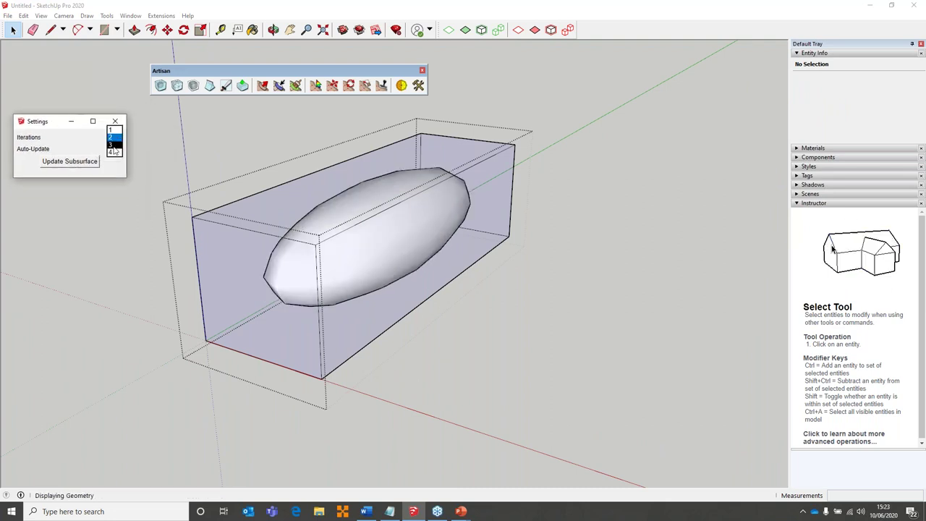
{"action": "left_click", "coordinate": [114, 149]}
{"action": "left_click", "coordinate": [117, 137]}
{"action": "left_click", "coordinate": [115, 137]}
{"action": "left_click", "coordinate": [117, 138]}
{"action": "left_click", "coordinate": [114, 129]}
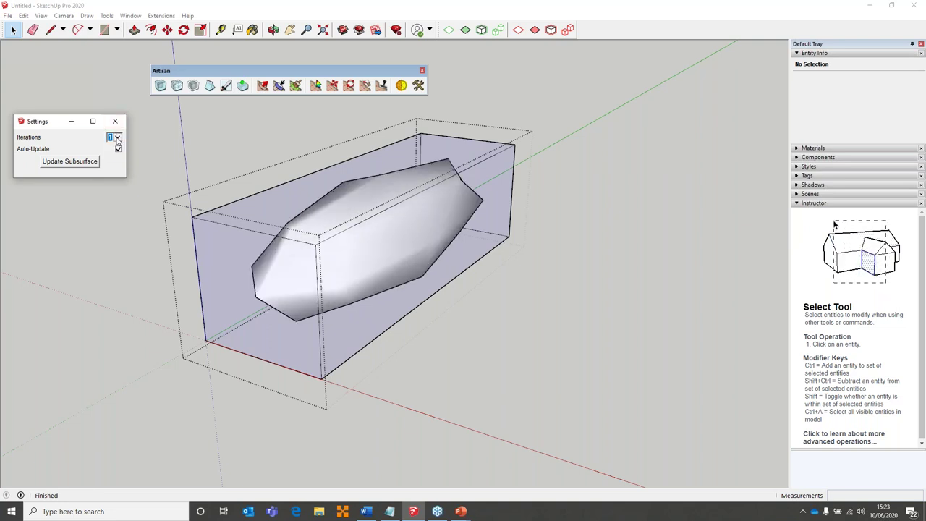
{"action": "left_click", "coordinate": [117, 137]}
{"action": "left_click", "coordinate": [114, 149]}
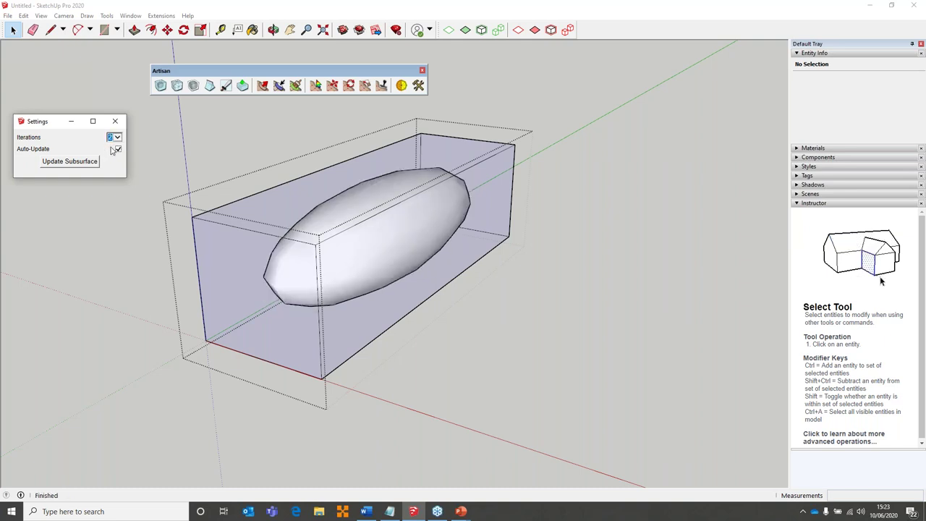
{"action": "left_click", "coordinate": [89, 161]}
Select individual faces of the proxy box, leave the group and reopen it for editing
{"action": "middle_click_drag", "start_coordinate": [284, 285], "coordinate": [433, 296]}
{"action": "left_click", "coordinate": [433, 296]}
{"action": "left_click", "coordinate": [327, 206]}
{"action": "left_click", "coordinate": [448, 303]}
{"action": "left_click", "coordinate": [347, 239]}
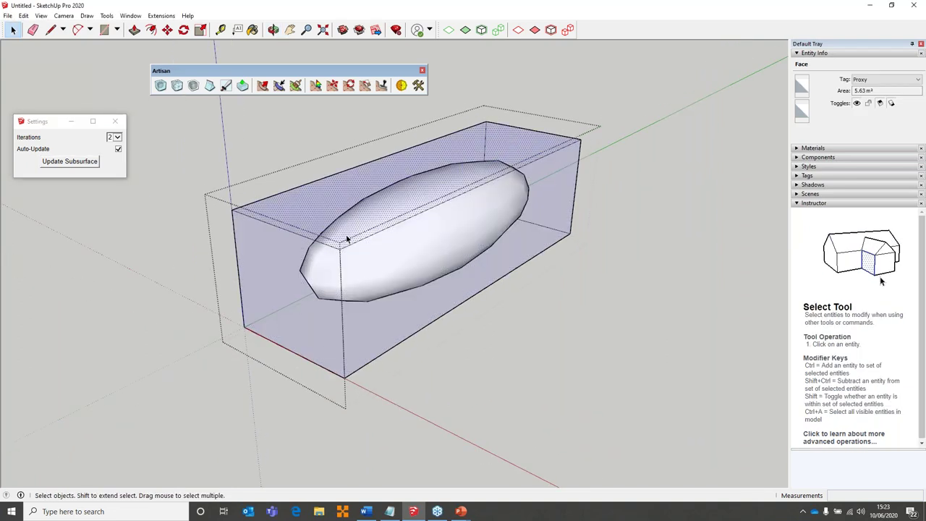
{"action": "left_click", "coordinate": [572, 344]}
{"action": "left_click", "coordinate": [440, 320]}
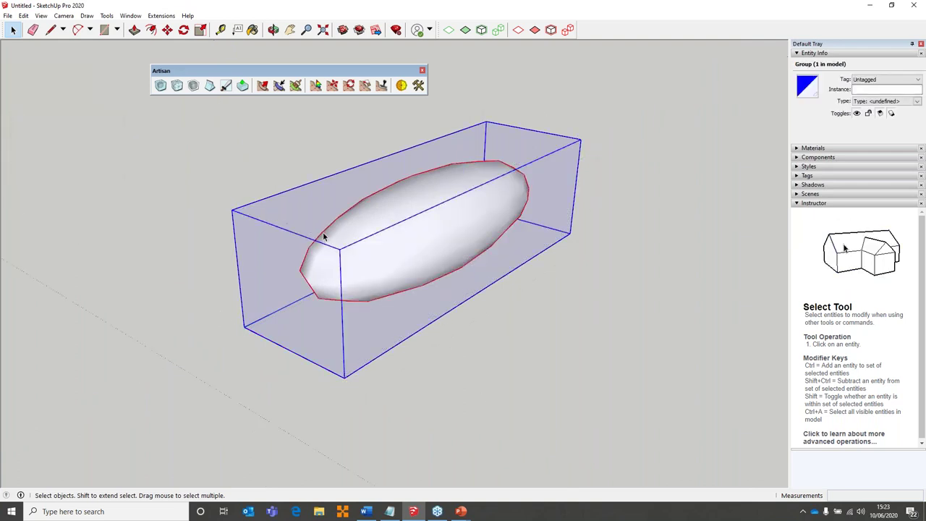
{"action": "double_click", "coordinate": [352, 265]}
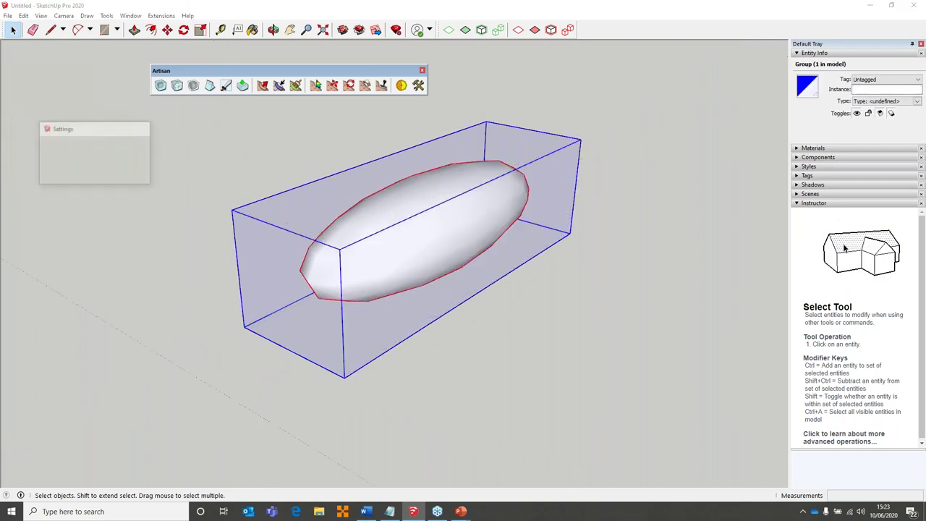
Extrude the proxy box's near end face outward about 1363 mm with Artisan's Extrude tool
{"action": "left_click", "coordinate": [293, 267]}
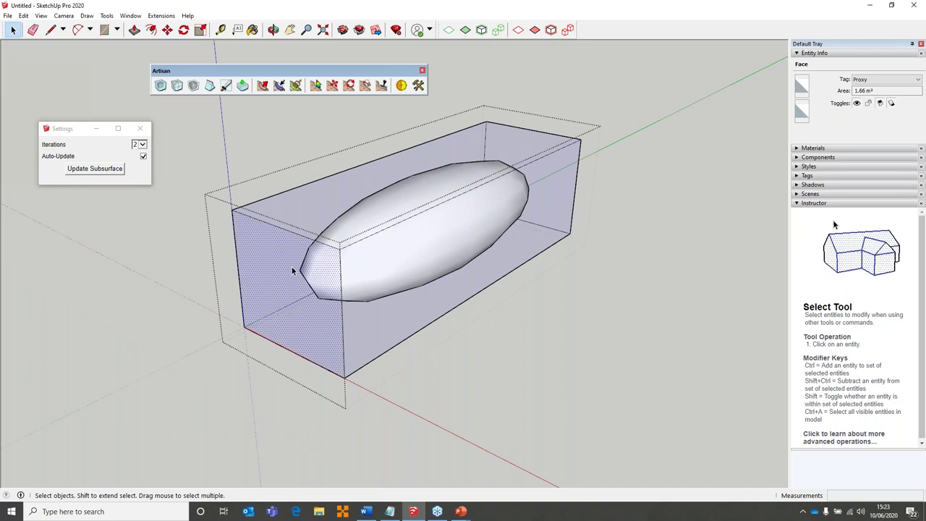
{"action": "left_click", "coordinate": [243, 86]}
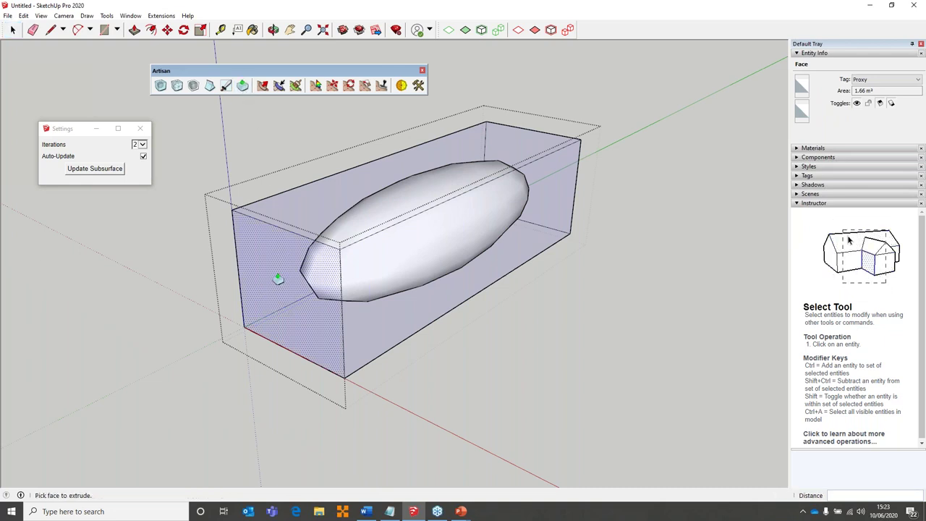
{"action": "left_click", "coordinate": [233, 308]}
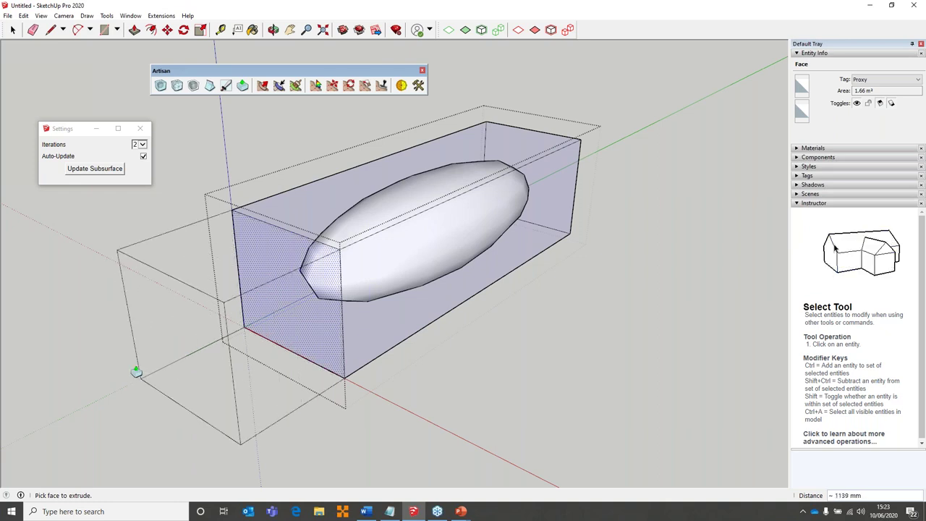
{"action": "left_click", "coordinate": [135, 372]}
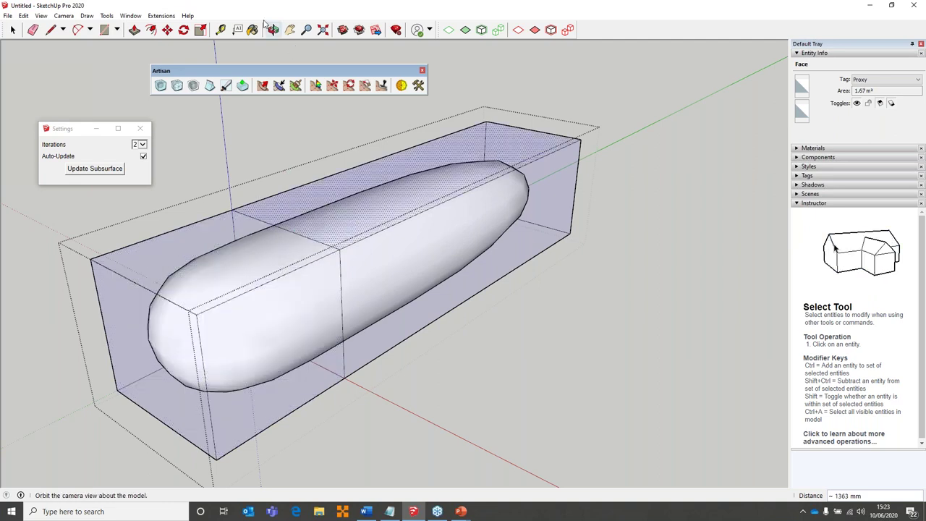
Scale the extruded end face down uniformly from its upper and lower corners to taper the proxy box
{"action": "left_click", "coordinate": [201, 30]}
{"action": "key", "text": "space"}
{"action": "left_click", "coordinate": [201, 30]}
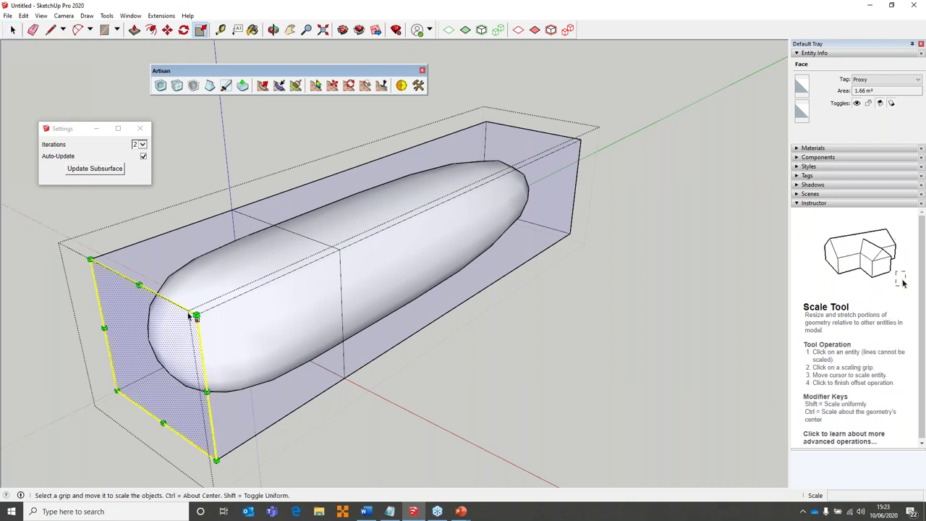
{"action": "left_click", "coordinate": [91, 258]}
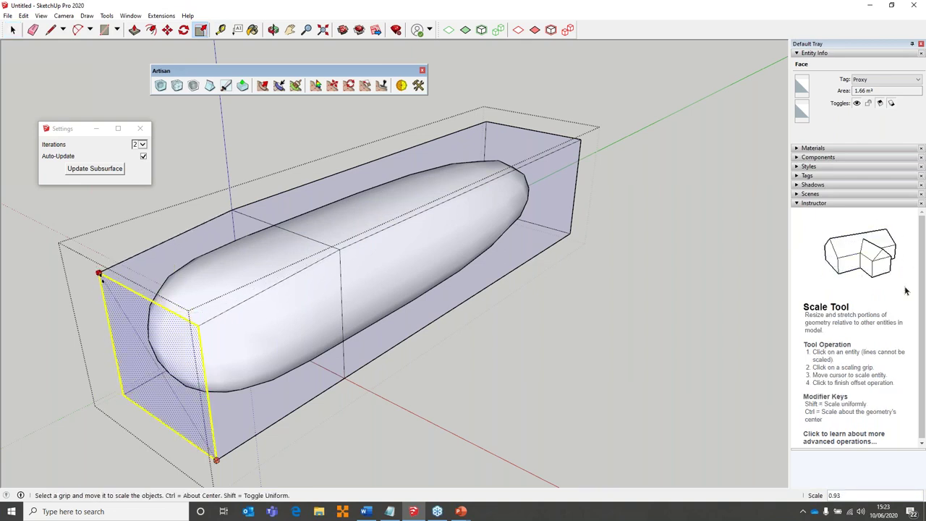
{"action": "left_click", "coordinate": [216, 459]}
{"action": "left_click", "coordinate": [211, 455]}
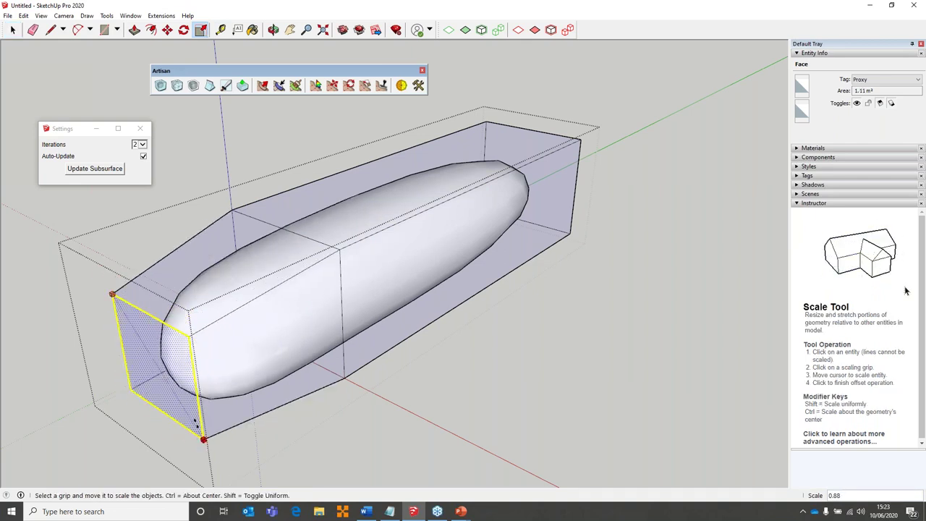
{"action": "left_click", "coordinate": [185, 411]}
Scale the end face's height by about 0.77 and narrow its width to form a small nose
{"action": "left_click", "coordinate": [156, 395]}
{"action": "left_click", "coordinate": [154, 377]}
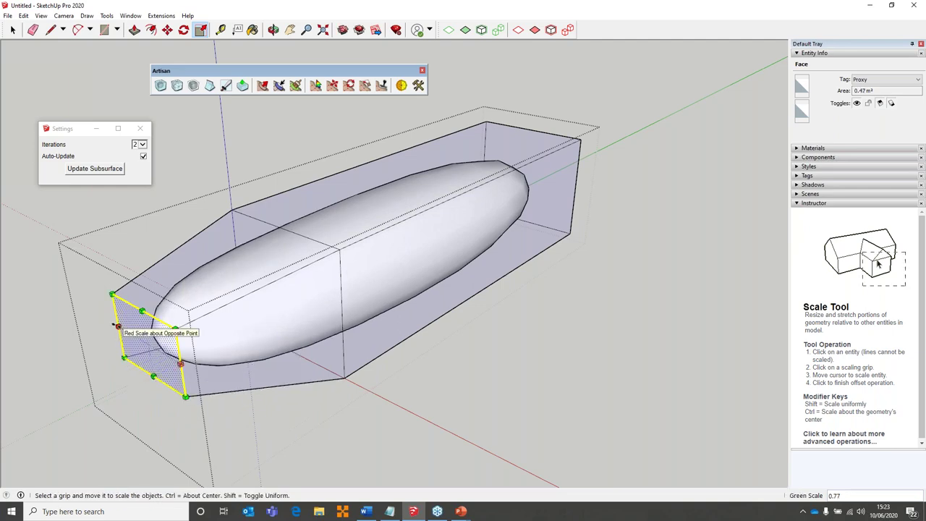
{"action": "left_click", "coordinate": [117, 326]}
{"action": "left_click", "coordinate": [139, 339]}
{"action": "key", "text": "o"}
{"action": "left_click_drag", "start_coordinate": [200, 333], "coordinate": [124, 300]}
{"action": "key", "text": "s"}
{"action": "left_click", "coordinate": [123, 168]}
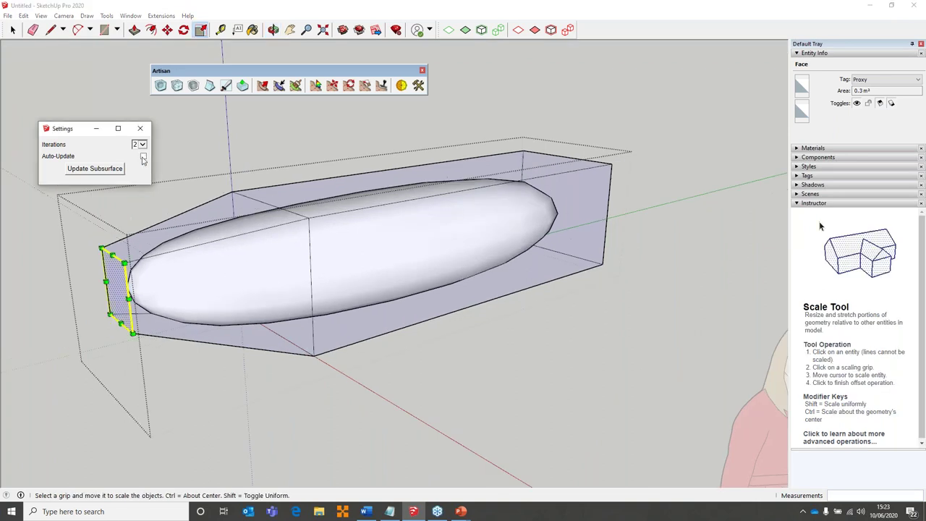
Move the small end face down about 182 mm and lower it once more to drop the nose
{"action": "left_click", "coordinate": [167, 30]}
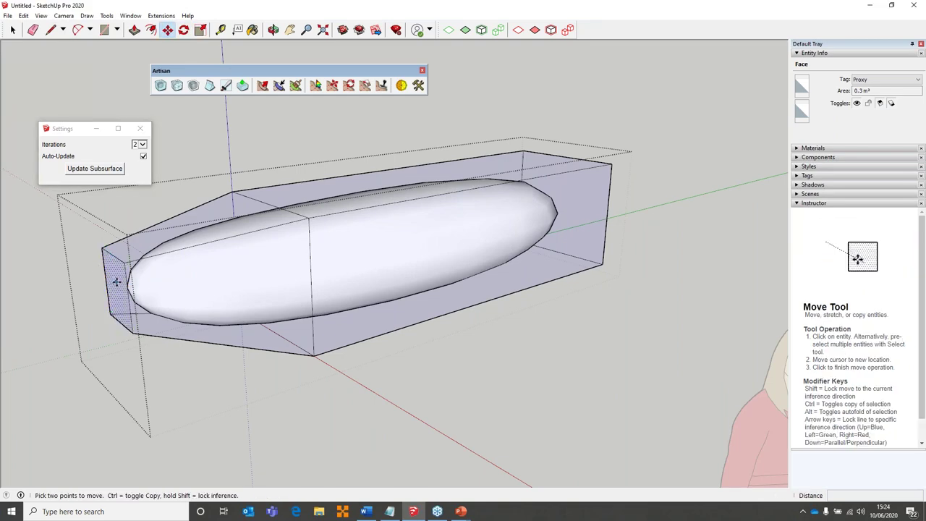
{"action": "left_click", "coordinate": [117, 283]}
{"action": "left_click", "coordinate": [116, 300]}
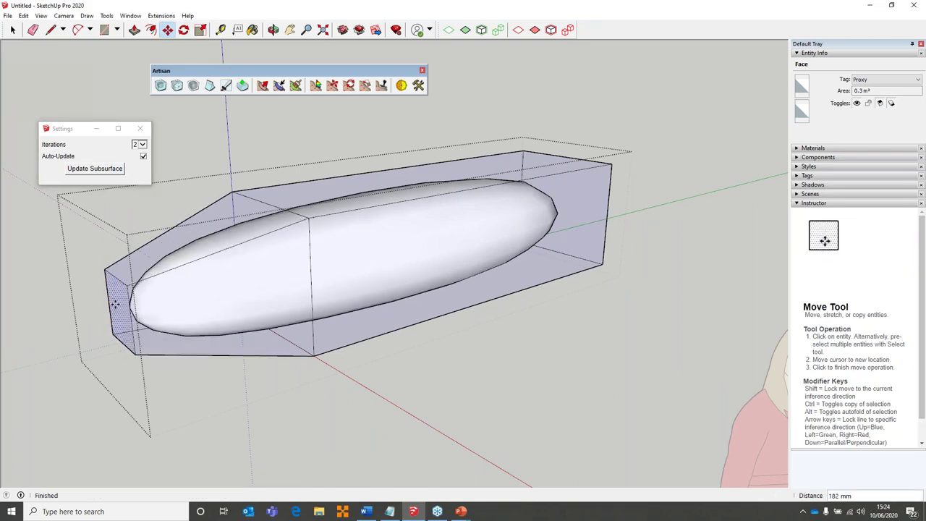
{"action": "mouse_move", "coordinate": [115, 300]}
{"action": "middle_mouse_down"}
{"action": "mouse_move", "coordinate": [182, 316]}
{"action": "mouse_move", "coordinate": [237, 266]}
{"action": "mouse_move", "coordinate": [120, 304]}
{"action": "middle_mouse_up"}
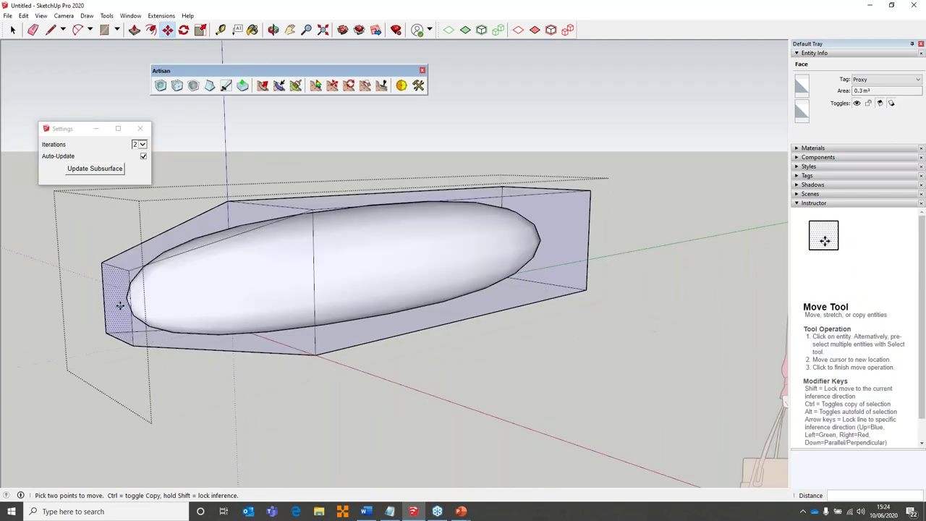
{"action": "left_click", "coordinate": [120, 306]}
{"action": "left_click", "coordinate": [118, 320]}
{"action": "middle_click_drag", "start_coordinate": [360, 297], "coordinate": [314, 282]}
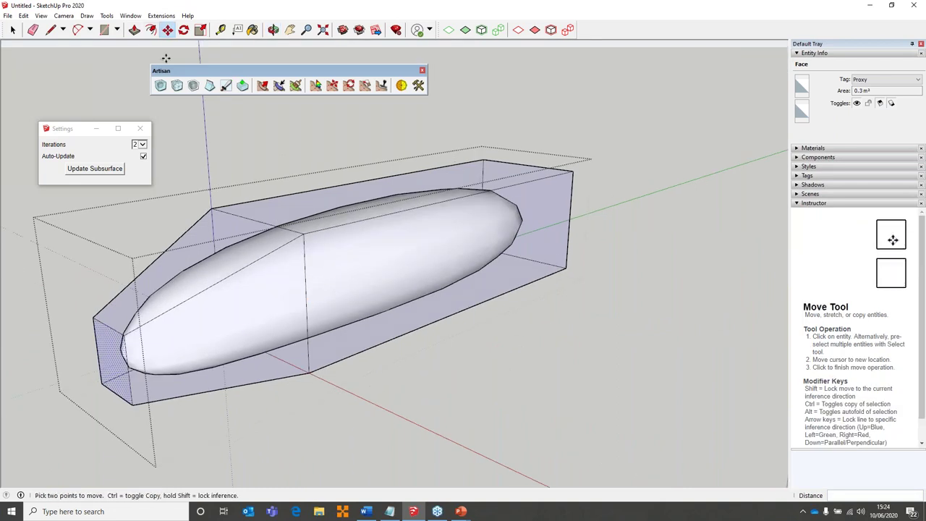
Extrude the long side face of the proxy box outward 500 mm
{"action": "key", "text": "space"}
{"action": "left_click", "coordinate": [368, 289]}
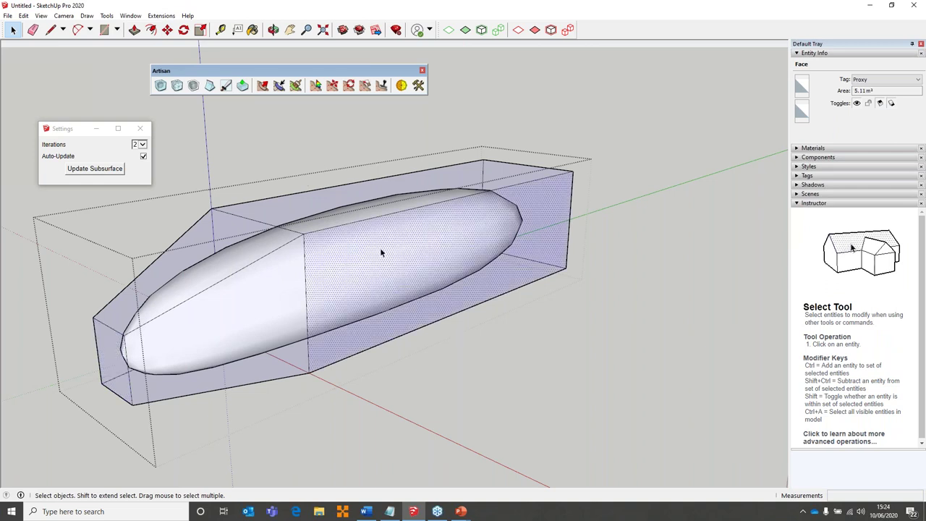
{"action": "left_click", "coordinate": [226, 85]}
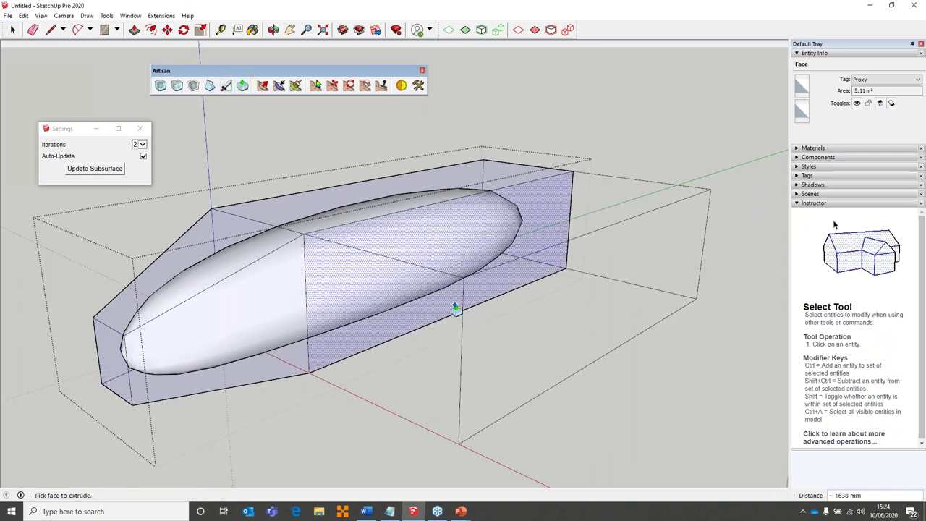
{"action": "middle_click_drag", "start_coordinate": [333, 289], "coordinate": [435, 314]}
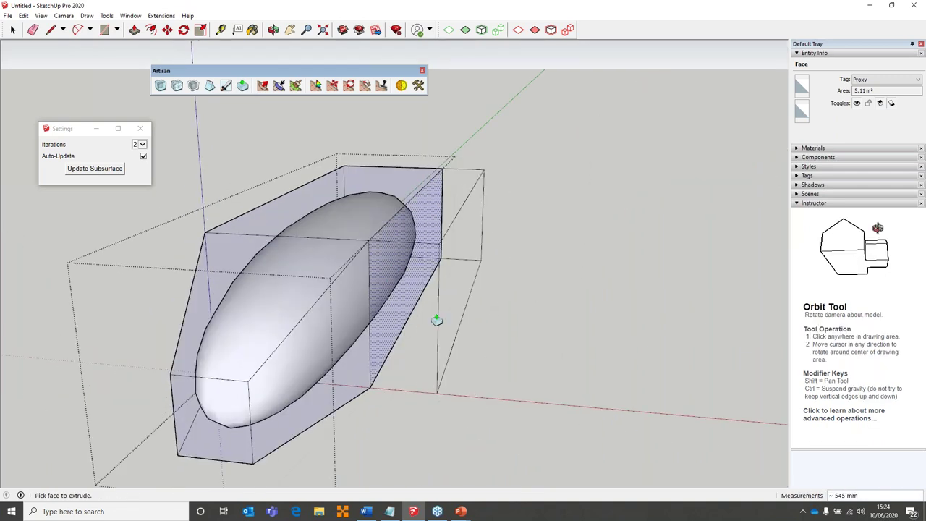
{"action": "type", "text": "500"}
{"action": "key", "text": "Return"}
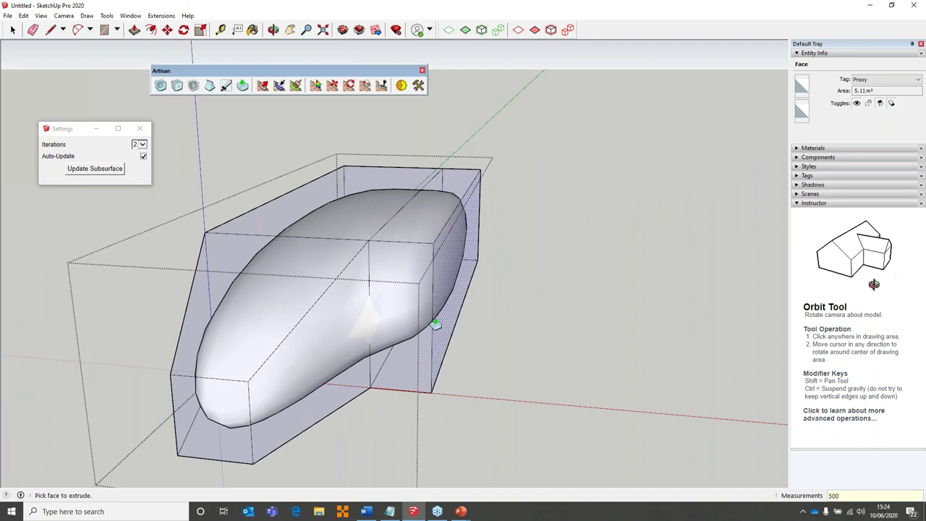
Extrude the opposite long side face by the same 500 mm and scale it down to a shallow strip along its upper edge
{"action": "middle_click_drag", "start_coordinate": [238, 290], "coordinate": [341, 297]}
{"action": "double_click", "coordinate": [149, 292]}
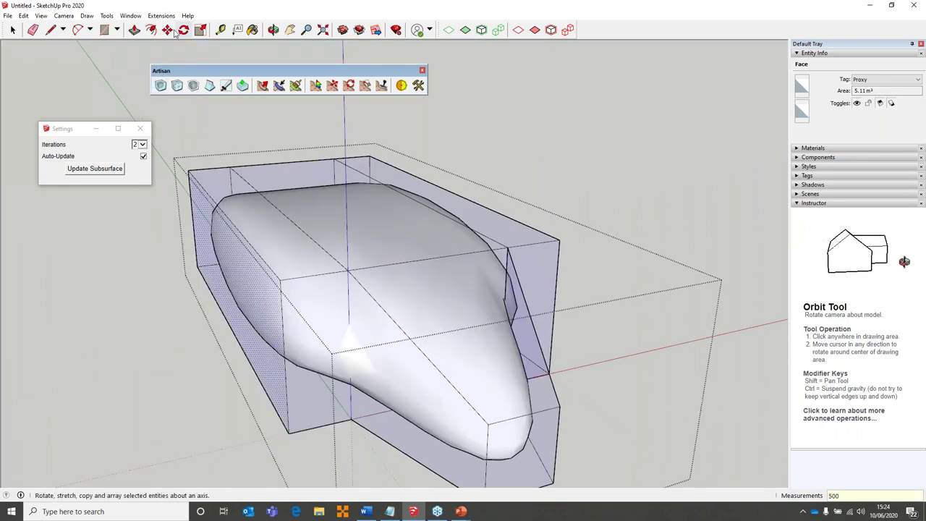
{"action": "left_click", "coordinate": [202, 31]}
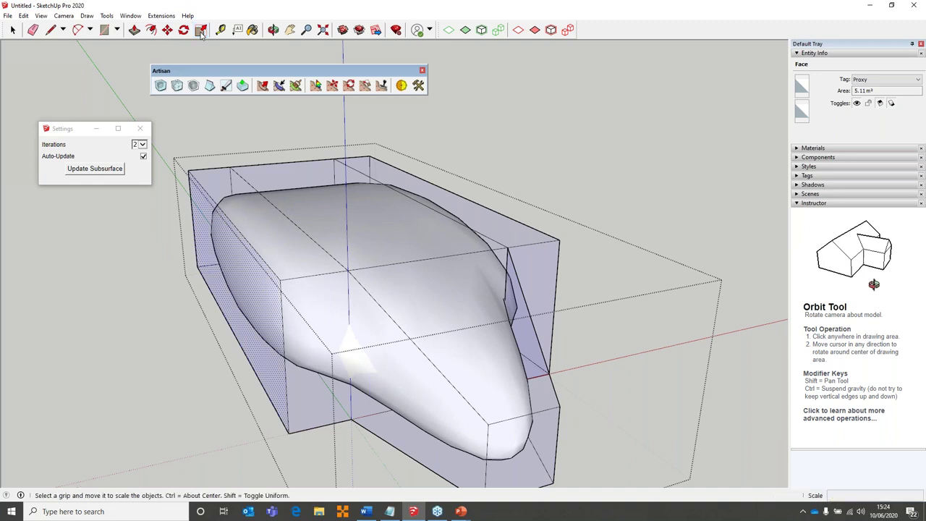
{"action": "left_click_drag", "start_coordinate": [289, 434], "coordinate": [231, 297]}
{"action": "middle_click_drag", "start_coordinate": [232, 297], "coordinate": [543, 322]}
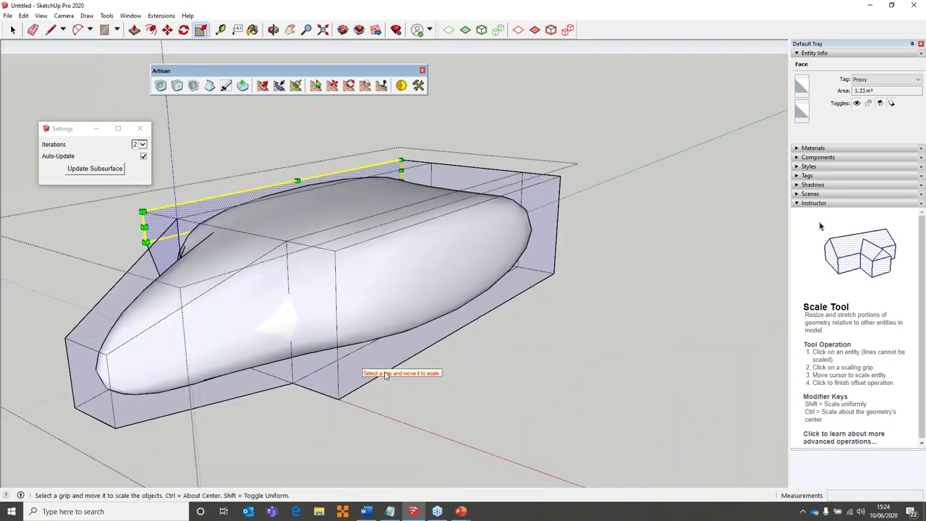
Scale the near long side face to about 0.24 of its height, leaving a shallow strip along its upper edge
{"action": "key", "text": "space"}
{"action": "left_click", "coordinate": [434, 290]}
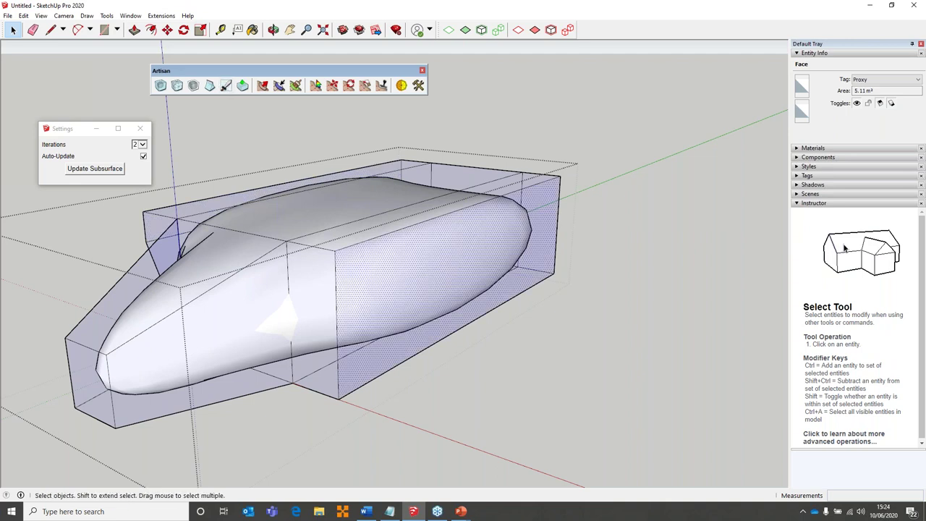
{"action": "left_click", "coordinate": [199, 31]}
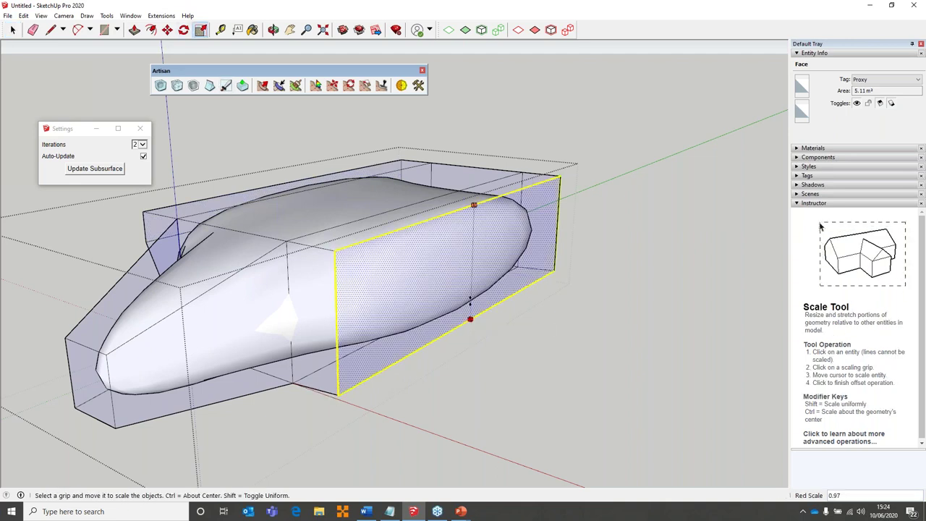
{"action": "left_click_drag", "start_coordinate": [470, 298], "coordinate": [465, 236]}
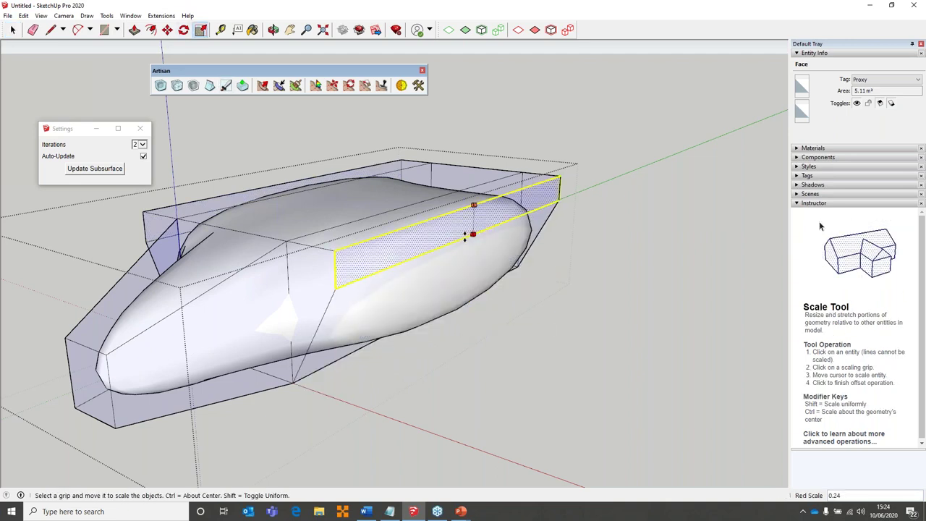
Extrude the shallow side strip outward 1800 mm to form a wing, and extrude the opposite strip to match
{"action": "middle_click_drag", "start_coordinate": [471, 235], "coordinate": [541, 302]}
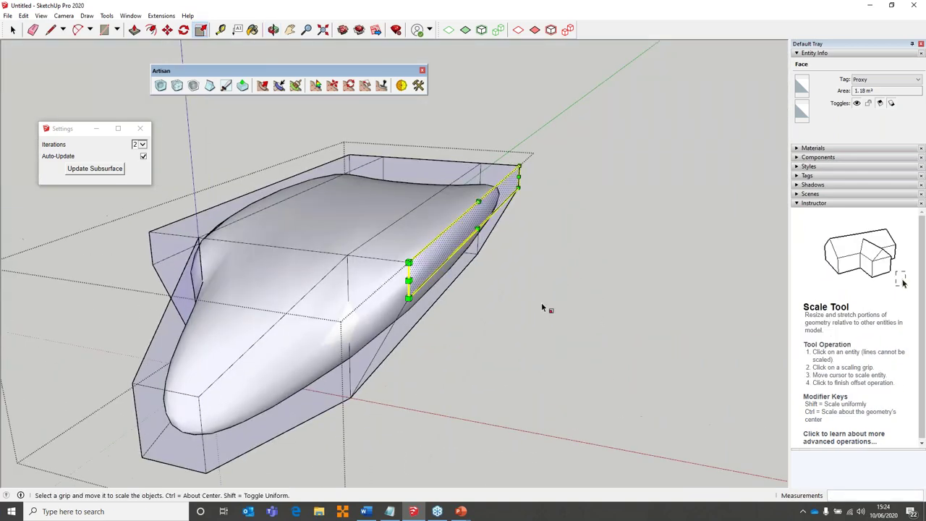
{"action": "left_click", "coordinate": [242, 85]}
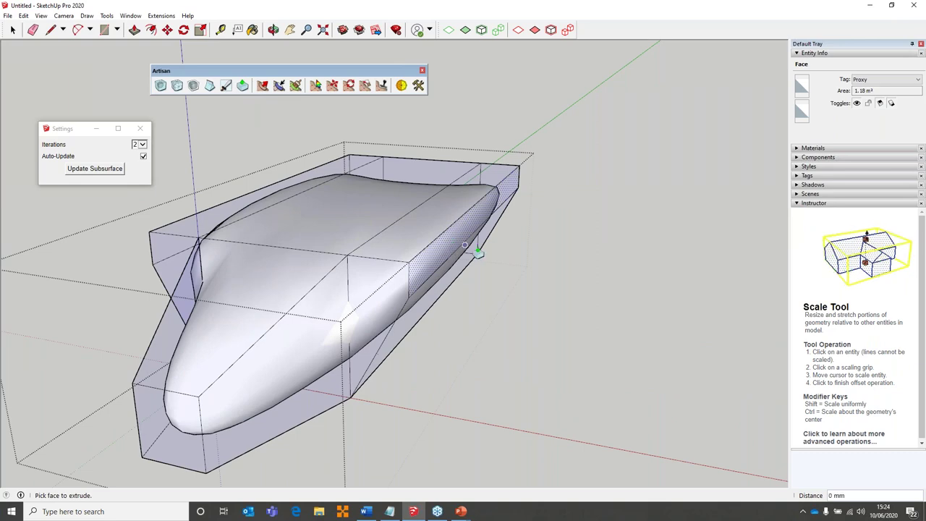
{"action": "left_click", "coordinate": [581, 361]}
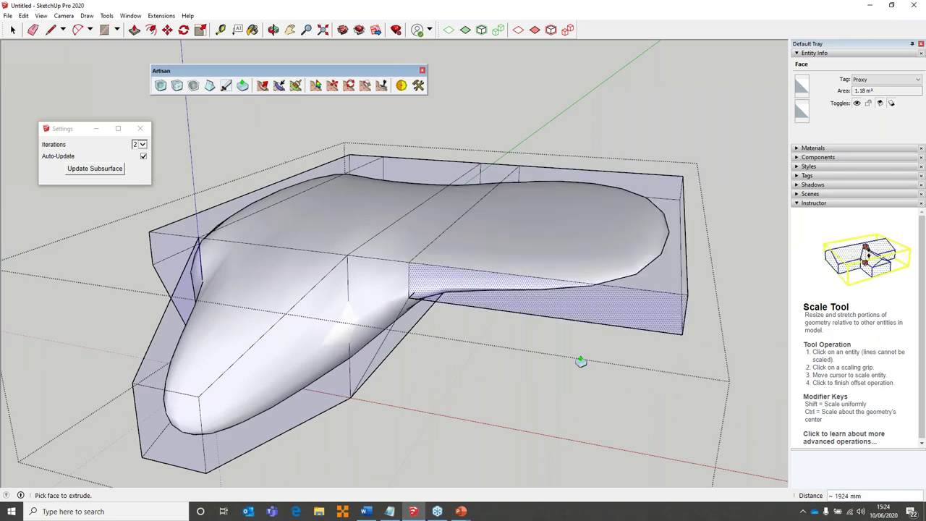
{"action": "middle_click_drag", "start_coordinate": [582, 362], "coordinate": [457, 271]}
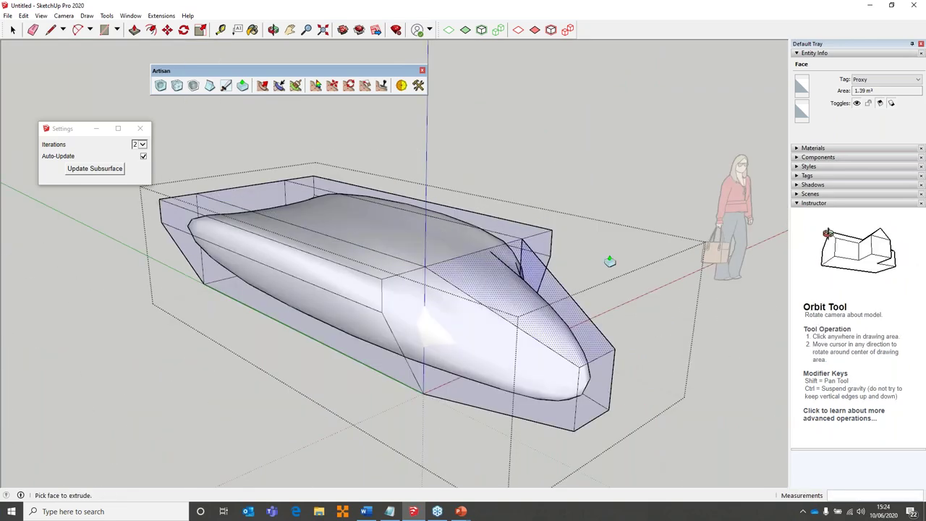
{"action": "middle_click_drag", "start_coordinate": [610, 262], "coordinate": [587, 275]}
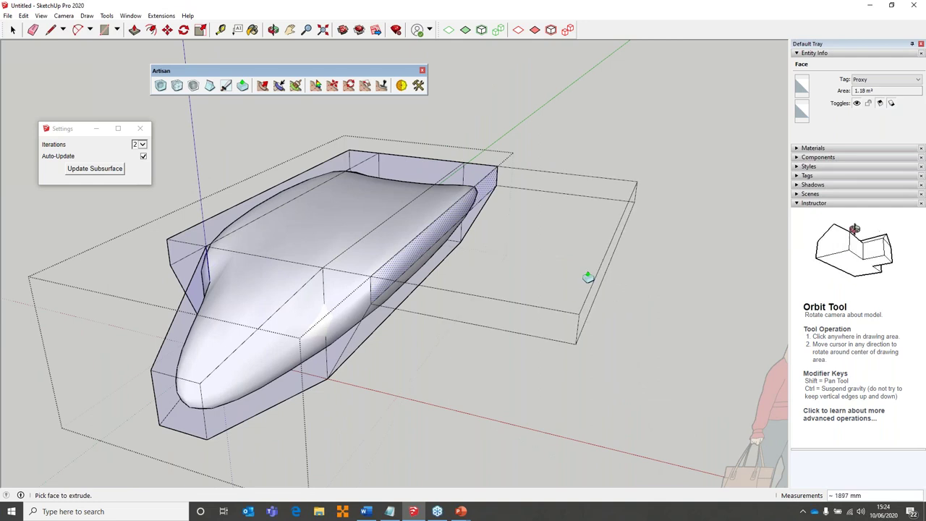
{"action": "type", "text": "1800"}
{"action": "key", "text": "Return"}
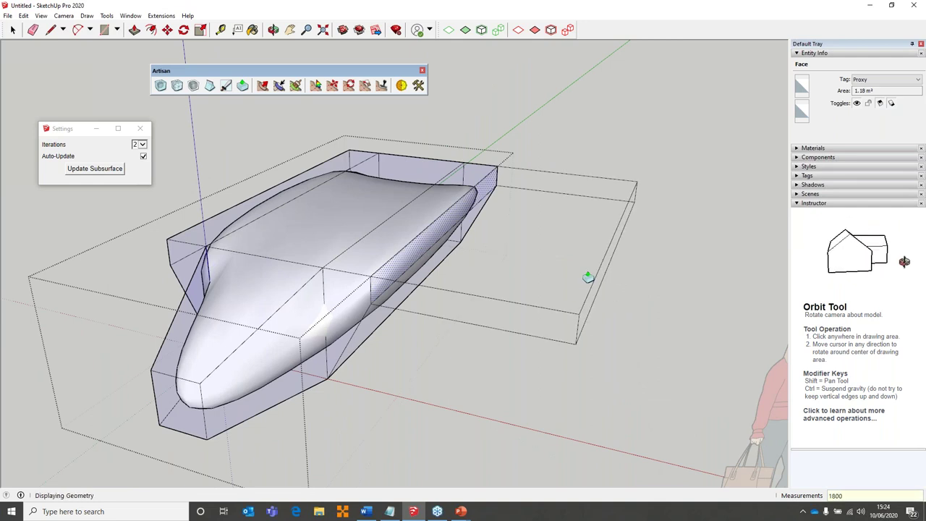
{"action": "middle_click_drag", "start_coordinate": [384, 200], "coordinate": [225, 291]}
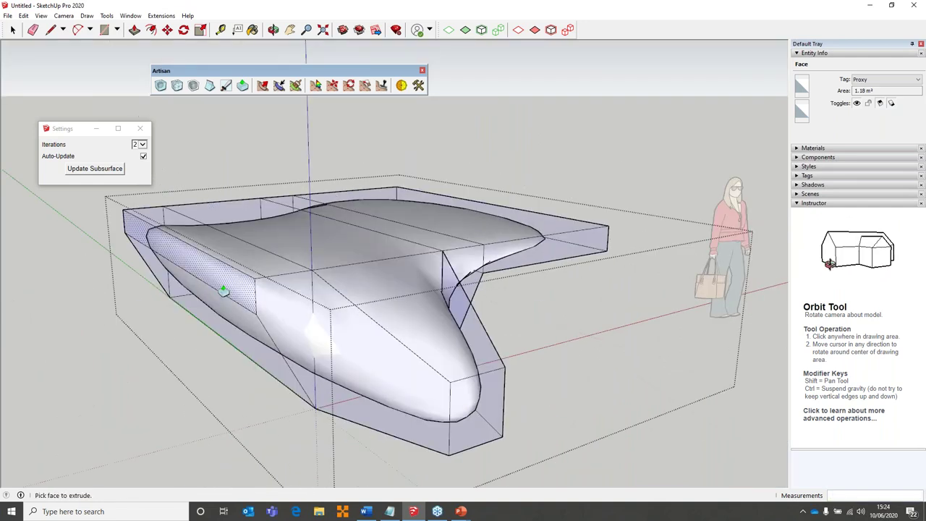
Extrude the central top face of the body between the wings upward into a low raised spine
{"action": "middle_click_drag", "start_coordinate": [138, 293], "coordinate": [300, 264]}
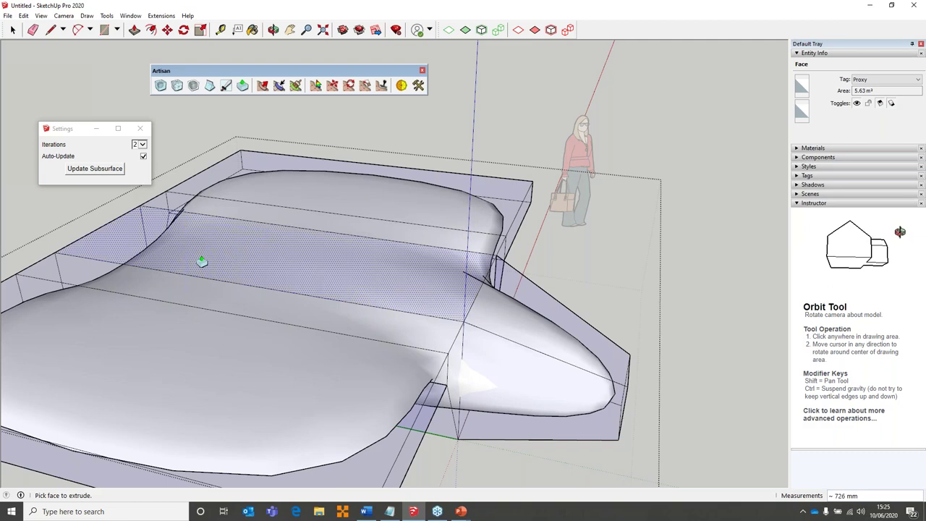
{"action": "middle_click_drag", "start_coordinate": [202, 262], "coordinate": [624, 231]}
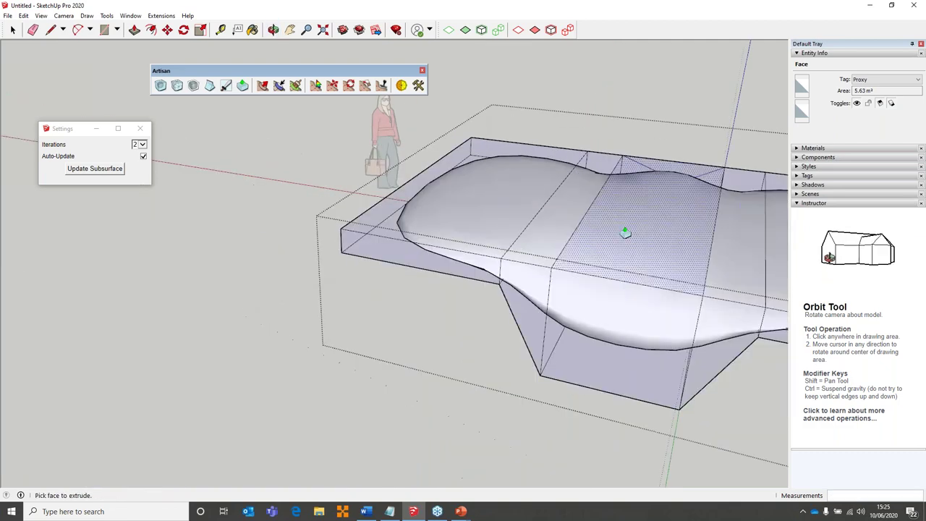
{"action": "middle_click_drag", "start_coordinate": [636, 150], "coordinate": [378, 241]}
{"action": "left_click", "coordinate": [378, 239]}
{"action": "middle_click_drag", "start_coordinate": [531, 249], "coordinate": [372, 252]}
Move the front upper edge of the raised spine back toward the tail, finishing with a shift of about 1119 mm
{"action": "key", "text": "space"}
{"action": "left_click", "coordinate": [371, 252]}
{"action": "key", "text": "m"}
{"action": "left_click", "coordinate": [371, 252]}
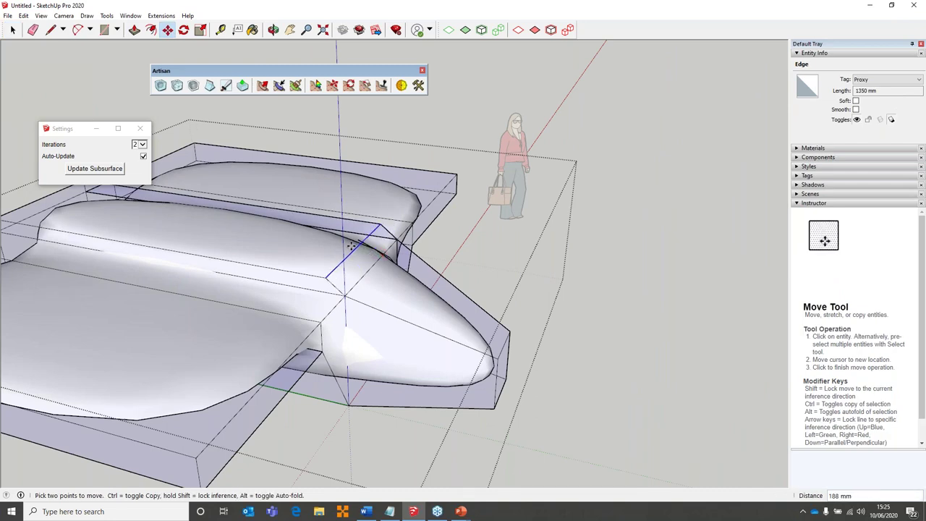
{"action": "left_click", "coordinate": [311, 225]}
{"action": "middle_click_drag", "start_coordinate": [242, 255], "coordinate": [451, 317]}
{"action": "left_click", "coordinate": [482, 304]}
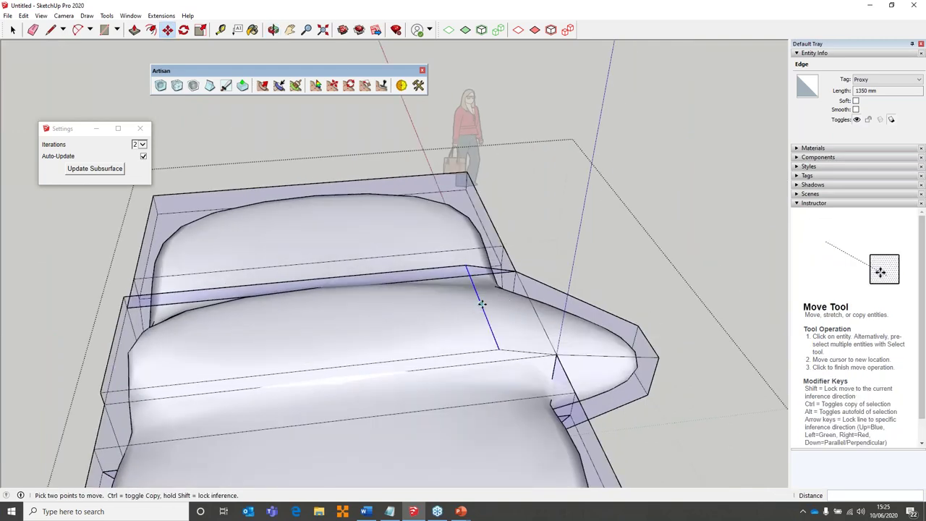
{"action": "left_click", "coordinate": [371, 316]}
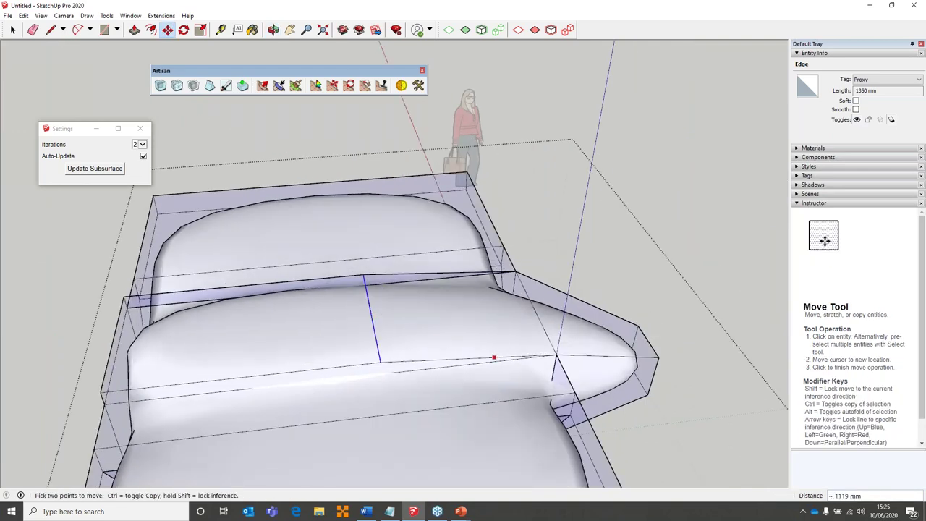
Extrude the body's rear end face outward about 1192 mm and extrude the new tail block's top face upward
{"action": "middle_click_drag", "start_coordinate": [492, 356], "coordinate": [300, 288]}
{"action": "middle_click_drag", "start_coordinate": [239, 329], "coordinate": [459, 241]}
{"action": "key", "text": "space"}
{"action": "left_click", "coordinate": [454, 292]}
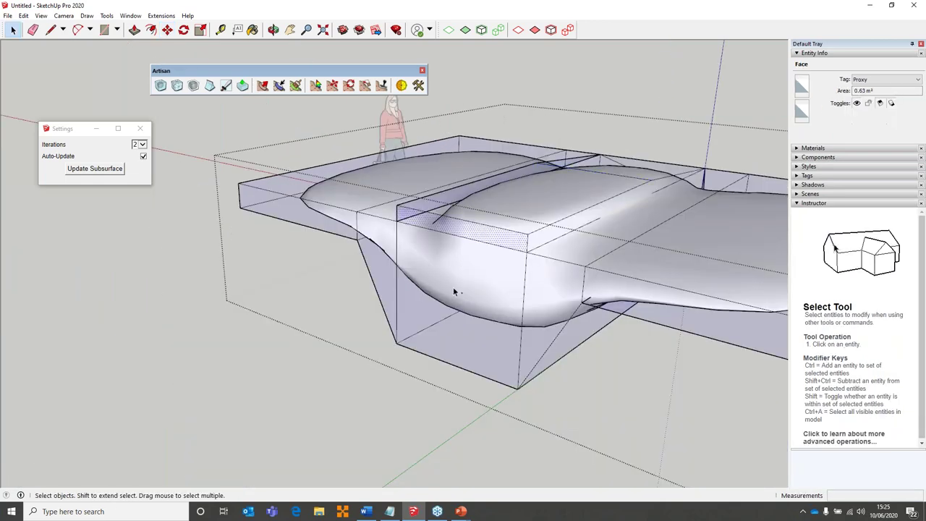
{"action": "left_click", "coordinate": [453, 289]}
{"action": "left_click", "coordinate": [244, 85]}
{"action": "left_click", "coordinate": [444, 292]}
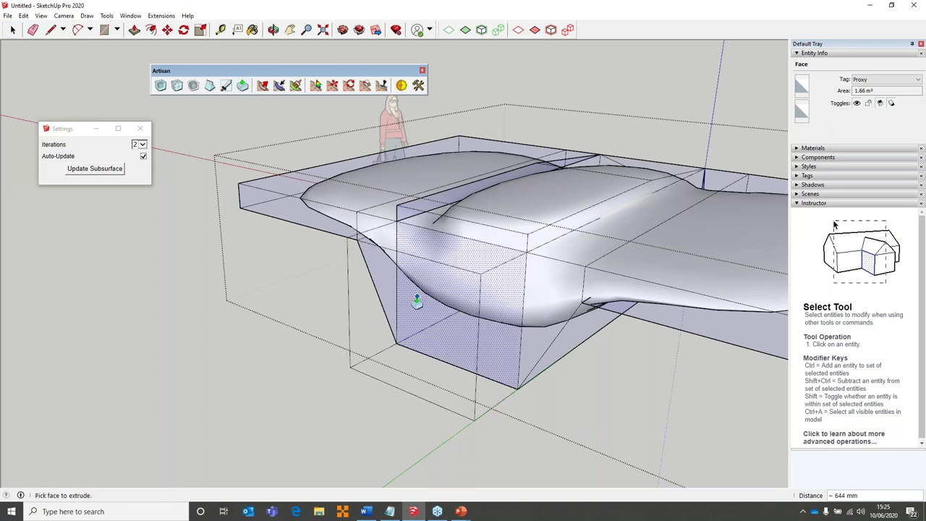
{"action": "left_click", "coordinate": [373, 329]}
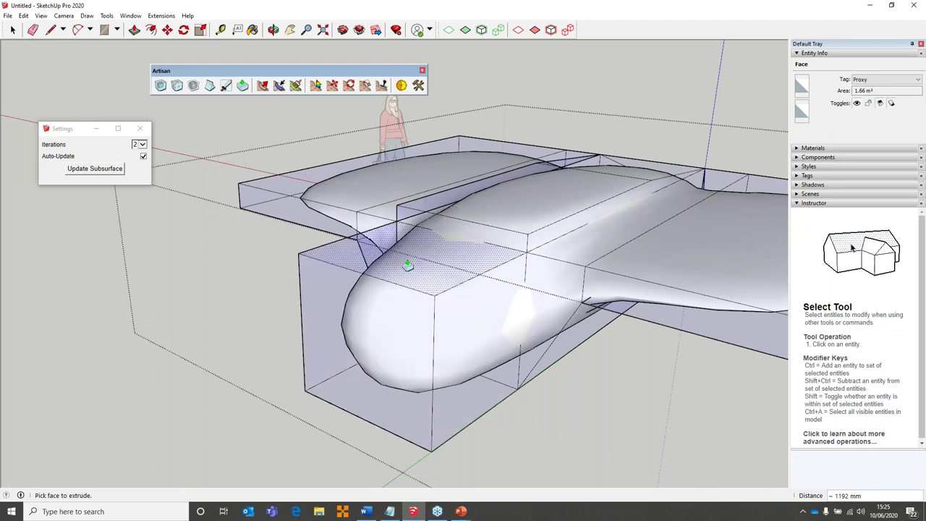
{"action": "left_click", "coordinate": [408, 265]}
{"action": "middle_click_drag", "start_coordinate": [414, 110], "coordinate": [340, 217]}
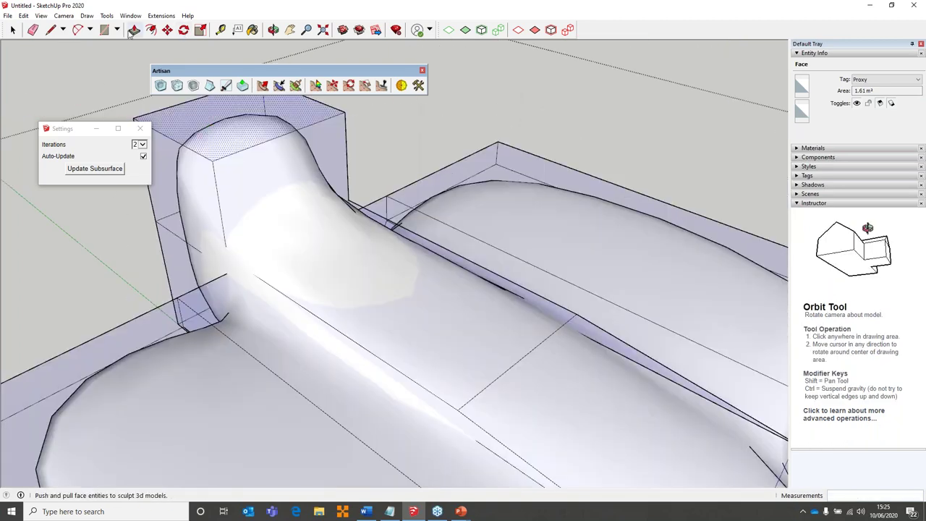
Scale the raised tail block's top face down in both directions to a small tip of about 0.25 m²
{"action": "key", "text": "space"}
{"action": "left_click", "coordinate": [201, 30]}
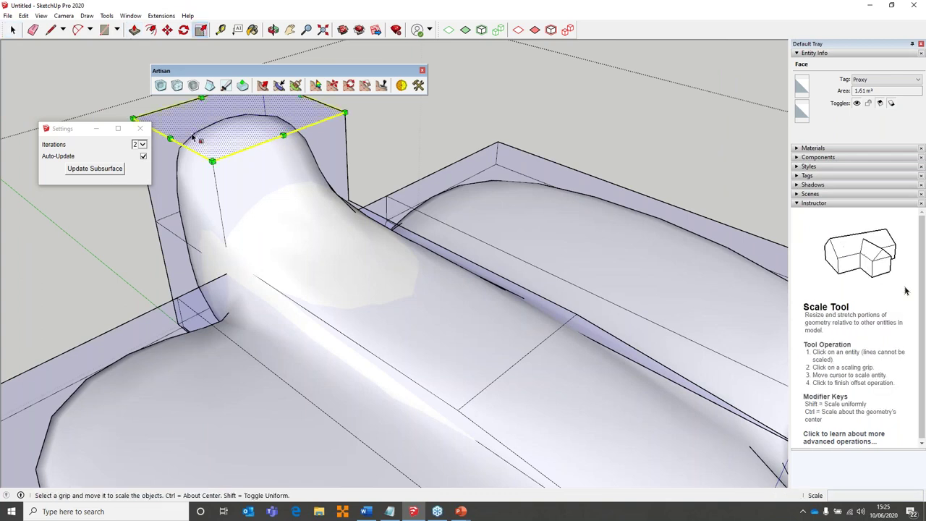
{"action": "left_click", "coordinate": [169, 138]}
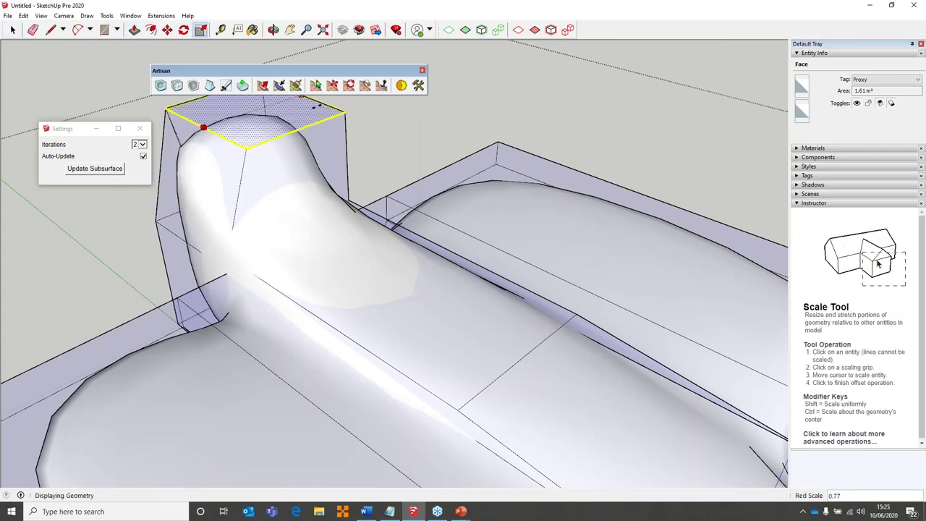
{"action": "type", "text": "0.5"}
{"action": "key", "text": "Return"}
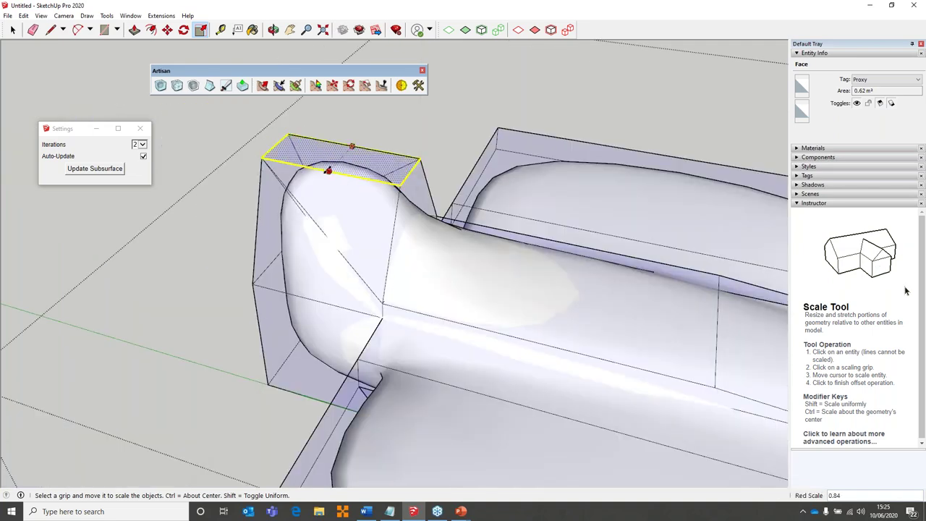
{"action": "type", "text": "0.5"}
{"action": "key", "text": "Return"}
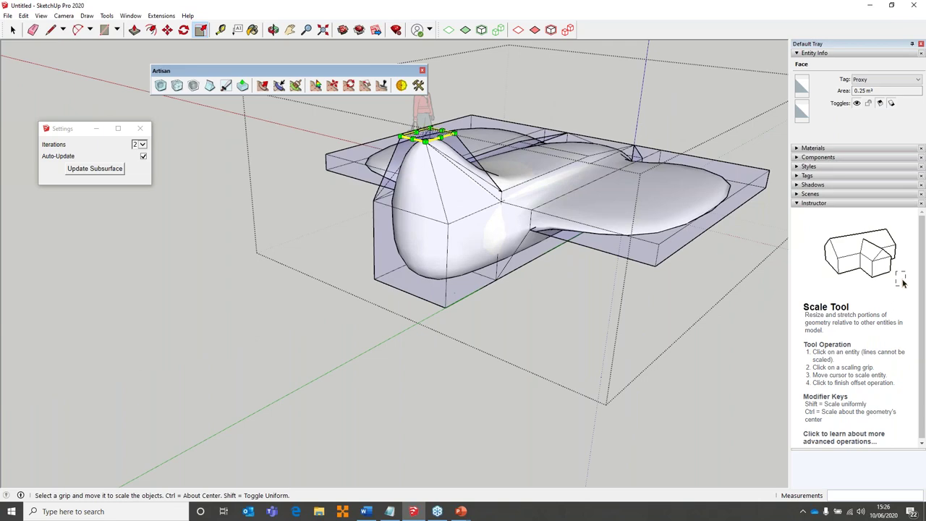
Move the outer front vertical edges of both wings back 1316 mm together to sweep the wings
{"action": "middle_click_drag", "start_coordinate": [448, 217], "coordinate": [461, 428]}
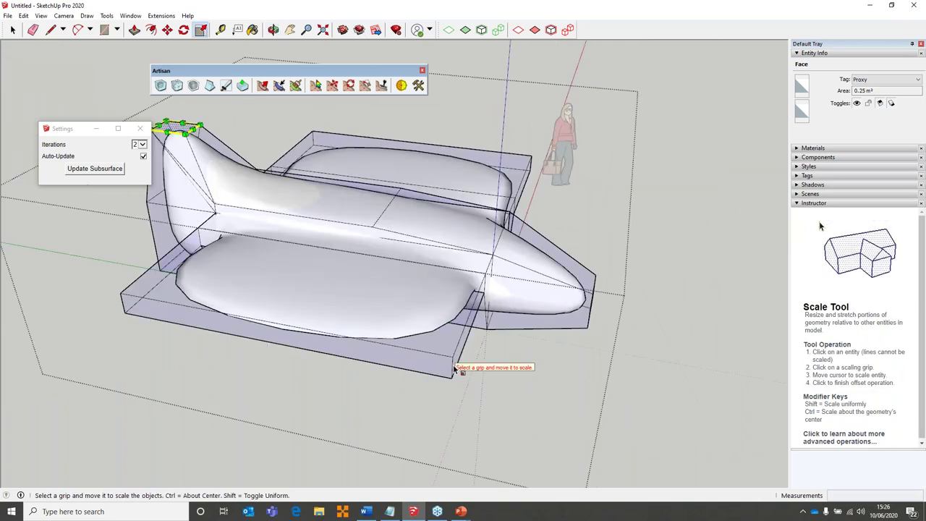
{"action": "key", "text": "space"}
{"action": "left_click", "coordinate": [453, 366]}
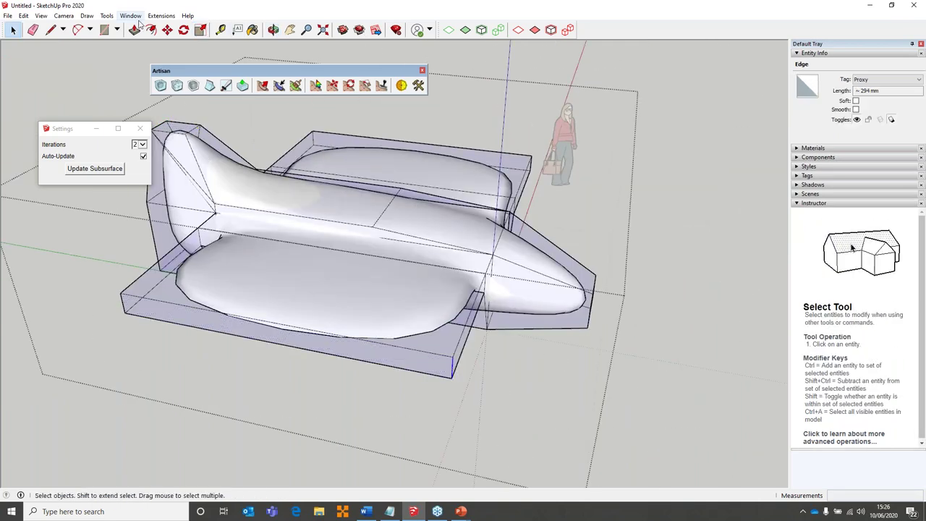
{"action": "left_click", "coordinate": [167, 29]}
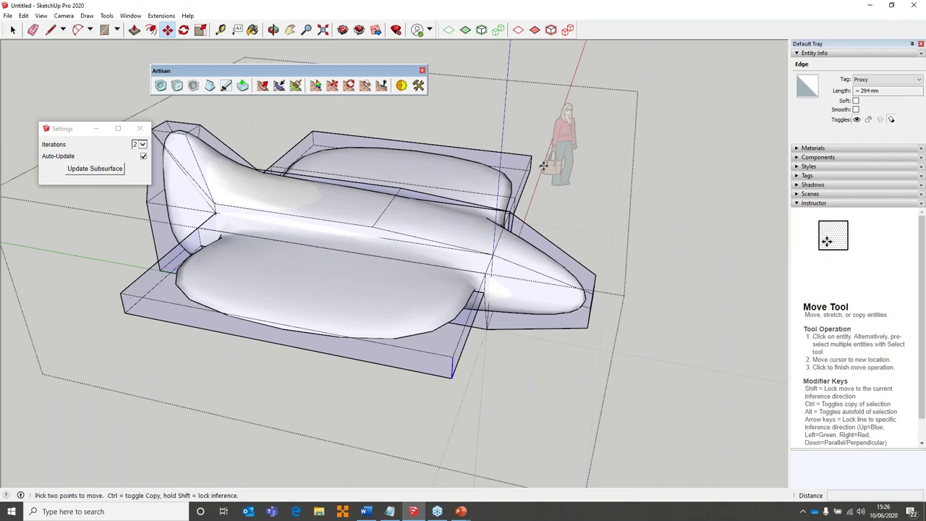
{"action": "key", "text": "space"}
{"action": "left_click", "coordinate": [452, 369]}
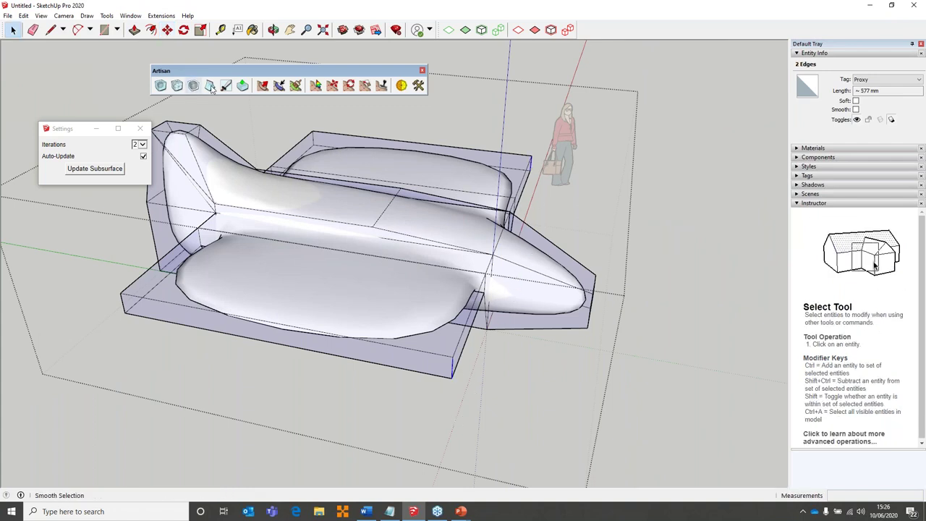
{"action": "key", "text": "m"}
{"action": "left_click", "coordinate": [442, 374]}
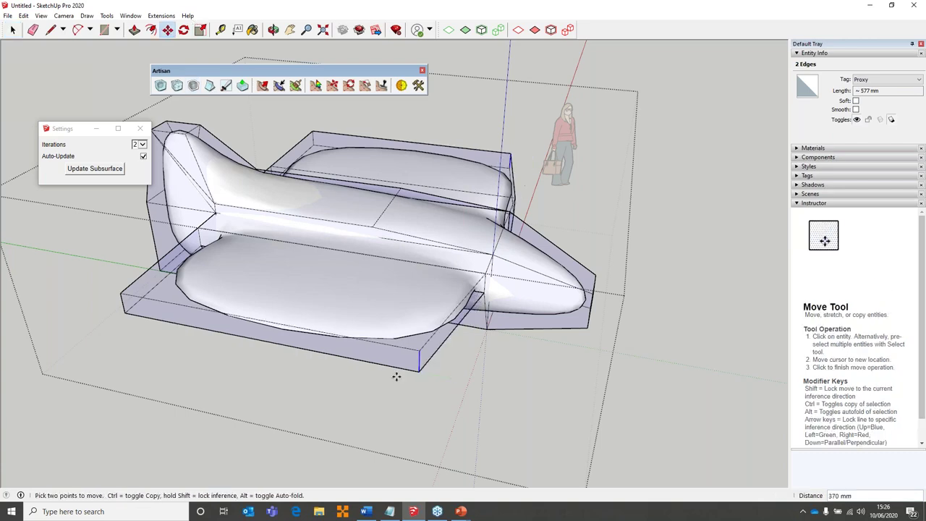
{"action": "left_click", "coordinate": [339, 356]}
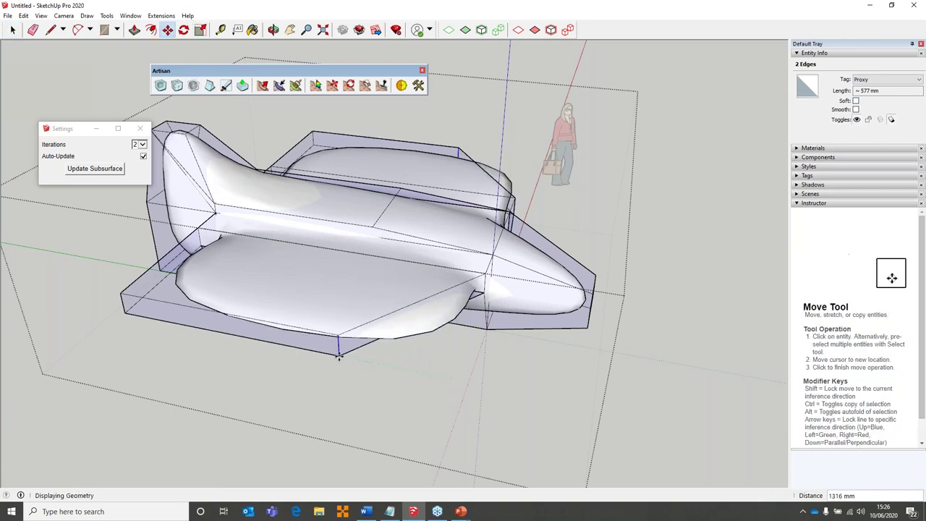
Extrude the front section of the body's top face, just behind the nose, upward into a cockpit
{"action": "middle_click_drag", "start_coordinate": [441, 347], "coordinate": [439, 217]}
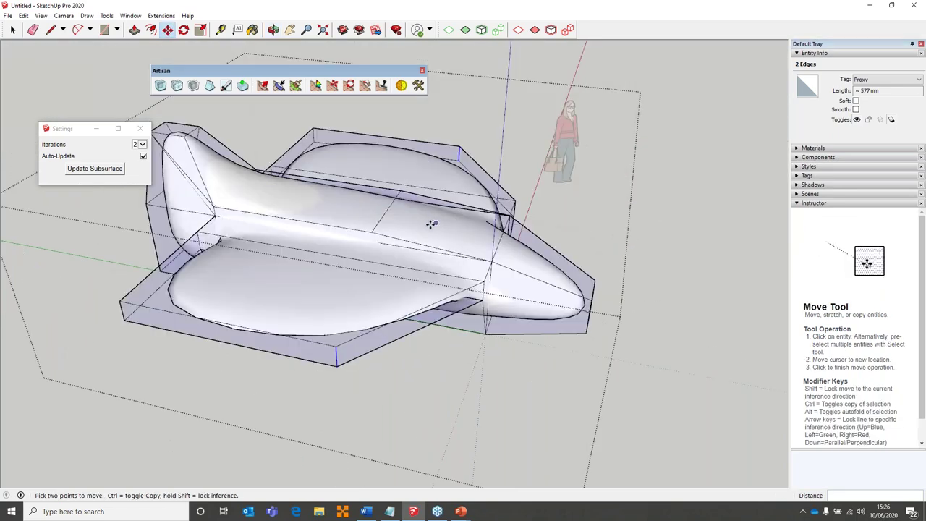
{"action": "key", "text": "space"}
{"action": "left_click", "coordinate": [427, 229]}
{"action": "left_click", "coordinate": [244, 87]}
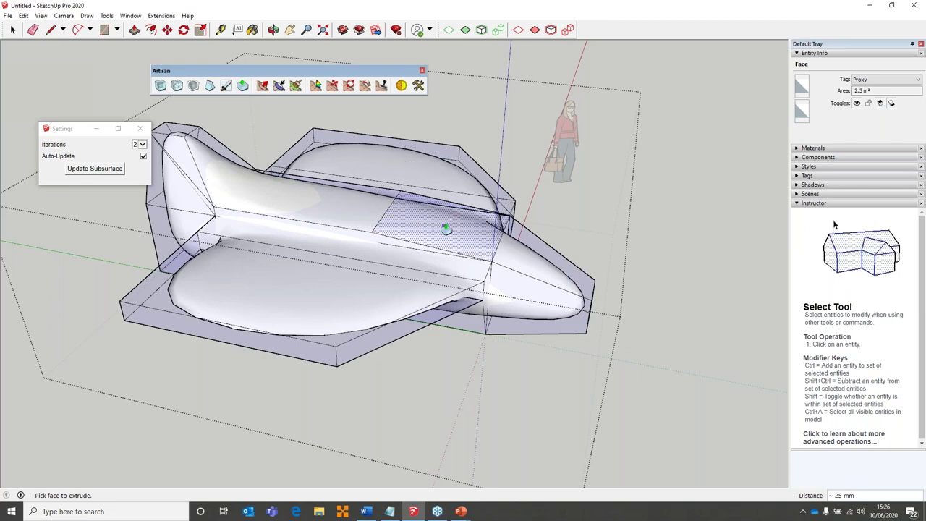
{"action": "middle_click_drag", "start_coordinate": [446, 228], "coordinate": [374, 174]}
{"action": "scroll", "coordinate": [377, 177], "scroll_direction": "up", "scroll_amount": 5}
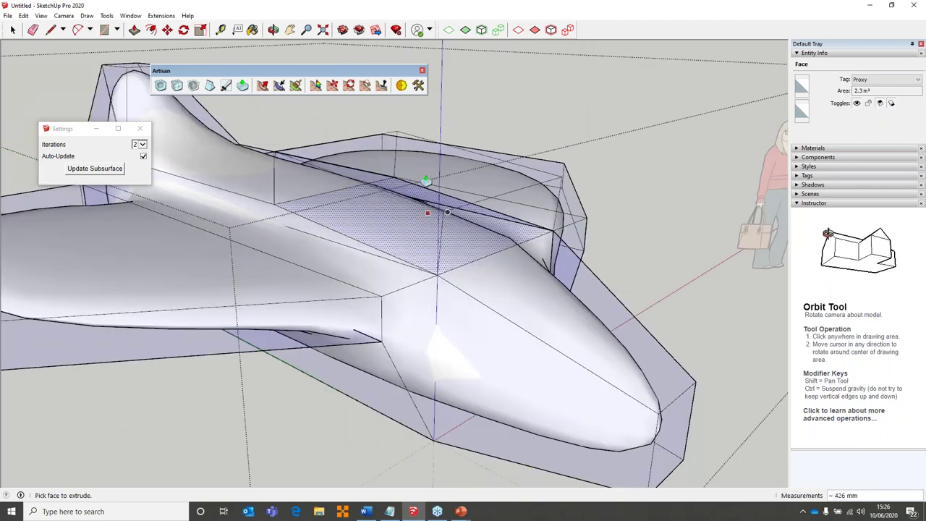
{"action": "middle_click_drag", "start_coordinate": [422, 210], "coordinate": [436, 159]}
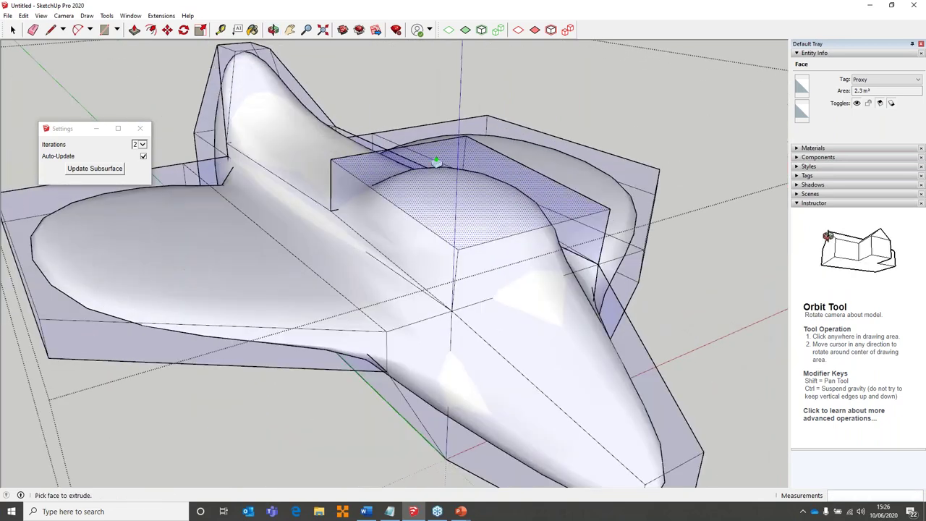
Set the subsurface smoothing to 4 iterations for the whole aircraft form
{"action": "scroll", "coordinate": [455, 194], "scroll_direction": "down", "scroll_amount": 5}
{"action": "mouse_move", "coordinate": [456, 195]}
{"action": "middle_mouse_down"}
{"action": "mouse_move", "coordinate": [439, 196]}
{"action": "mouse_move", "coordinate": [442, 206]}
{"action": "middle_mouse_up"}
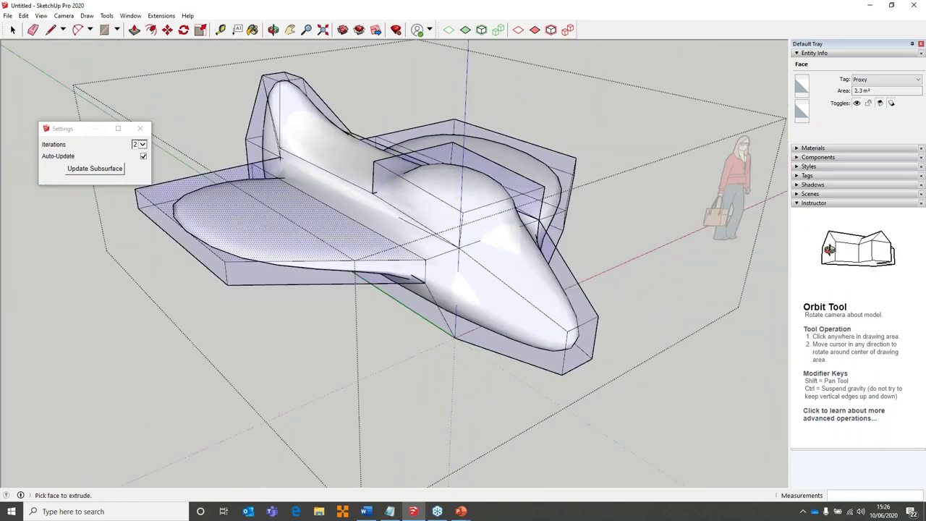
{"action": "left_click", "coordinate": [139, 144]}
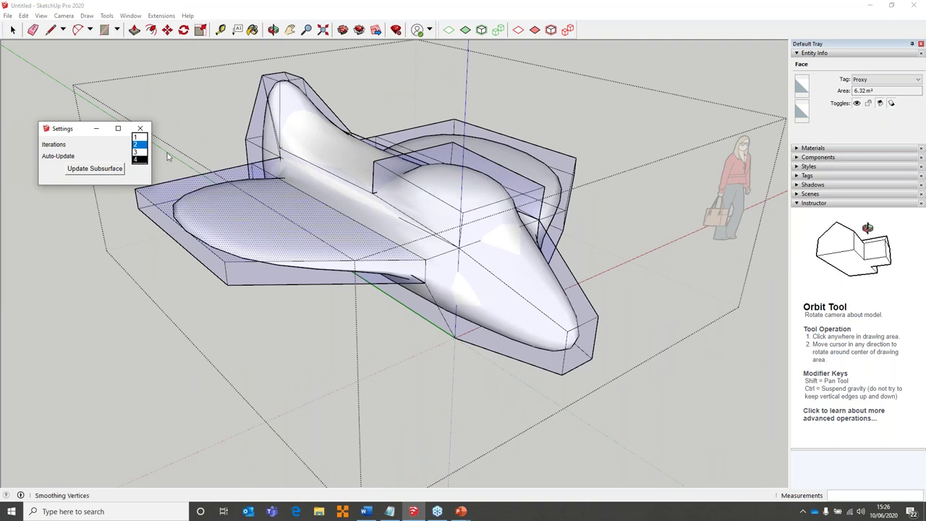
{"action": "left_click", "coordinate": [139, 160]}
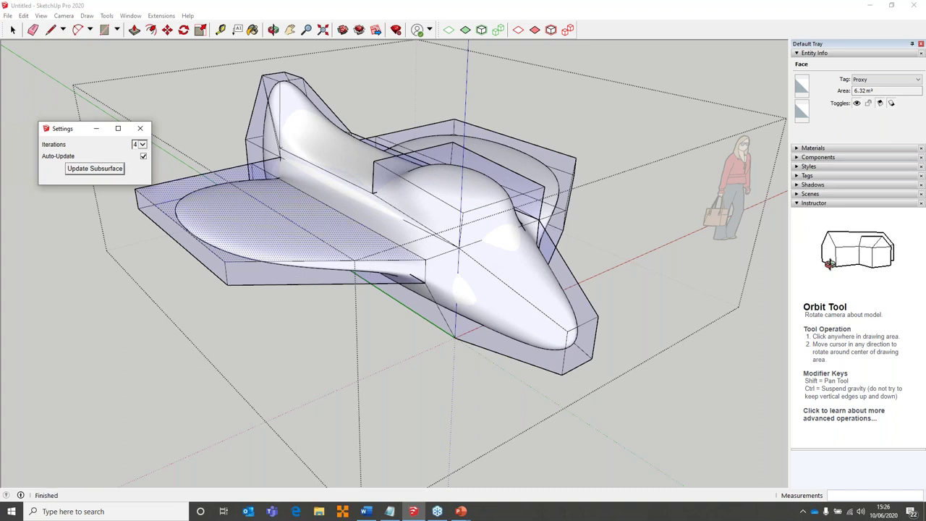
{"action": "left_click_drag", "start_coordinate": [311, 289], "coordinate": [109, 293]}
{"action": "middle_click_drag", "start_coordinate": [109, 293], "coordinate": [138, 159]}
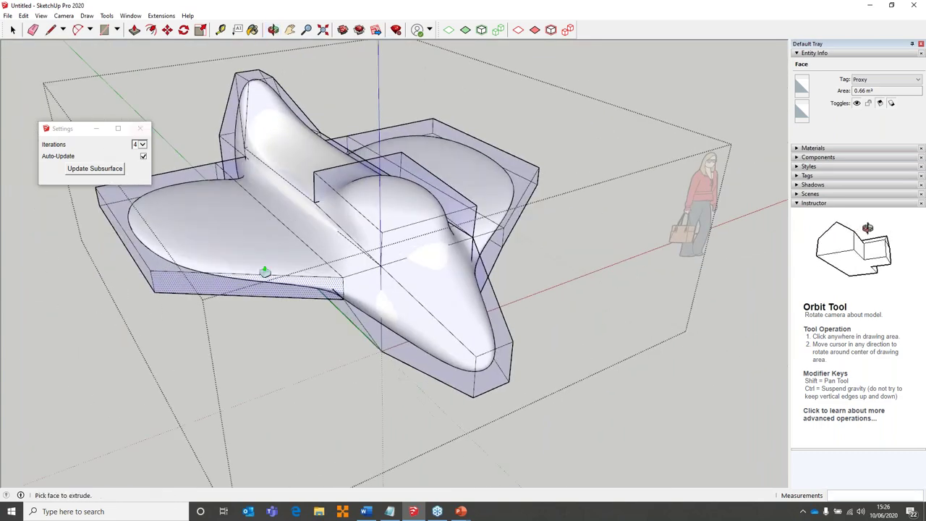
Close the subdivision settings, leave group editing, and open the commands available for the whole aircraft group
{"action": "left_click", "coordinate": [148, 128]}
{"action": "middle_click_drag", "start_coordinate": [405, 290], "coordinate": [506, 304]}
{"action": "key", "text": "space"}
{"action": "middle_click_drag", "start_coordinate": [405, 290], "coordinate": [325, 200]}
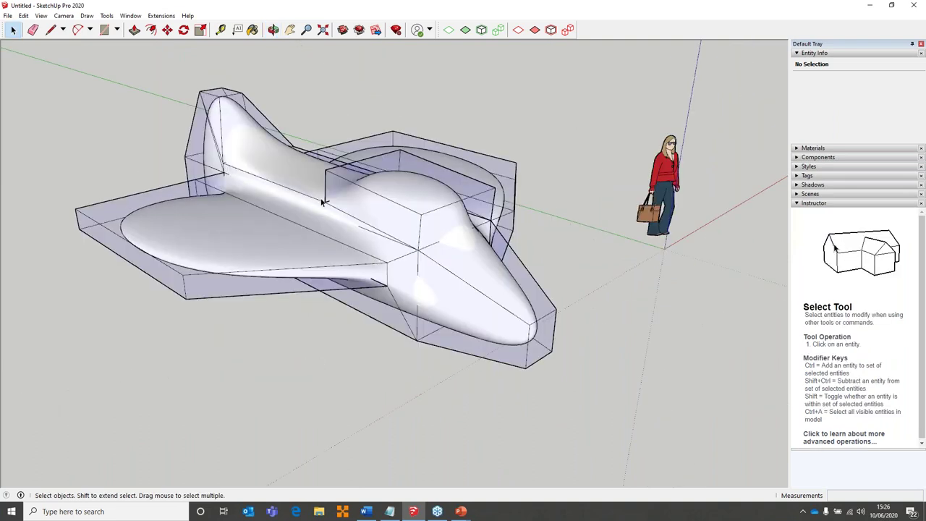
{"action": "left_click", "coordinate": [314, 240]}
{"action": "right_click", "coordinate": [309, 211]}
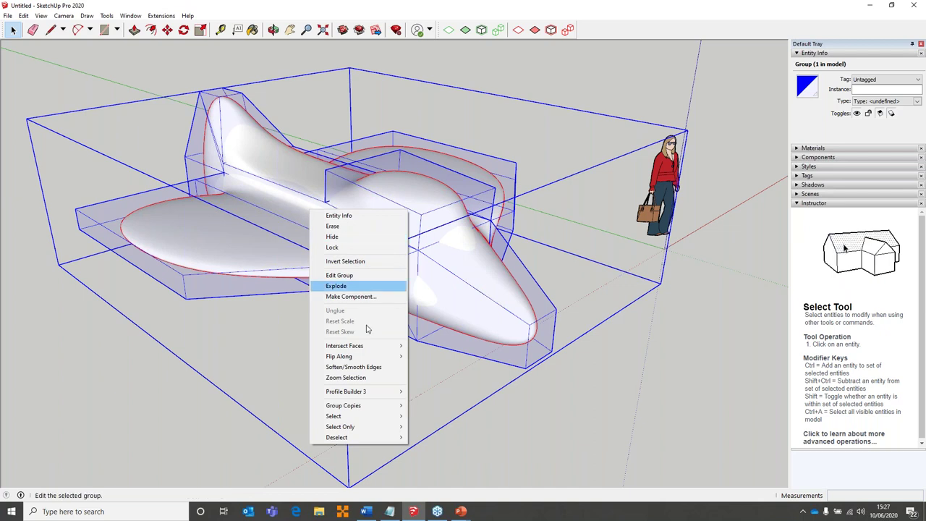
Explode the aircraft's outer group and erase its boxy control mesh, leaving only the smoothed component
{"action": "left_click", "coordinate": [337, 286]}
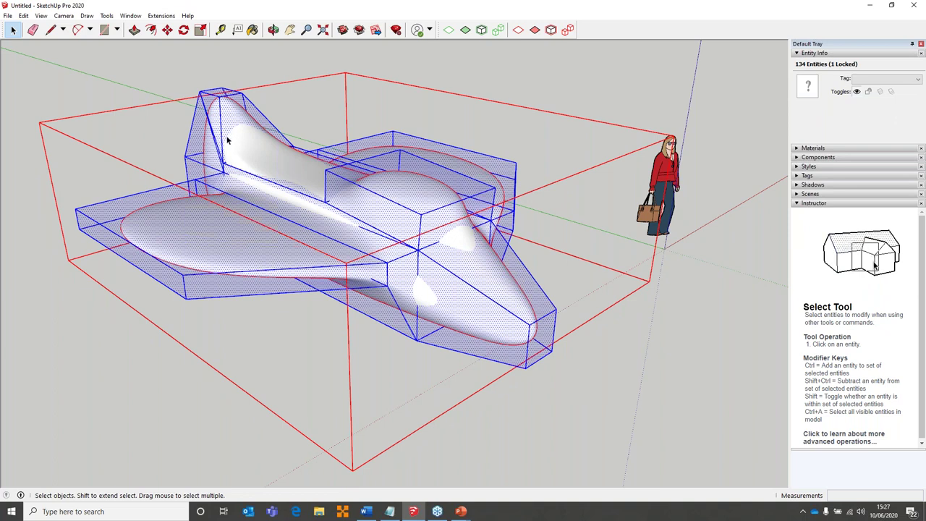
{"action": "right_click", "coordinate": [233, 141]}
{"action": "left_click", "coordinate": [275, 153]}
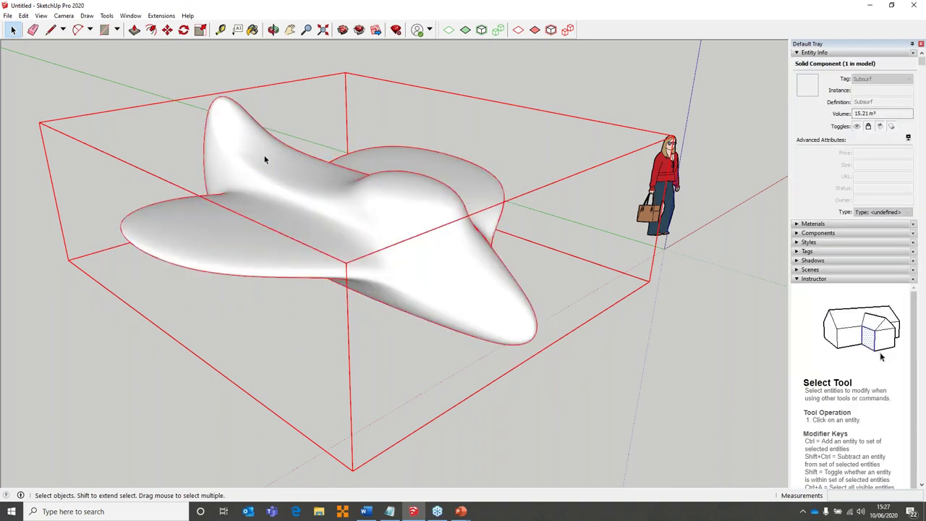
Examine the smoothed aircraft component from several angles
{"action": "right_click", "coordinate": [265, 160]}
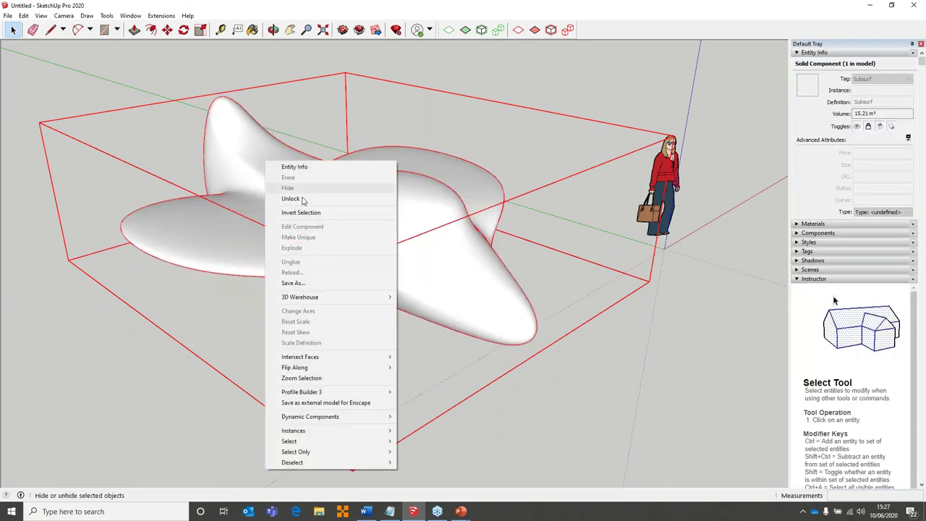
{"action": "left_click", "coordinate": [214, 264]}
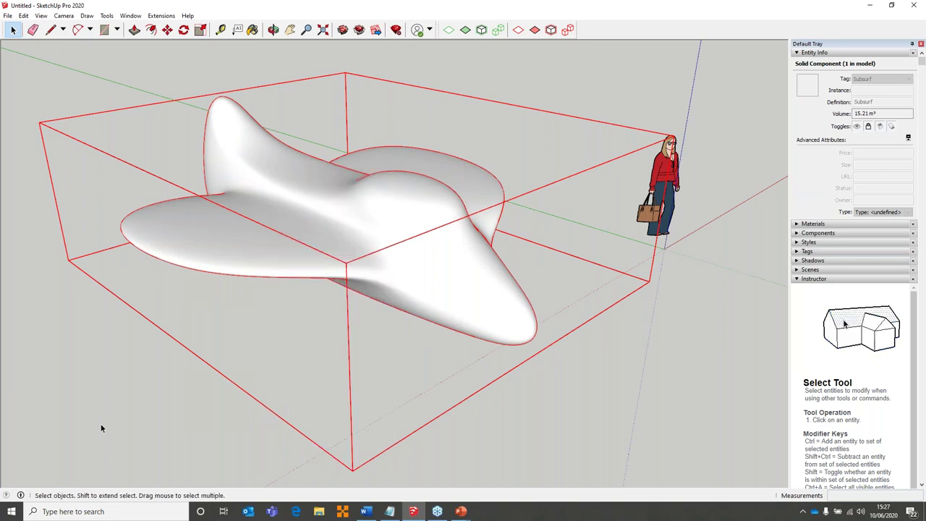
{"action": "left_click", "coordinate": [215, 265]}
{"action": "middle_click_drag", "start_coordinate": [486, 294], "coordinate": [366, 250]}
{"action": "middle_click_drag", "start_coordinate": [467, 269], "coordinate": [300, 238]}
{"action": "right_click", "coordinate": [362, 194]}
{"action": "left_click", "coordinate": [400, 205]}
{"action": "scroll", "coordinate": [300, 238], "scroll_direction": "up", "scroll_amount": 5}
{"action": "middle_click_drag", "start_coordinate": [593, 296], "coordinate": [563, 263]}
{"action": "middle_click_drag", "start_coordinate": [480, 234], "coordinate": [448, 220]}
{"action": "left_click", "coordinate": [447, 219]}
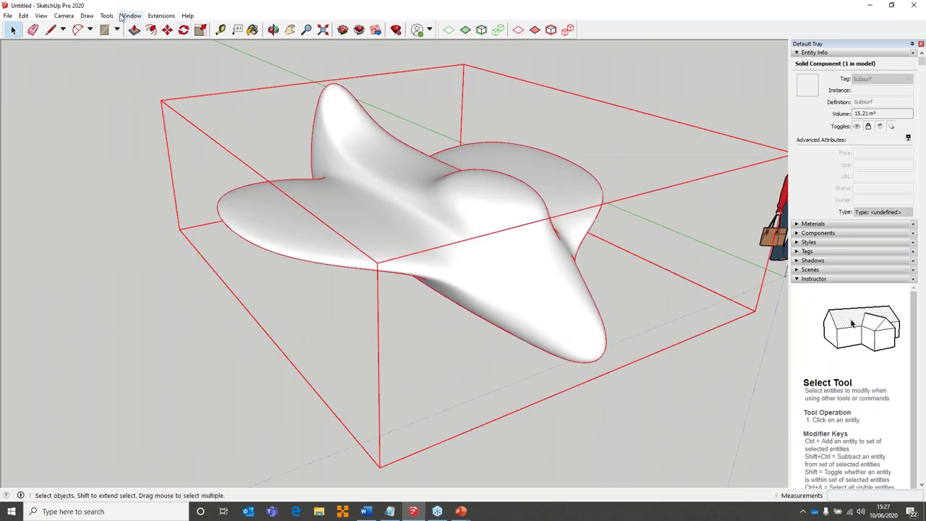
Show the Artisan toolset and try one of its sculpting tools on the aircraft
{"action": "left_click", "coordinate": [106, 16]}
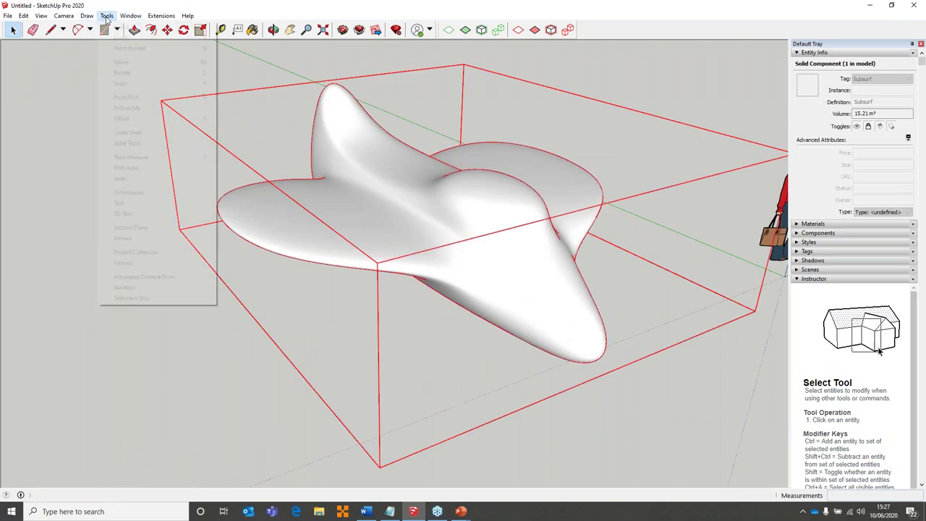
{"action": "left_click", "coordinate": [61, 27]}
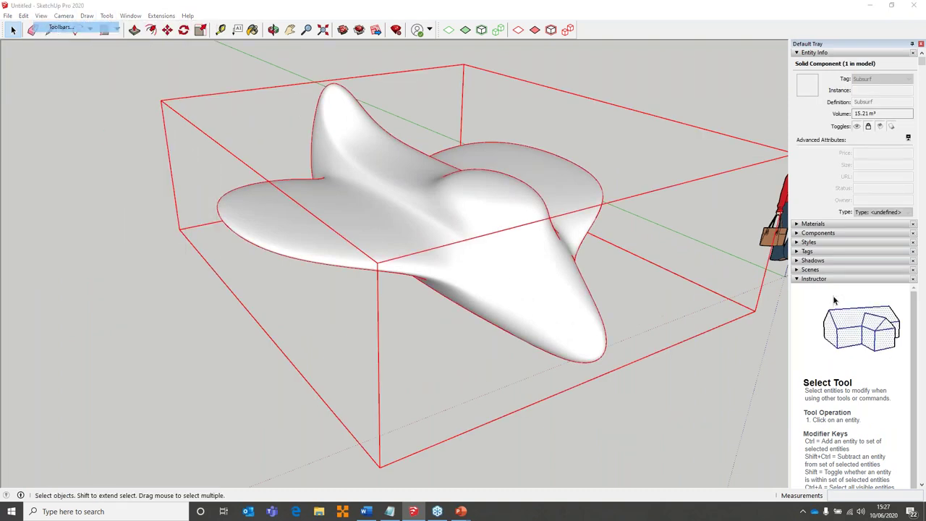
{"action": "left_click", "coordinate": [377, 225]}
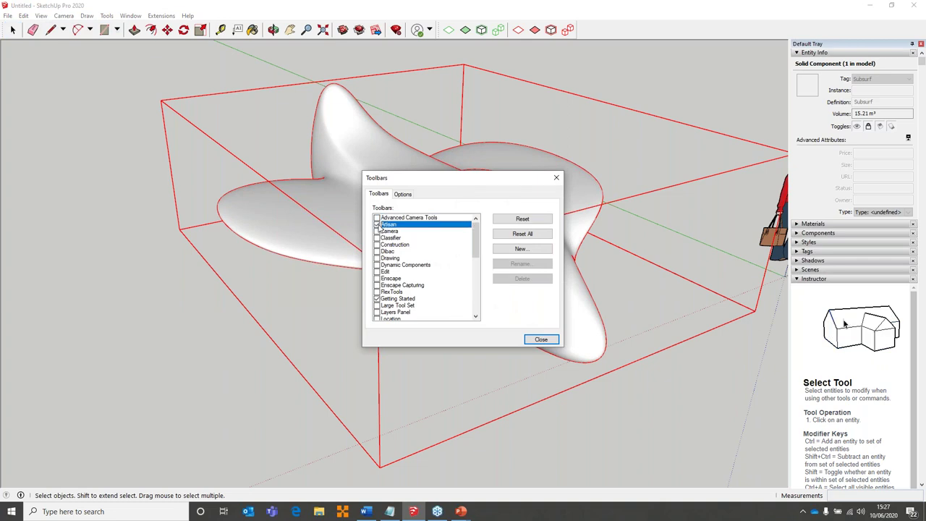
{"action": "left_click", "coordinate": [541, 340]}
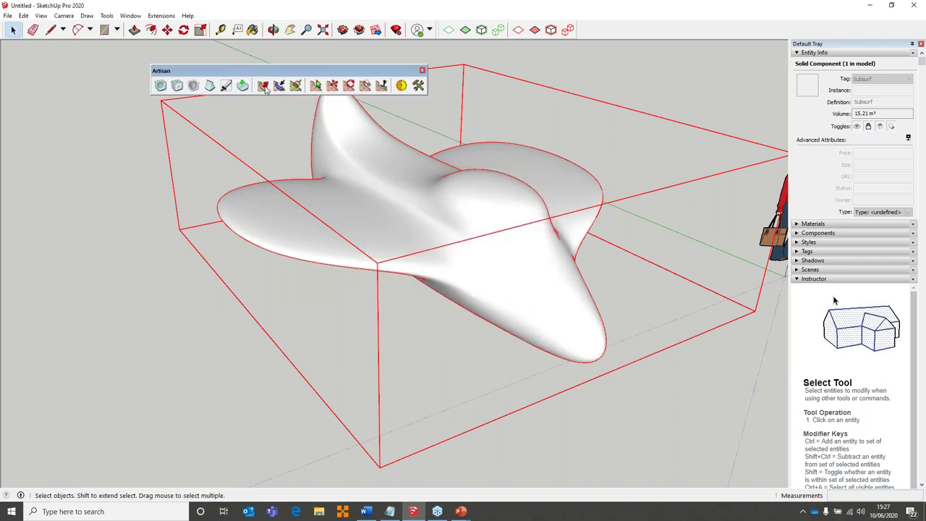
{"action": "left_click", "coordinate": [263, 86]}
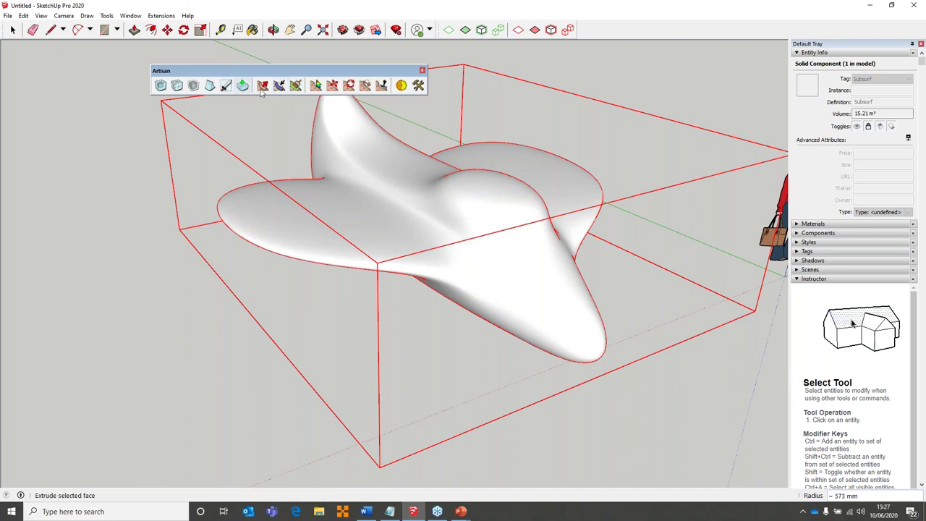
{"action": "mouse_move", "coordinate": [473, 267]}
{"action": "middle_mouse_down"}
{"action": "mouse_move", "coordinate": [466, 237]}
{"action": "mouse_move", "coordinate": [463, 270]}
{"action": "middle_mouse_up"}
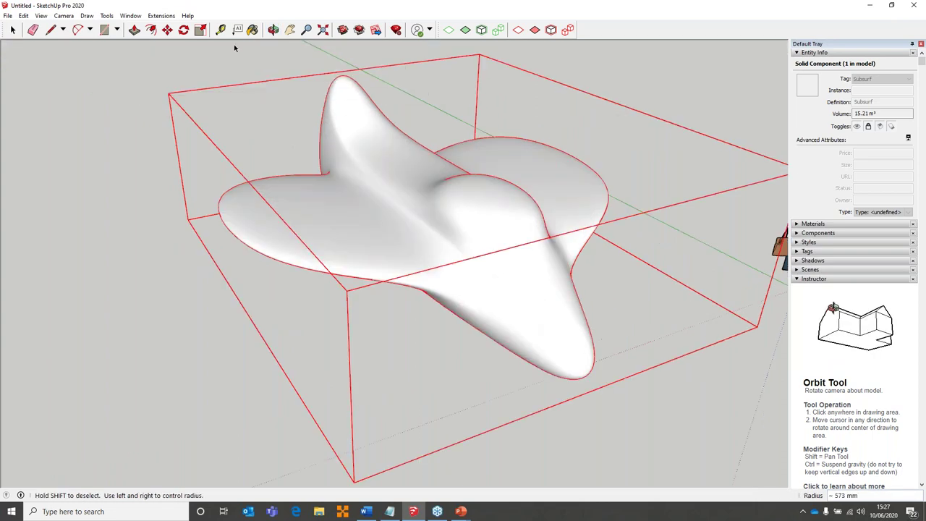
Try drawing a ground rectangle of about 1656 by 2285 mm beside the aircraft, and undo it
{"action": "left_click", "coordinate": [104, 30]}
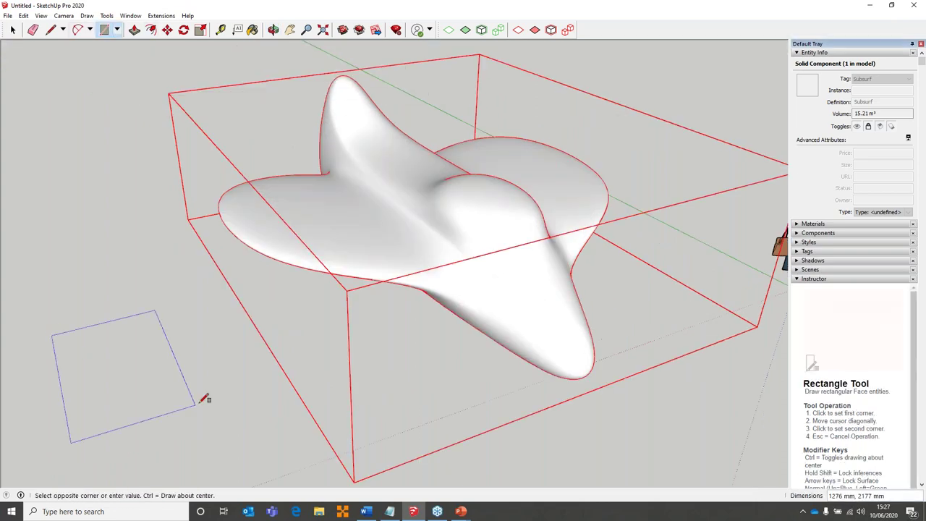
{"action": "left_click", "coordinate": [231, 400]}
{"action": "key", "text": "ctrl+z"}
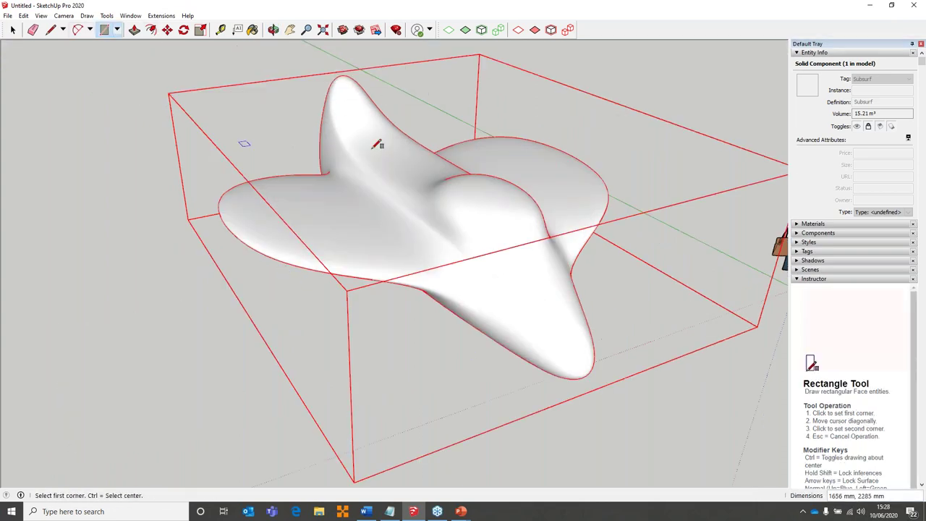
{"action": "key", "text": "space"}
{"action": "key", "text": "o"}
{"action": "left_click_drag", "start_coordinate": [471, 287], "coordinate": [434, 217]}
{"action": "middle_click_drag", "start_coordinate": [471, 232], "coordinate": [490, 200]}
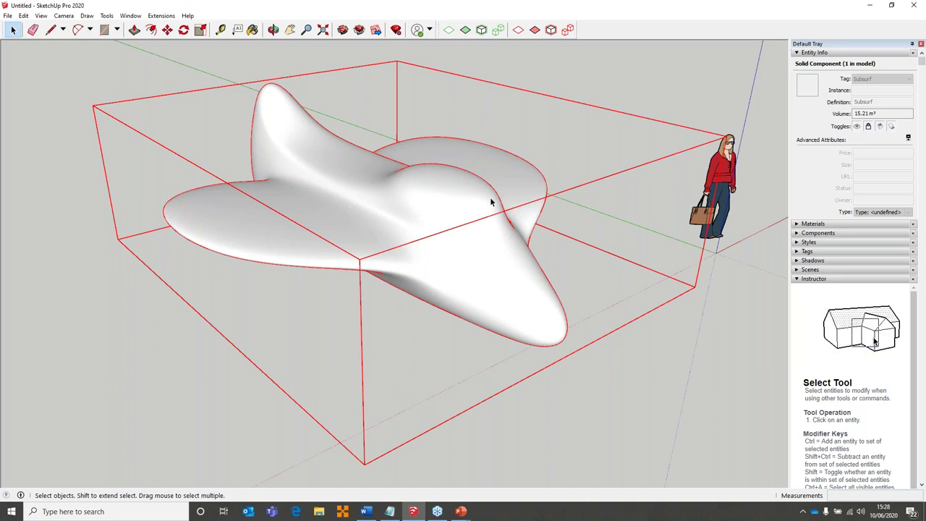
Unlock the smoothed aircraft component and erase it from the model
{"action": "middle_click_drag", "start_coordinate": [511, 225], "coordinate": [434, 231]}
{"action": "left_click", "coordinate": [225, 104]}
{"action": "left_click_drag", "start_coordinate": [232, 74], "coordinate": [608, 440]}
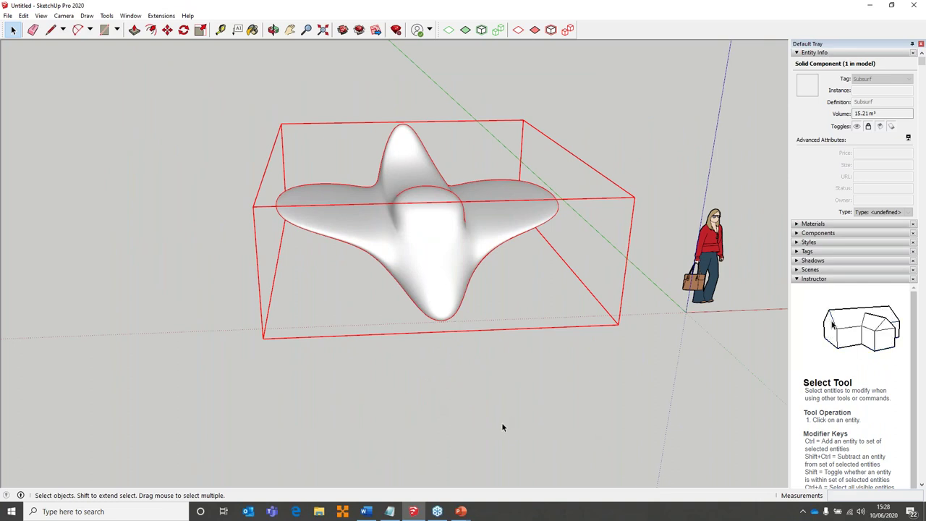
{"action": "middle_click_drag", "start_coordinate": [451, 391], "coordinate": [478, 373]}
{"action": "left_click", "coordinate": [7, 16]}
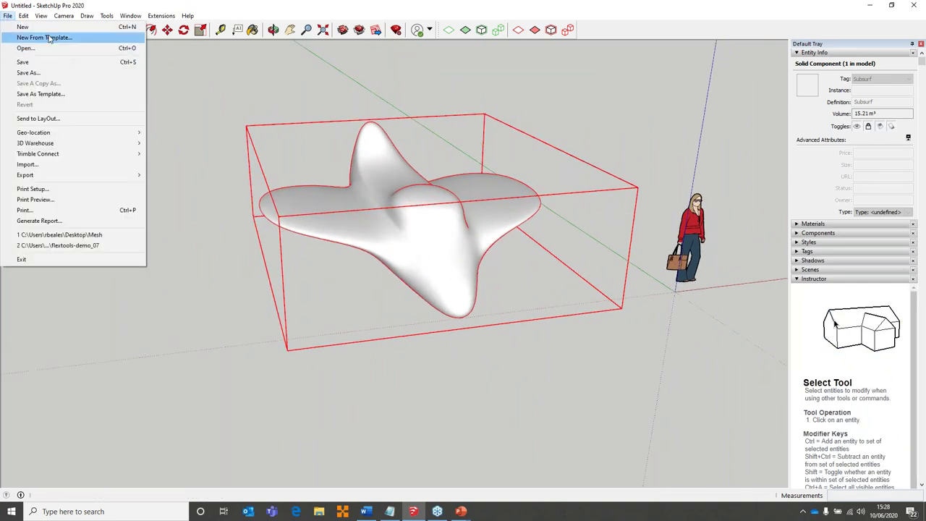
{"action": "left_click", "coordinate": [430, 239]}
{"action": "right_click", "coordinate": [429, 256]}
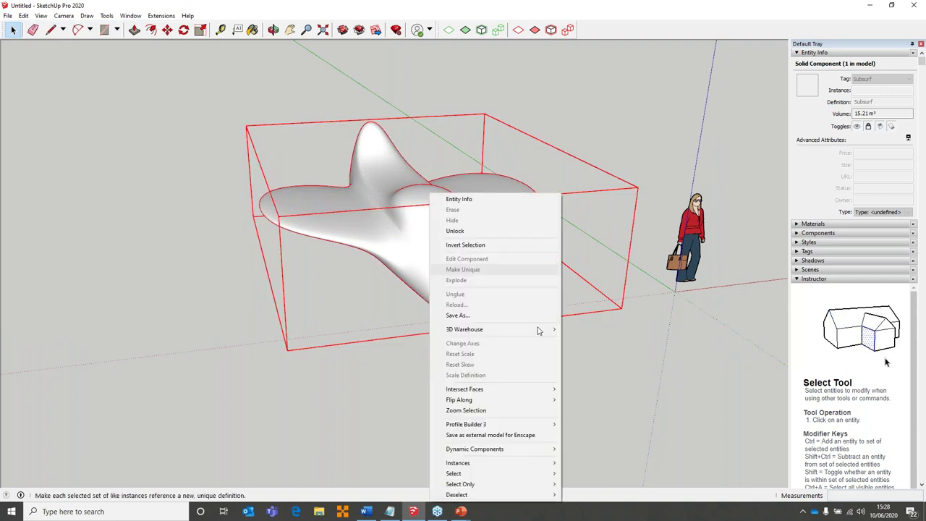
{"action": "left_click", "coordinate": [470, 230]}
{"action": "right_click", "coordinate": [430, 182]}
{"action": "left_click", "coordinate": [452, 198]}
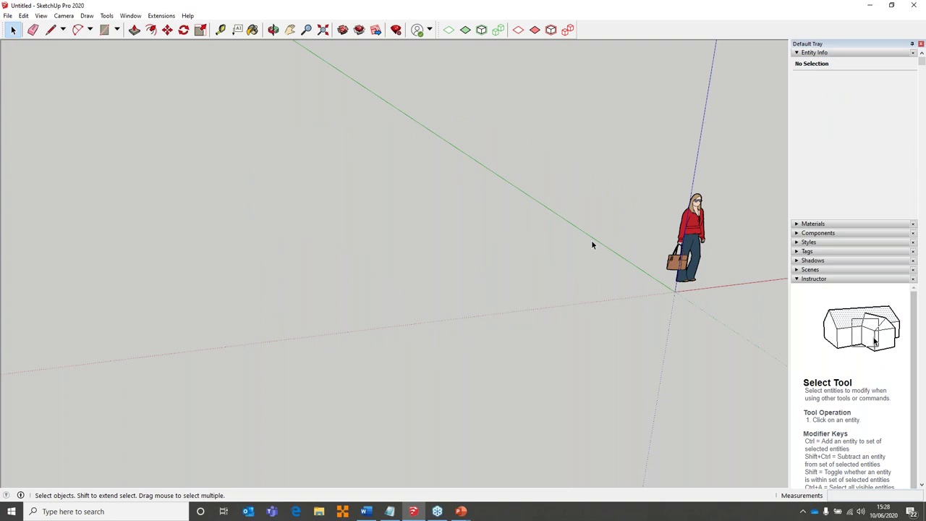
Import the Floor Plan file as an image and place it flat on the ground, about 3310 mm wide
{"action": "middle_click_drag", "start_coordinate": [614, 230], "coordinate": [450, 239]}
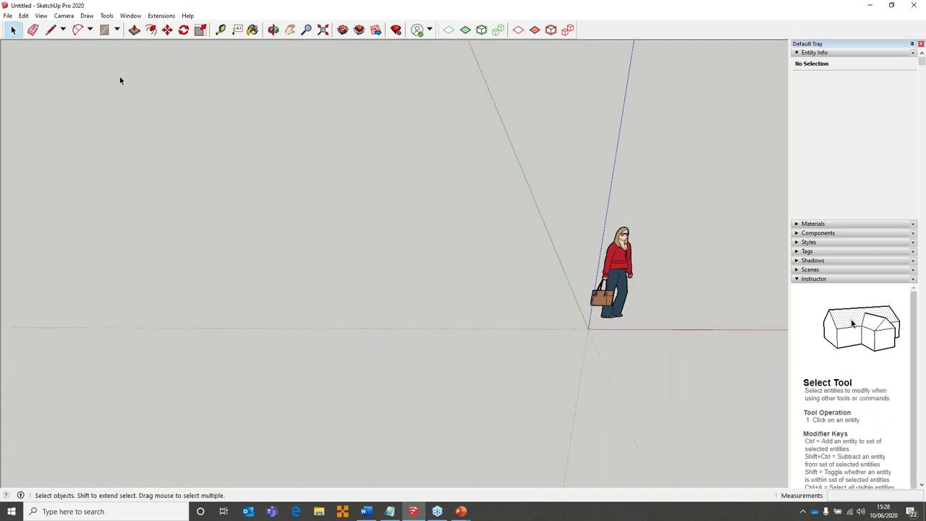
{"action": "left_click", "coordinate": [23, 16]}
{"action": "mouse_move", "coordinate": [42, 15]}
{"action": "mouse_move", "coordinate": [7, 15]}
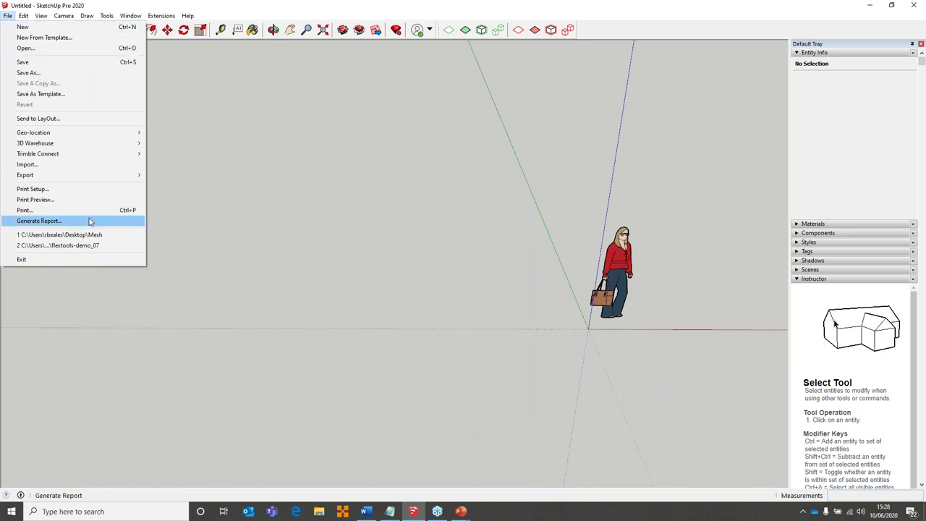
{"action": "left_click", "coordinate": [77, 168]}
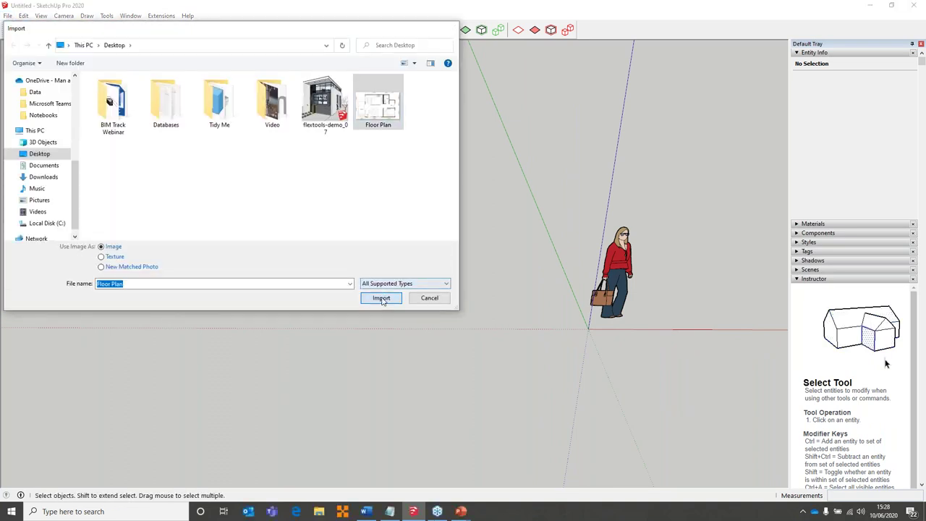
{"action": "left_click", "coordinate": [382, 298]}
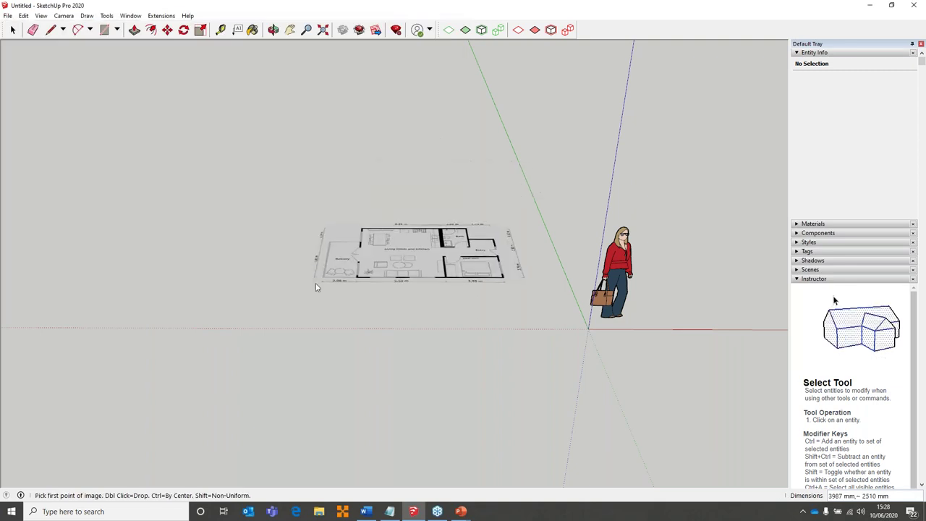
{"action": "middle_click_drag", "start_coordinate": [332, 290], "coordinate": [334, 243]}
{"action": "left_click", "coordinate": [335, 243]}
{"action": "left_click", "coordinate": [540, 265]}
Set the camera to the standard Top view of the floor plan image
{"action": "scroll", "coordinate": [446, 297], "scroll_direction": "up", "scroll_amount": 6}
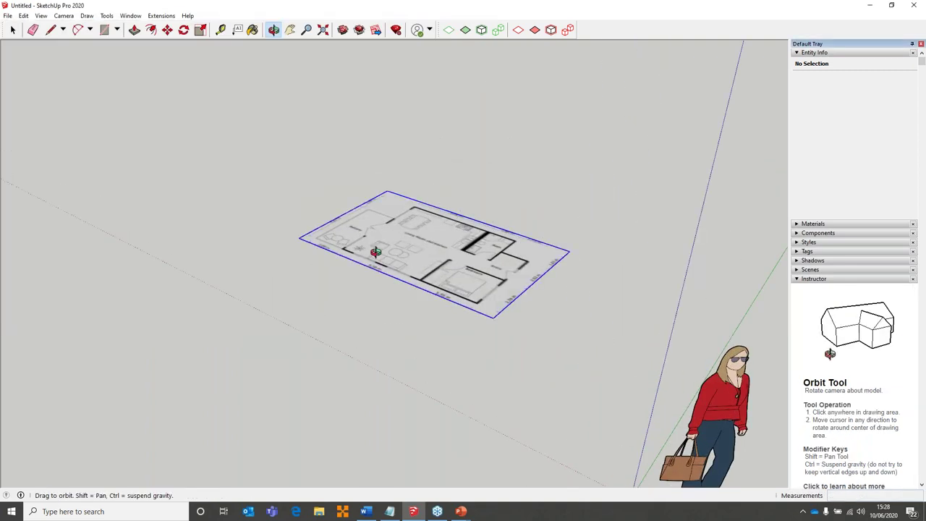
{"action": "scroll", "coordinate": [362, 244], "scroll_direction": "up", "scroll_amount": 2}
{"action": "middle_click_drag", "start_coordinate": [496, 231], "coordinate": [478, 288]}
{"action": "scroll", "coordinate": [507, 275], "scroll_direction": "up", "scroll_amount": 2}
{"action": "middle_click_drag", "start_coordinate": [304, 188], "coordinate": [181, 80]}
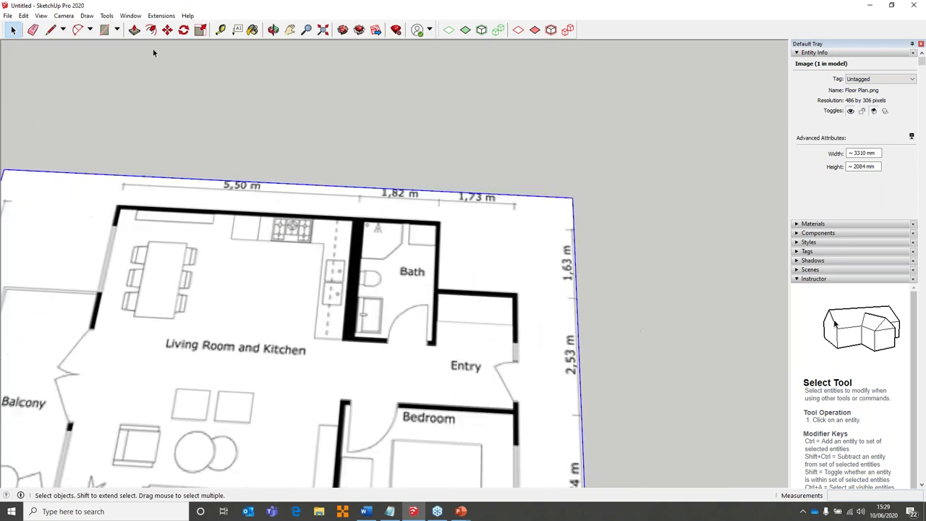
{"action": "left_click", "coordinate": [41, 15]}
{"action": "left_click", "coordinate": [41, 15]}
{"action": "left_click", "coordinate": [64, 15]}
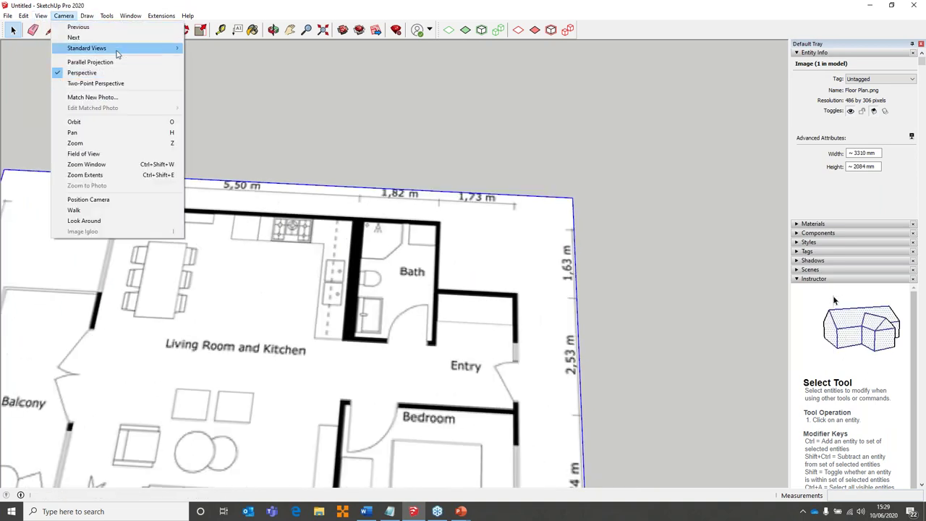
{"action": "mouse_move", "coordinate": [117, 51]}
{"action": "left_click", "coordinate": [199, 48]}
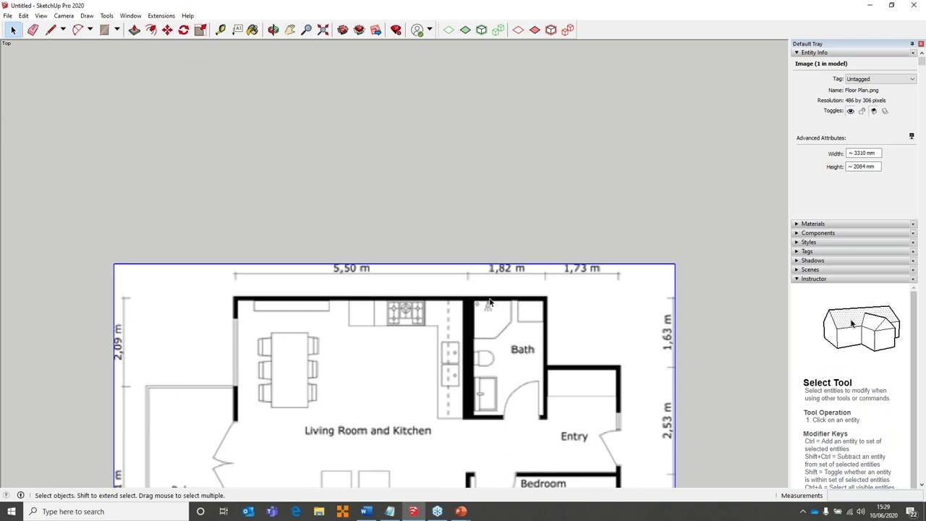
Resize the model with the Tape Measure tool so the bathroom's top outer wall measures 1820 mm
{"action": "scroll", "coordinate": [511, 320], "scroll_direction": "up", "scroll_amount": 5}
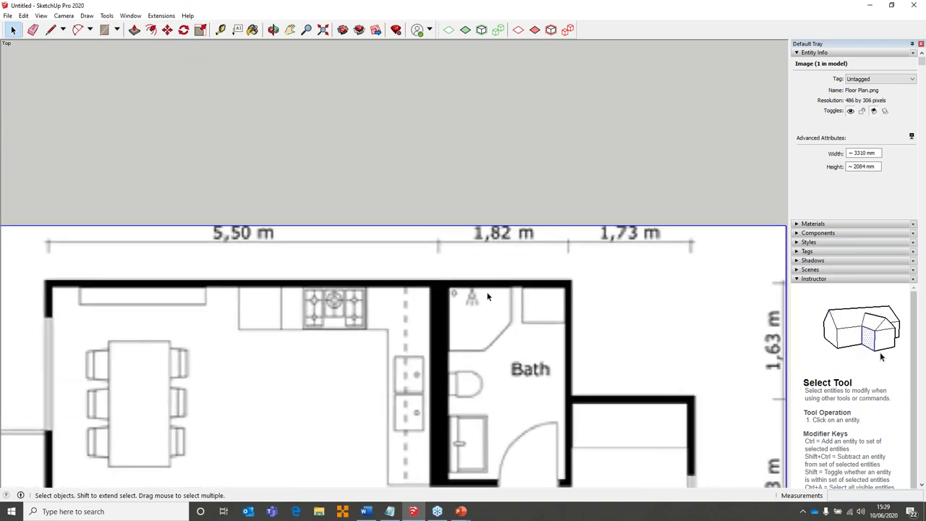
{"action": "left_click", "coordinate": [221, 30]}
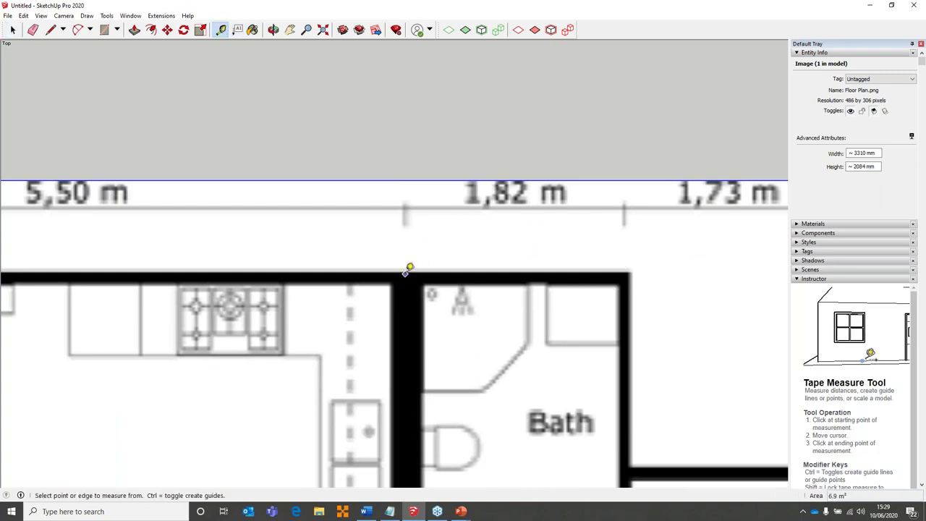
{"action": "left_click", "coordinate": [406, 273]}
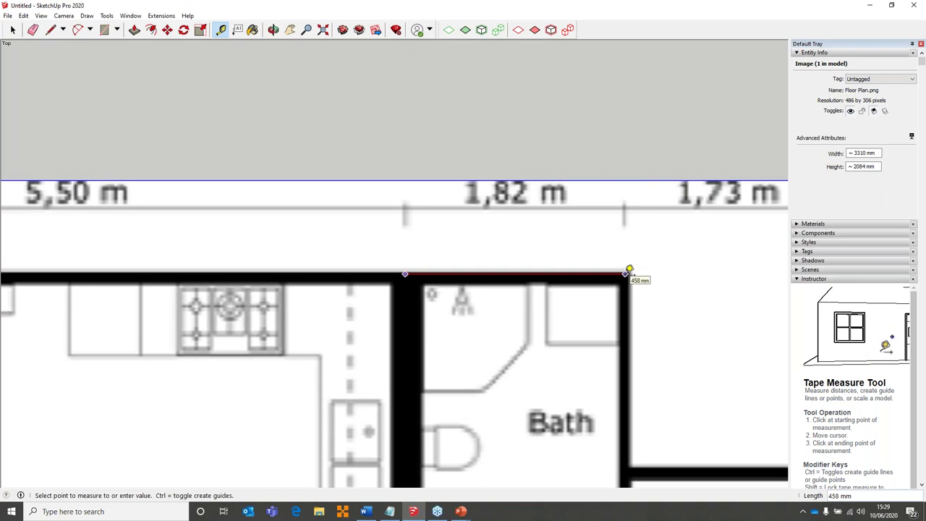
{"action": "left_click", "coordinate": [627, 273]}
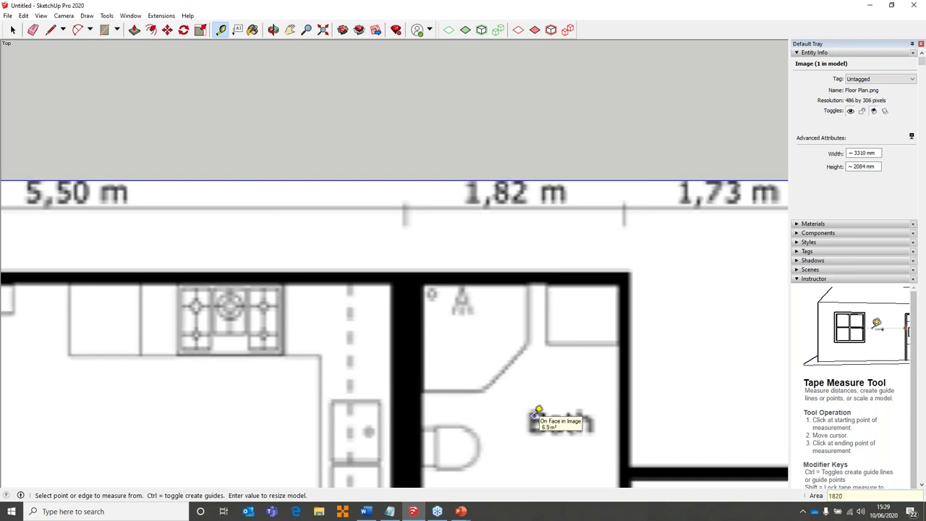
{"action": "key", "text": "Return"}
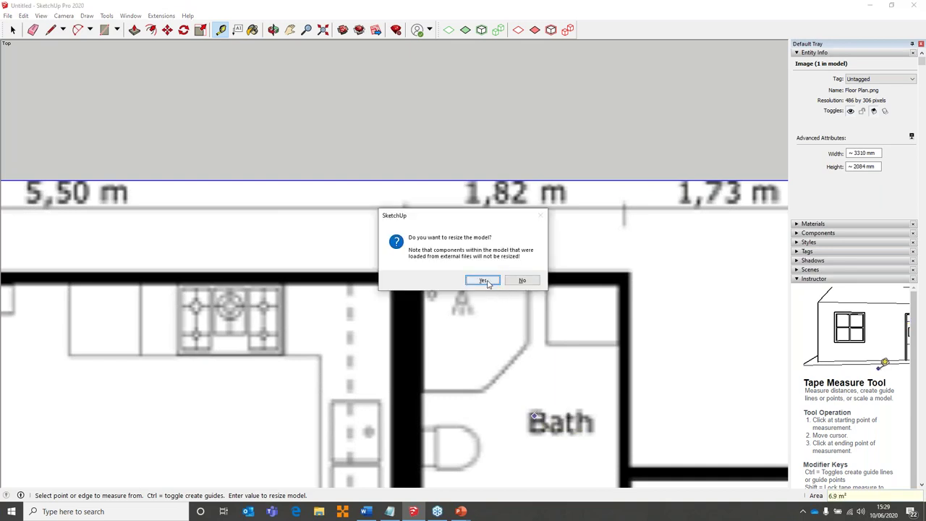
{"action": "left_click", "coordinate": [483, 282]}
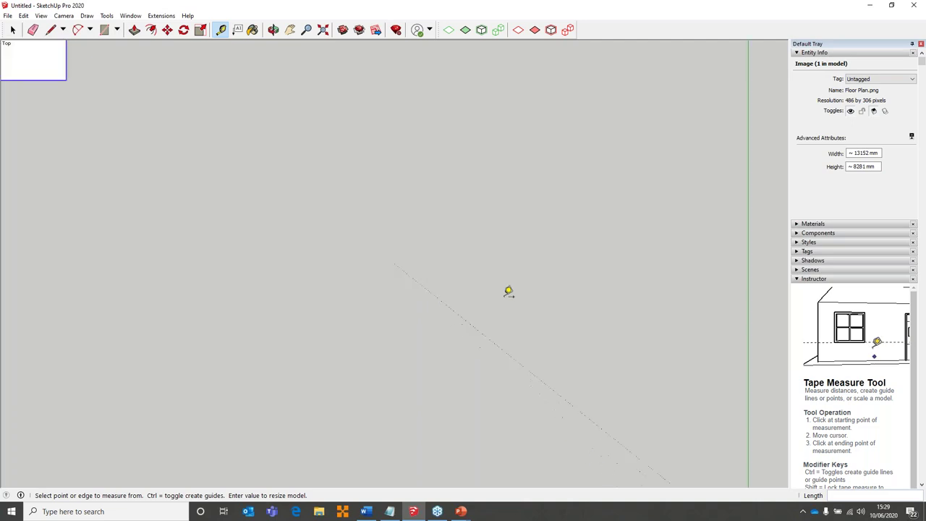
Check the length of the bathroom's top outer wall on the rescaled floor plan with the Line tool
{"action": "scroll", "coordinate": [509, 289], "scroll_direction": "down", "scroll_amount": 3}
{"action": "scroll", "coordinate": [509, 291], "scroll_direction": "down", "scroll_amount": 3}
{"action": "scroll", "coordinate": [480, 285], "scroll_direction": "up", "scroll_amount": 6}
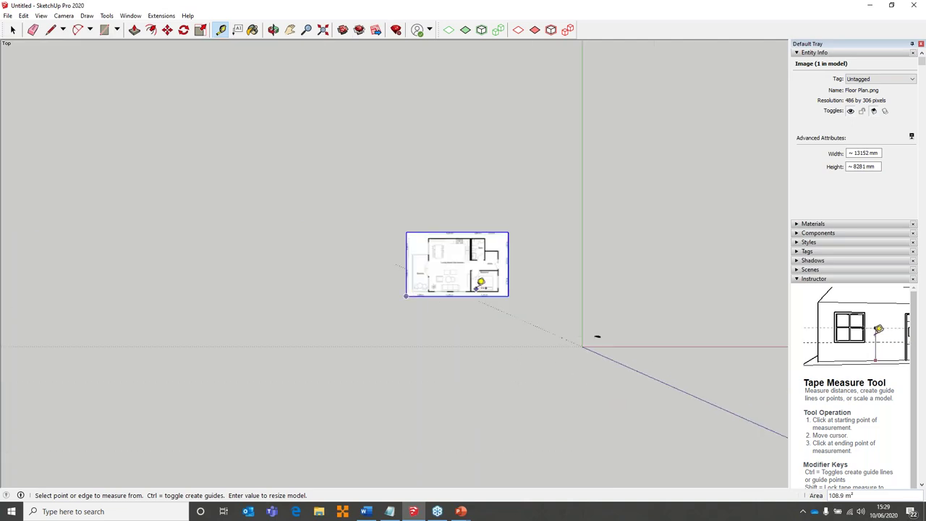
{"action": "key", "text": "space"}
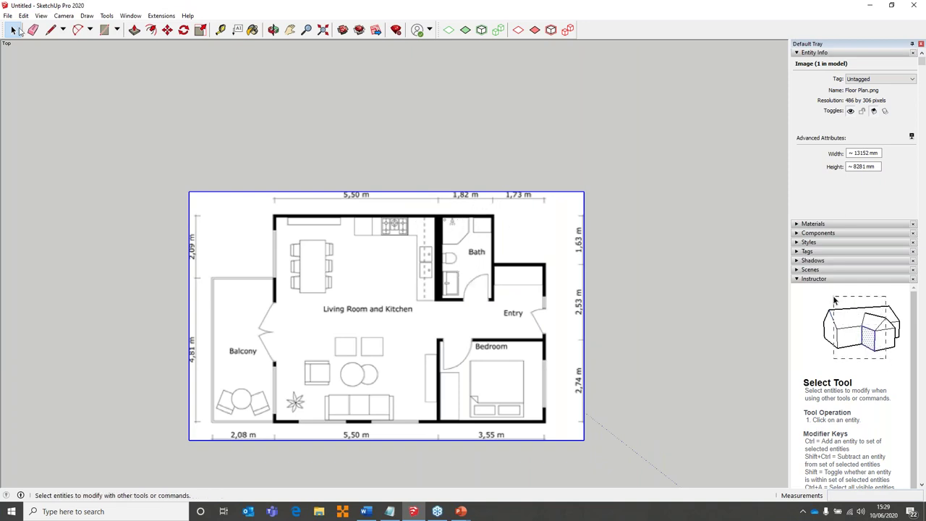
{"action": "left_click", "coordinate": [50, 30]}
{"action": "left_click", "coordinate": [439, 215]}
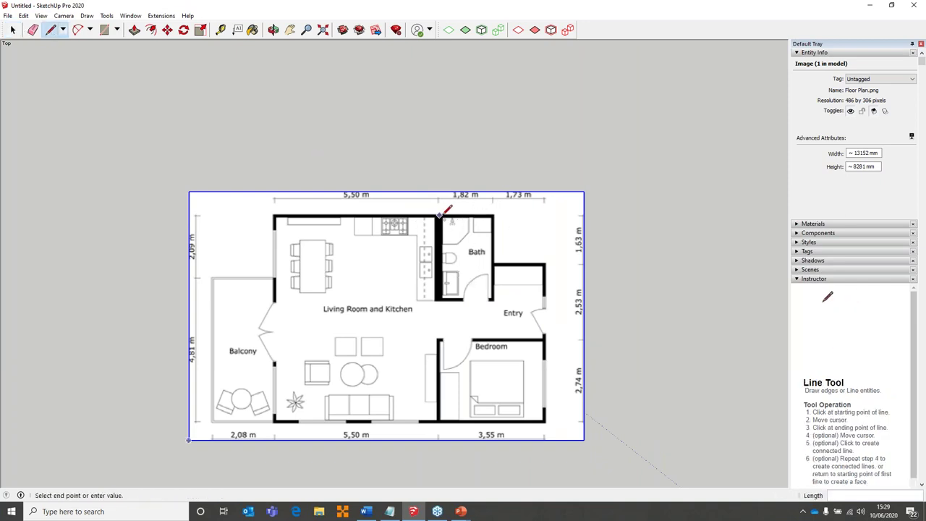
{"action": "left_click", "coordinate": [493, 214]}
{"action": "key", "text": "space"}
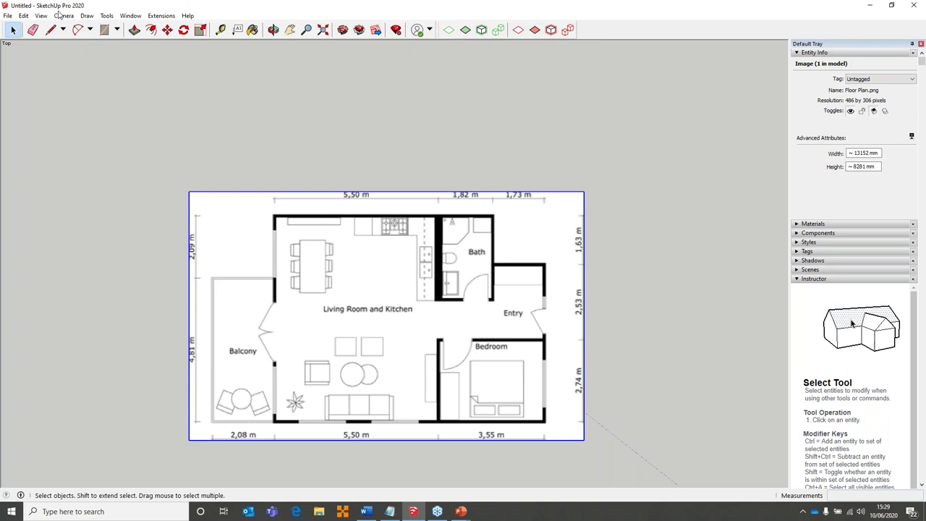
Show the Dibac plugin's tools and place them just above the floor plan image
{"action": "left_click", "coordinate": [41, 15]}
{"action": "left_click", "coordinate": [52, 26]}
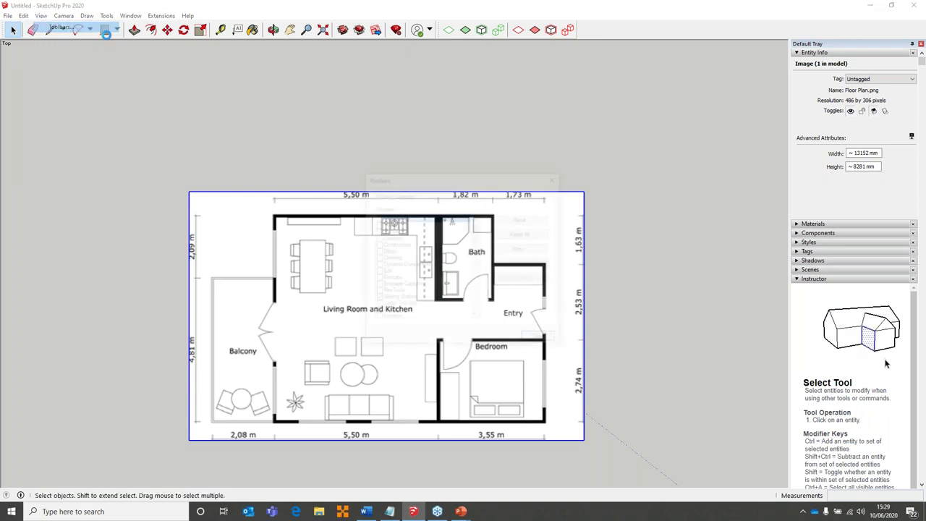
{"action": "left_click", "coordinate": [377, 252]}
{"action": "left_click", "coordinate": [541, 339]}
{"action": "left_click_drag", "start_coordinate": [206, 131], "coordinate": [361, 64]}
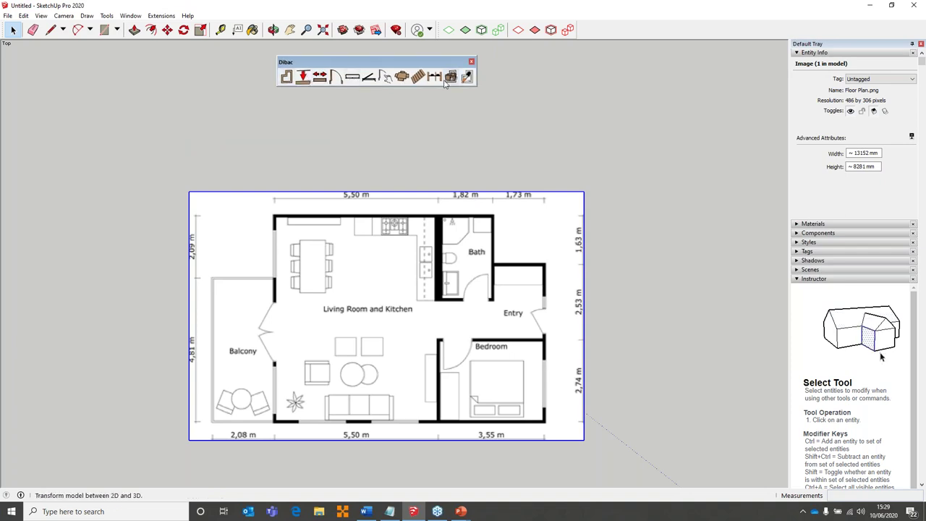
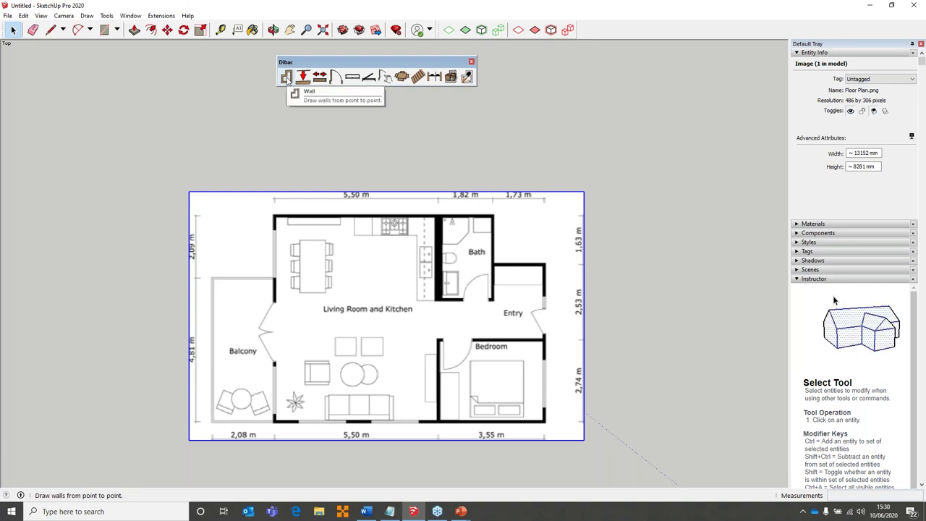
Activate the Dibac Wall tool and switch the face style to X-ray for tracing over the plan
{"action": "left_click", "coordinate": [287, 77]}
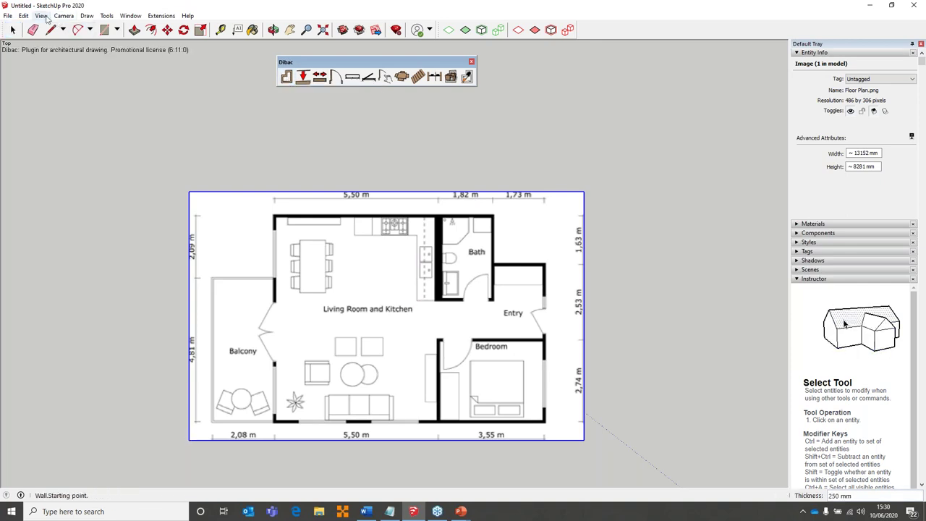
{"action": "left_click", "coordinate": [41, 16]}
{"action": "mouse_move", "coordinate": [81, 166]}
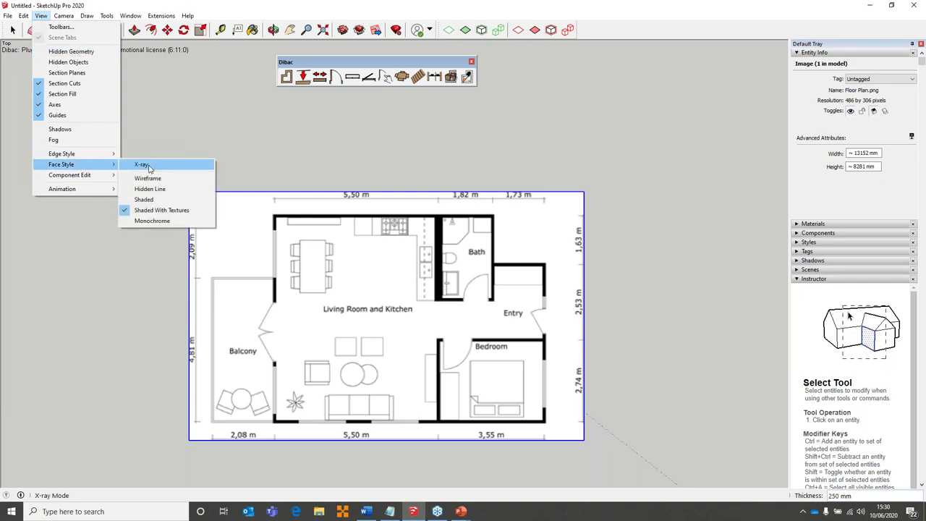
{"action": "left_click", "coordinate": [142, 165]}
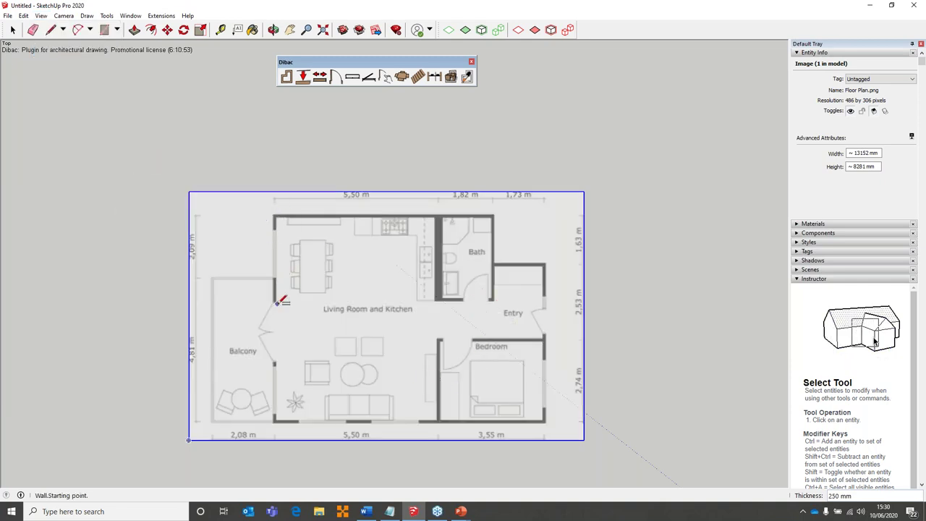
Trace the apartment's closed outer wall loop with 250 mm thick walls, following the stepped corner at the bathroom and entry and excluding the balcony
{"action": "left_click", "coordinate": [275, 420]}
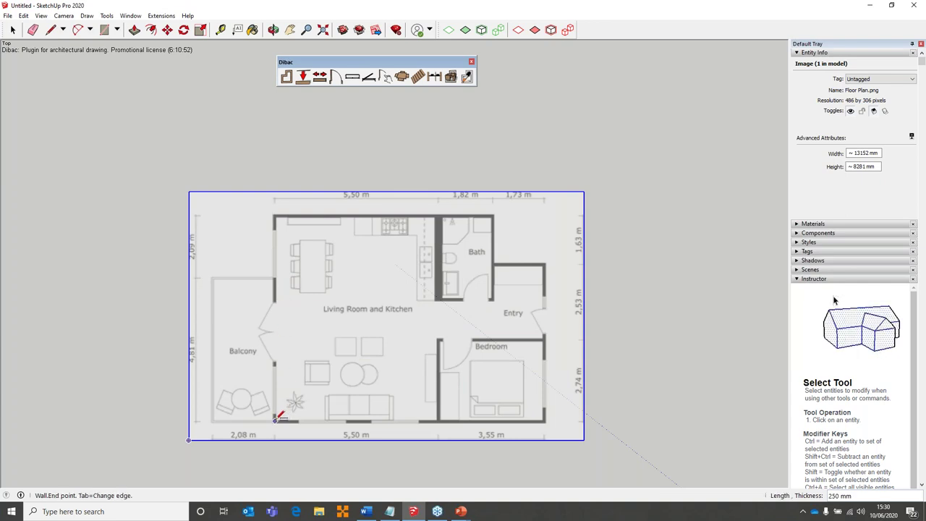
{"action": "left_click", "coordinate": [275, 214]}
{"action": "left_click", "coordinate": [493, 215]}
{"action": "left_click", "coordinate": [493, 265]}
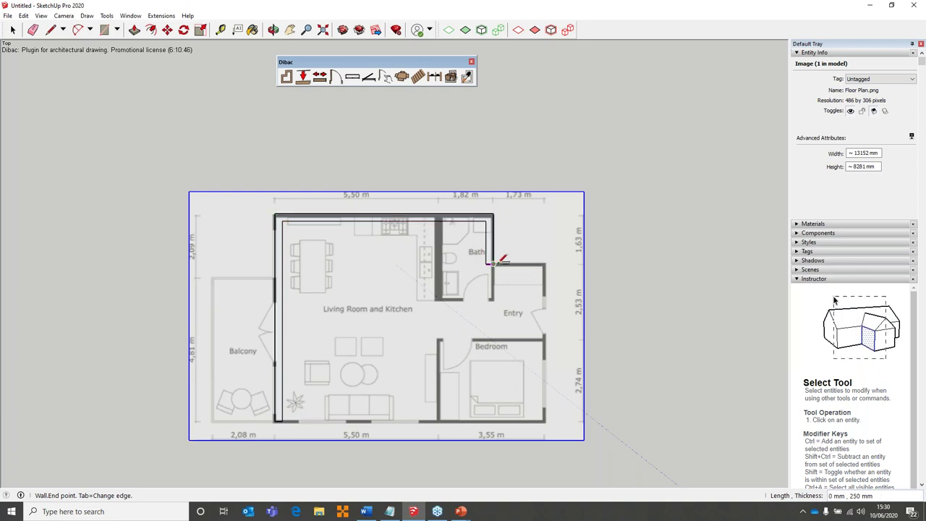
{"action": "left_click", "coordinate": [545, 264]}
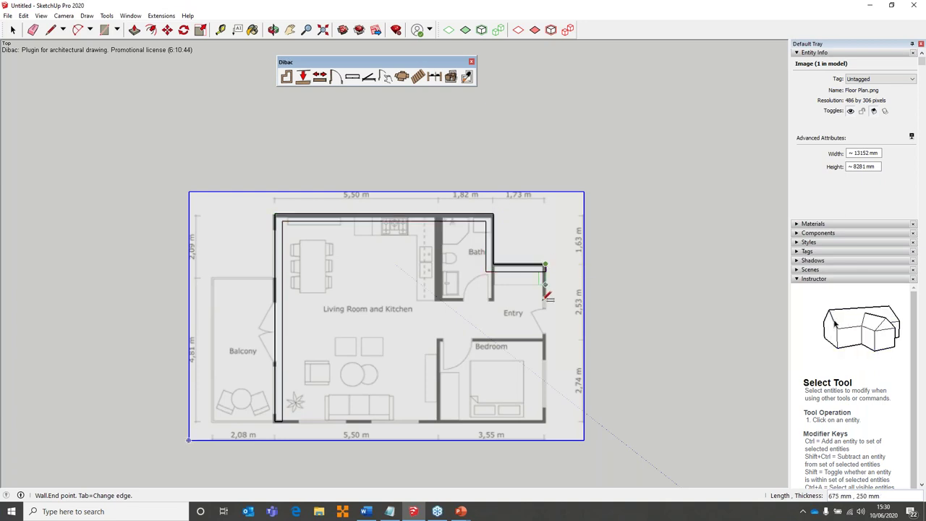
{"action": "left_click", "coordinate": [545, 422]}
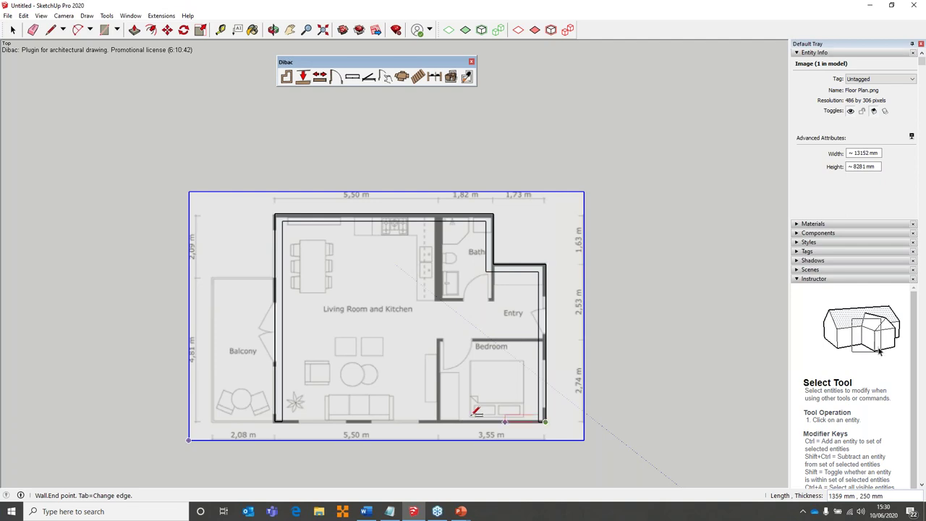
{"action": "left_click", "coordinate": [279, 418]}
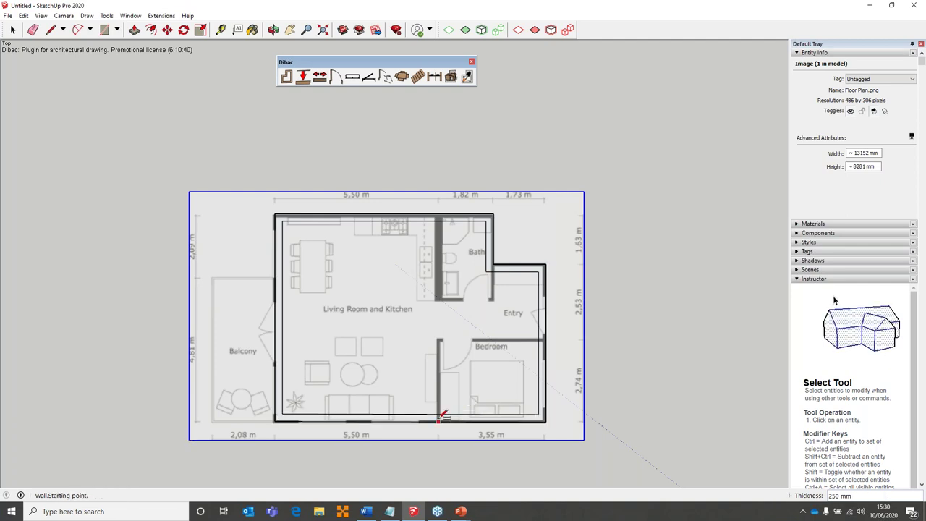
Trace the 250 mm thick interior walls that enclose the bedroom and the bathroom
{"action": "left_click", "coordinate": [439, 338]}
{"action": "left_click", "coordinate": [546, 338]}
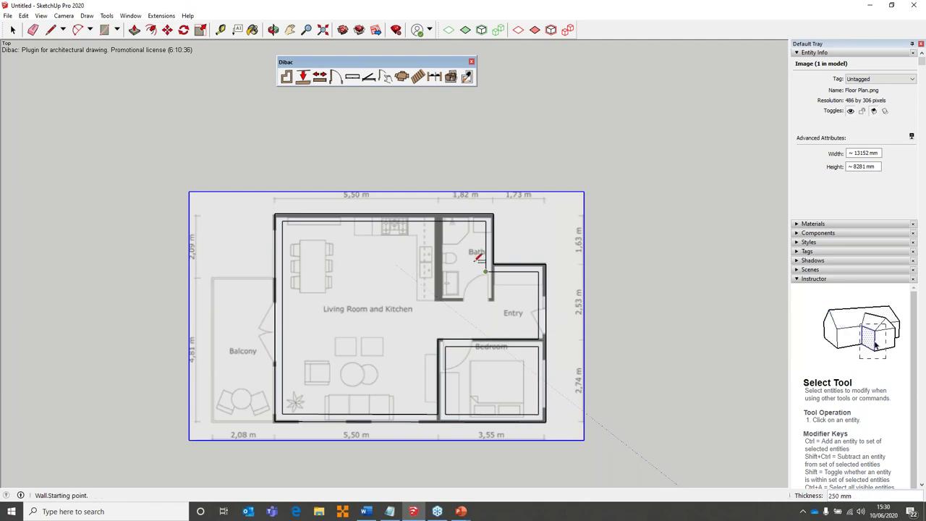
{"action": "left_click", "coordinate": [493, 265]}
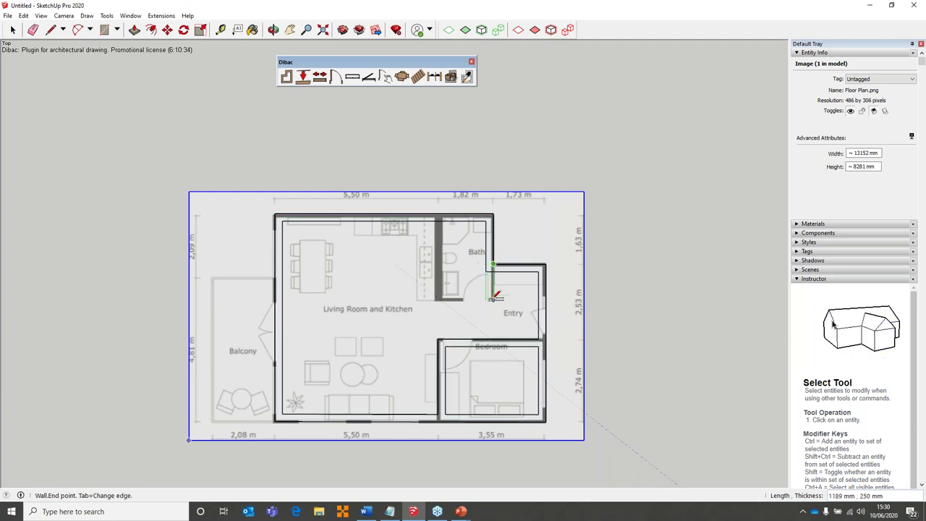
{"action": "left_click", "coordinate": [437, 298]}
{"action": "left_click", "coordinate": [434, 214]}
{"action": "key", "text": "space"}
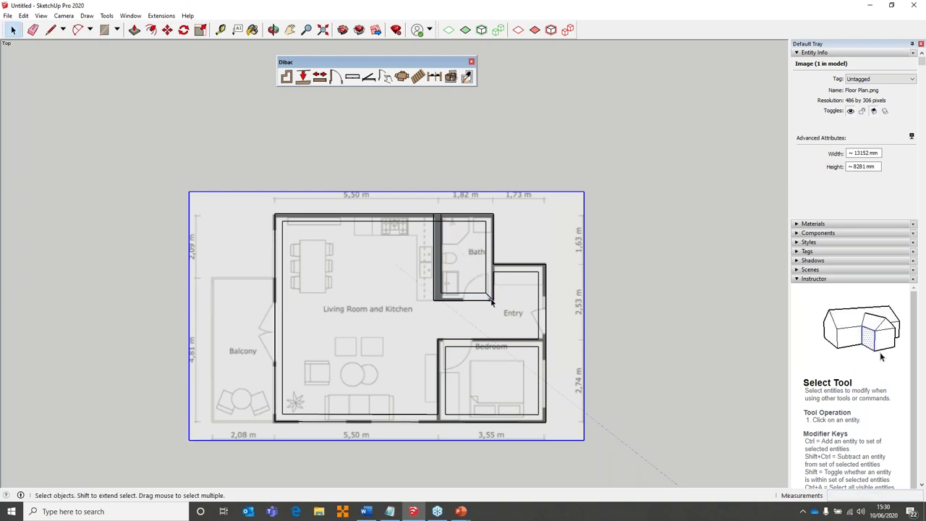
Inspect the traced walls from an angle and return to the standard Top view
{"action": "middle_click_drag", "start_coordinate": [462, 346], "coordinate": [382, 276]}
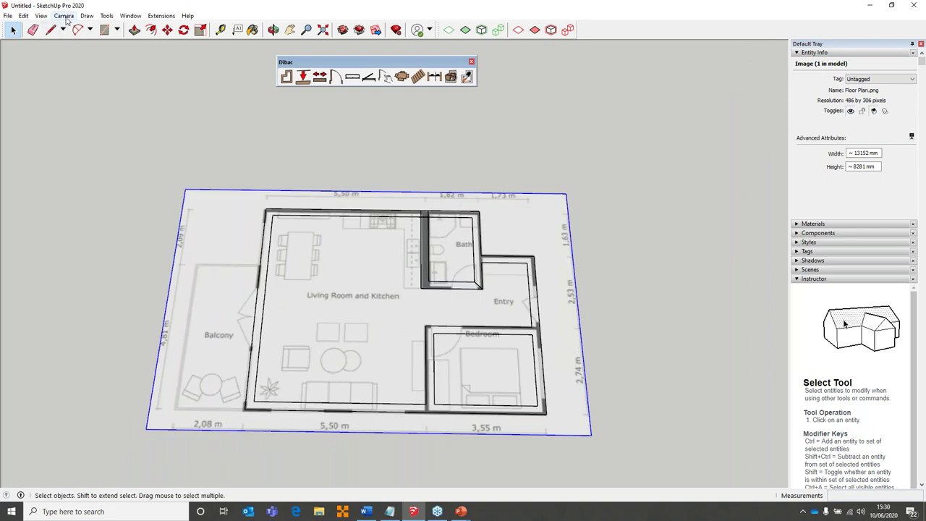
{"action": "left_click", "coordinate": [64, 15]}
{"action": "mouse_move", "coordinate": [81, 48]}
{"action": "left_click", "coordinate": [207, 48]}
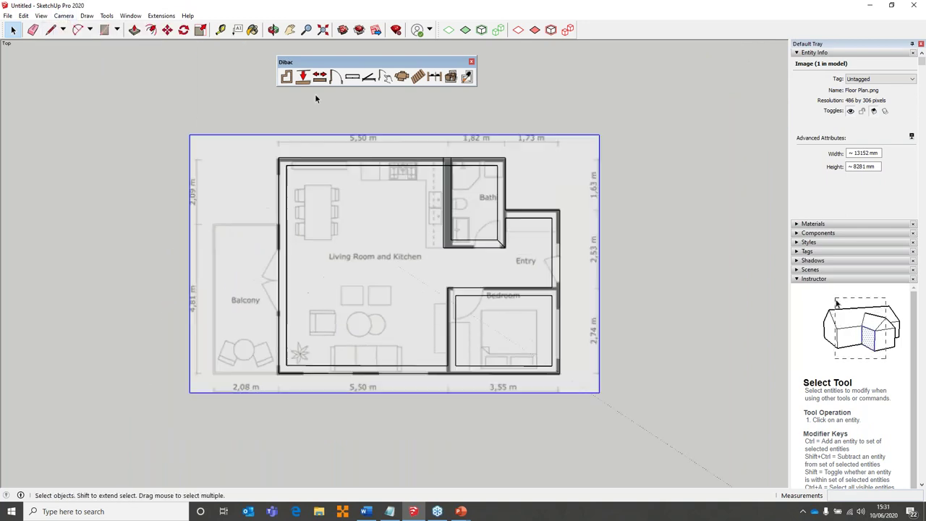
Try to place a Dibac double door with two 721 mm slabs, 2100 mm high, in the balcony wall opening
{"action": "left_click", "coordinate": [336, 78]}
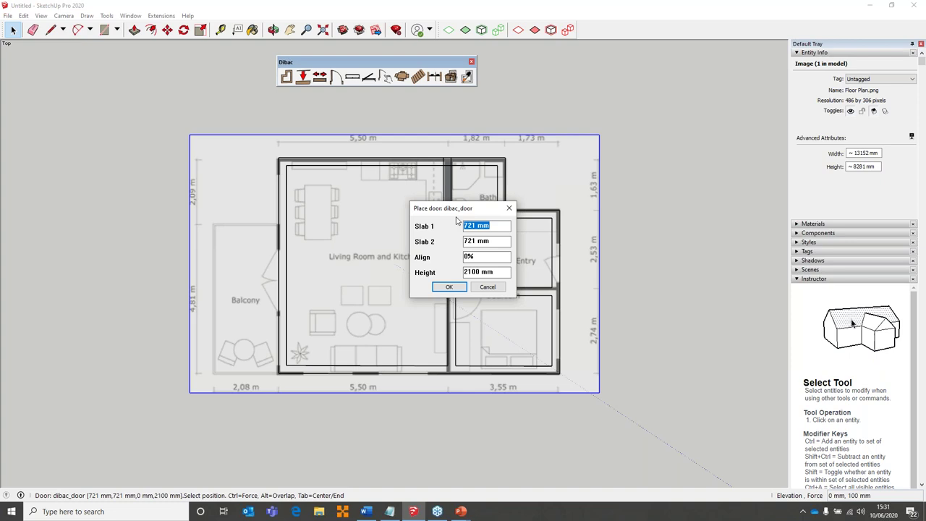
{"action": "key", "text": "Tab"}
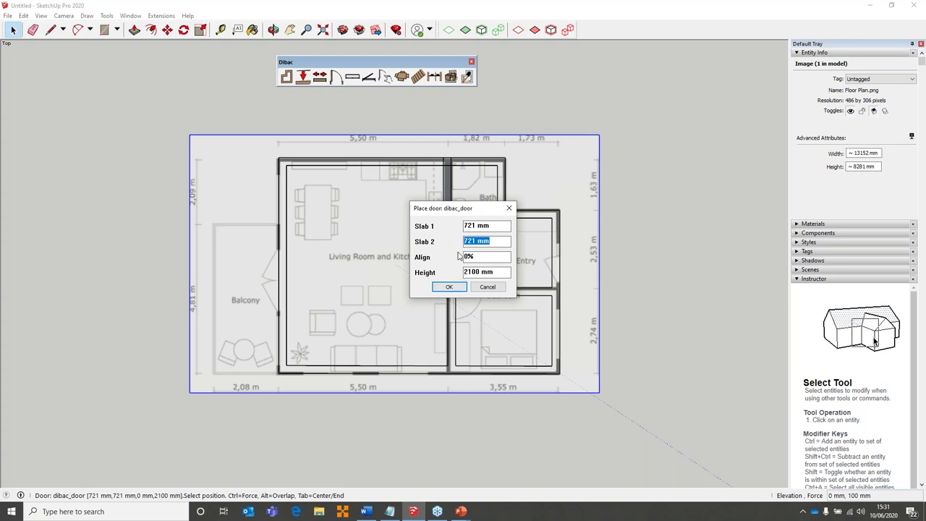
{"action": "left_click", "coordinate": [449, 286]}
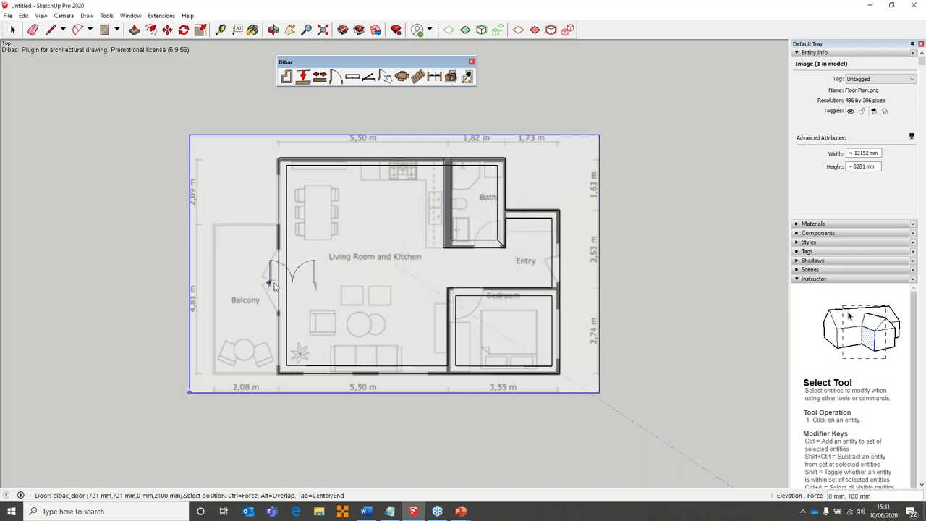
{"action": "scroll", "coordinate": [274, 290], "scroll_direction": "up", "scroll_amount": 1}
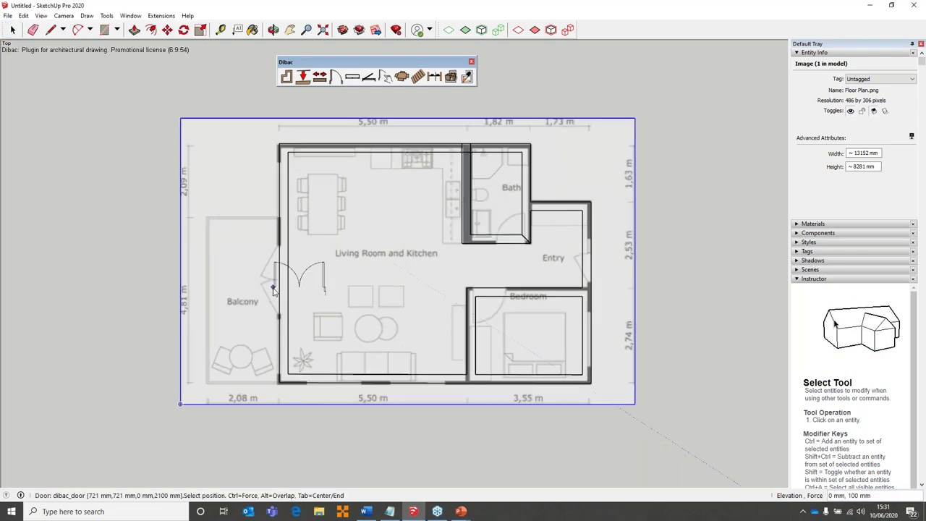
{"action": "scroll", "coordinate": [273, 290], "scroll_direction": "up", "scroll_amount": 2}
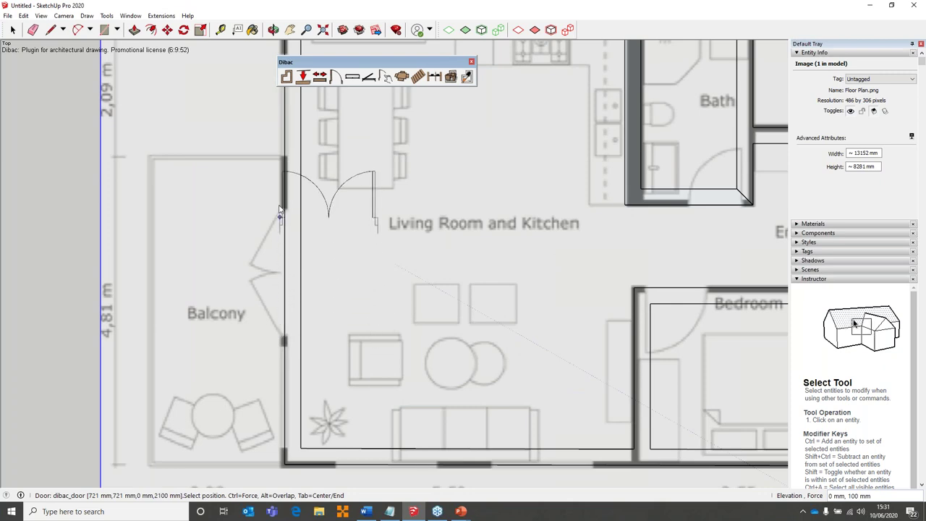
{"action": "scroll", "coordinate": [312, 209], "scroll_direction": "down", "scroll_amount": 2}
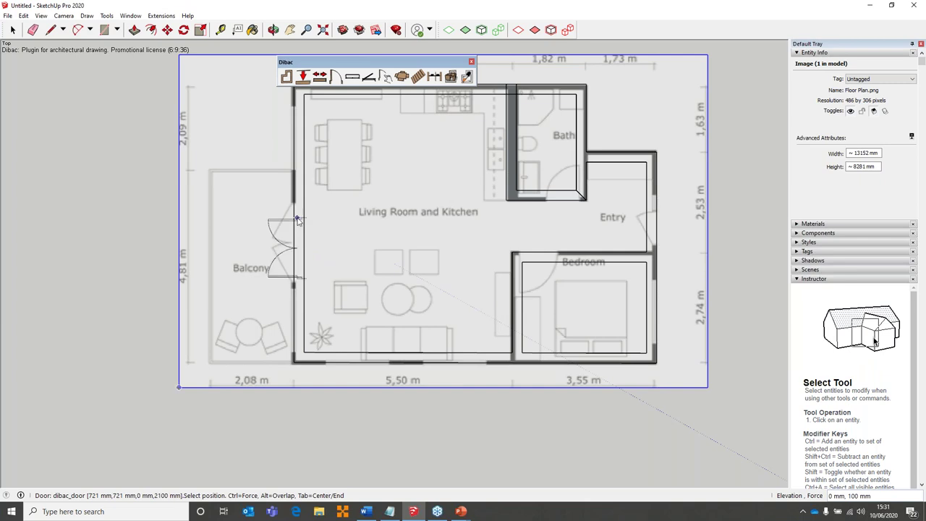
{"action": "scroll", "coordinate": [296, 219], "scroll_direction": "up", "scroll_amount": 5}
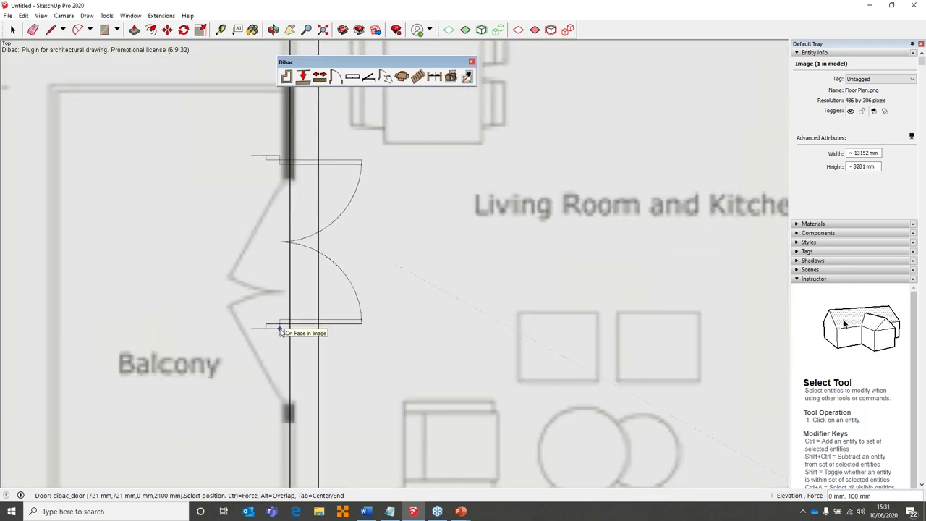
{"action": "key", "text": "space"}
{"action": "left_click", "coordinate": [336, 78]}
{"action": "left_click", "coordinate": [447, 287]}
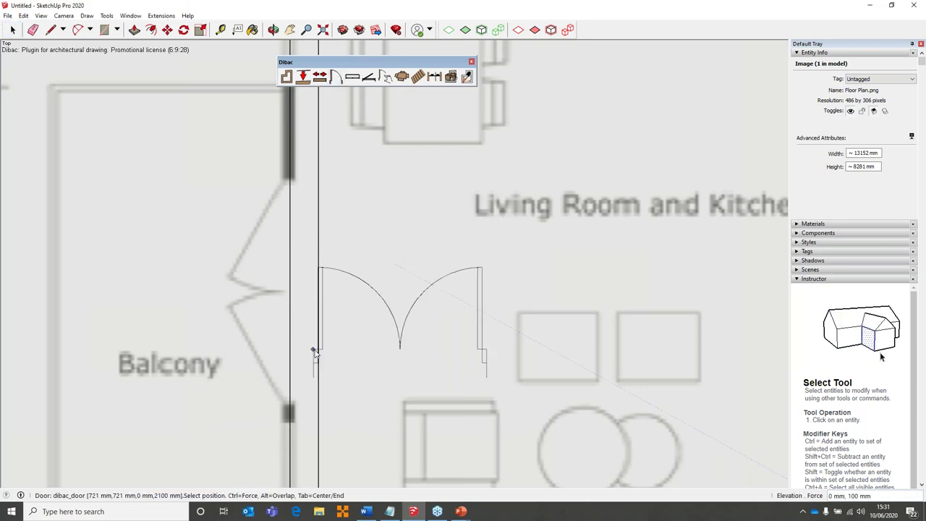
{"action": "scroll", "coordinate": [311, 355], "scroll_direction": "down", "scroll_amount": 1}
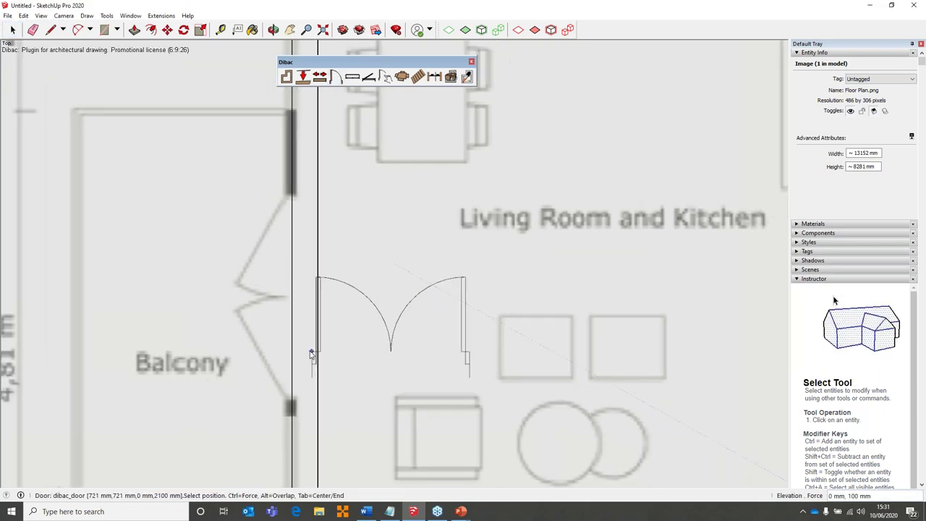
{"action": "scroll", "coordinate": [309, 353], "scroll_direction": "down", "scroll_amount": 1}
{"action": "scroll", "coordinate": [307, 352], "scroll_direction": "down", "scroll_amount": 1}
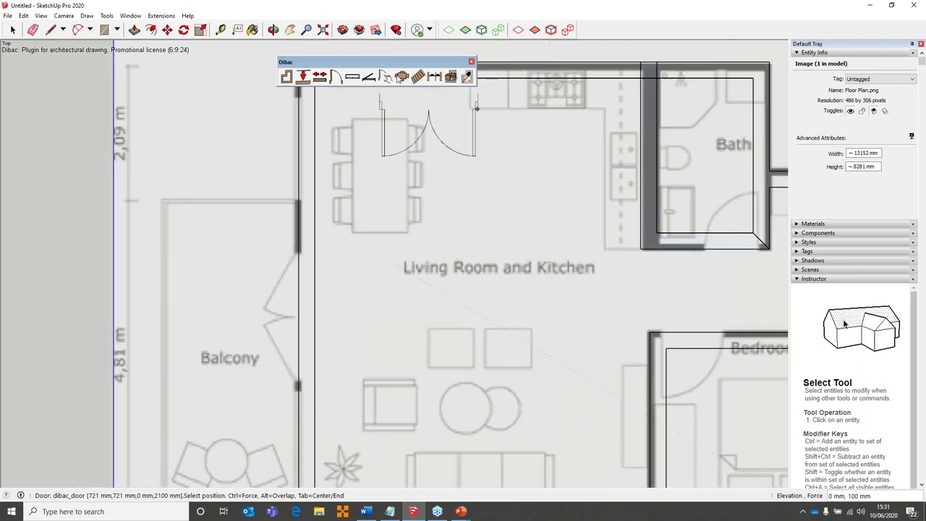
Place a single Dibac door in the bathroom's lower wall, with Slab 1 at 721 mm, Slab 2 at 0 and height 2100 mm
{"action": "left_click", "coordinate": [477, 109]}
{"action": "left_click", "coordinate": [503, 243]}
{"action": "type", "text": "0"}
{"action": "left_click", "coordinate": [448, 287]}
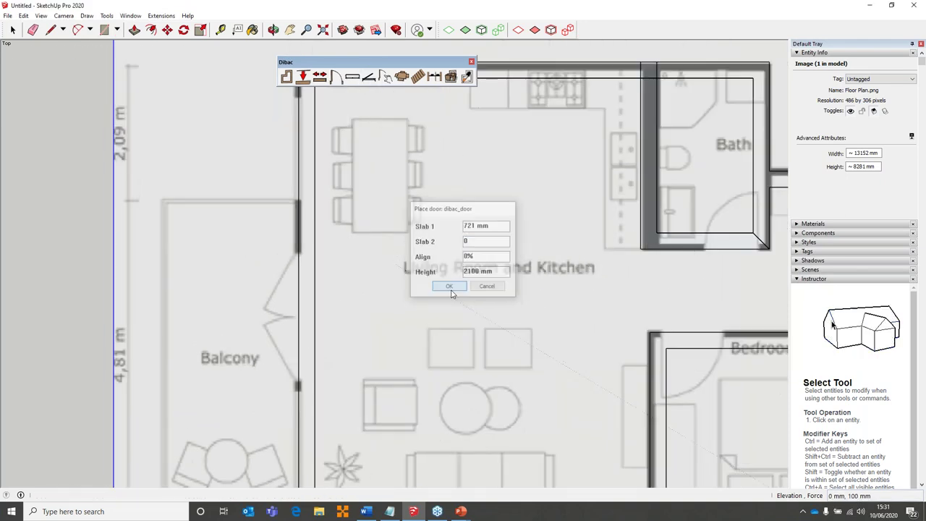
{"action": "middle_click_drag", "start_coordinate": [611, 346], "coordinate": [264, 316], "text": "shift"}
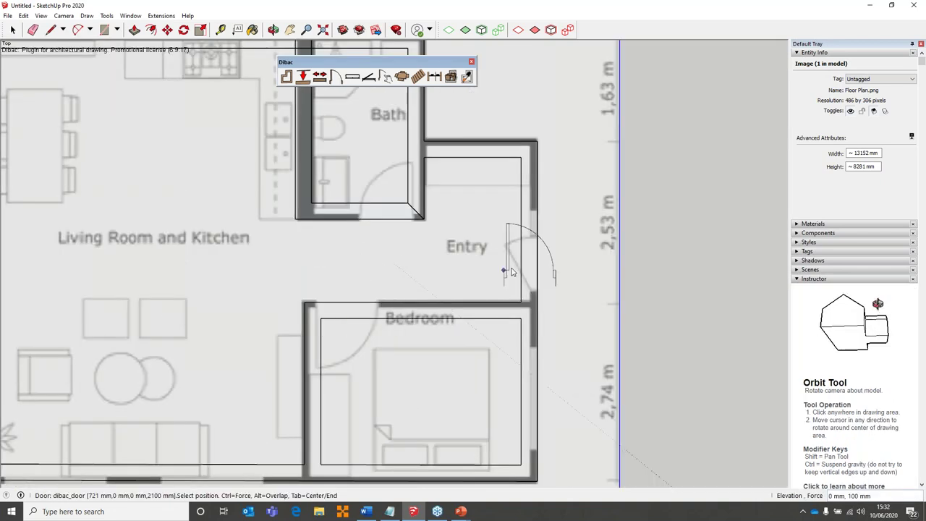
{"action": "left_click", "coordinate": [401, 205]}
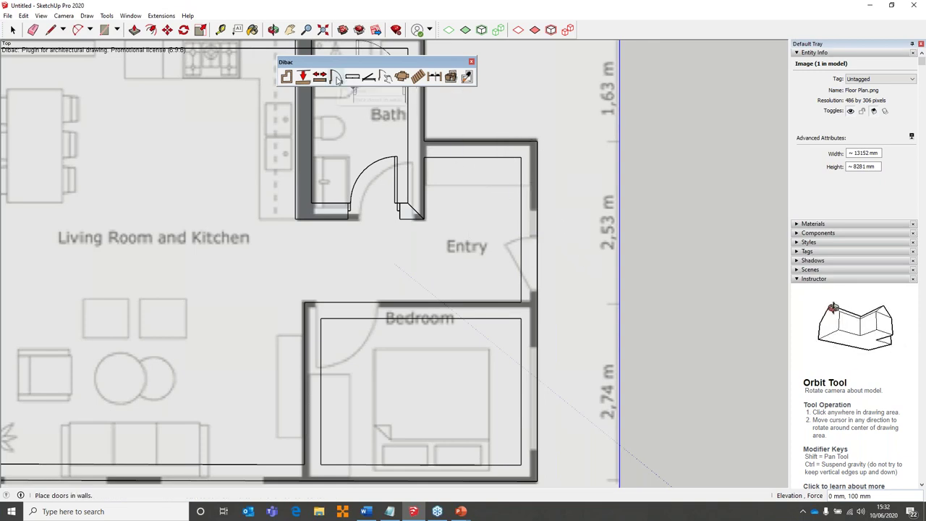
{"action": "key", "text": "space"}
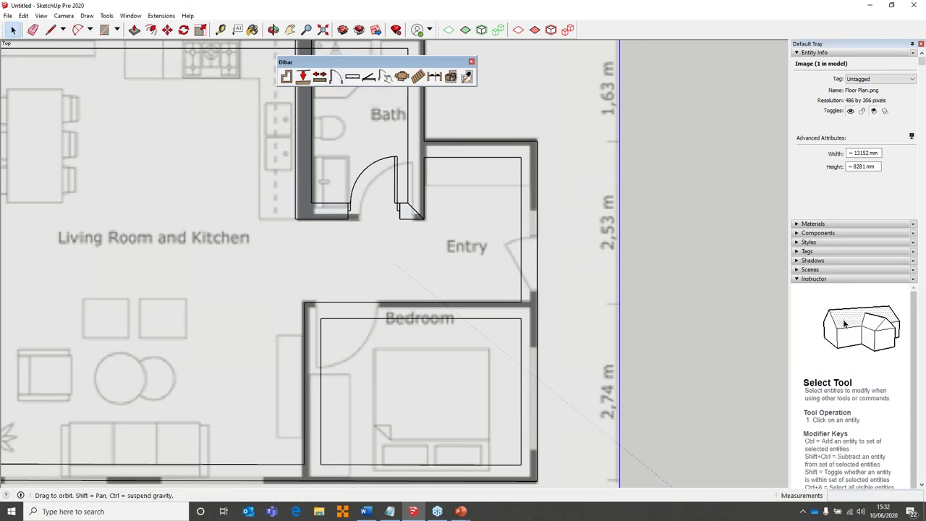
Try to place a Dibac window 1200 mm long and 1200 mm high in the apartment walls
{"action": "middle_click_drag", "start_coordinate": [289, 217], "coordinate": [373, 270], "text": "shift"}
{"action": "left_click", "coordinate": [352, 76]}
{"action": "left_click", "coordinate": [450, 295]}
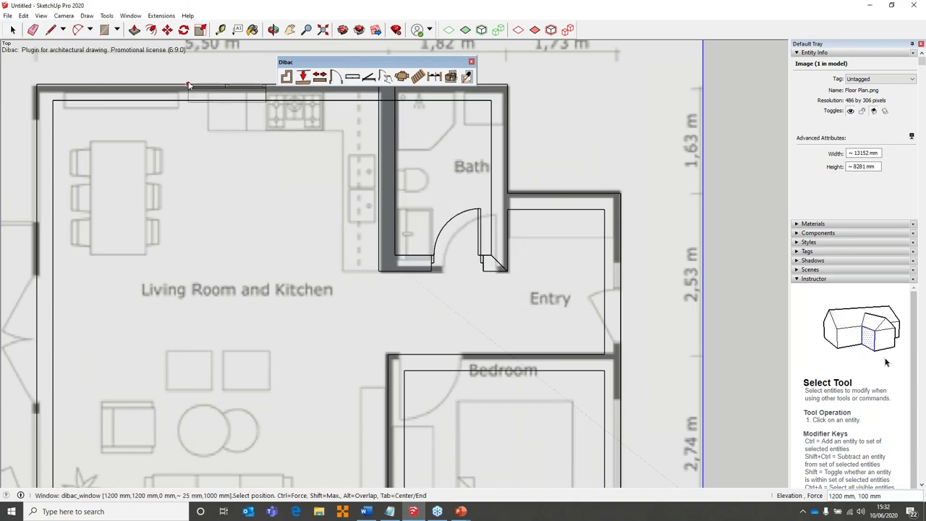
{"action": "left_click", "coordinate": [395, 155]}
{"action": "scroll", "coordinate": [397, 157], "scroll_direction": "down", "scroll_amount": 1}
{"action": "scroll", "coordinate": [394, 156], "scroll_direction": "down", "scroll_amount": 2}
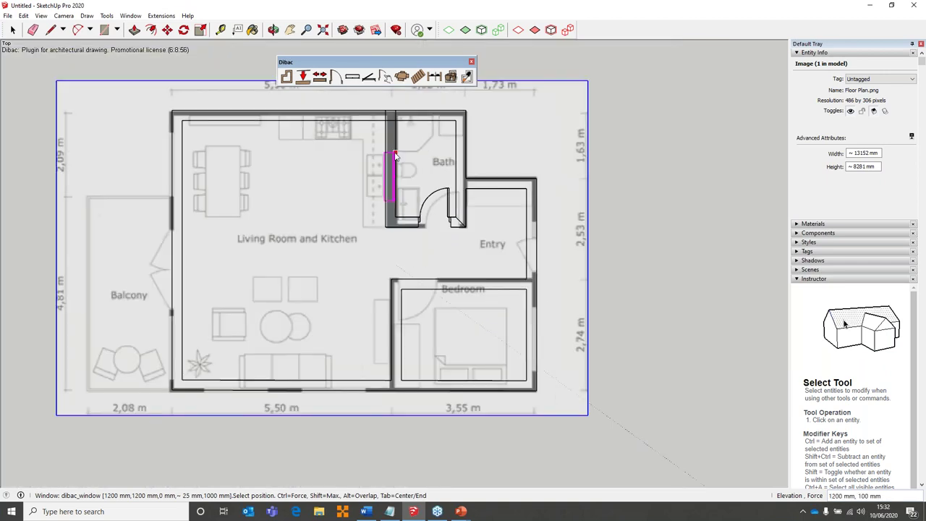
Delete all the traced walls and the bathroom door, keeping the floor plan image
{"action": "key", "text": "space"}
{"action": "mouse_move", "coordinate": [149, 104]}
{"action": "left_mouse_down"}
{"action": "mouse_move", "coordinate": [625, 390]}
{"action": "mouse_move", "coordinate": [545, 410]}
{"action": "mouse_move", "coordinate": [545, 381]}
{"action": "left_mouse_up"}
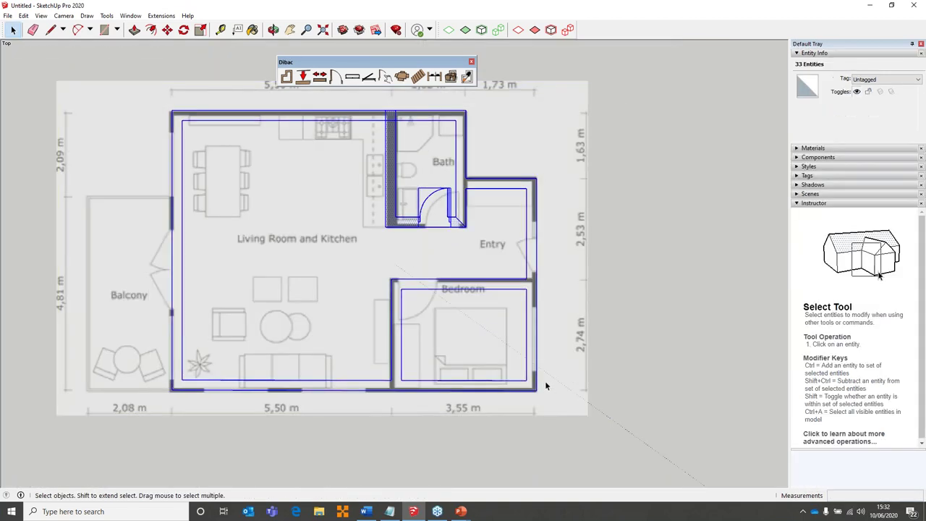
{"action": "key", "text": "Delete"}
Trace the apartment's outer walls again with the Dibac wall tool at 250 mm thickness, closing the outline at its starting corner
{"action": "left_click", "coordinate": [287, 77]}
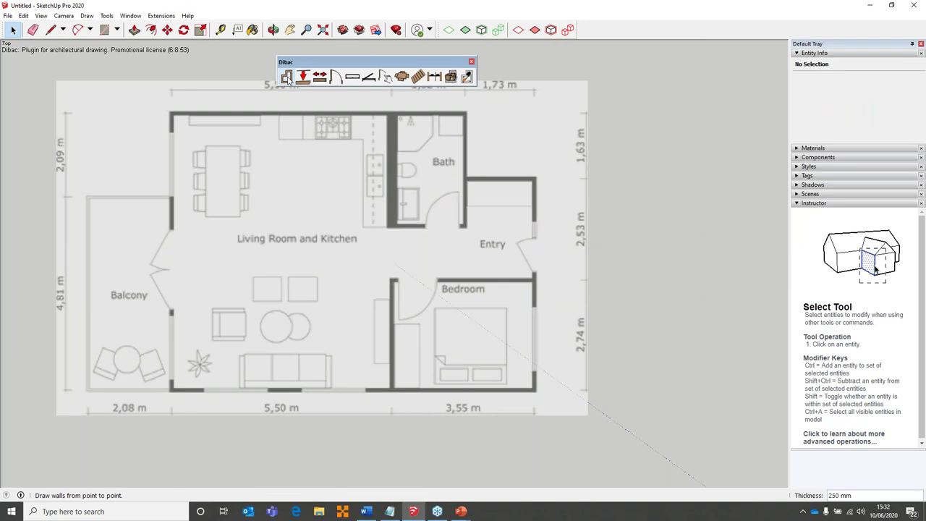
{"action": "left_click", "coordinate": [171, 112]}
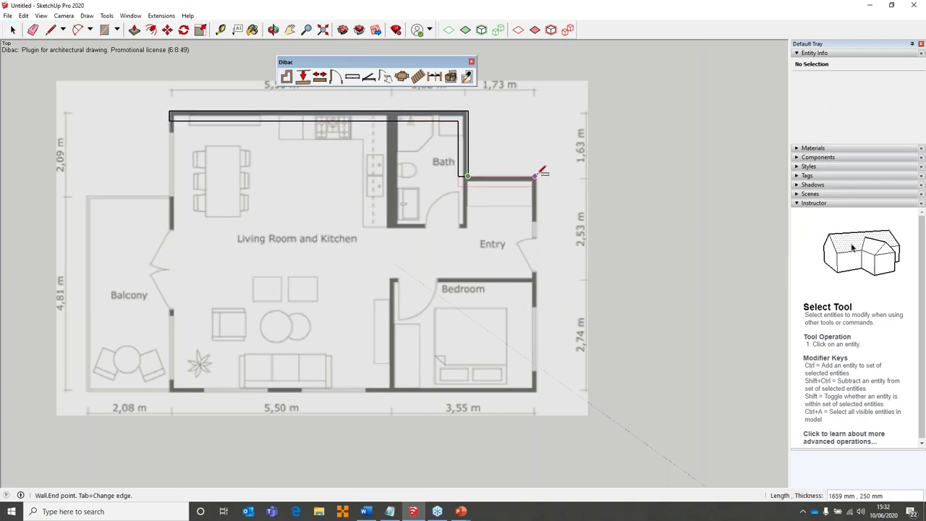
{"action": "left_click", "coordinate": [536, 175]}
{"action": "left_click", "coordinate": [536, 391]}
{"action": "left_click", "coordinate": [172, 391]}
{"action": "left_click", "coordinate": [171, 113]}
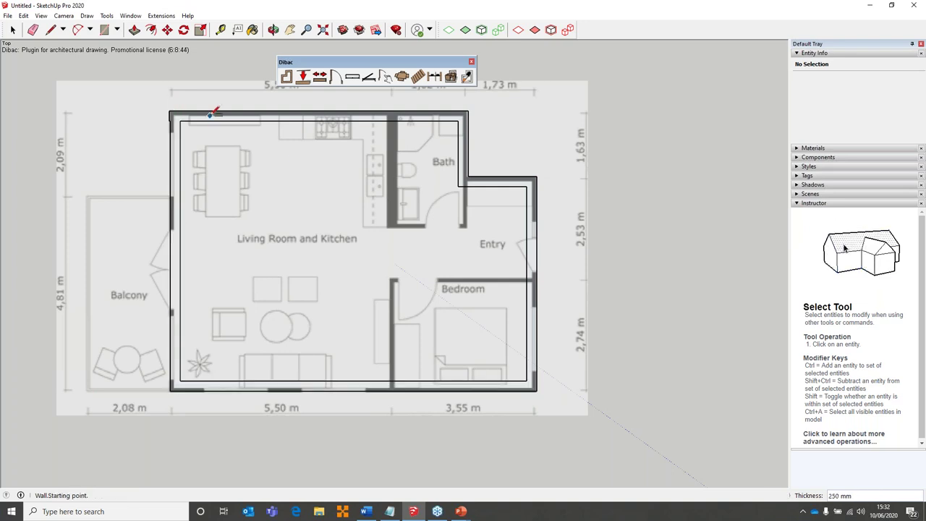
{"action": "key", "text": "space"}
Place a Dibac double door with two 721 mm slabs, 2100 mm high, in the wall facing the balcony
{"action": "left_click", "coordinate": [336, 76]}
{"action": "type", "text": "721"}
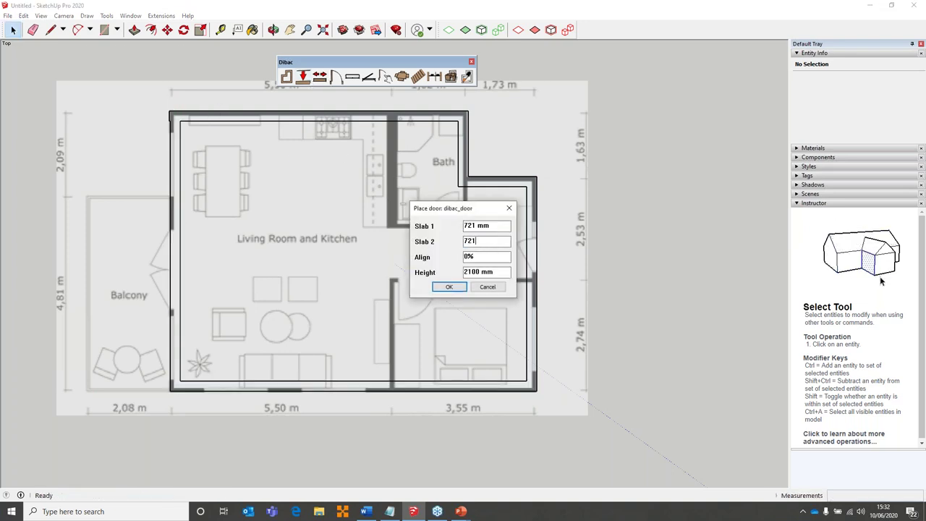
{"action": "key", "text": "Return"}
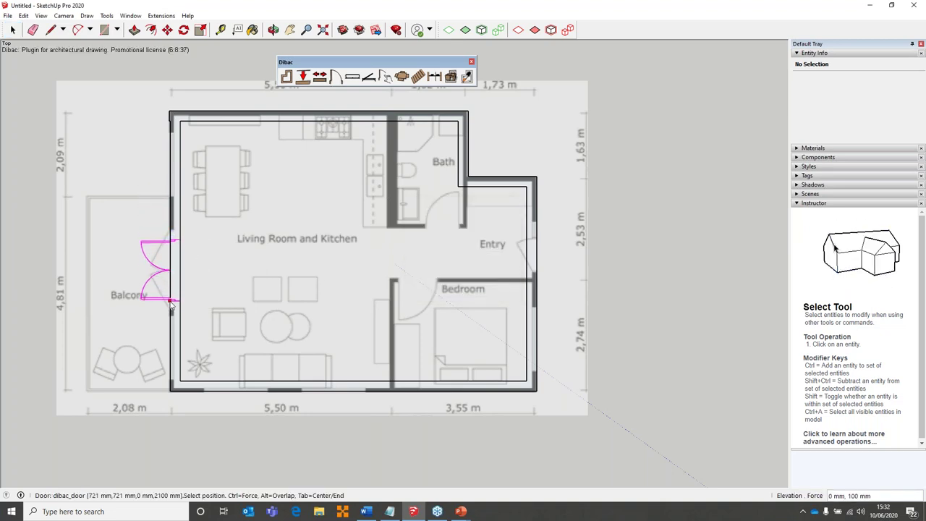
{"action": "left_click", "coordinate": [173, 302]}
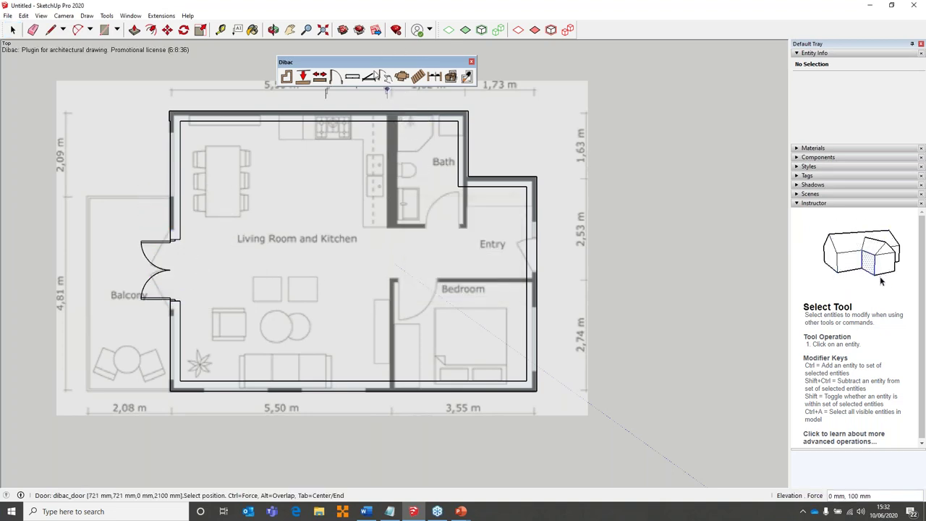
Place a single Dibac door in the entry's outer wall, with Slab 1 at 721 mm, Slab 2 at 0 and height 2100 mm
{"action": "type", "text": "0"}
{"action": "left_click", "coordinate": [448, 288]}
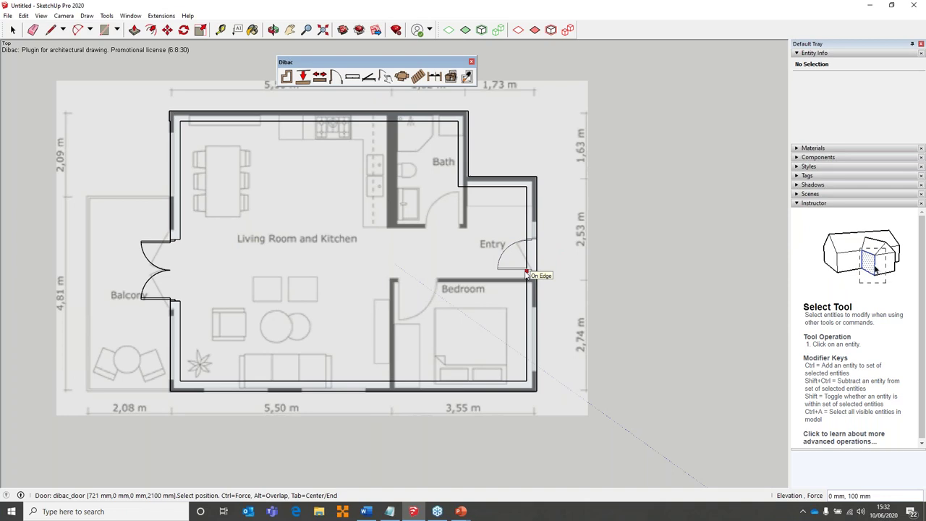
{"action": "left_click", "coordinate": [529, 245]}
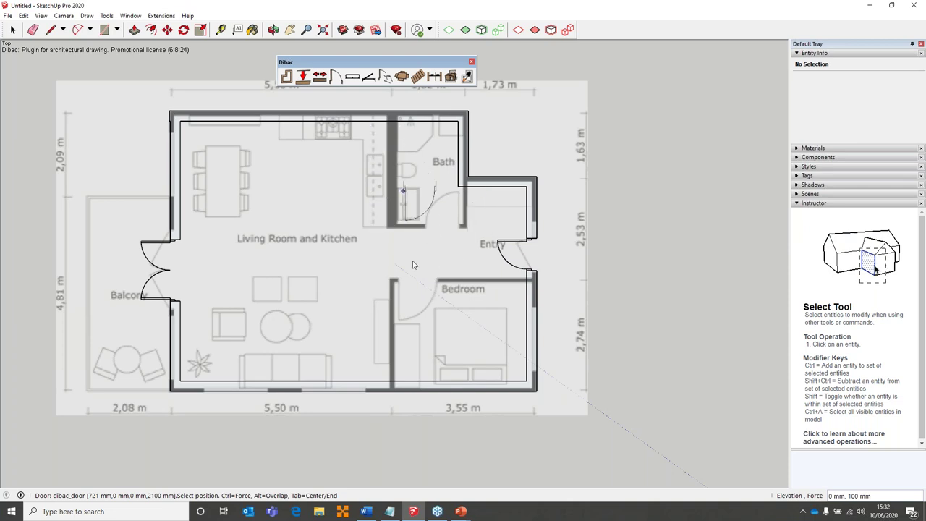
{"action": "key", "text": "Escape"}
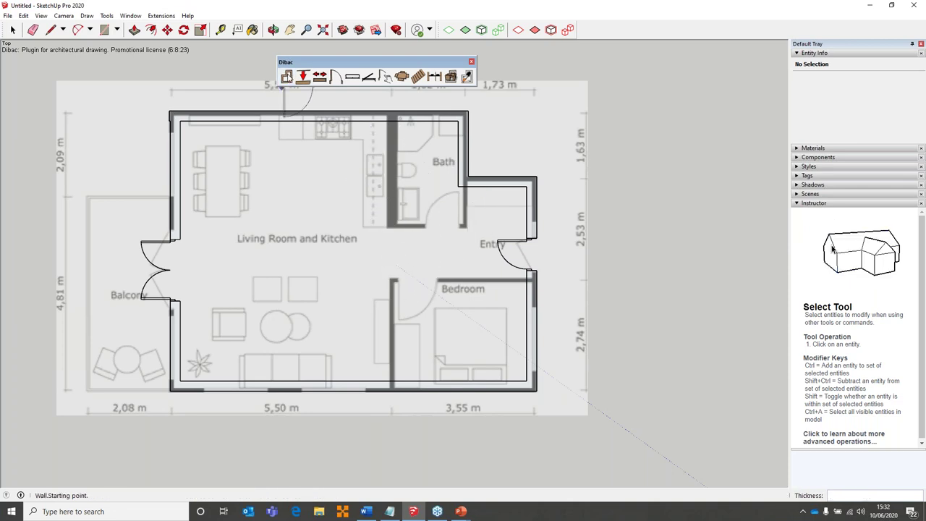
Trace the 250 mm thick bathroom walls between the kitchen and the bath, along the bathroom's lower side and up to the entry corner
{"action": "left_click", "coordinate": [388, 121]}
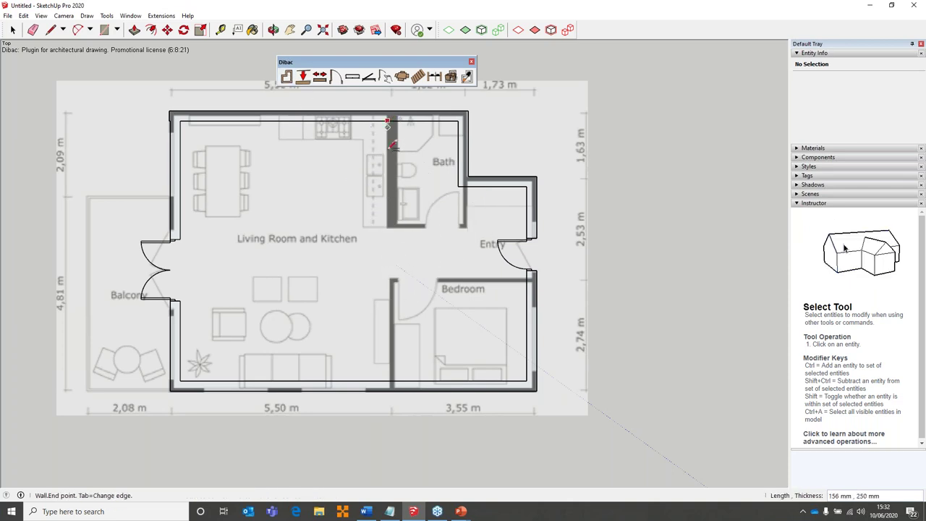
{"action": "left_click", "coordinate": [388, 224]}
{"action": "key", "text": "space"}
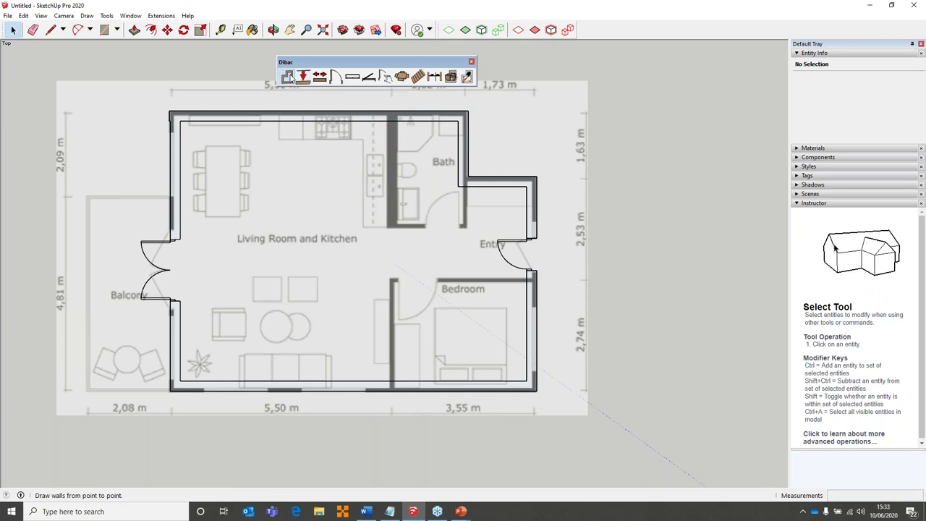
{"action": "left_click", "coordinate": [304, 75]}
{"action": "left_click", "coordinate": [398, 141]}
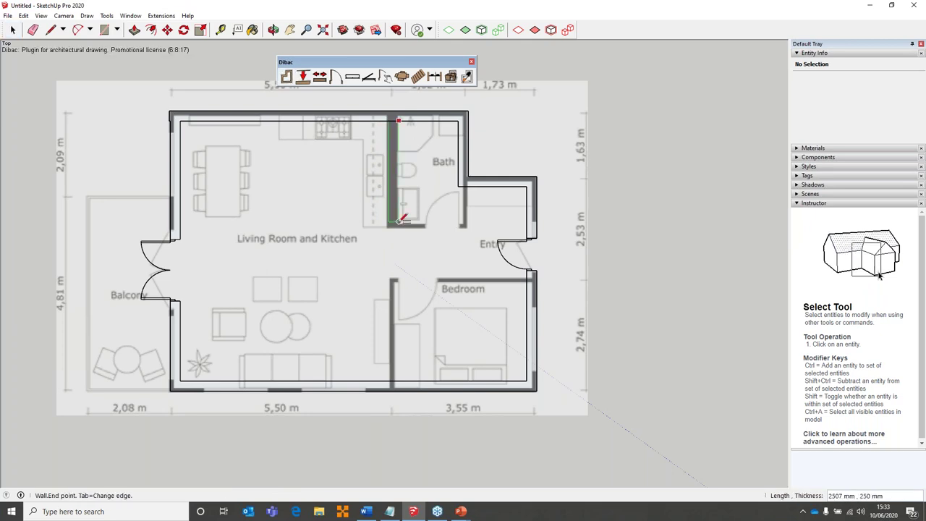
{"action": "left_click", "coordinate": [467, 224]}
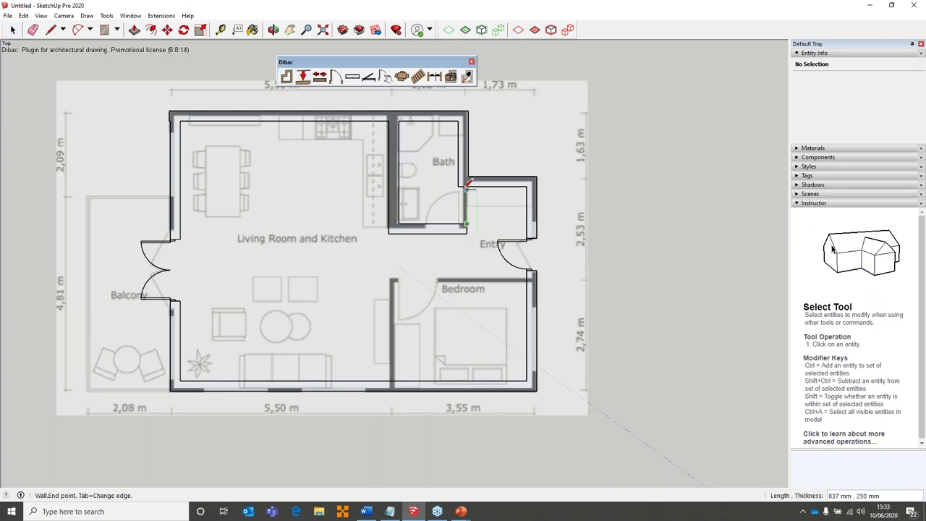
{"action": "left_click", "coordinate": [469, 185]}
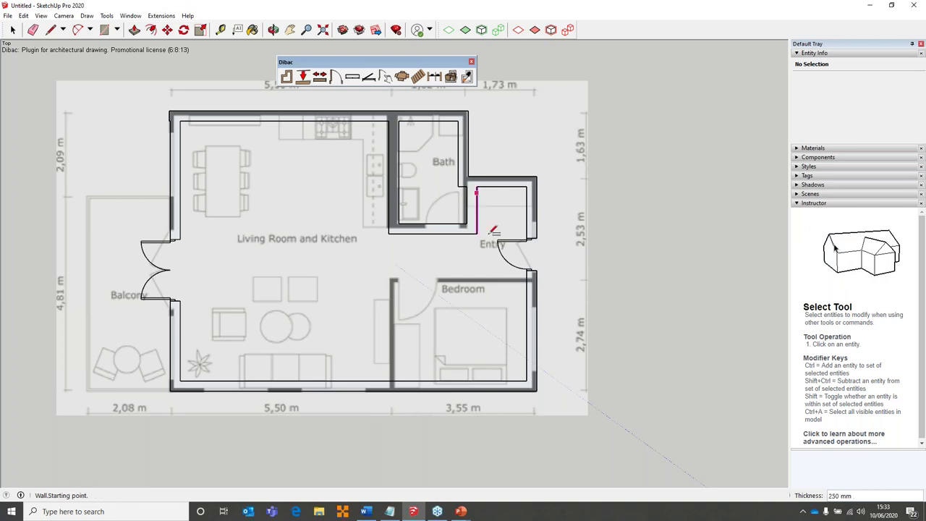
Place a single 721 mm Dibac door, 2100 mm high, in the bathroom's lower wall
{"action": "left_click", "coordinate": [336, 77]}
{"action": "key", "text": "Return"}
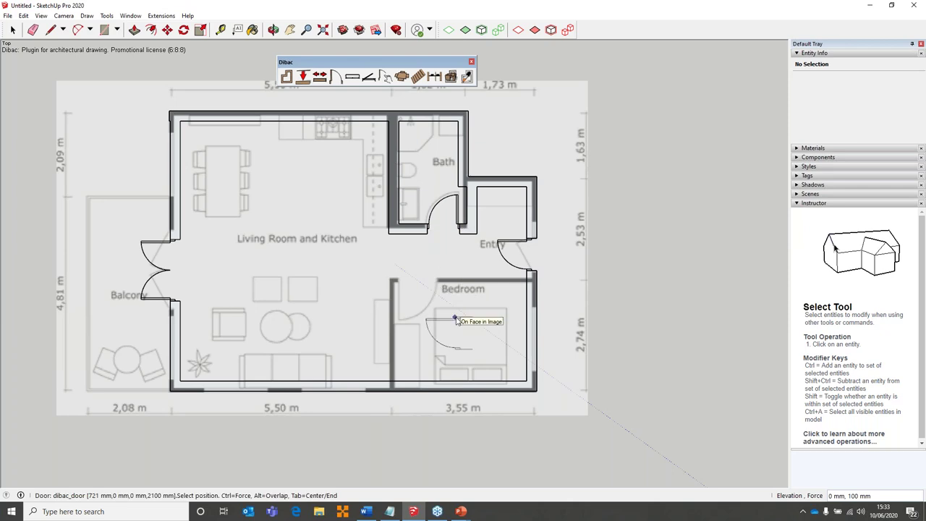
{"action": "scroll", "coordinate": [544, 241], "scroll_direction": "up", "scroll_amount": 4}
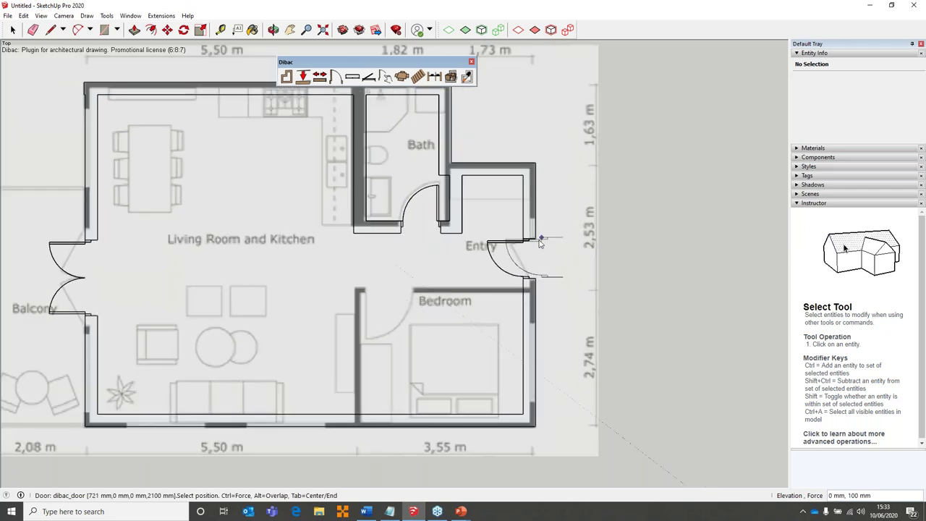
{"action": "scroll", "coordinate": [535, 248], "scroll_direction": "down", "scroll_amount": 2}
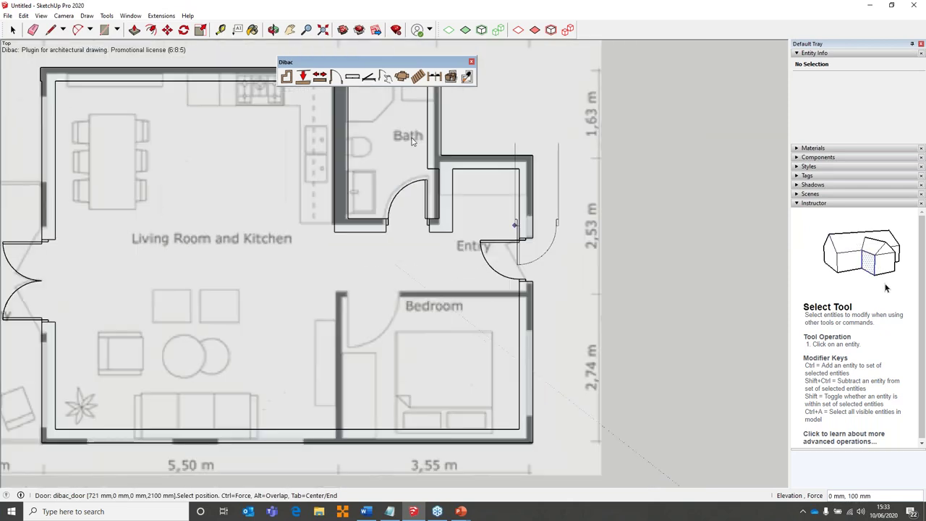
Place 1200 by 1200 mm Dibac windows: one in the upper outer wall, one below the balcony door and two in the living room's lower wall
{"action": "left_click", "coordinate": [353, 77]}
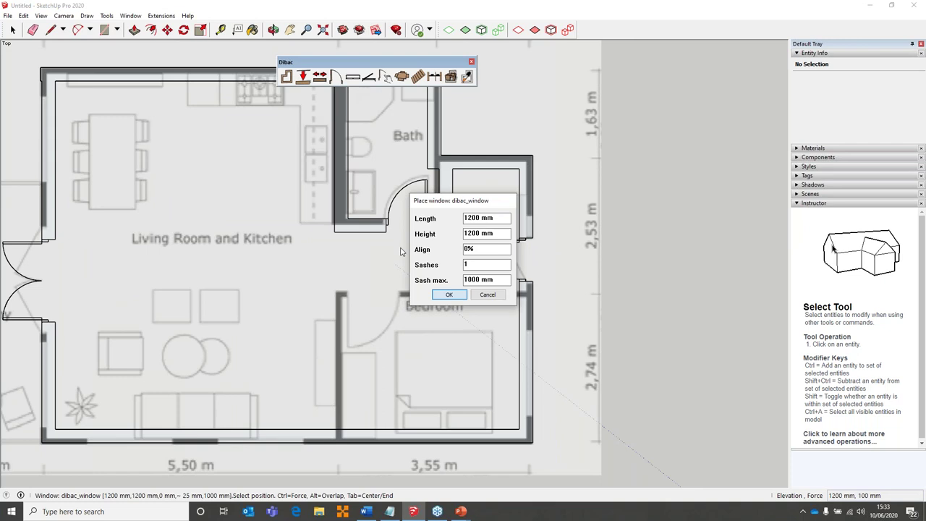
{"action": "key", "text": "Return"}
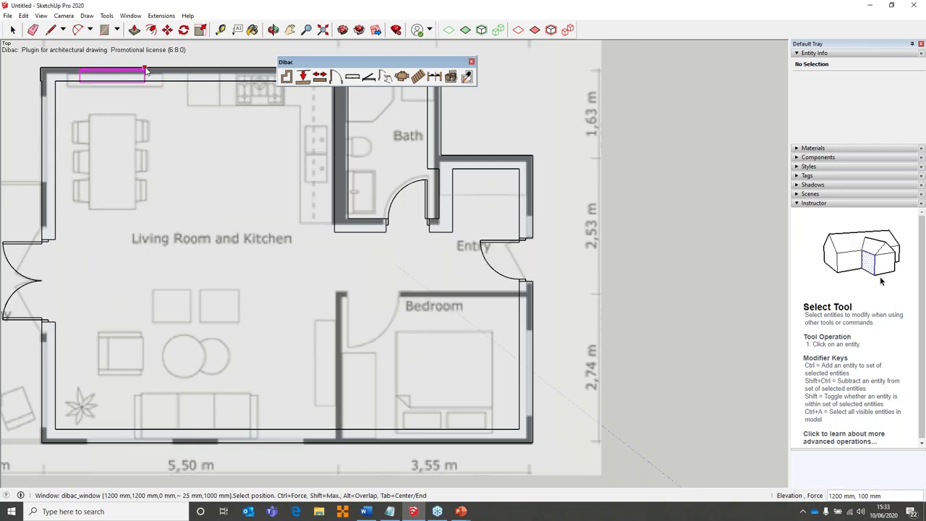
{"action": "left_click", "coordinate": [145, 70]}
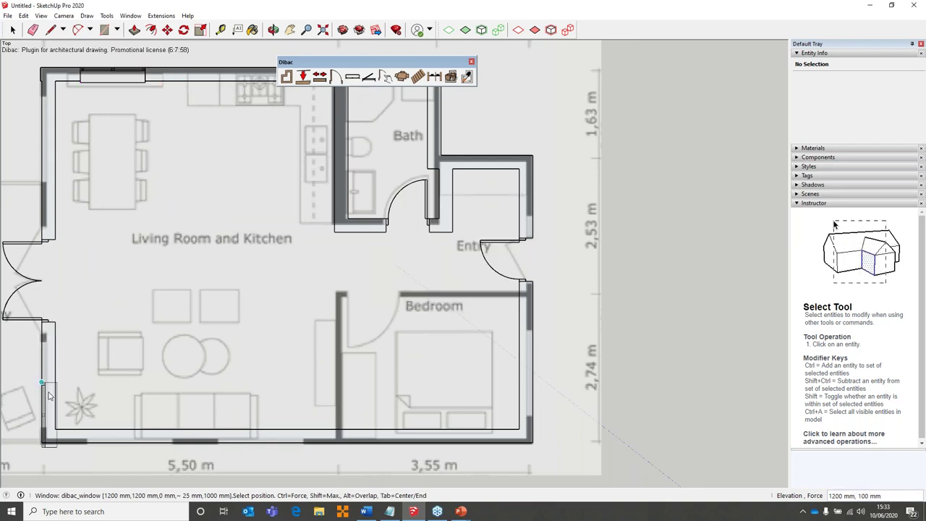
{"action": "left_click", "coordinate": [42, 351]}
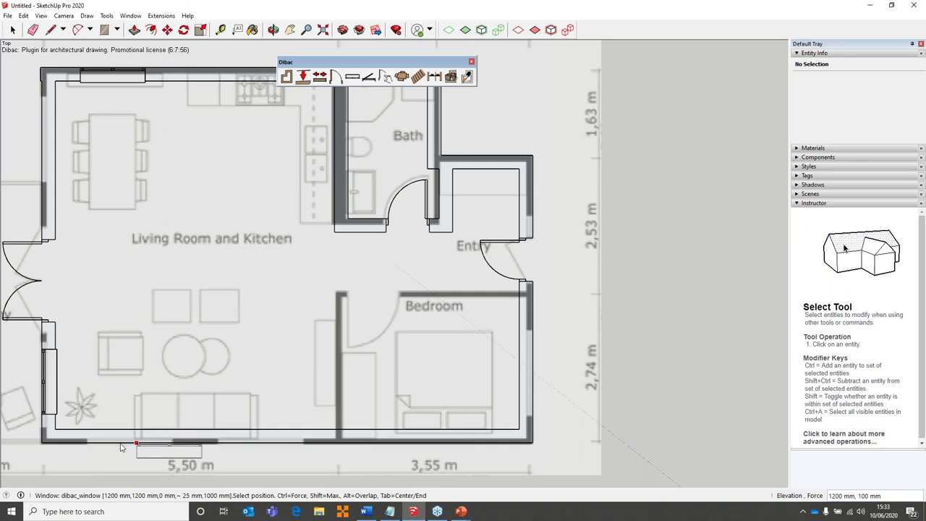
{"action": "left_click", "coordinate": [96, 441]}
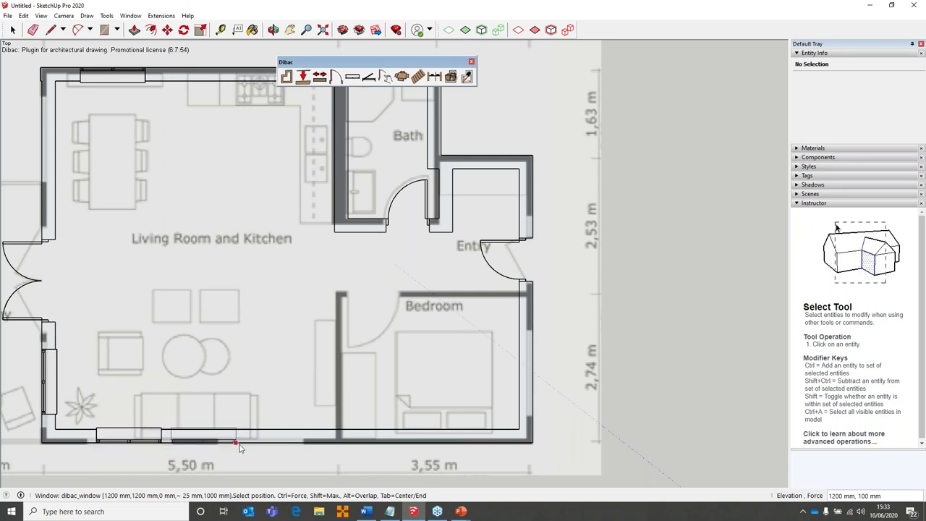
{"action": "left_click", "coordinate": [297, 441]}
{"action": "right_click", "coordinate": [297, 443]}
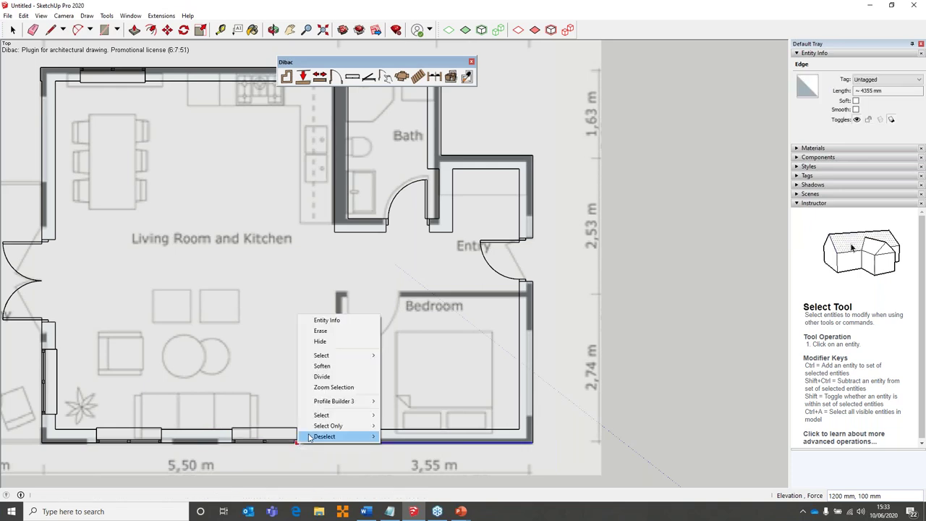
{"action": "left_click", "coordinate": [216, 342]}
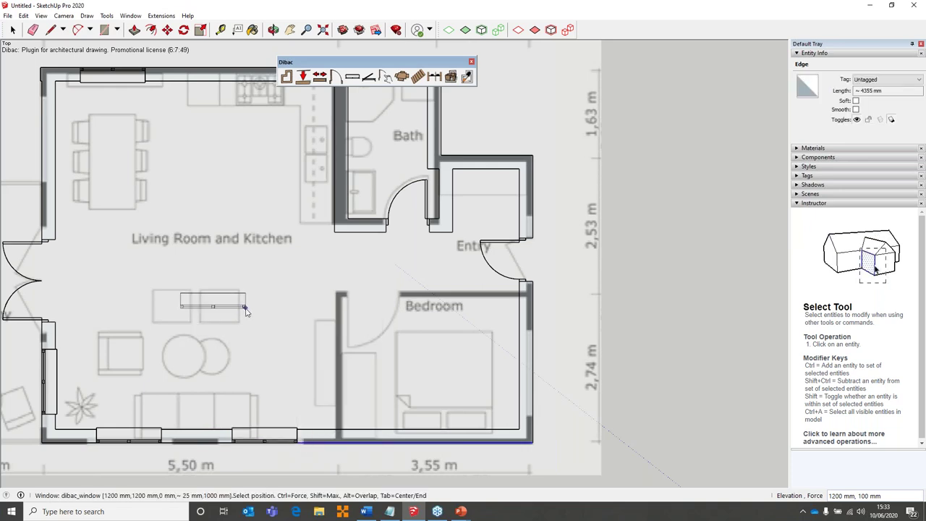
{"action": "key", "text": "space"}
Insert the dibac_table component over the dining table in the living room and kitchen
{"action": "middle_click_drag", "start_coordinate": [247, 309], "coordinate": [364, 152], "text": "shift"}
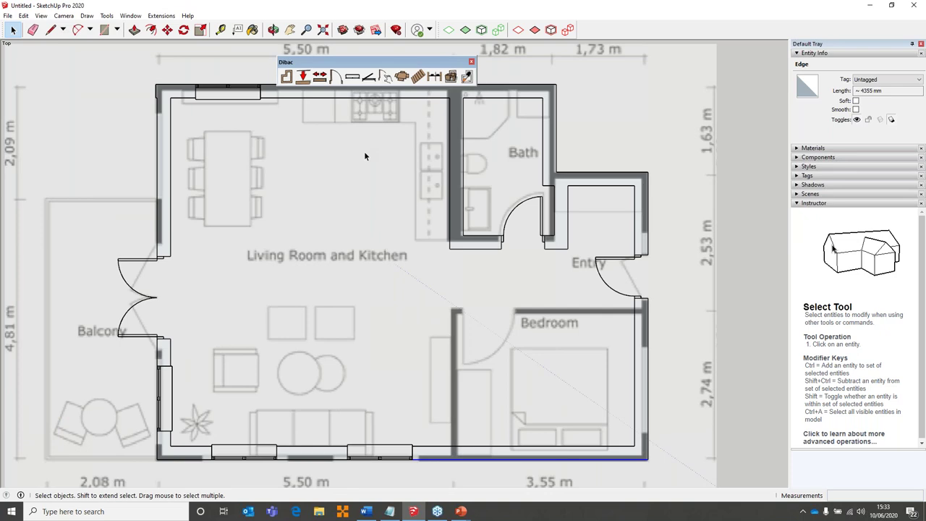
{"action": "left_click", "coordinate": [402, 76]}
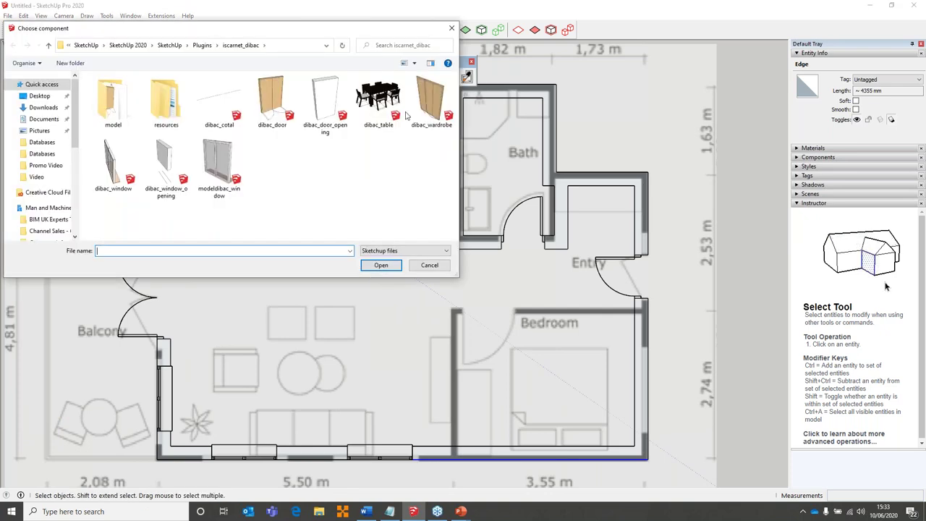
{"action": "left_click", "coordinate": [394, 109]}
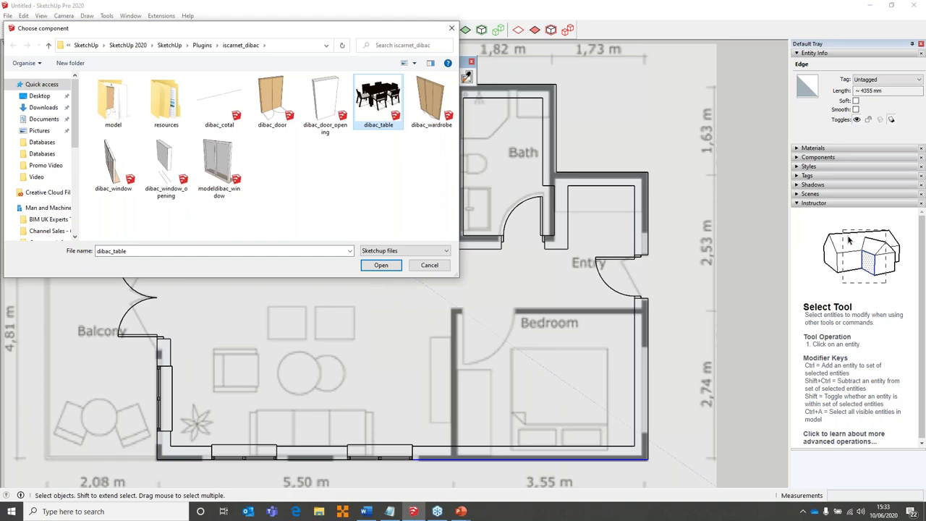
{"action": "left_click", "coordinate": [381, 265]}
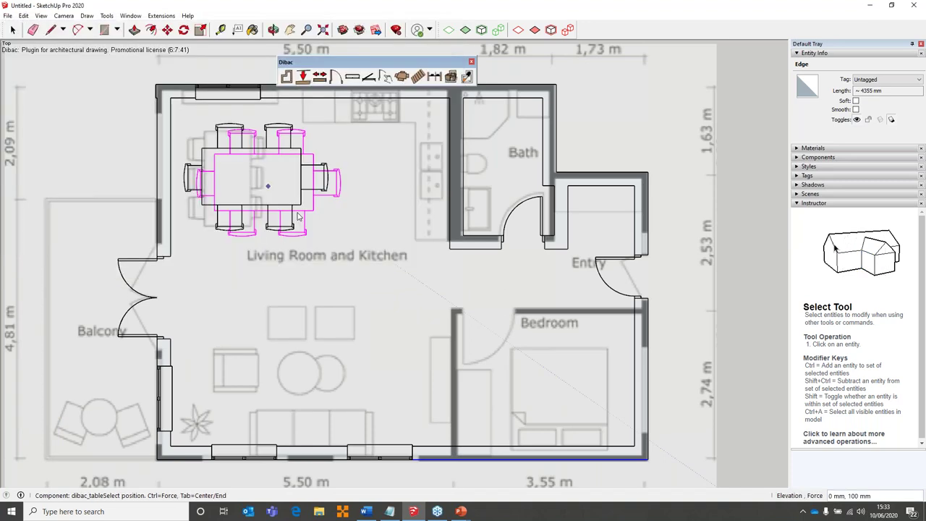
{"action": "left_click", "coordinate": [297, 216]}
Rotate the dining table component 90 degrees about its centre to match the plan's table orientation
{"action": "key", "text": "q"}
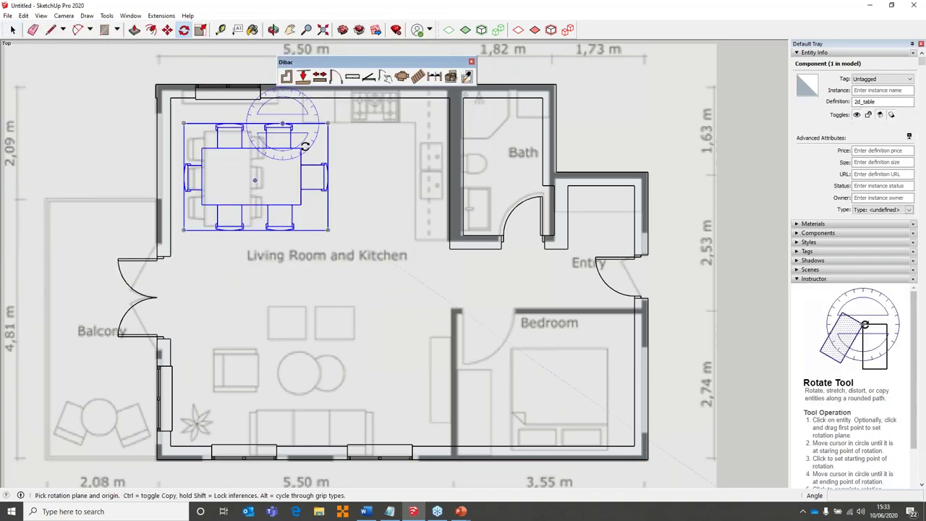
{"action": "left_click", "coordinate": [255, 180]}
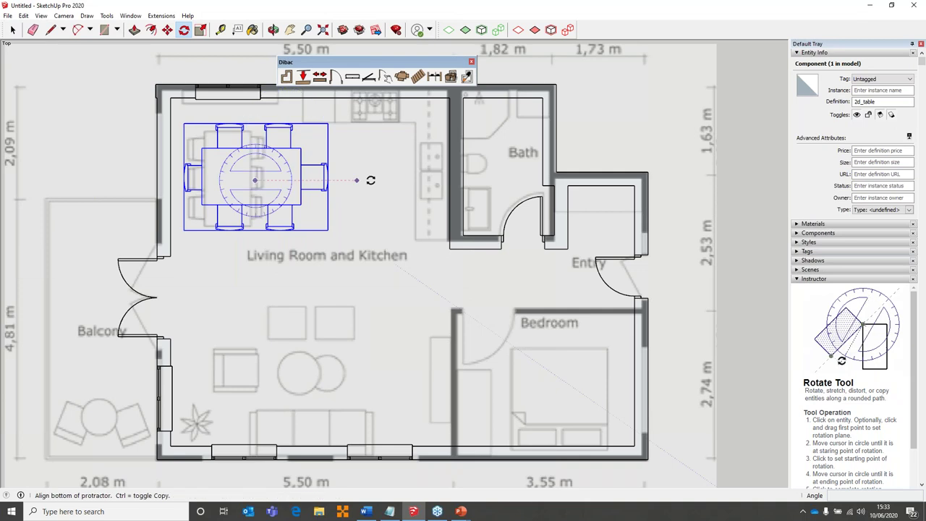
{"action": "left_click", "coordinate": [372, 181]}
{"action": "left_click", "coordinate": [256, 111]}
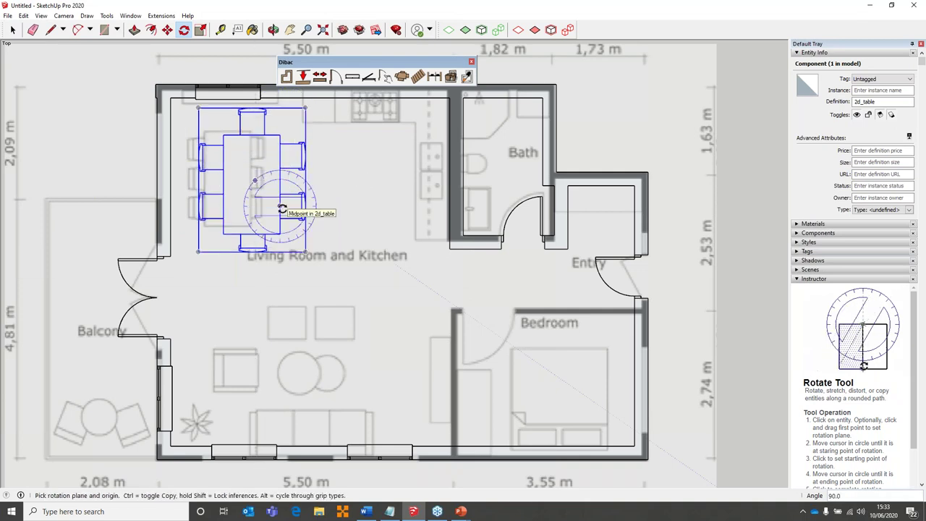
{"action": "key", "text": "space"}
{"action": "left_click", "coordinate": [314, 215]}
{"action": "key", "text": "shift+z"}
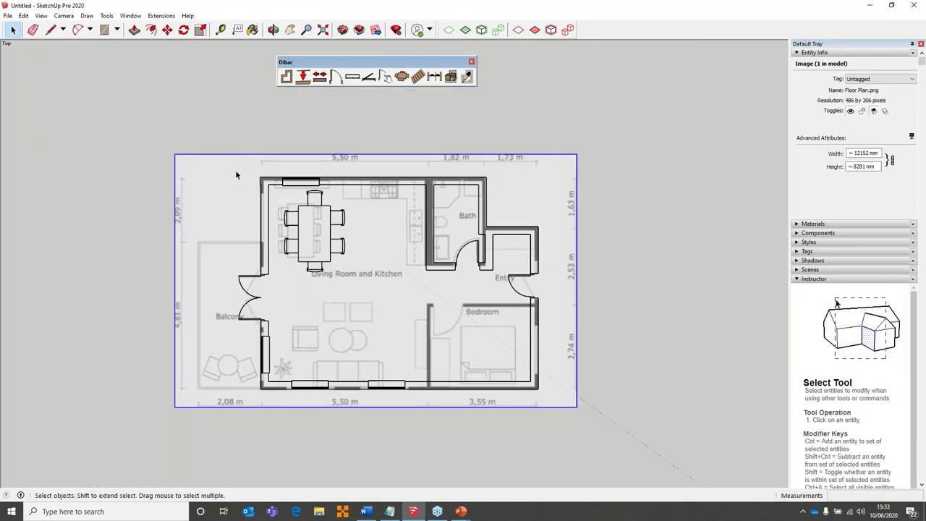
{"action": "mouse_move", "coordinate": [235, 170]}
{"action": "left_mouse_down"}
{"action": "mouse_move", "coordinate": [500, 413]}
{"action": "mouse_move", "coordinate": [558, 406]}
{"action": "left_mouse_up"}
{"action": "right_click", "coordinate": [345, 251]}
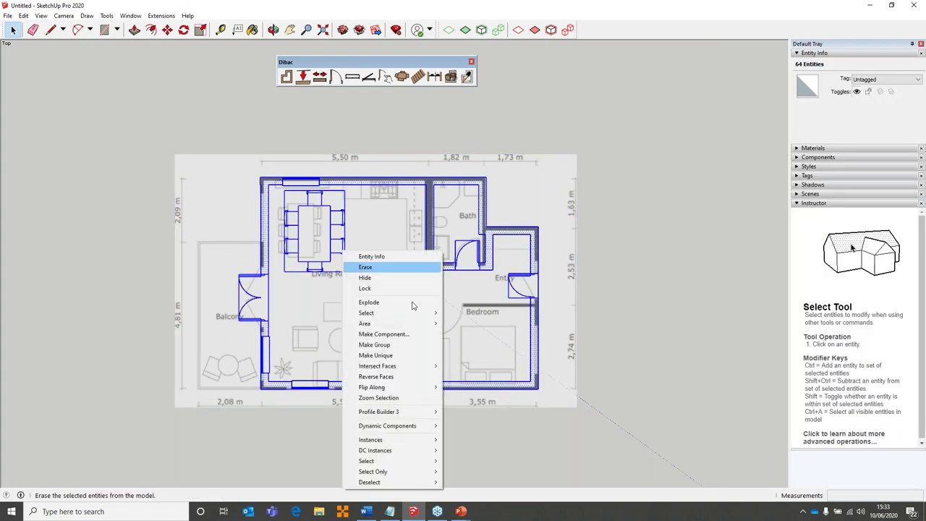
{"action": "left_click", "coordinate": [406, 334]}
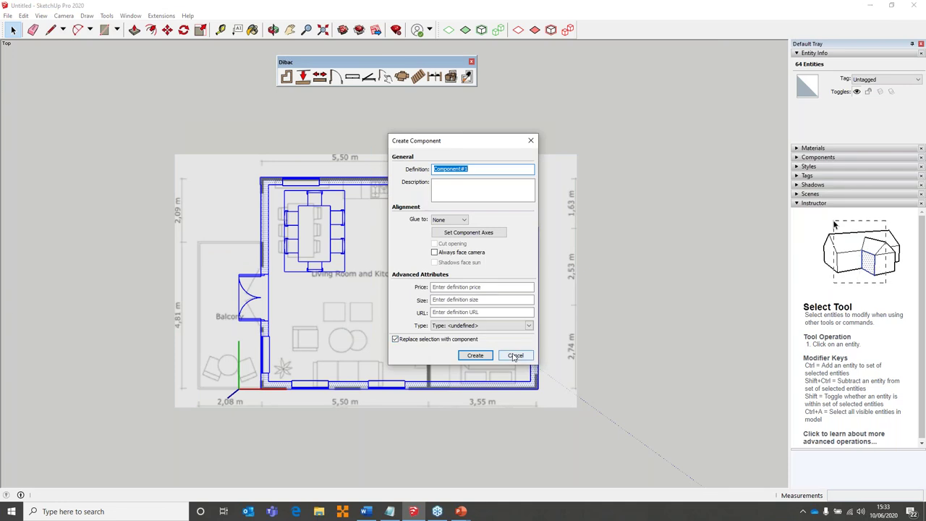
{"action": "left_click", "coordinate": [514, 356]}
{"action": "left_click", "coordinate": [601, 251]}
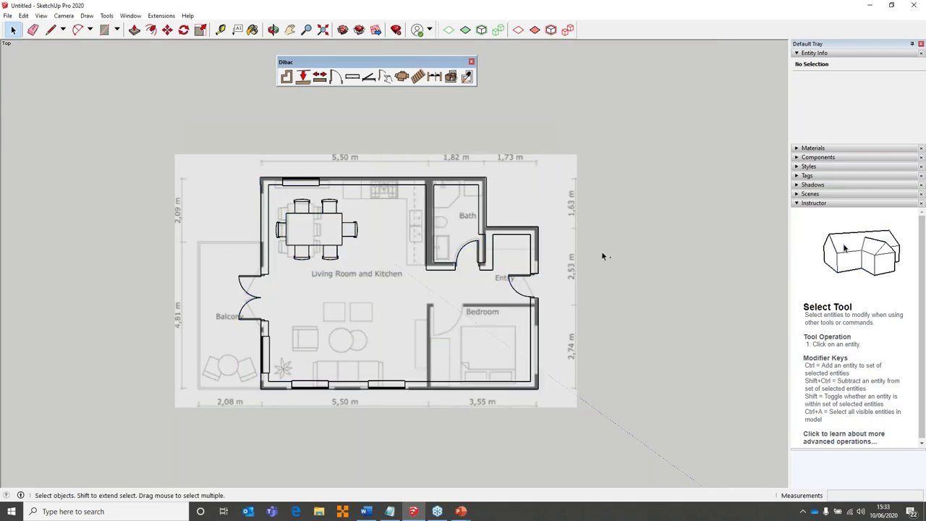
Group all the walls, doors, windows and the dining table by inverting the selection of the floor plan image
{"action": "left_click", "coordinate": [272, 190]}
{"action": "left_click", "coordinate": [272, 186]}
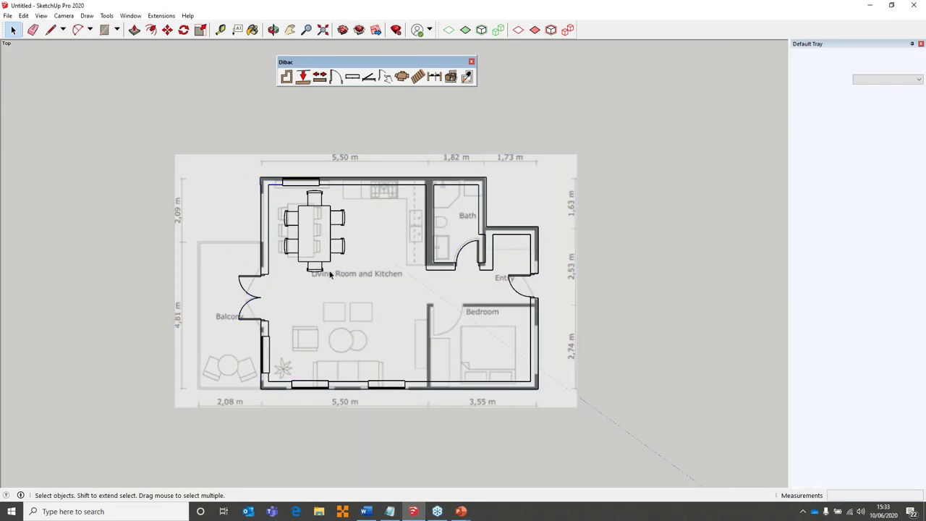
{"action": "left_click", "coordinate": [316, 236]}
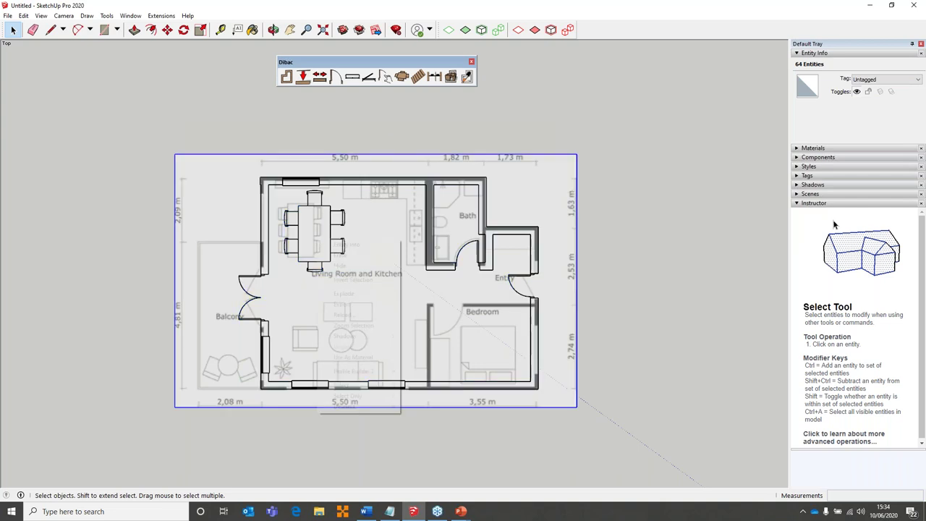
{"action": "right_click", "coordinate": [317, 238]}
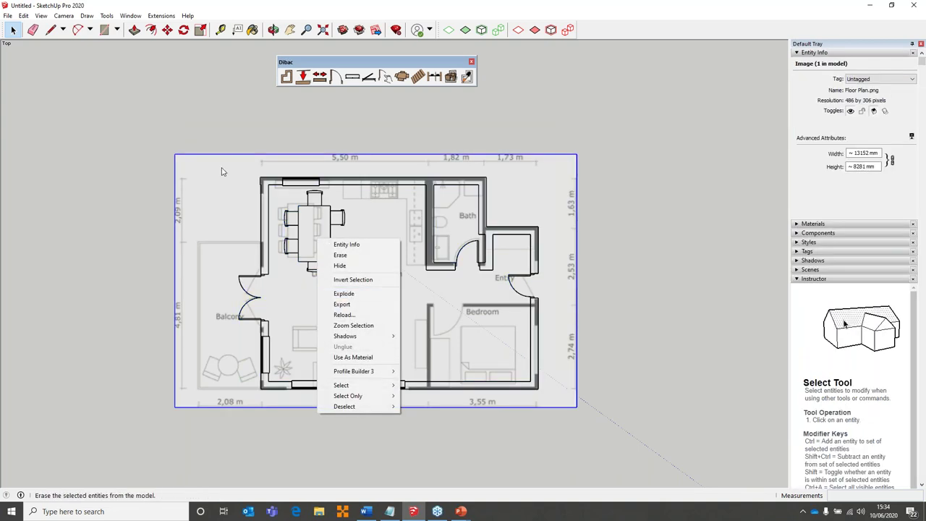
{"action": "left_click", "coordinate": [344, 293]}
{"action": "right_click", "coordinate": [533, 275]}
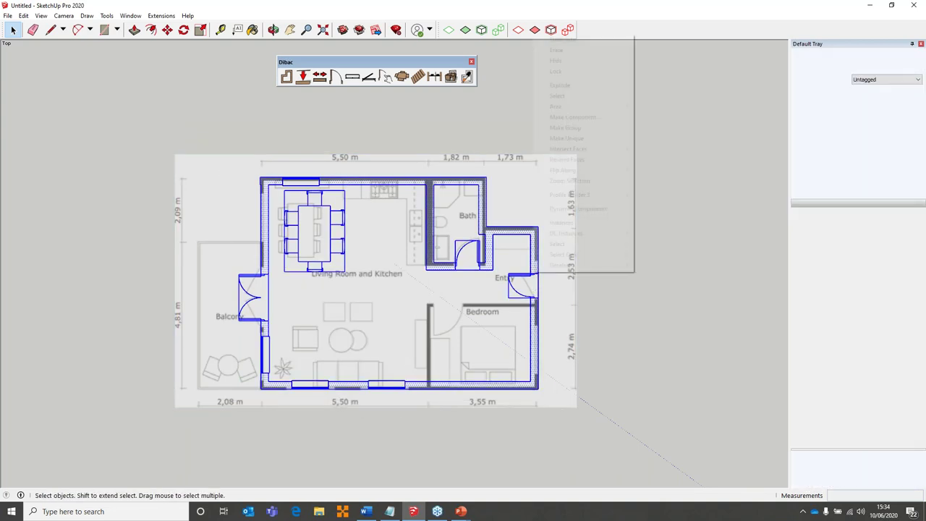
{"action": "middle_click_drag", "start_coordinate": [482, 106], "coordinate": [449, 67], "text": "shift"}
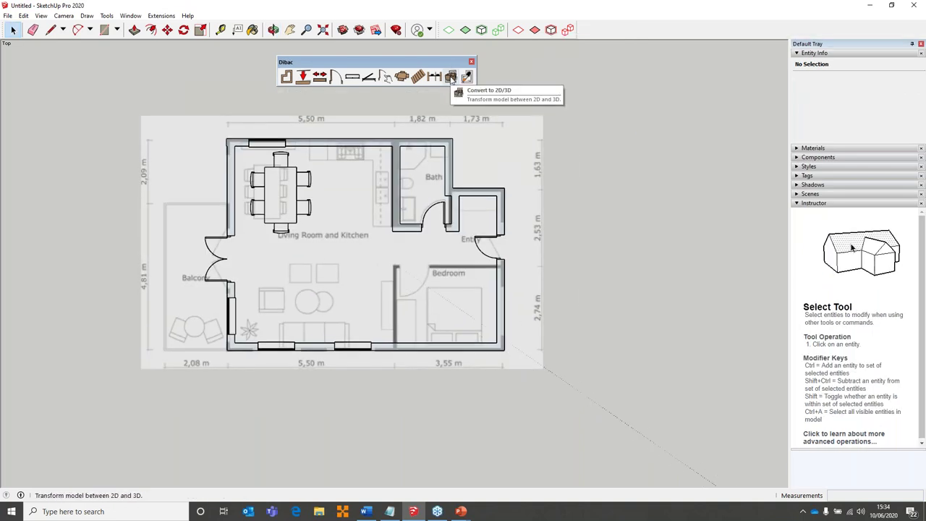
Convert the grouped apartment plan from 2D to 3D with Dibac
{"action": "left_click", "coordinate": [452, 78]}
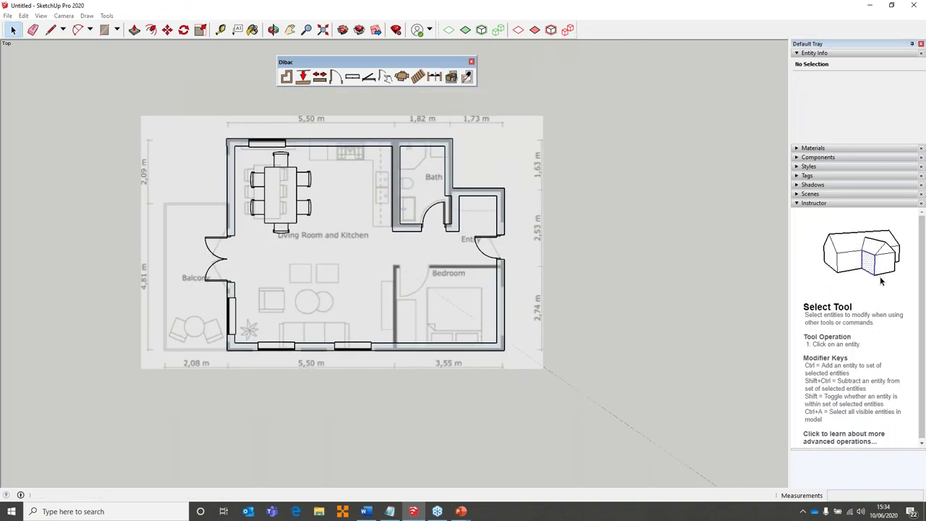
{"action": "key", "text": "Return"}
{"action": "left_click", "coordinate": [421, 151]}
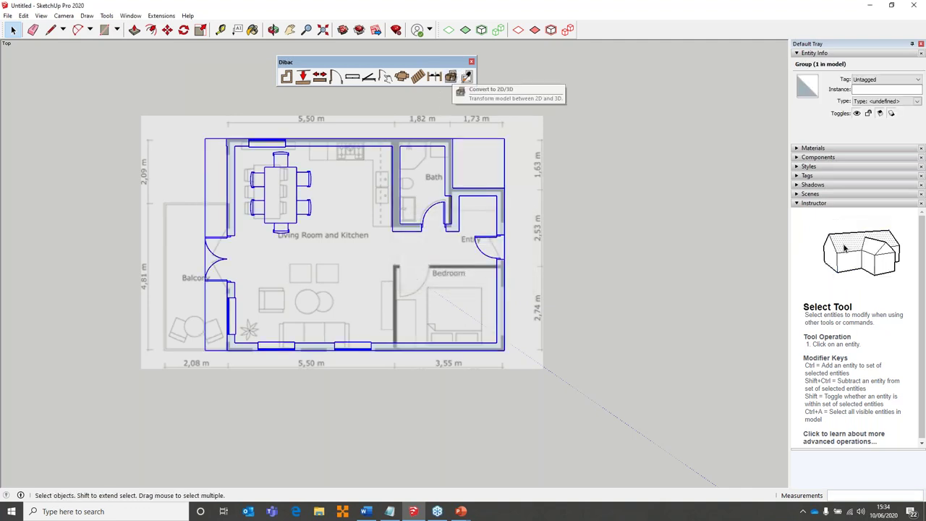
{"action": "left_click", "coordinate": [467, 76]}
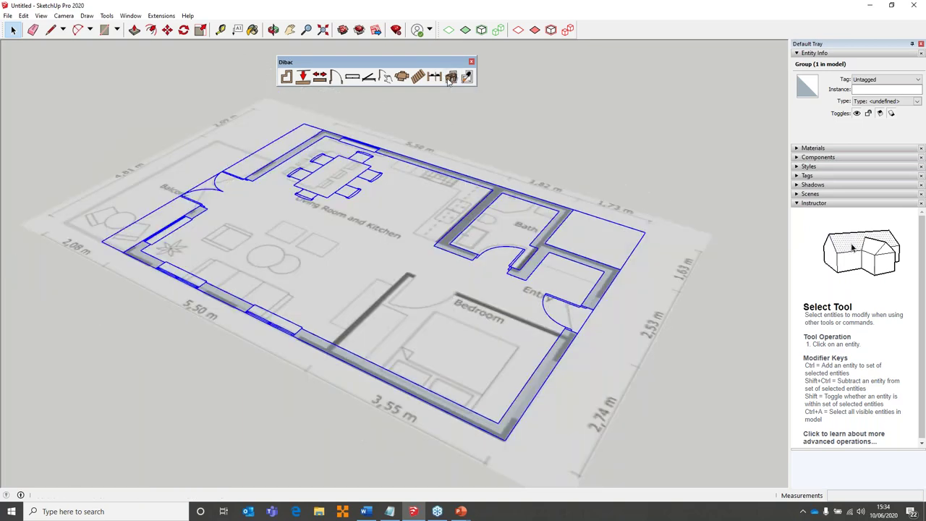
{"action": "left_click", "coordinate": [450, 78]}
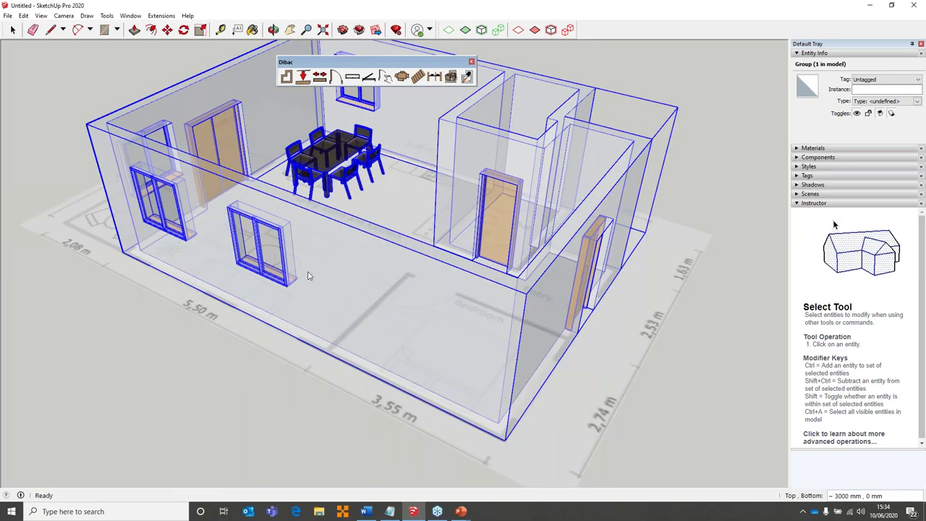
Turn off the X-ray face style for the 3D apartment model
{"action": "middle_click_drag", "start_coordinate": [308, 276], "coordinate": [445, 192]}
{"action": "middle_click_drag", "start_coordinate": [384, 194], "coordinate": [396, 201]}
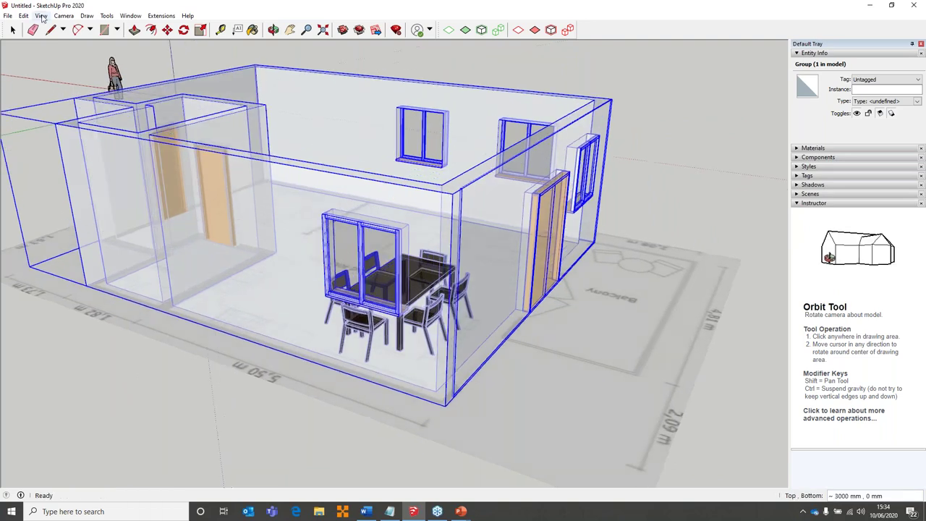
{"action": "left_click", "coordinate": [42, 15]}
{"action": "left_click", "coordinate": [163, 107]}
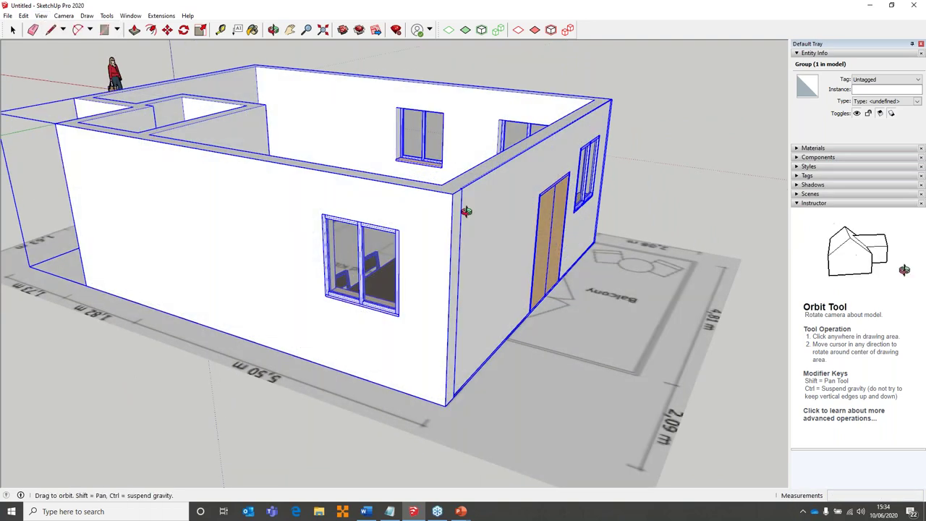
{"action": "middle_click_drag", "start_coordinate": [467, 211], "coordinate": [463, 145]}
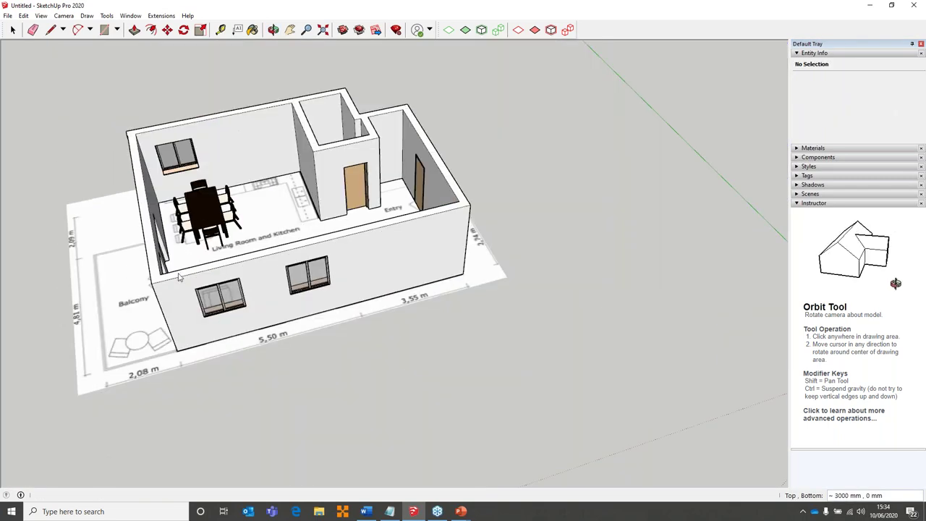
{"action": "middle_click_drag", "start_coordinate": [179, 277], "coordinate": [249, 245]}
{"action": "scroll", "coordinate": [488, 246], "scroll_direction": "up", "scroll_amount": 3}
{"action": "scroll", "coordinate": [248, 245], "scroll_direction": "down", "scroll_amount": 2}
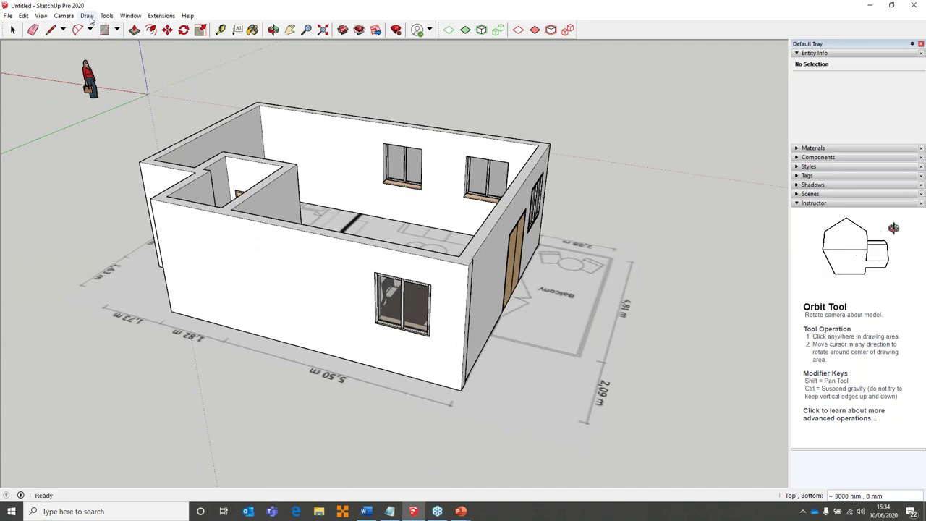
{"action": "left_click", "coordinate": [106, 15]}
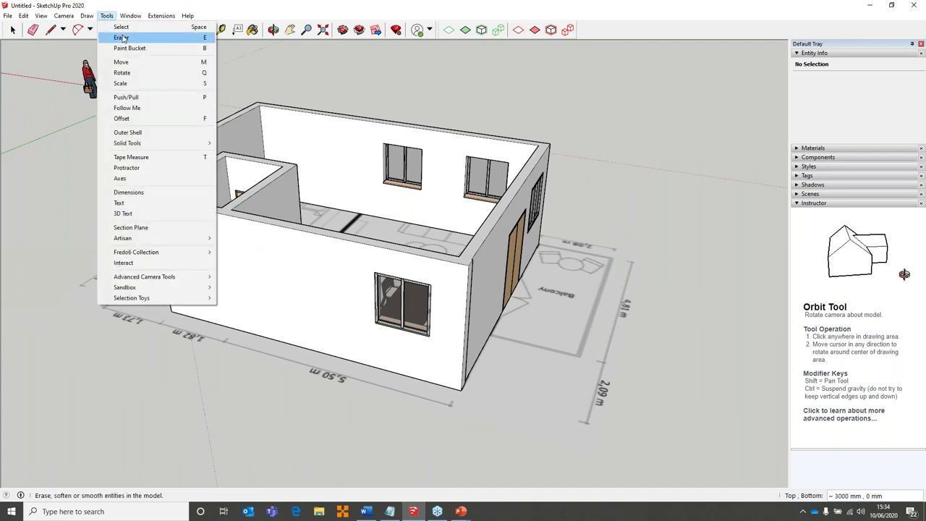
{"action": "mouse_move", "coordinate": [43, 16]}
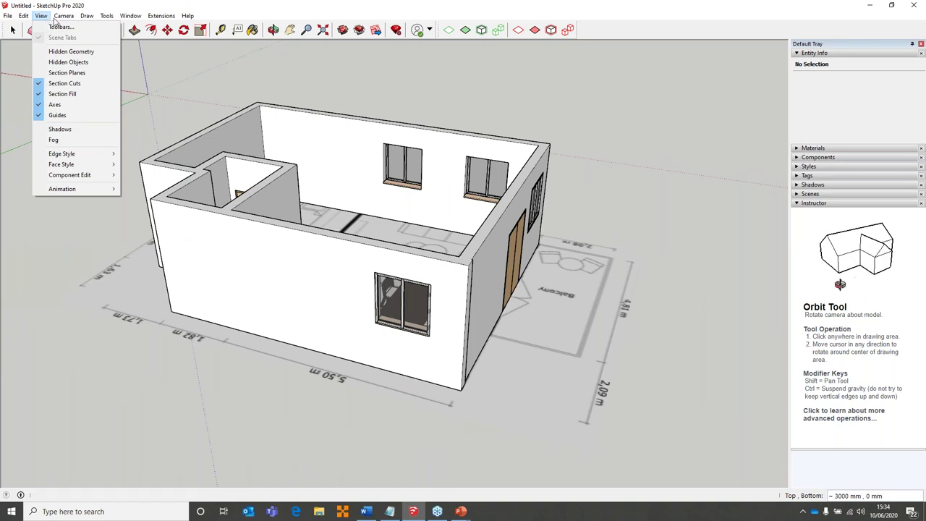
{"action": "mouse_move", "coordinate": [104, 18]}
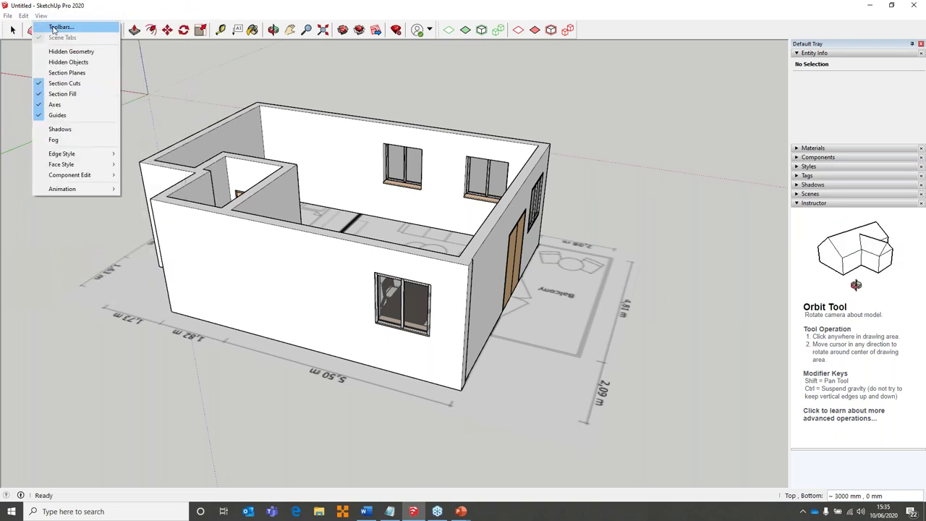
Show the Profile Builder 3 toolbar and place it above the apartment model
{"action": "left_click", "coordinate": [58, 27]}
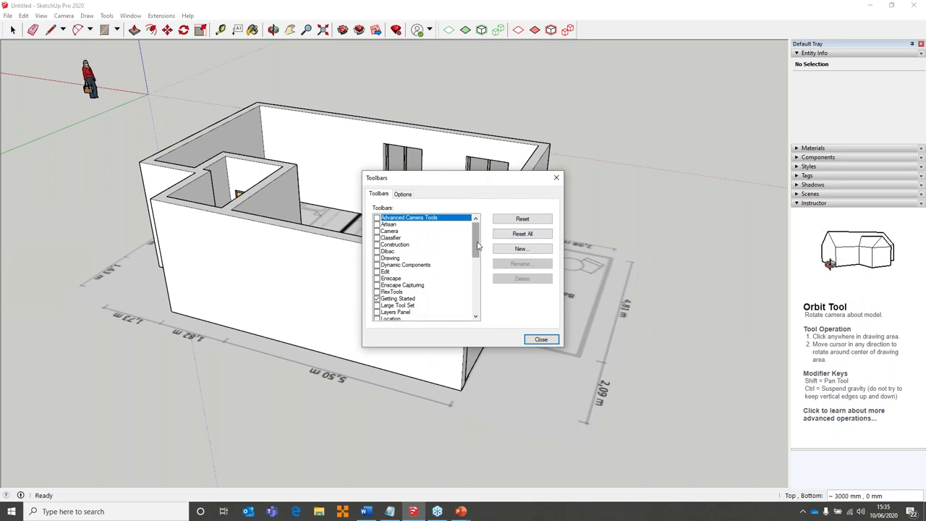
{"action": "scroll", "coordinate": [478, 247], "scroll_direction": "down", "scroll_amount": 5}
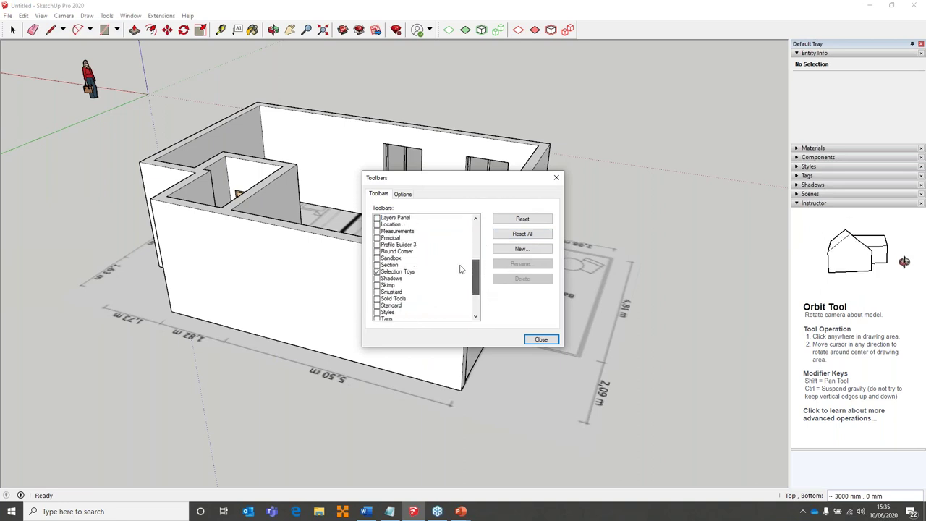
{"action": "left_click", "coordinate": [377, 244]}
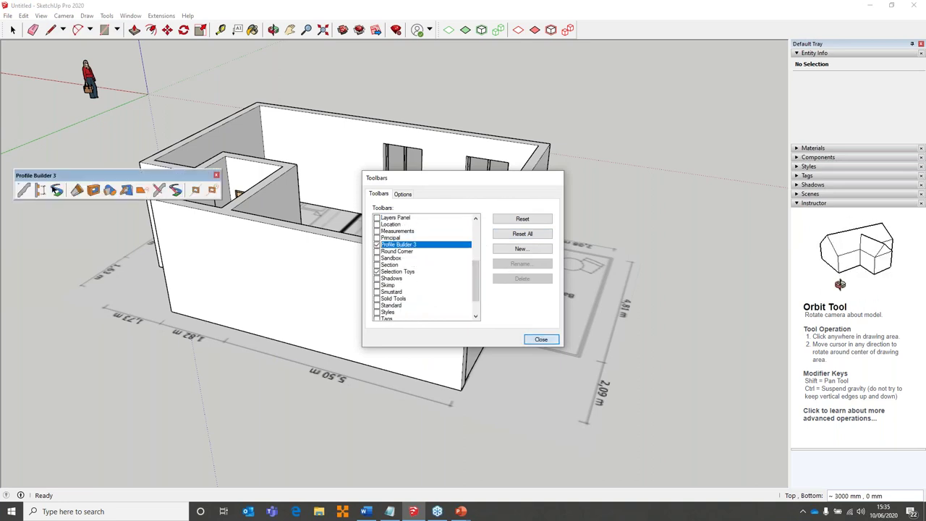
{"action": "left_click", "coordinate": [541, 340]}
{"action": "left_click_drag", "start_coordinate": [43, 175], "coordinate": [387, 55]}
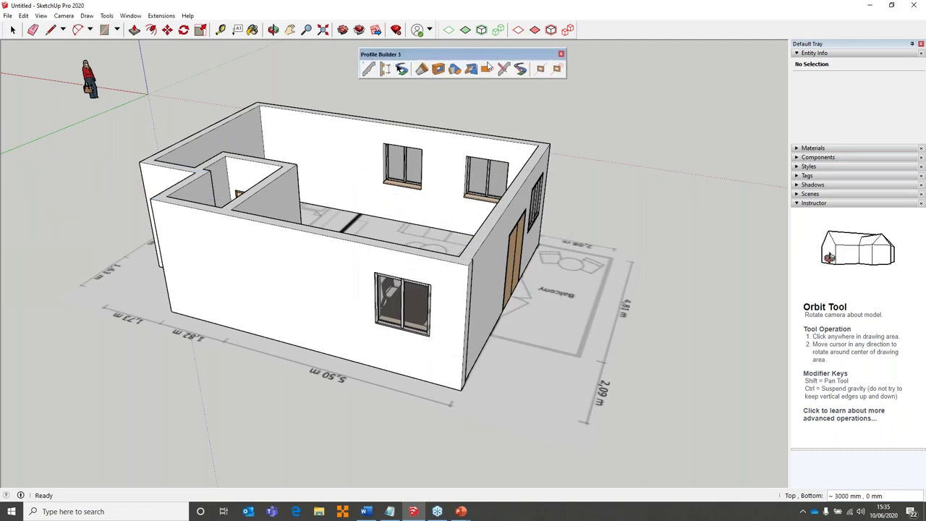
Load the Base profile from the Profile Examples library into Profile Builder's Profile Dialog
{"action": "middle_click_drag", "start_coordinate": [567, 173], "coordinate": [393, 131]}
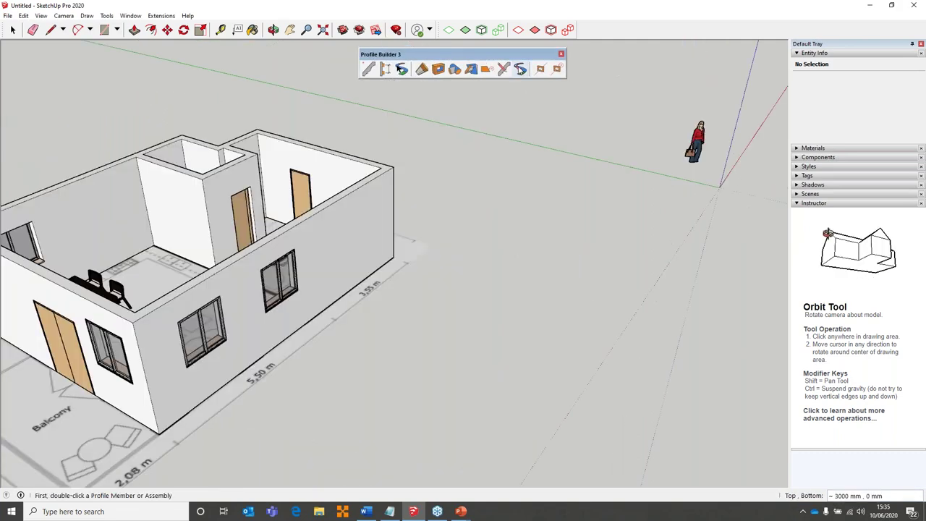
{"action": "middle_click_drag", "start_coordinate": [299, 177], "coordinate": [348, 166], "text": "shift"}
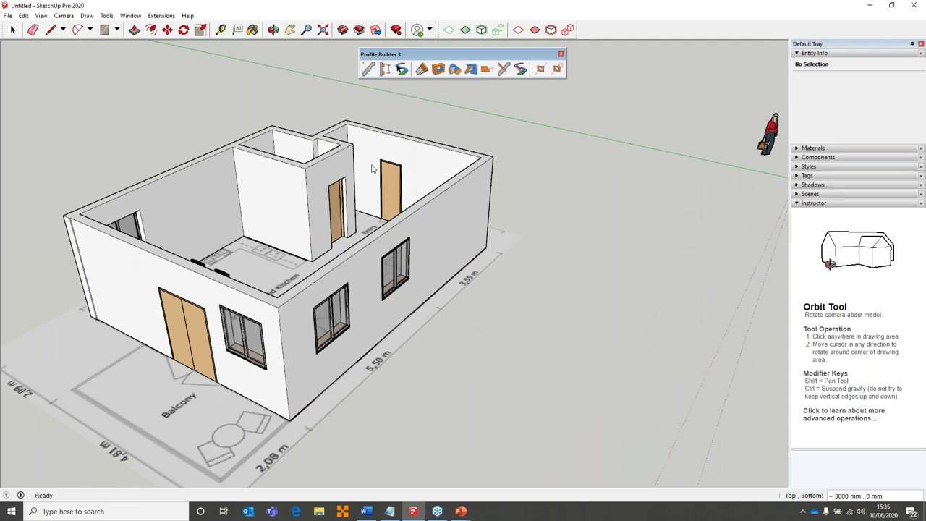
{"action": "left_click", "coordinate": [370, 70]}
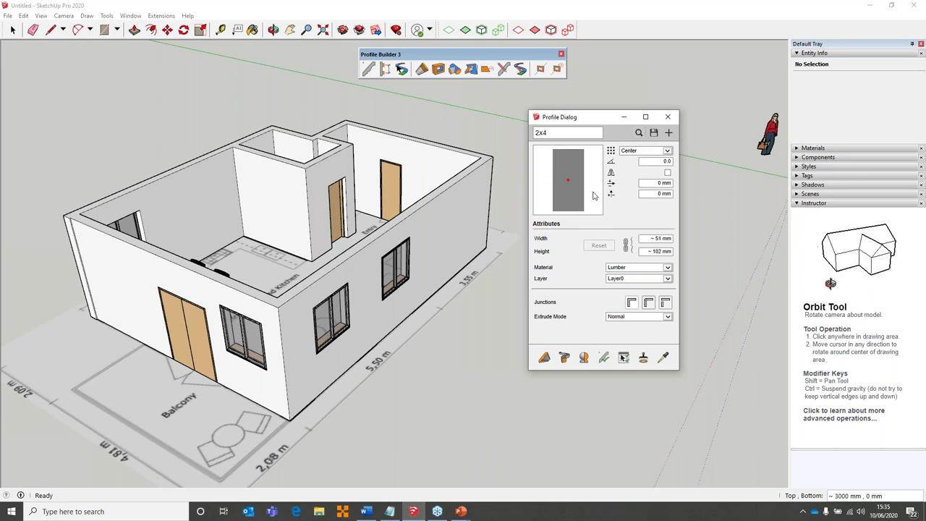
{"action": "left_click", "coordinate": [639, 134]}
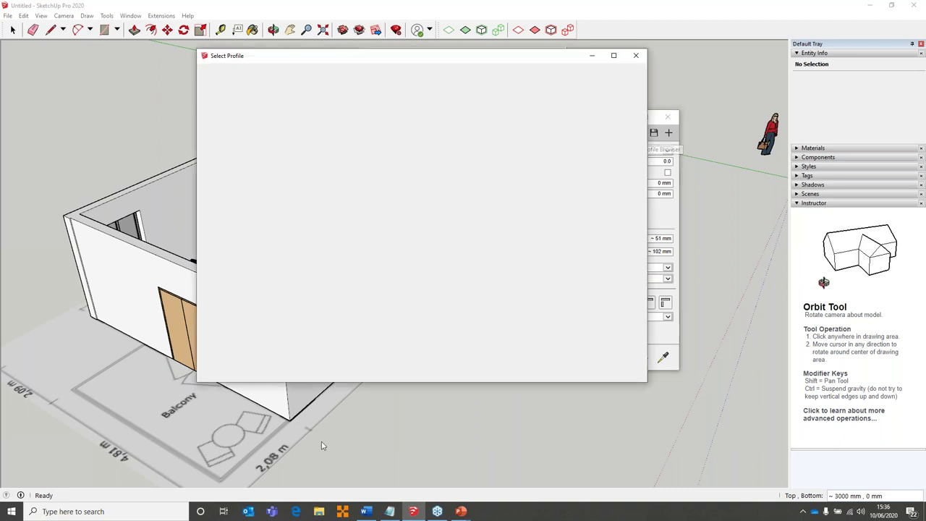
{"action": "scroll", "coordinate": [371, 239], "scroll_direction": "down", "scroll_amount": 3}
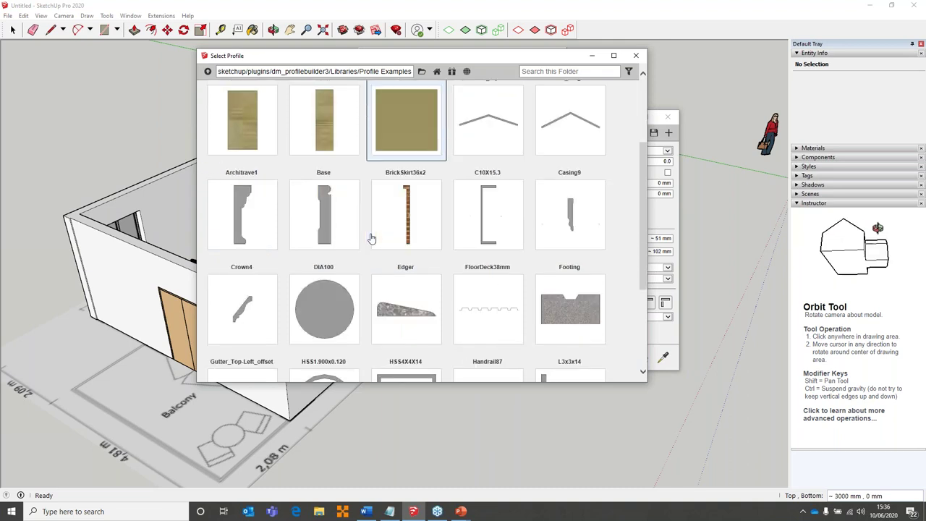
{"action": "scroll", "coordinate": [371, 238], "scroll_direction": "down", "scroll_amount": 3}
{"action": "scroll", "coordinate": [393, 287], "scroll_direction": "up", "scroll_amount": 6}
{"action": "scroll", "coordinate": [394, 264], "scroll_direction": "down", "scroll_amount": 1}
{"action": "scroll", "coordinate": [395, 261], "scroll_direction": "down", "scroll_amount": 5}
{"action": "scroll", "coordinate": [335, 309], "scroll_direction": "up", "scroll_amount": 1}
{"action": "scroll", "coordinate": [336, 309], "scroll_direction": "down", "scroll_amount": 1}
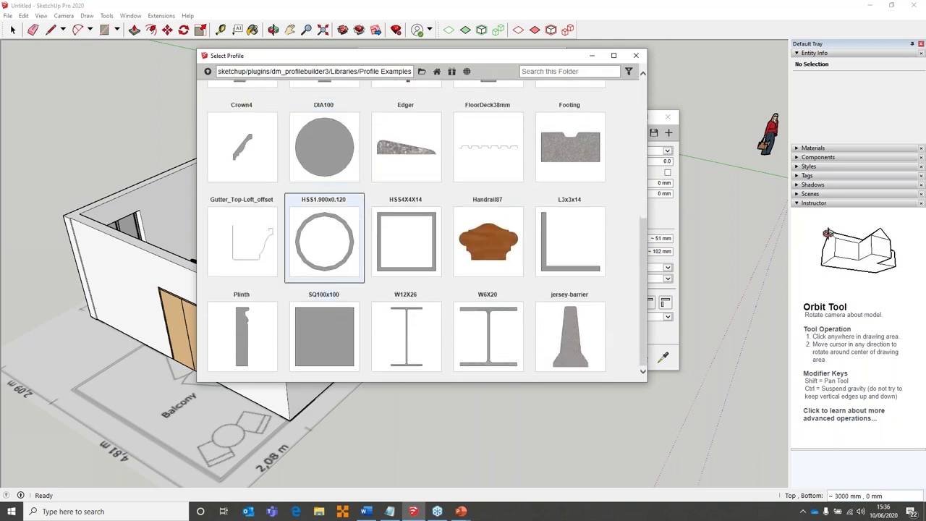
{"action": "scroll", "coordinate": [335, 309], "scroll_direction": "up", "scroll_amount": 5}
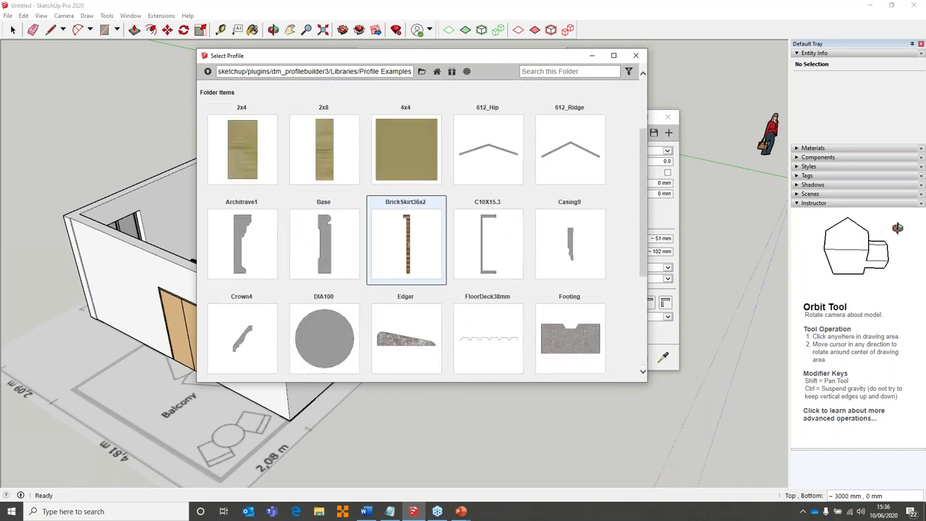
{"action": "left_click", "coordinate": [334, 227]}
{"action": "double_click", "coordinate": [335, 226]}
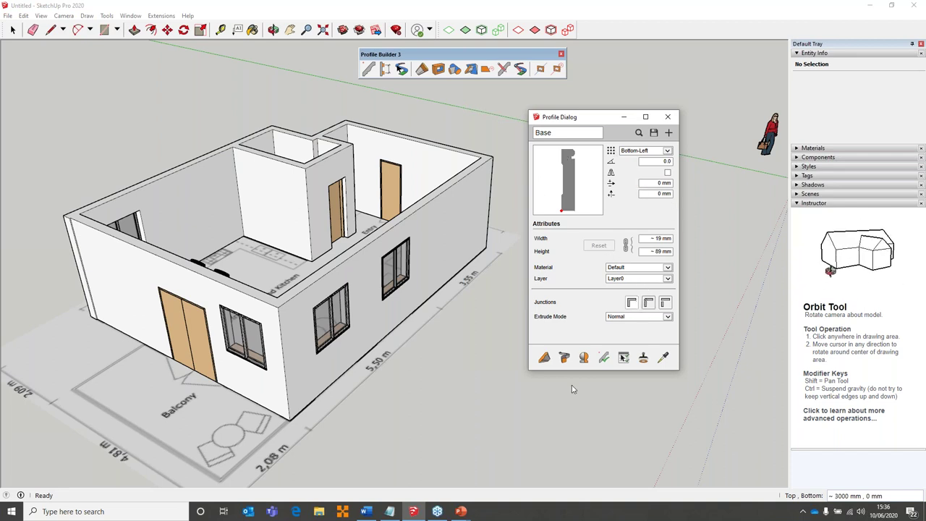
Build a Base skirting along the foot of the bathroom block's walls, from the kitchen corner to the bathroom door
{"action": "left_click", "coordinate": [544, 358]}
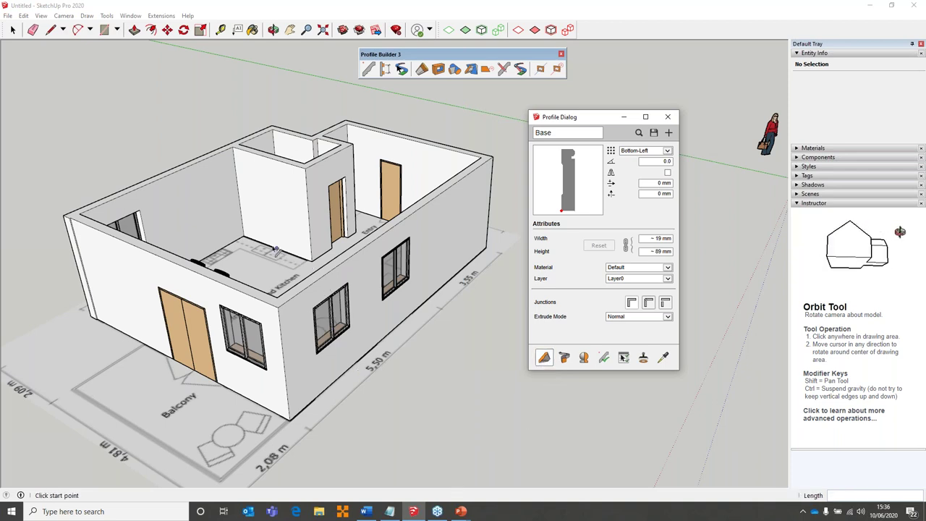
{"action": "scroll", "coordinate": [276, 251], "scroll_direction": "up", "scroll_amount": 5}
{"action": "left_click", "coordinate": [227, 236]}
{"action": "middle_click_drag", "start_coordinate": [227, 236], "coordinate": [434, 318]}
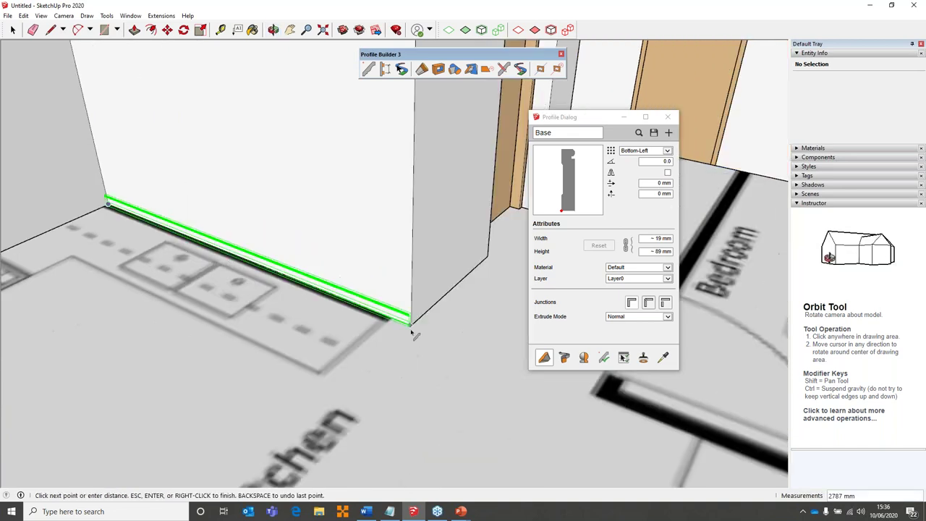
{"action": "left_click", "coordinate": [489, 257]}
{"action": "middle_click_drag", "start_coordinate": [490, 254], "coordinate": [391, 249]}
{"action": "key", "text": "space"}
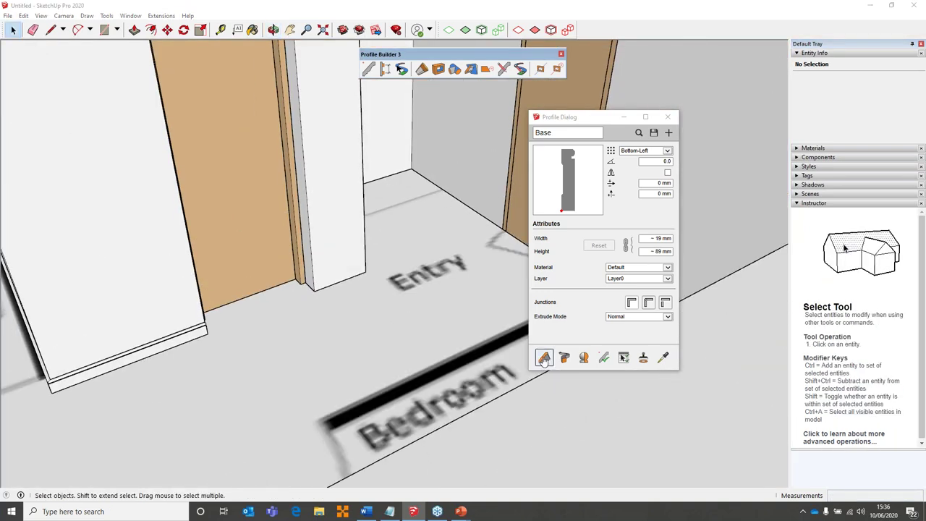
Build a Base skirting from the far side of the bathroom door around the entry recess to the entrance door
{"action": "left_click", "coordinate": [544, 358]}
{"action": "left_click", "coordinate": [315, 292]}
{"action": "middle_click_drag", "start_coordinate": [386, 256], "coordinate": [405, 200]}
{"action": "left_click", "coordinate": [405, 200]}
{"action": "key", "text": "Return"}
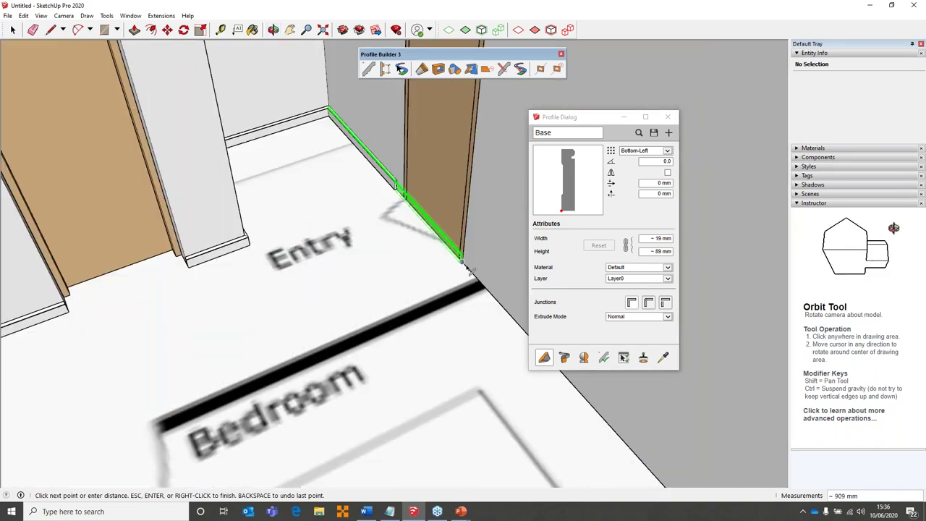
Build a Base skirting from the entrance door around the bedroom and along the window wall to the balcony-side corner
{"action": "left_click", "coordinate": [544, 357]}
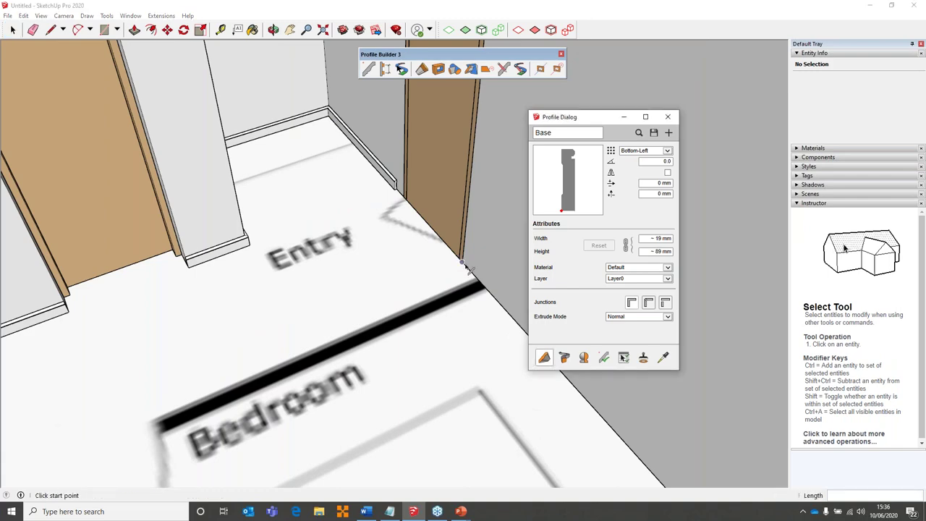
{"action": "left_click", "coordinate": [464, 265]}
{"action": "scroll", "coordinate": [458, 365], "scroll_direction": "down", "scroll_amount": 3}
{"action": "mouse_move", "coordinate": [458, 365]}
{"action": "middle_mouse_down"}
{"action": "mouse_move", "coordinate": [369, 348]}
{"action": "mouse_move", "coordinate": [434, 217]}
{"action": "mouse_move", "coordinate": [536, 420]}
{"action": "mouse_move", "coordinate": [360, 259]}
{"action": "mouse_move", "coordinate": [311, 310]}
{"action": "mouse_move", "coordinate": [528, 352]}
{"action": "middle_mouse_up"}
{"action": "left_click", "coordinate": [453, 238]}
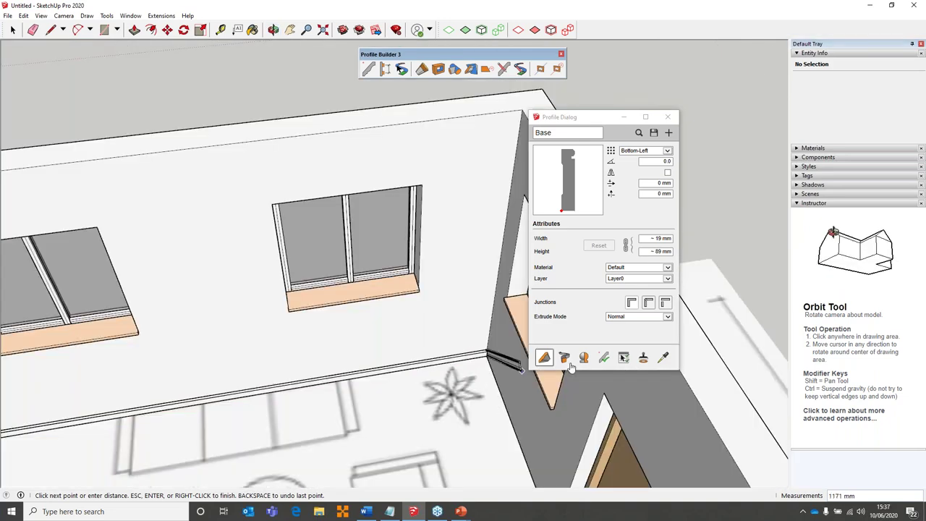
{"action": "key", "text": "space"}
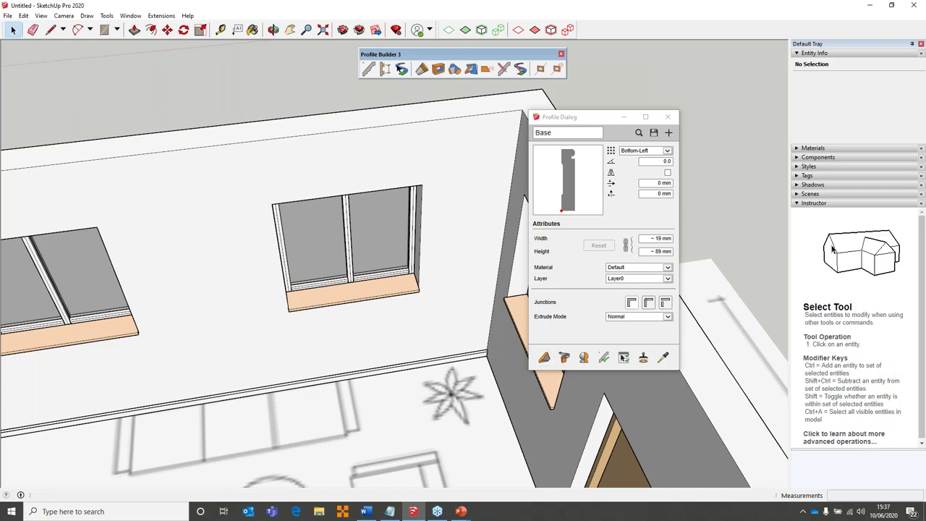
Reopen the Profile Dialog and load the W6X20 steel profile from the Profile Examples library
{"action": "scroll", "coordinate": [451, 368], "scroll_direction": "down", "scroll_amount": 5}
{"action": "middle_click_drag", "start_coordinate": [451, 368], "coordinate": [405, 275]}
{"action": "left_click", "coordinate": [668, 117]}
{"action": "middle_click_drag", "start_coordinate": [550, 217], "coordinate": [356, 75]}
{"action": "left_click", "coordinate": [369, 69]}
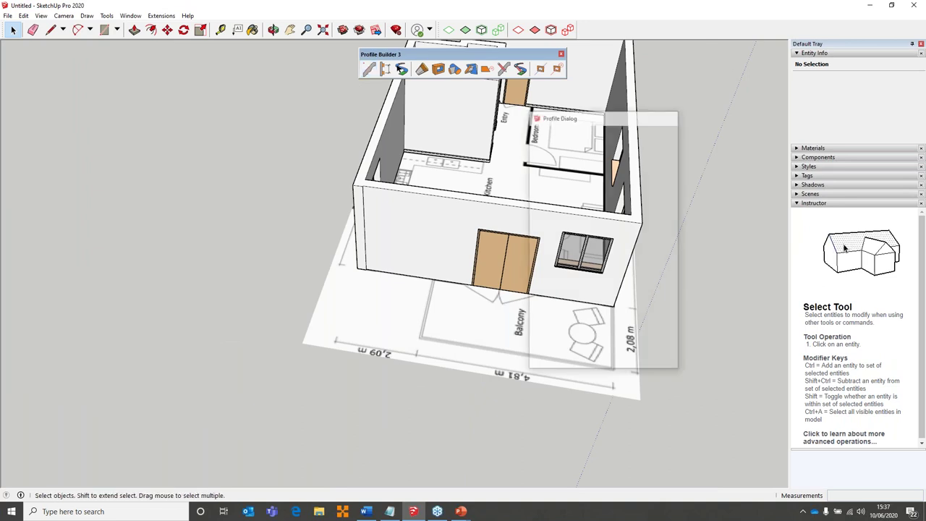
{"action": "left_click", "coordinate": [639, 133]}
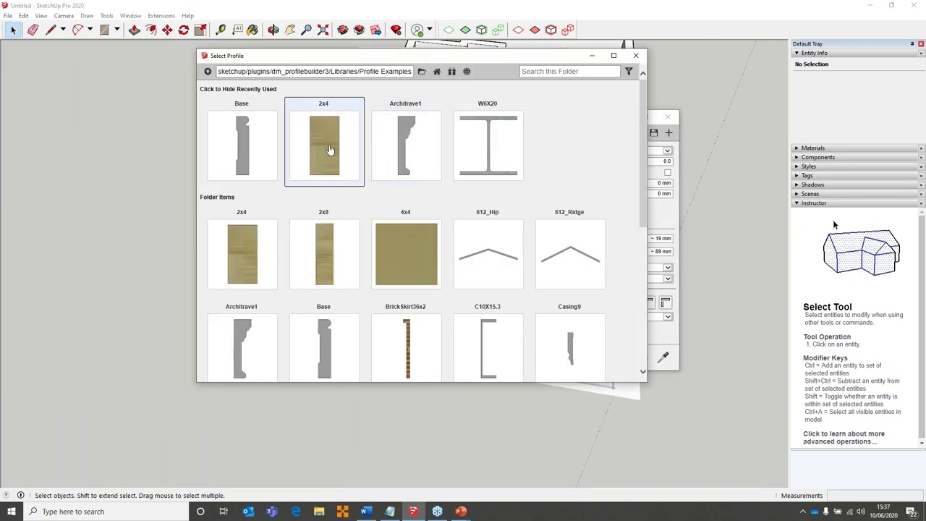
{"action": "scroll", "coordinate": [439, 255], "scroll_direction": "down", "scroll_amount": 2}
{"action": "scroll", "coordinate": [440, 253], "scroll_direction": "up", "scroll_amount": 2}
{"action": "scroll", "coordinate": [439, 253], "scroll_direction": "down", "scroll_amount": 3}
{"action": "scroll", "coordinate": [440, 254], "scroll_direction": "up", "scroll_amount": 3}
{"action": "left_click", "coordinate": [495, 132]}
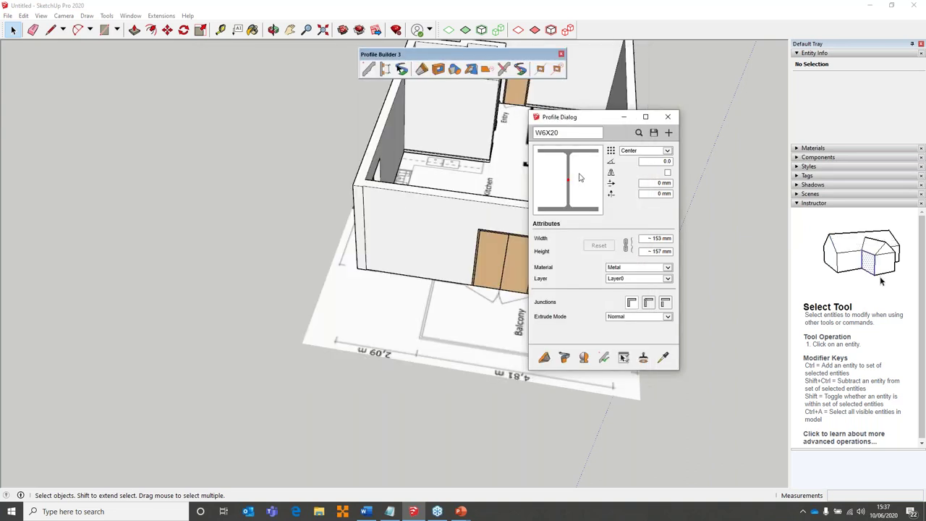
Draw a vertical line about 2104 mm long on the open ground beside the apartment
{"action": "left_click", "coordinate": [51, 32]}
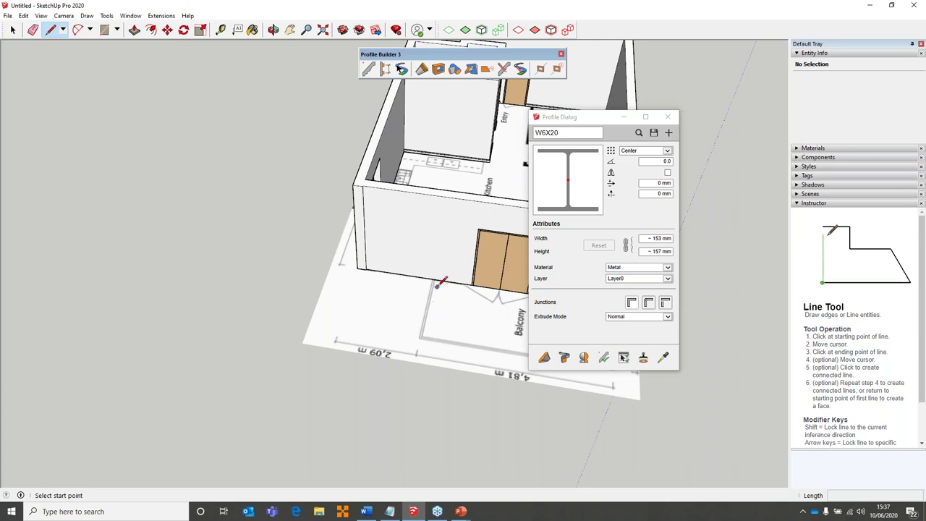
{"action": "left_click", "coordinate": [128, 346]}
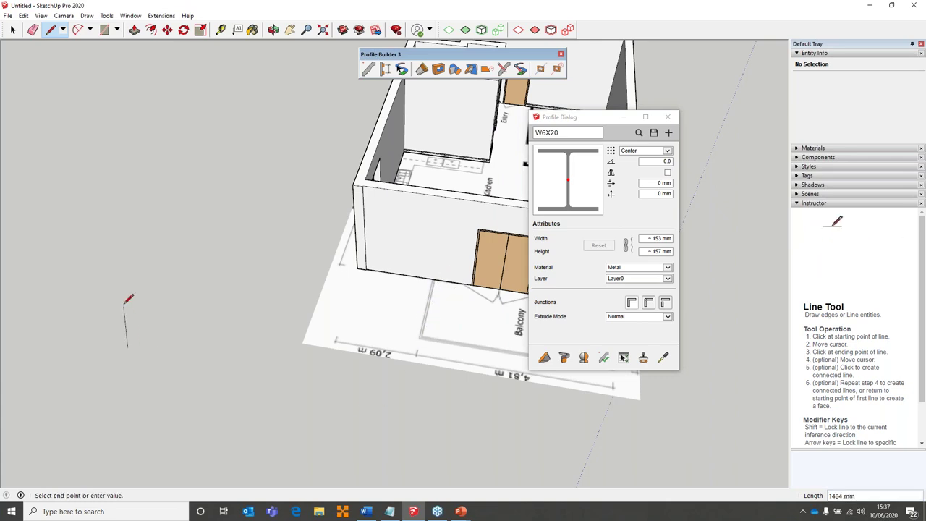
{"action": "middle_click_drag", "start_coordinate": [112, 288], "coordinate": [550, 344]}
{"action": "key", "text": "space"}
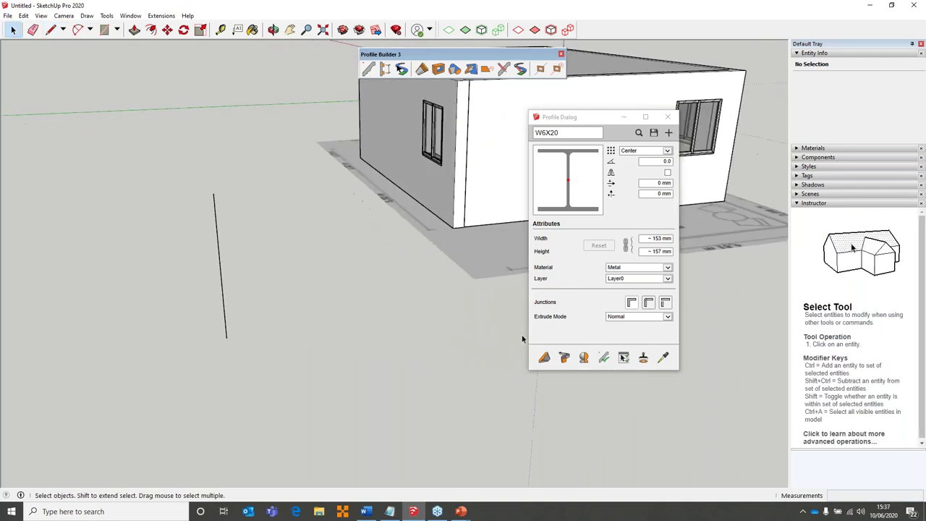
Build the W6X20 profile along the vertical line beside the apartment to form a steel column
{"action": "left_click", "coordinate": [565, 360]}
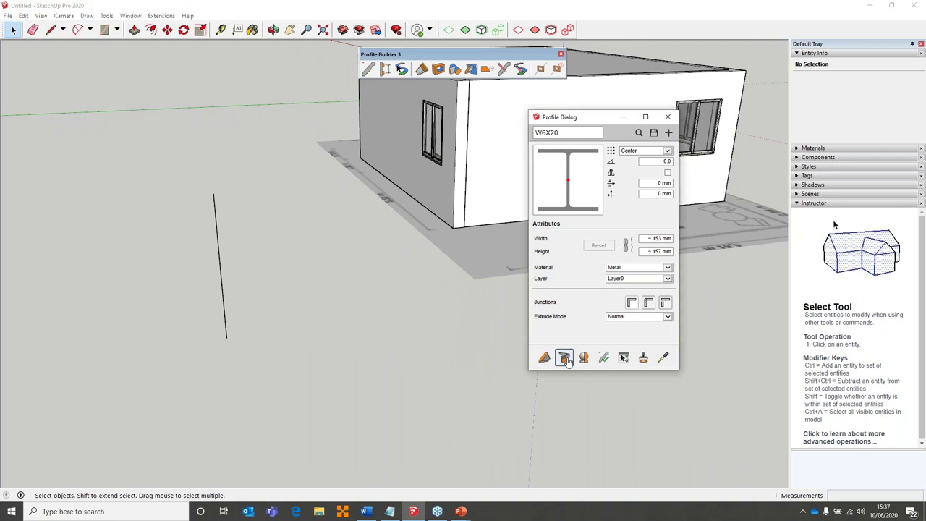
{"action": "left_click", "coordinate": [222, 300]}
{"action": "left_click", "coordinate": [566, 357]}
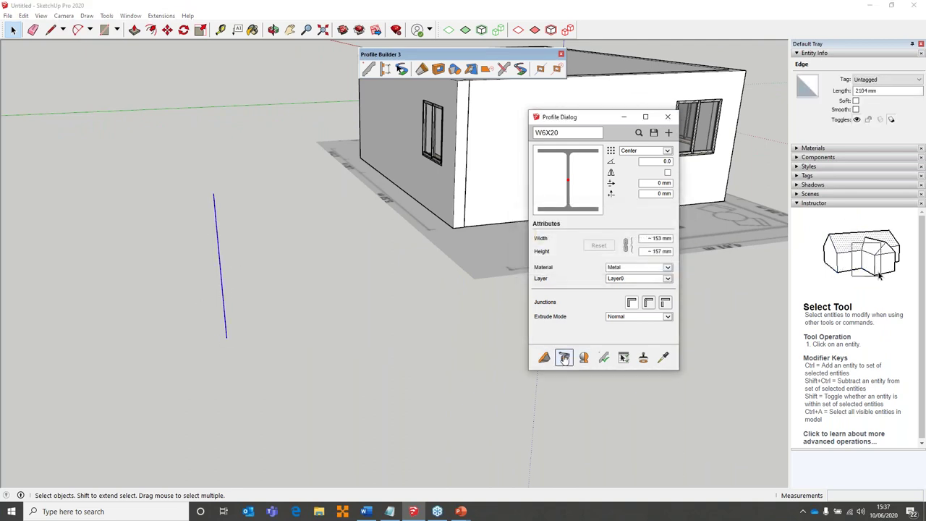
{"action": "middle_click_drag", "start_coordinate": [449, 290], "coordinate": [405, 333]}
{"action": "scroll", "coordinate": [478, 382], "scroll_direction": "up", "scroll_amount": 3}
{"action": "middle_click_drag", "start_coordinate": [477, 387], "coordinate": [66, 343]}
Draw a freehand chain of connected lines beside the steel column and build the W6X20 profile along it
{"action": "key", "text": "l"}
{"action": "left_click", "coordinate": [62, 348]}
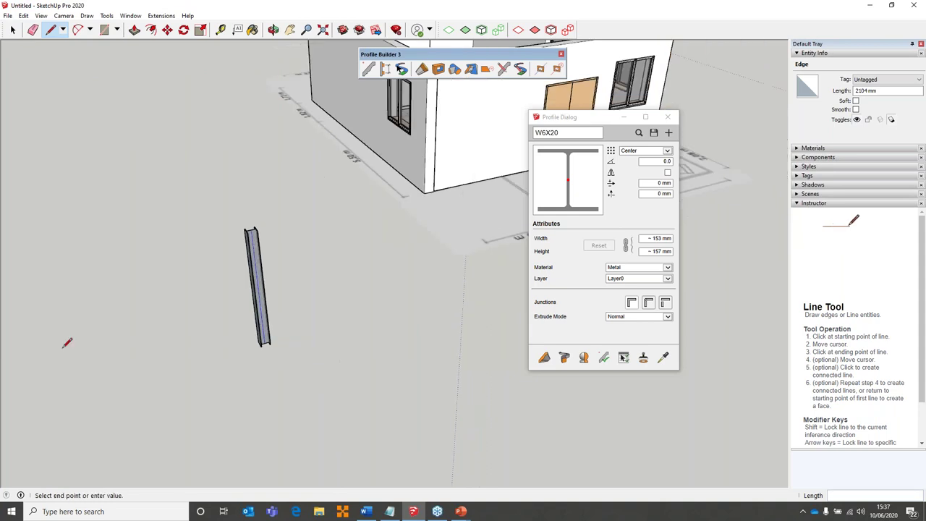
{"action": "left_click", "coordinate": [86, 266]}
{"action": "left_click", "coordinate": [164, 262]}
{"action": "left_click", "coordinate": [201, 353]}
{"action": "left_click", "coordinate": [177, 417]}
{"action": "left_click", "coordinate": [82, 413]}
{"action": "left_click", "coordinate": [161, 348]}
{"action": "key", "text": "space"}
{"action": "mouse_move", "coordinate": [237, 441]}
{"action": "left_mouse_down"}
{"action": "mouse_move", "coordinate": [232, 473]}
{"action": "mouse_move", "coordinate": [226, 465]}
{"action": "left_mouse_up"}
{"action": "left_click", "coordinate": [565, 360]}
Undo the freehand chain of lines and the W6X20 profile built along it
{"action": "mouse_move", "coordinate": [155, 382]}
{"action": "middle_mouse_down"}
{"action": "mouse_move", "coordinate": [242, 258]}
{"action": "mouse_move", "coordinate": [137, 417]}
{"action": "mouse_move", "coordinate": [124, 387]}
{"action": "mouse_move", "coordinate": [166, 381]}
{"action": "middle_mouse_up"}
{"action": "key", "text": "ctrl+z"}
{"action": "key", "text": "ctrl+z"}
{"action": "key", "text": "ctrl+z"}
{"action": "middle_click_drag", "start_coordinate": [271, 311], "coordinate": [304, 303]}
Close the Profile Dialog and set up the Hole Tool for round holes with a diameter of 15 mm
{"action": "left_click", "coordinate": [667, 117]}
{"action": "scroll", "coordinate": [315, 243], "scroll_direction": "up", "scroll_amount": 2}
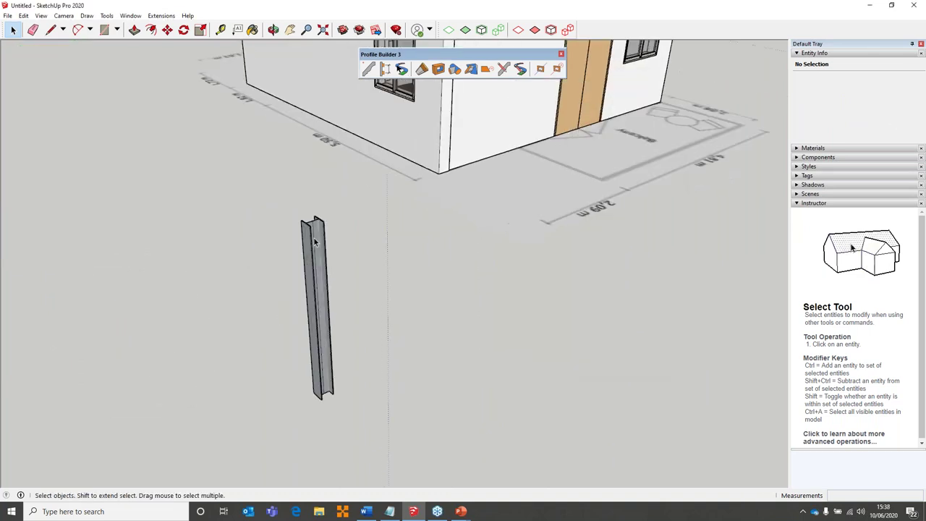
{"action": "scroll", "coordinate": [313, 239], "scroll_direction": "up", "scroll_amount": 3}
{"action": "middle_click_drag", "start_coordinate": [311, 234], "coordinate": [292, 233]}
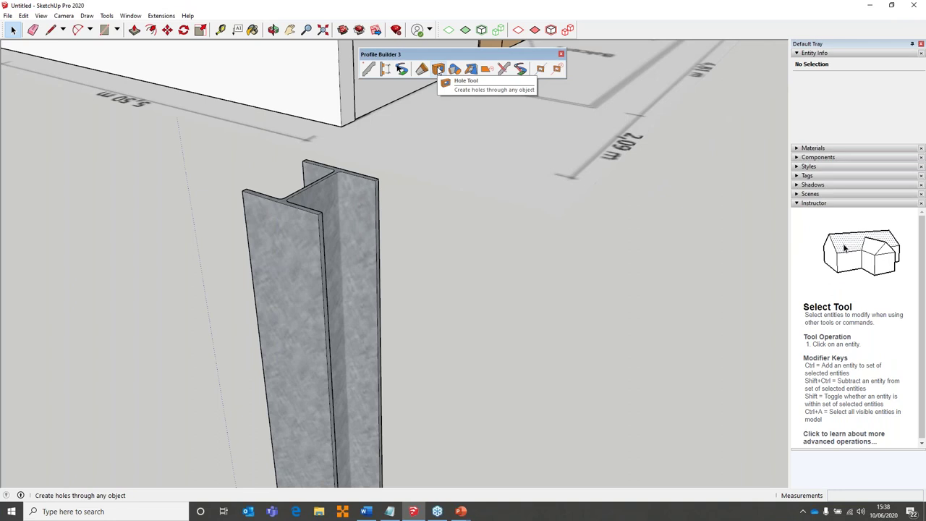
{"action": "left_click", "coordinate": [400, 68]}
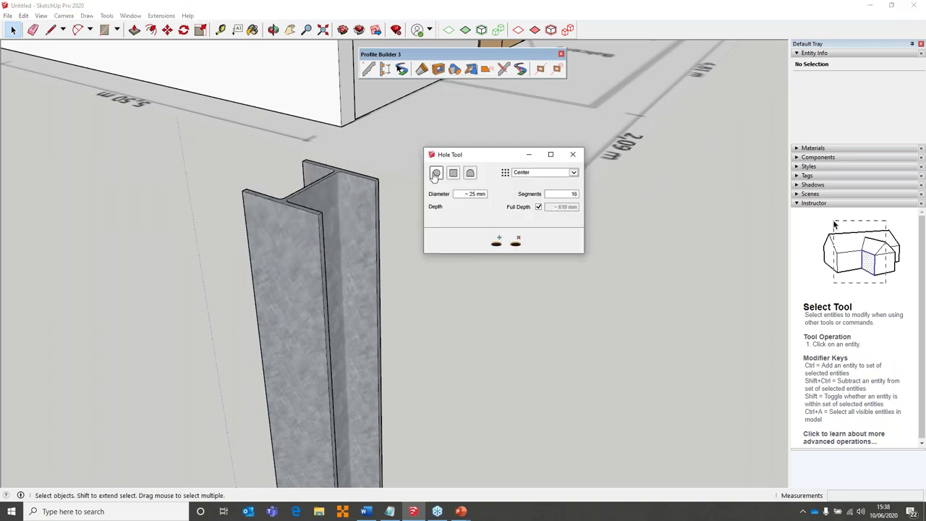
{"action": "left_click", "coordinate": [485, 194]}
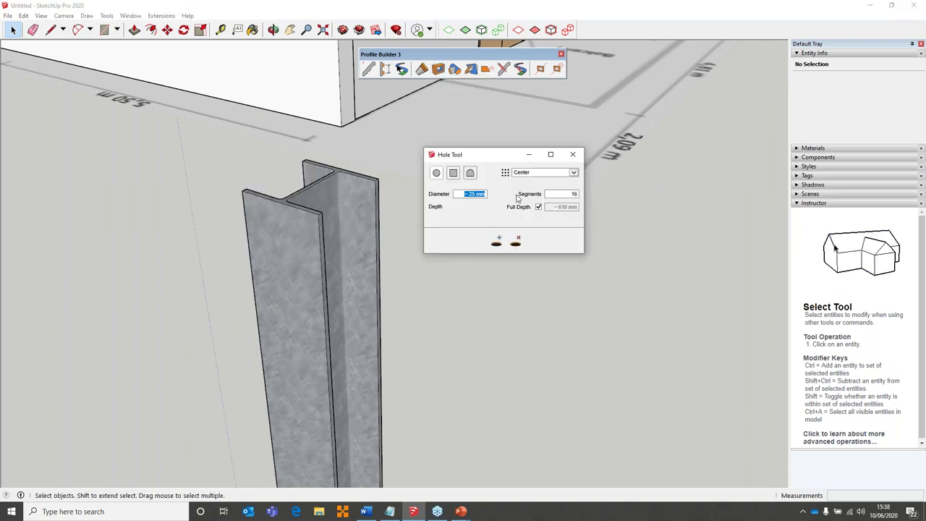
{"action": "type", "text": "15"}
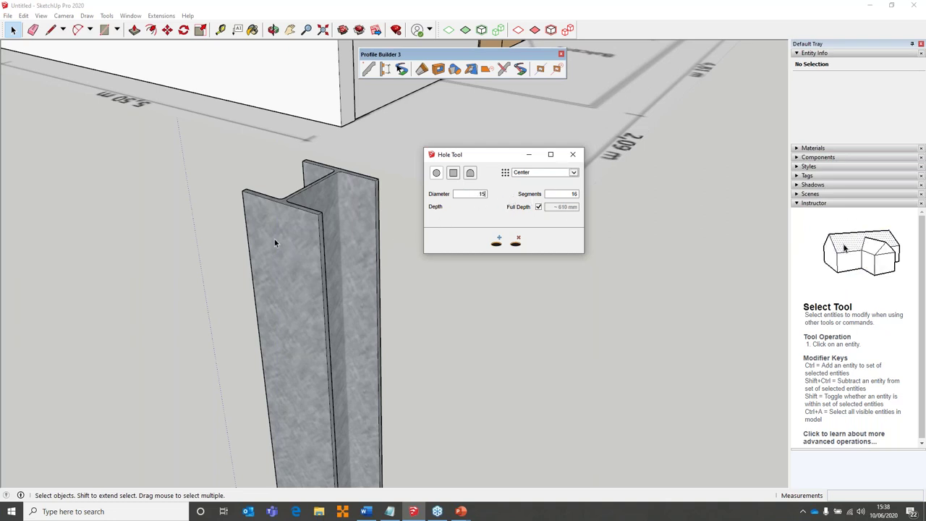
Cut two vertical rows of three 15 mm holes through both flanges near the top of the W6X20 column
{"action": "left_click", "coordinate": [495, 243]}
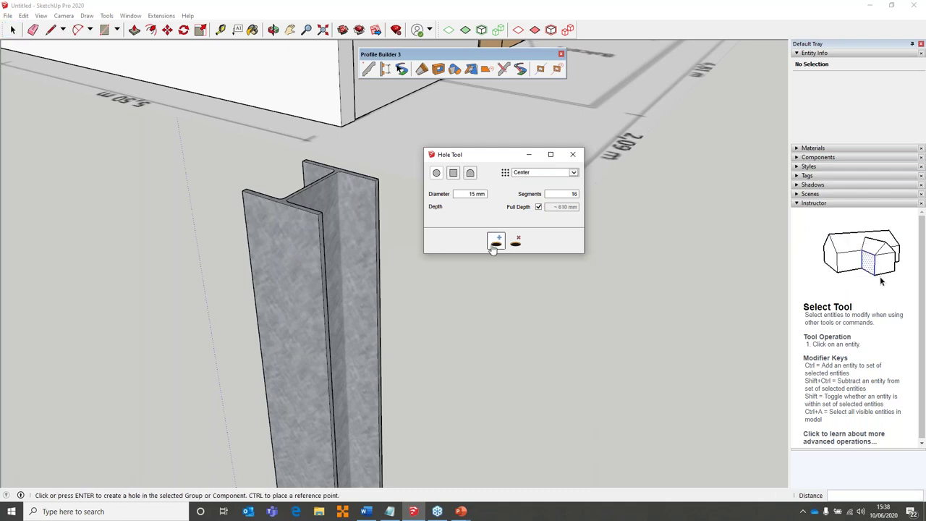
{"action": "left_click", "coordinate": [304, 230]}
{"action": "left_click", "coordinate": [305, 251]}
{"action": "left_click", "coordinate": [304, 276]}
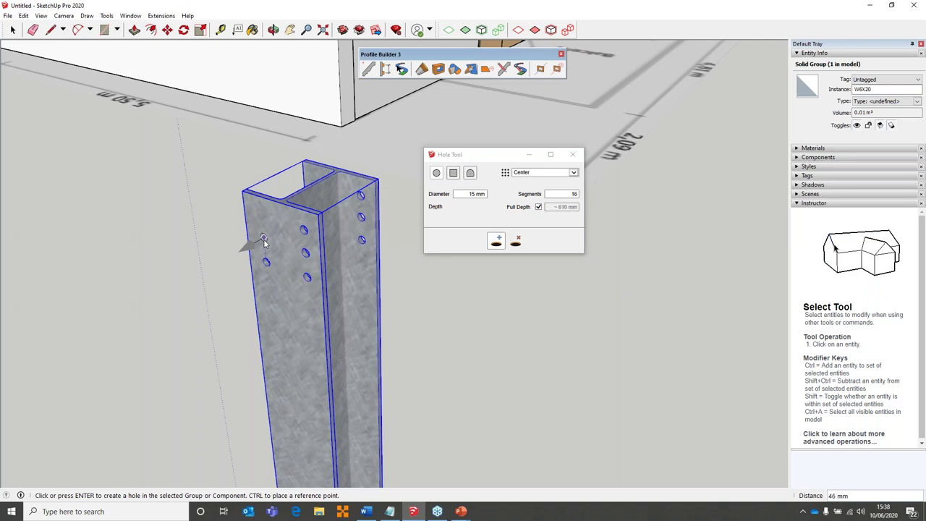
{"action": "left_click", "coordinate": [264, 242]}
{"action": "left_click", "coordinate": [263, 219]}
{"action": "middle_click_drag", "start_coordinate": [377, 373], "coordinate": [414, 232]}
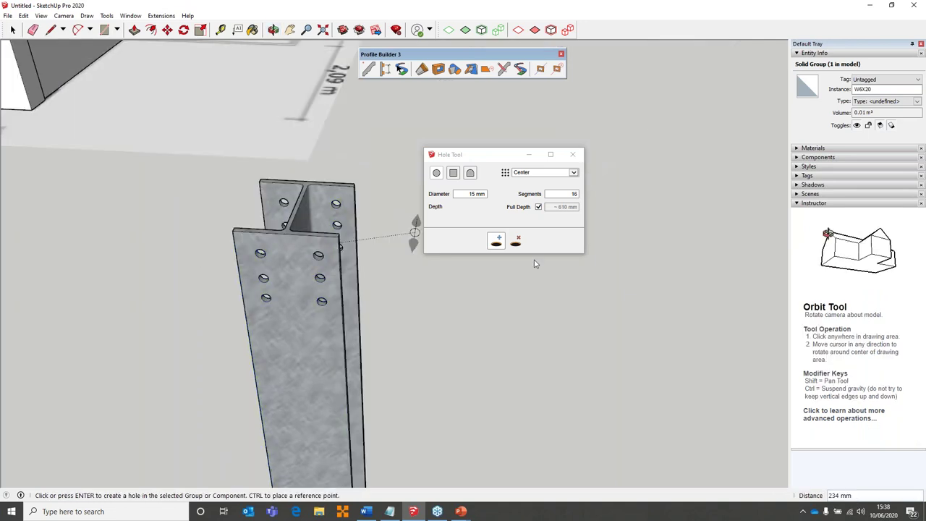
Remove the lowest hole of each row in the column's flanges with the Hole Tool
{"action": "left_click", "coordinate": [515, 242]}
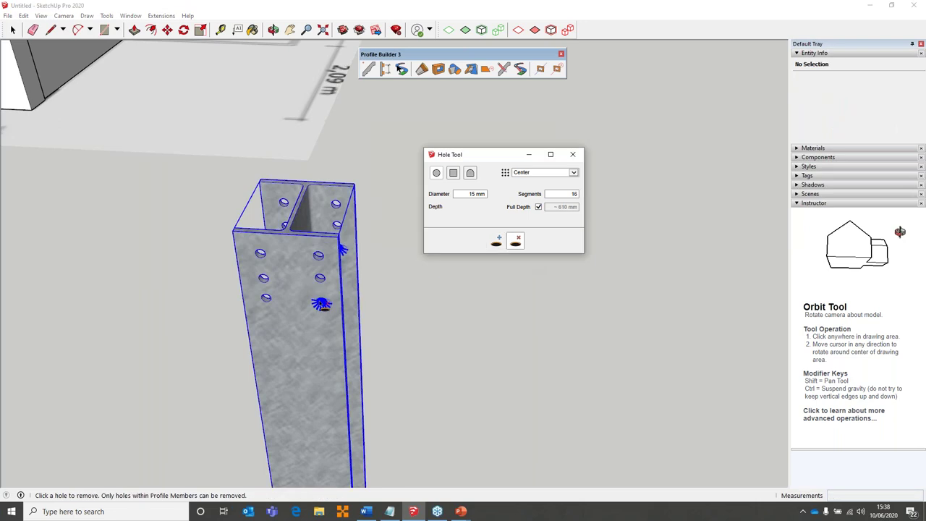
{"action": "middle_click_drag", "start_coordinate": [323, 304], "coordinate": [244, 155]}
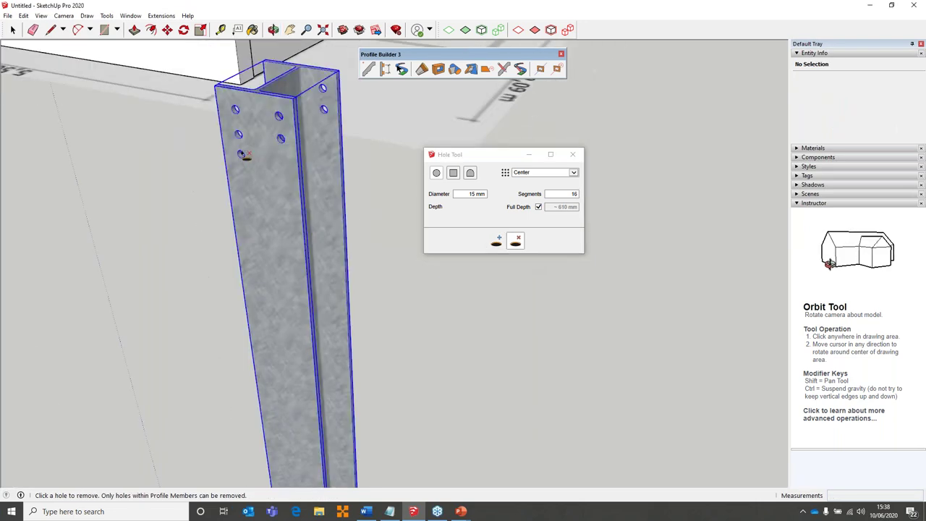
{"action": "left_click", "coordinate": [243, 155]}
{"action": "middle_click_drag", "start_coordinate": [340, 304], "coordinate": [316, 293]}
{"action": "key", "text": "space"}
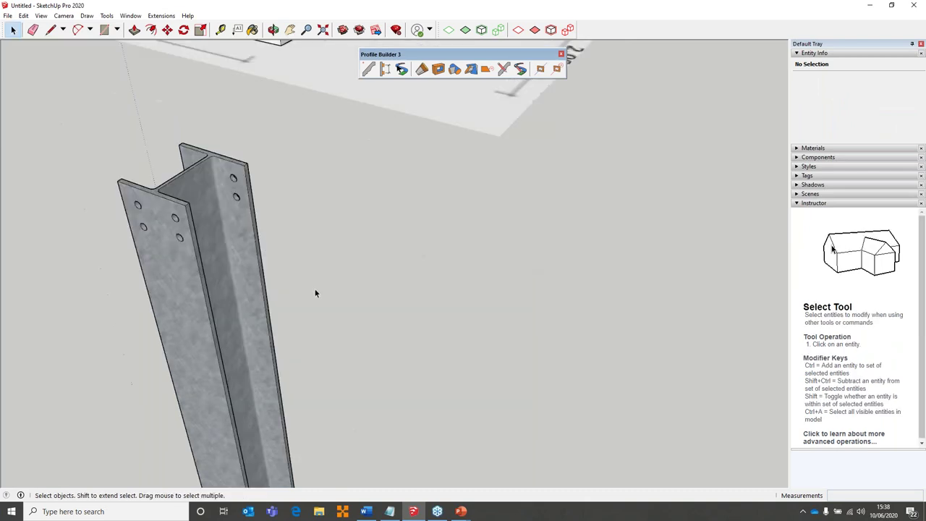
Load the 2x6 Exterior Wall assembly from the Assembly Examples library into the Assembly Dialog
{"action": "scroll", "coordinate": [362, 289], "scroll_direction": "down", "scroll_amount": 5}
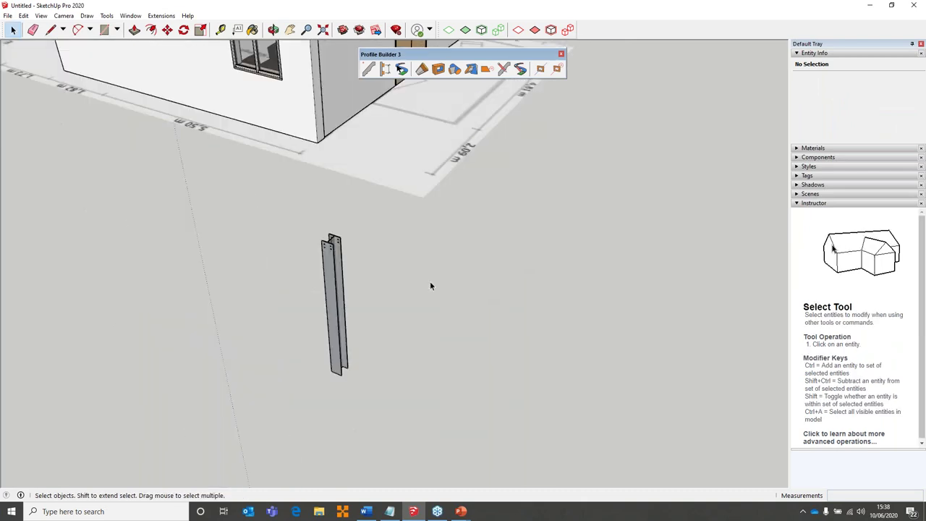
{"action": "middle_click_drag", "start_coordinate": [430, 286], "coordinate": [346, 53], "text": "shift"}
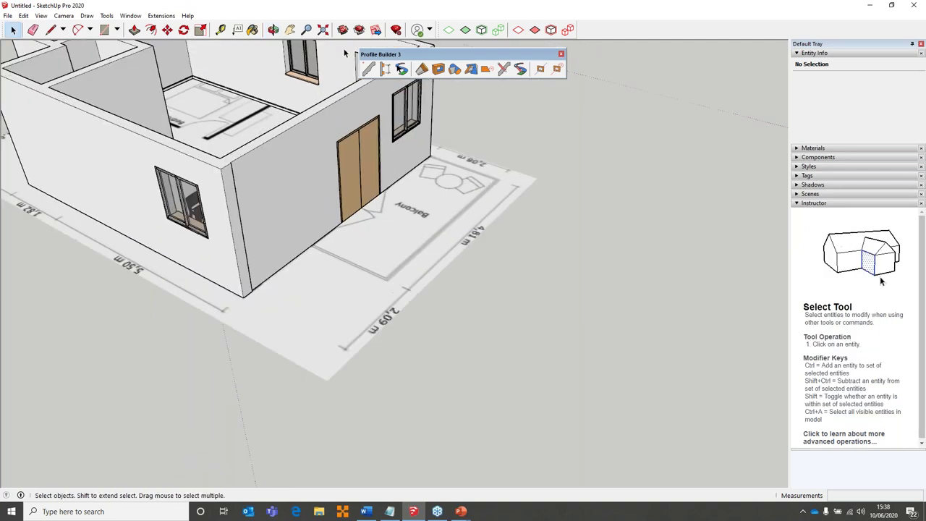
{"action": "middle_click_drag", "start_coordinate": [345, 53], "coordinate": [340, 22]}
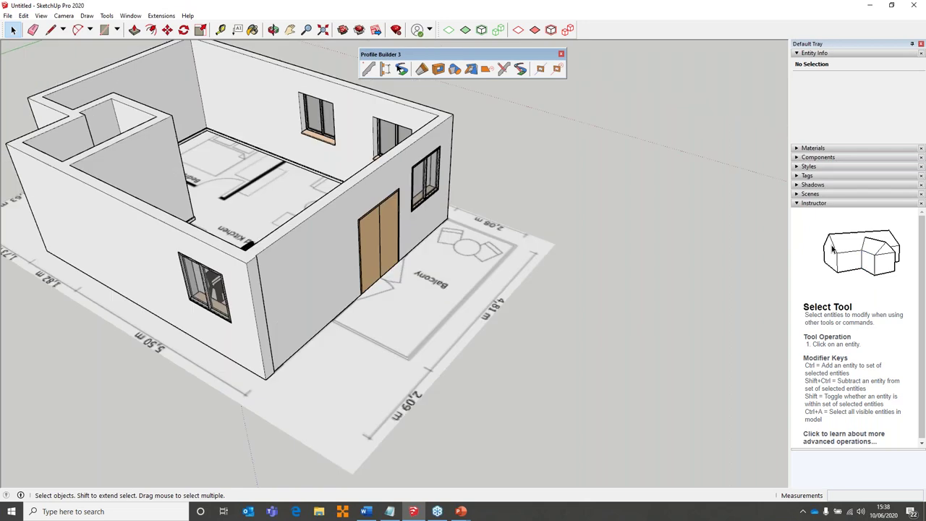
{"action": "left_click", "coordinate": [386, 69]}
{"action": "left_click_drag", "start_coordinate": [382, 57], "coordinate": [237, 74]}
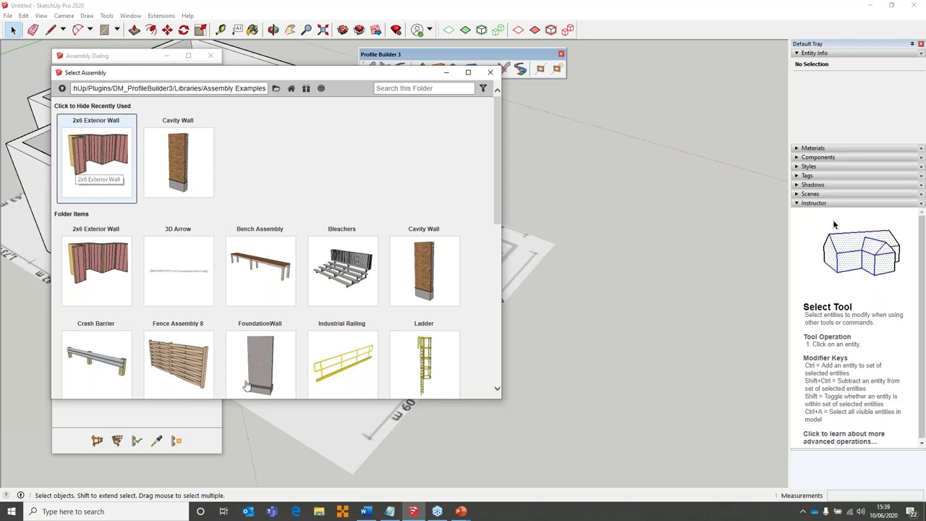
{"action": "left_click", "coordinate": [286, 411]}
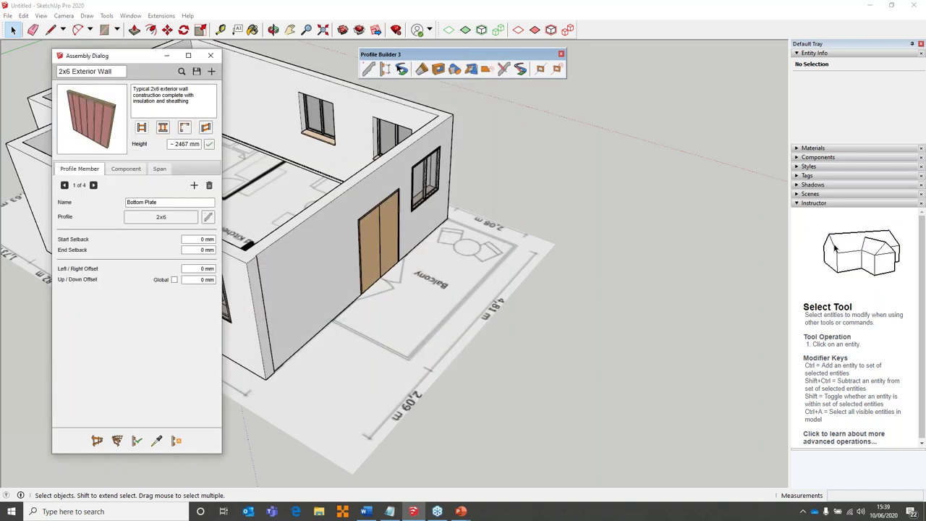
Build an L-shaped 2x6 Exterior Wall on the open ground beside the balcony, inspect its framing, and delete it
{"action": "left_click", "coordinate": [97, 441]}
{"action": "left_click", "coordinate": [616, 438]}
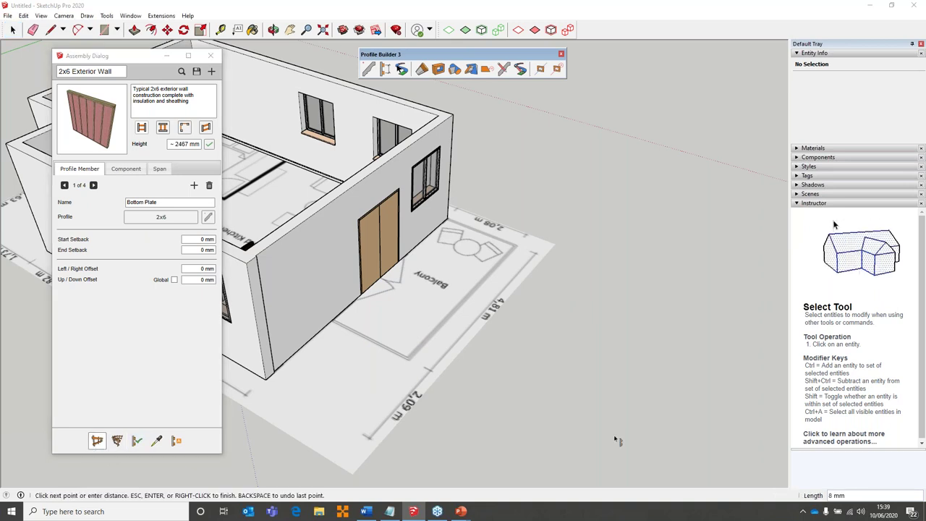
{"action": "left_click", "coordinate": [639, 466]}
{"action": "key", "text": "Escape"}
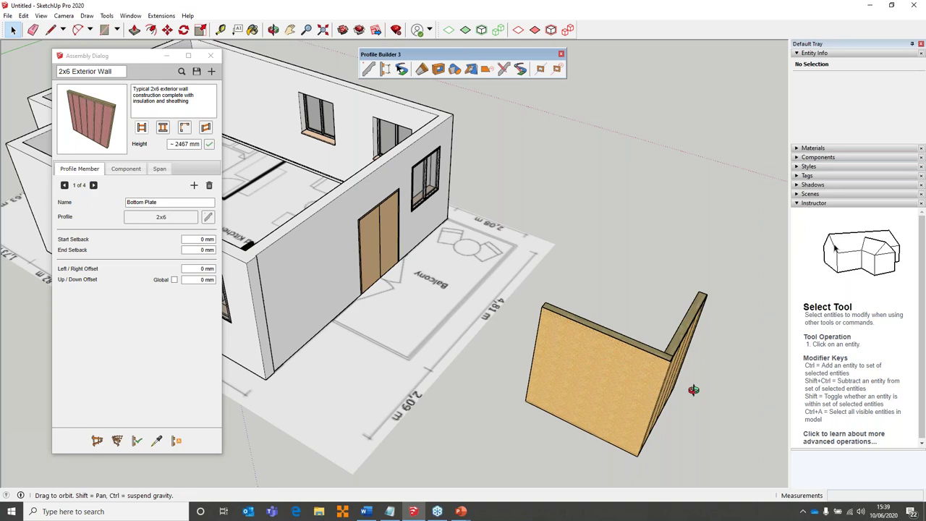
{"action": "middle_click_drag", "start_coordinate": [693, 390], "coordinate": [603, 335]}
{"action": "scroll", "coordinate": [603, 335], "scroll_direction": "up", "scroll_amount": 3}
{"action": "middle_click_drag", "start_coordinate": [423, 302], "coordinate": [376, 304]}
{"action": "left_click", "coordinate": [434, 326]}
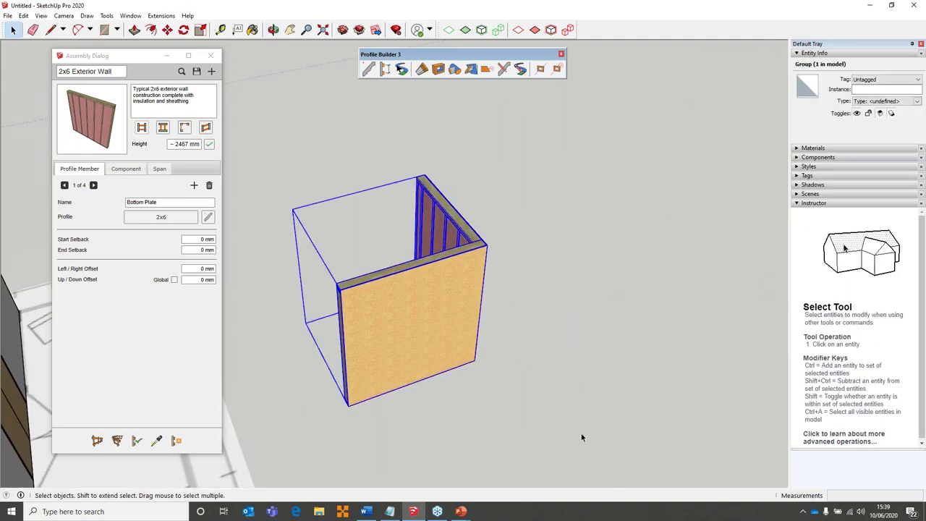
{"action": "key", "text": "Delete"}
Load the Simple Glass Railing assembly from the Assembly Examples library into the Assembly Dialog
{"action": "left_click", "coordinate": [181, 71]}
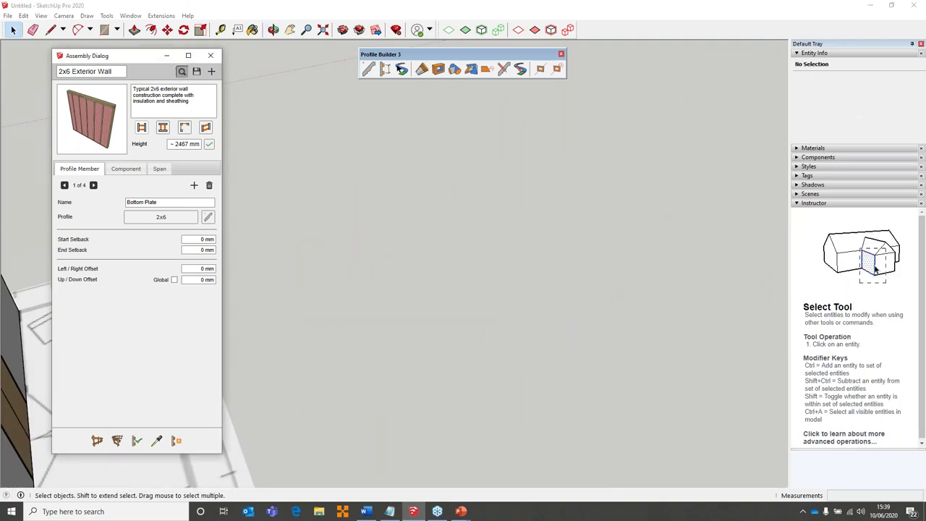
{"action": "scroll", "coordinate": [331, 258], "scroll_direction": "down", "scroll_amount": 5}
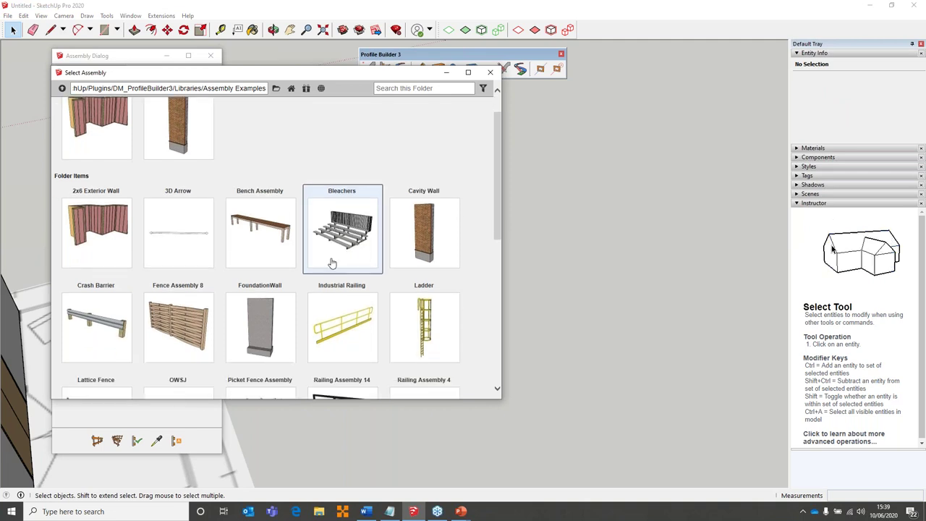
{"action": "scroll", "coordinate": [181, 253], "scroll_direction": "down", "scroll_amount": 2}
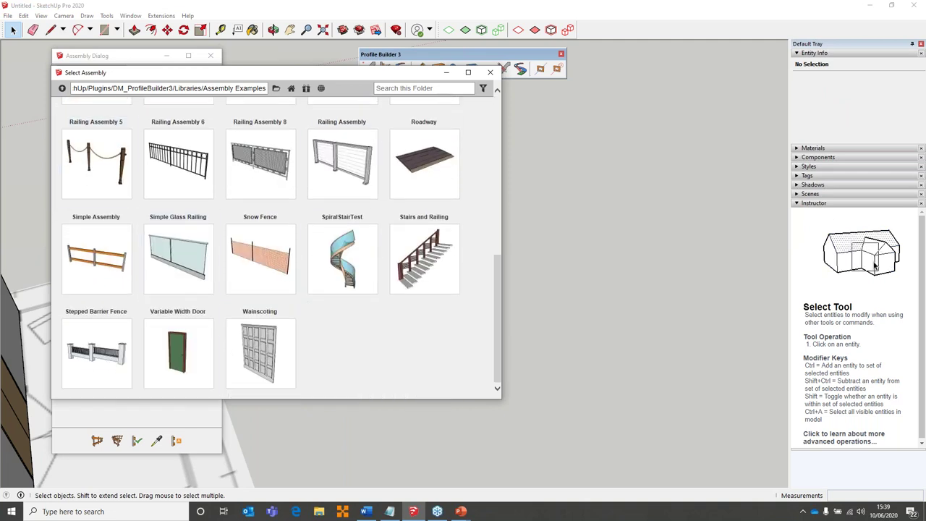
{"action": "double_click", "coordinate": [198, 267]}
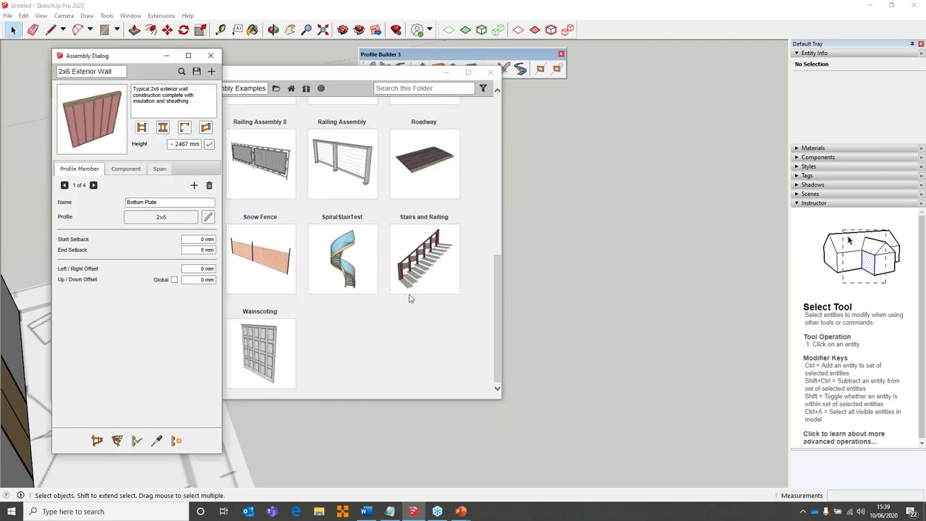
Build the glass railing in top view along the balcony's three open sides, starting and ending at the apartment wall
{"action": "middle_click_drag", "start_coordinate": [346, 321], "coordinate": [360, 294]}
{"action": "scroll", "coordinate": [360, 294], "scroll_direction": "up", "scroll_amount": 5}
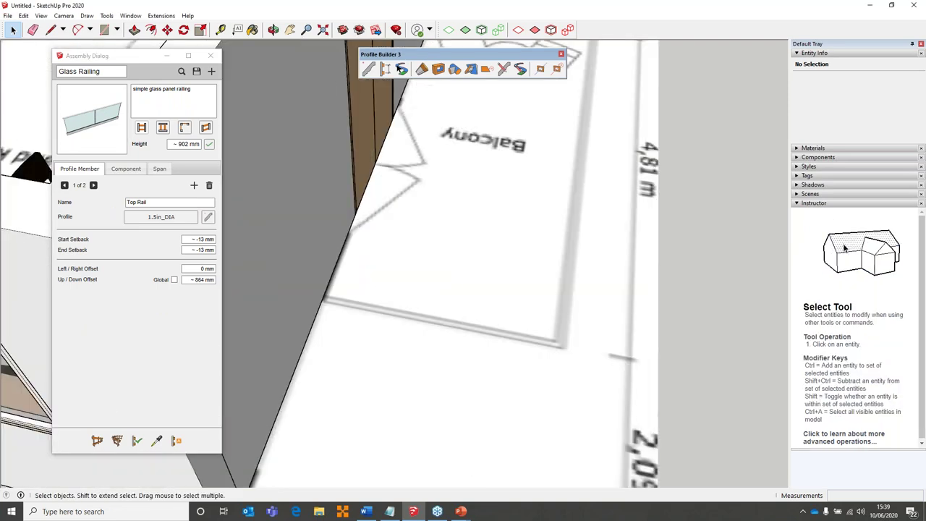
{"action": "left_click", "coordinate": [97, 443]}
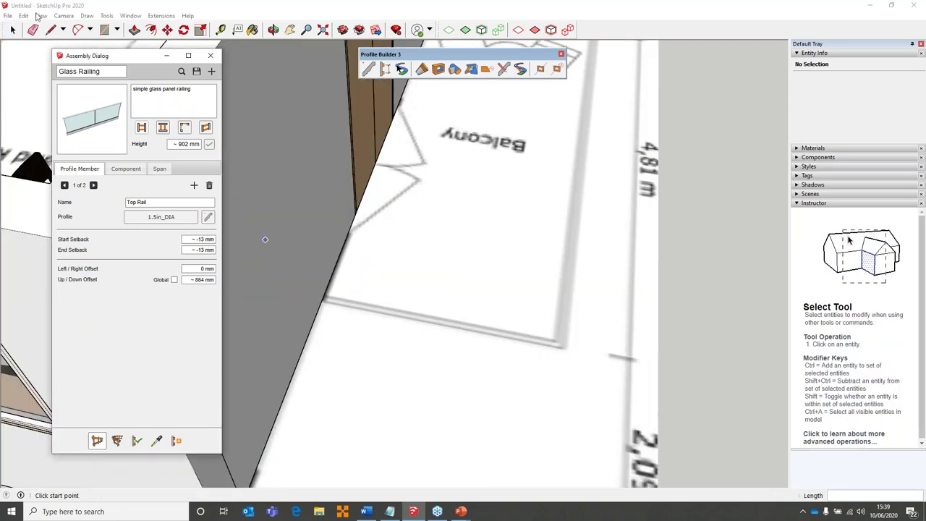
{"action": "left_click", "coordinate": [63, 15]}
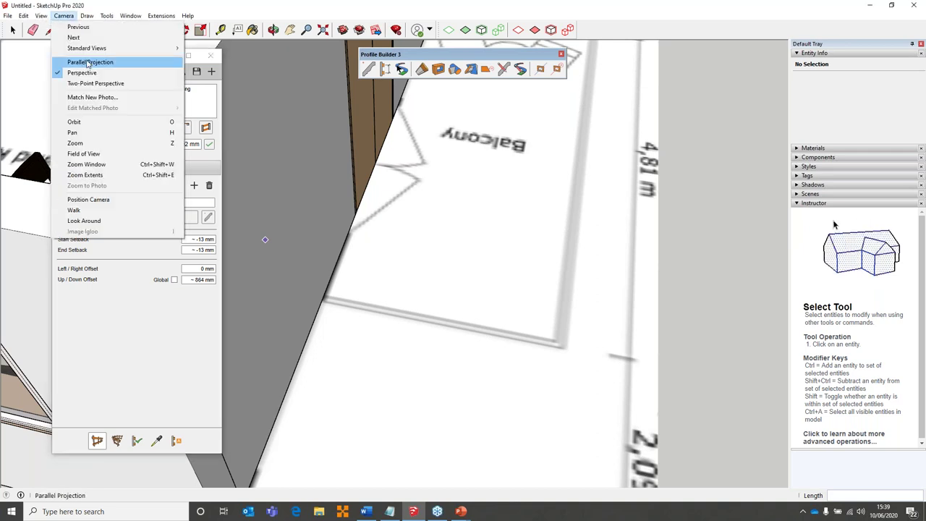
{"action": "mouse_move", "coordinate": [166, 47]}
{"action": "left_click", "coordinate": [202, 48]}
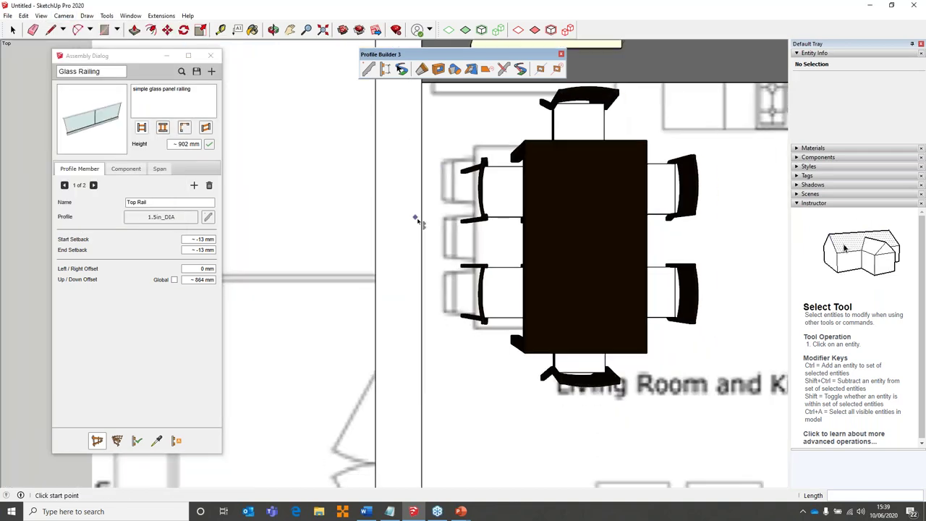
{"action": "scroll", "coordinate": [416, 219], "scroll_direction": "down", "scroll_amount": 4}
{"action": "scroll", "coordinate": [406, 233], "scroll_direction": "up", "scroll_amount": 3}
{"action": "left_click", "coordinate": [418, 231]}
{"action": "left_click", "coordinate": [239, 230]}
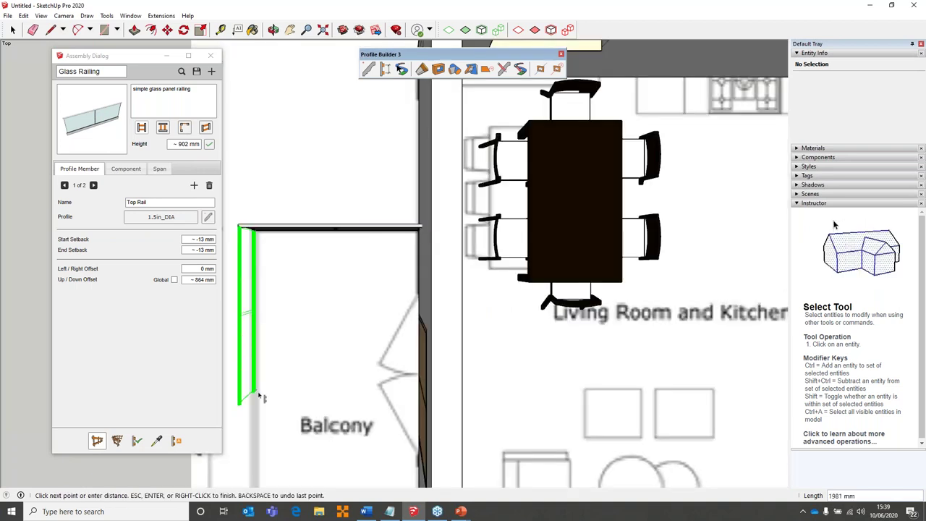
{"action": "mouse_move", "coordinate": [262, 398]}
{"action": "middle_mouse_down", "text": "shift"}
{"action": "mouse_move", "coordinate": [275, 286]}
{"action": "mouse_move", "coordinate": [326, 87]}
{"action": "middle_mouse_up", "text": "shift"}
{"action": "left_click", "coordinate": [315, 360]}
{"action": "left_click", "coordinate": [480, 359]}
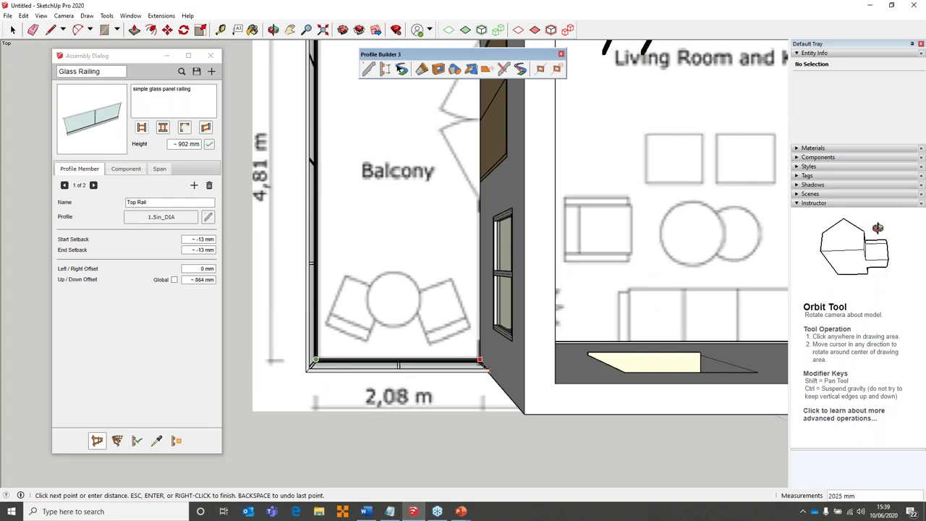
{"action": "key", "text": "Return"}
{"action": "middle_click_drag", "start_coordinate": [439, 332], "coordinate": [550, 275]}
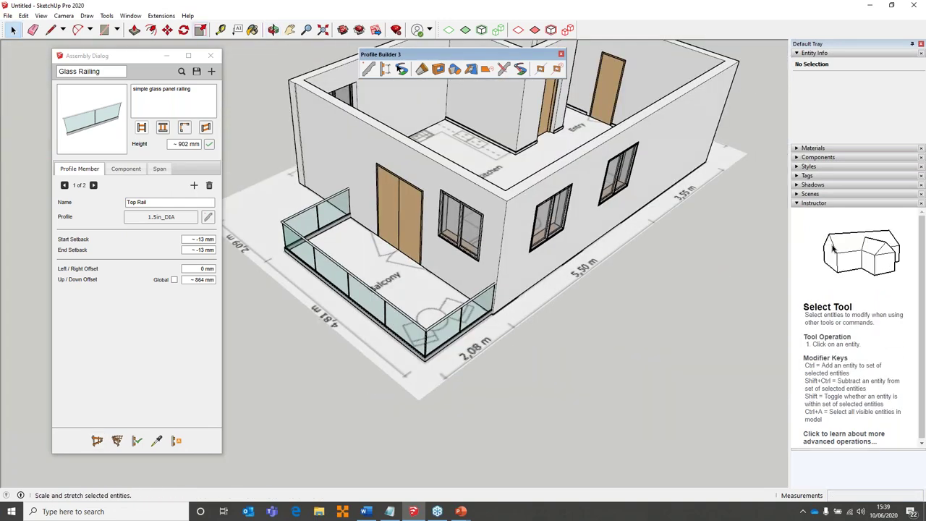
Close the Profile Builder 3 toolbar and inspect the balcony's glass railing up close and from around the apartment
{"action": "left_click", "coordinate": [561, 54]}
{"action": "scroll", "coordinate": [462, 245], "scroll_direction": "up", "scroll_amount": 10}
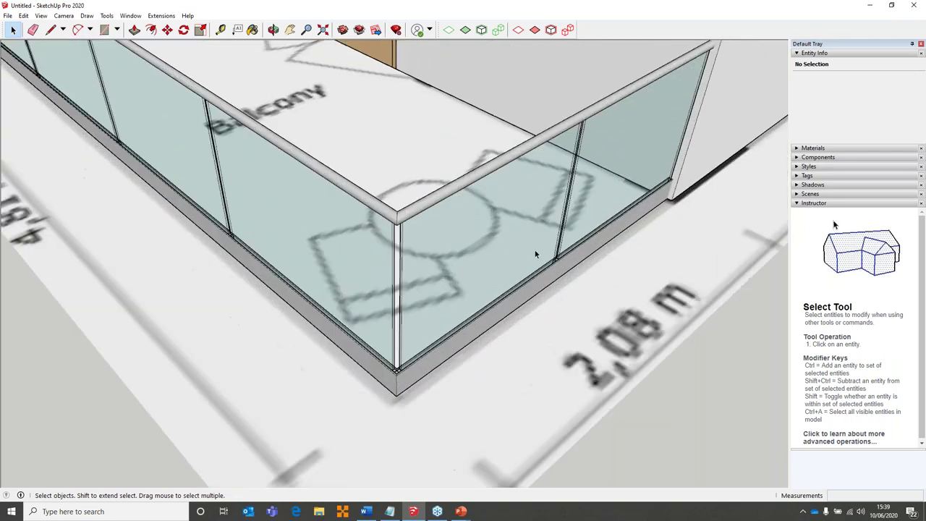
{"action": "scroll", "coordinate": [536, 254], "scroll_direction": "up", "scroll_amount": 3}
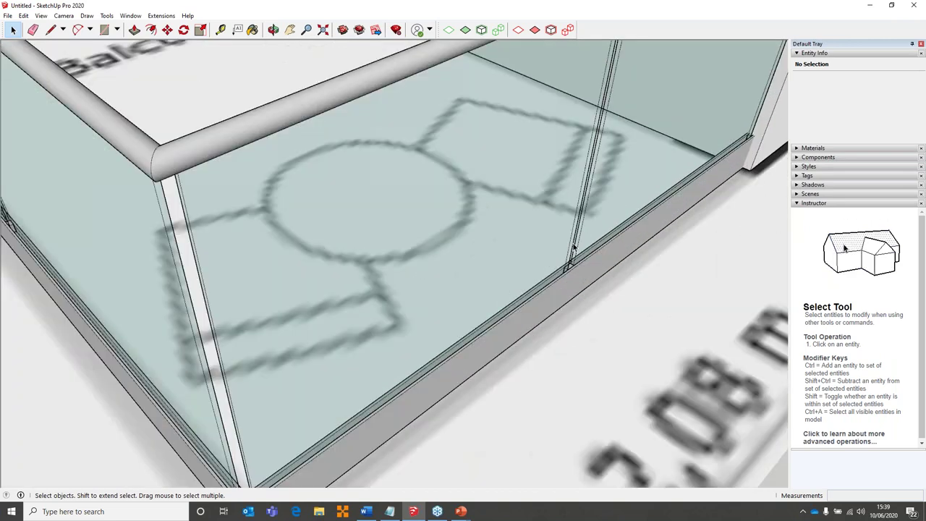
{"action": "scroll", "coordinate": [572, 246], "scroll_direction": "down", "scroll_amount": 1}
{"action": "scroll", "coordinate": [572, 248], "scroll_direction": "down", "scroll_amount": 8}
{"action": "middle_click_drag", "start_coordinate": [536, 245], "coordinate": [510, 290]}
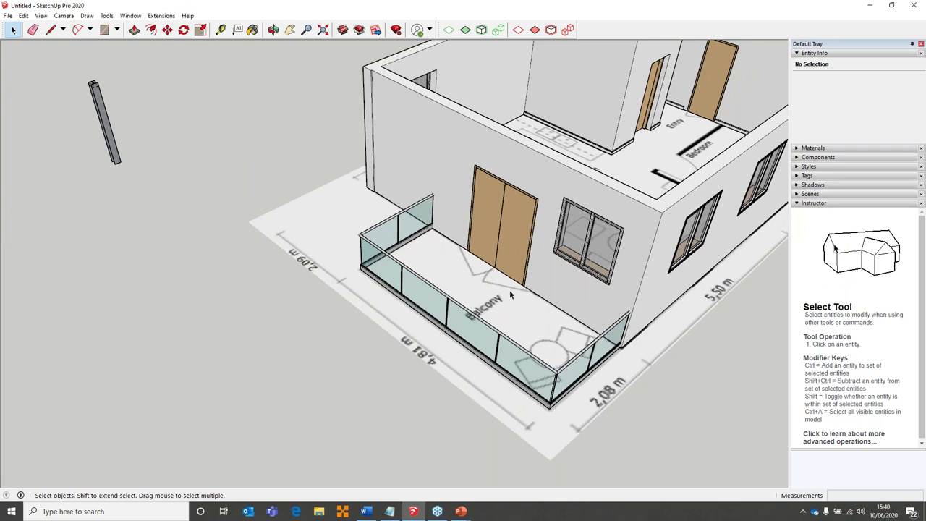
{"action": "scroll", "coordinate": [509, 290], "scroll_direction": "down", "scroll_amount": 5}
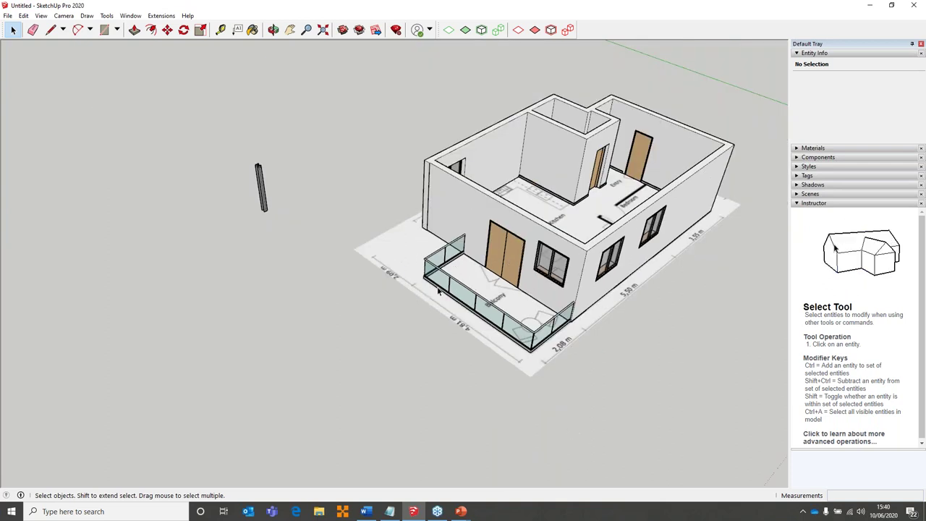
{"action": "middle_click_drag", "start_coordinate": [439, 290], "coordinate": [385, 251]}
{"action": "scroll", "coordinate": [398, 252], "scroll_direction": "down", "scroll_amount": 3}
{"action": "middle_click_drag", "start_coordinate": [463, 250], "coordinate": [434, 262]}
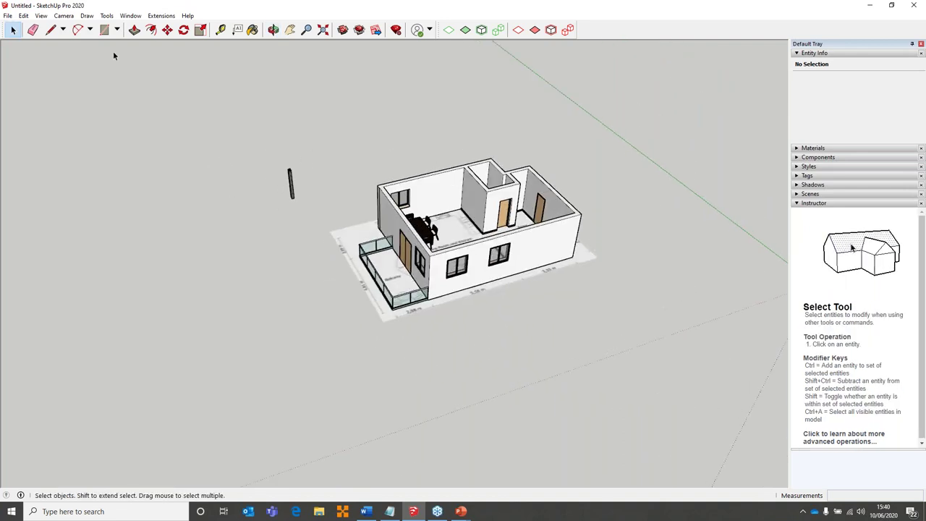
Display the FlexTools toolbar and place it above the model
{"action": "left_click", "coordinate": [42, 15]}
{"action": "left_click", "coordinate": [59, 30]}
{"action": "scroll", "coordinate": [403, 252], "scroll_direction": "down", "scroll_amount": 5}
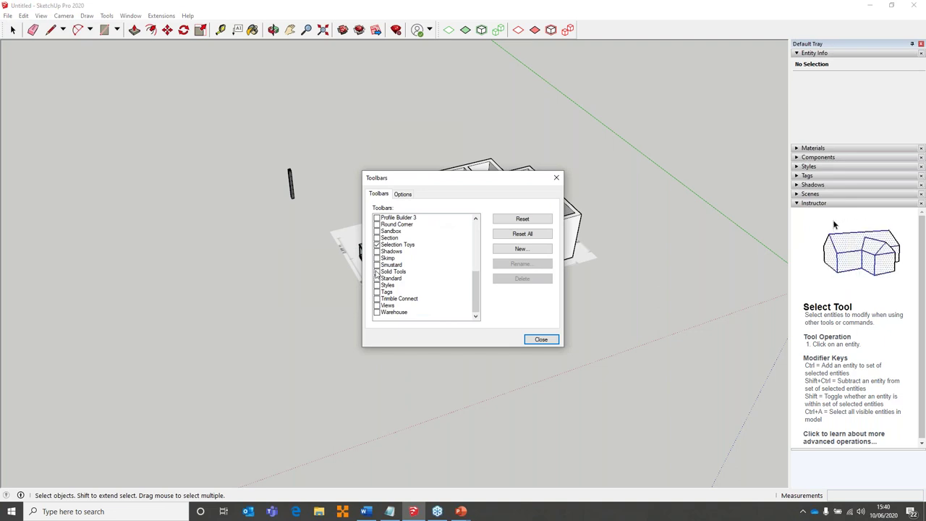
{"action": "scroll", "coordinate": [377, 265], "scroll_direction": "up", "scroll_amount": 1}
{"action": "scroll", "coordinate": [377, 265], "scroll_direction": "up", "scroll_amount": 4}
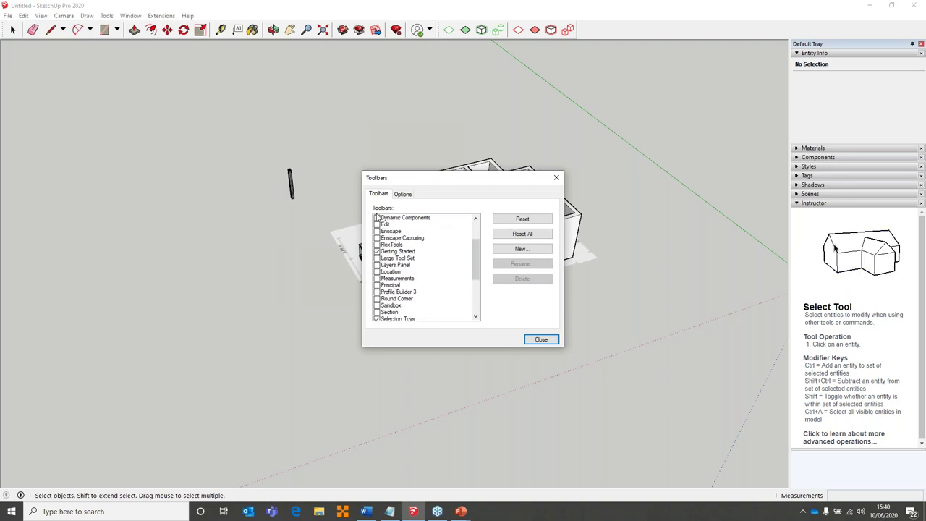
{"action": "left_click", "coordinate": [377, 251]}
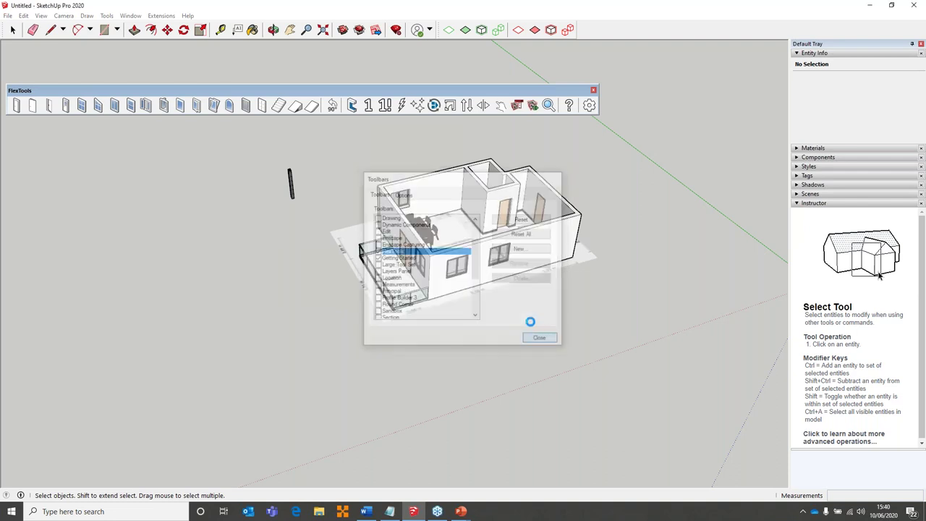
{"action": "left_click_drag", "start_coordinate": [28, 91], "coordinate": [85, 64]}
Draw a narrow upright rectangle on the long exterior wall, beside its two existing windows
{"action": "middle_click_drag", "start_coordinate": [340, 203], "coordinate": [476, 280]}
{"action": "scroll", "coordinate": [467, 271], "scroll_direction": "up", "scroll_amount": 2}
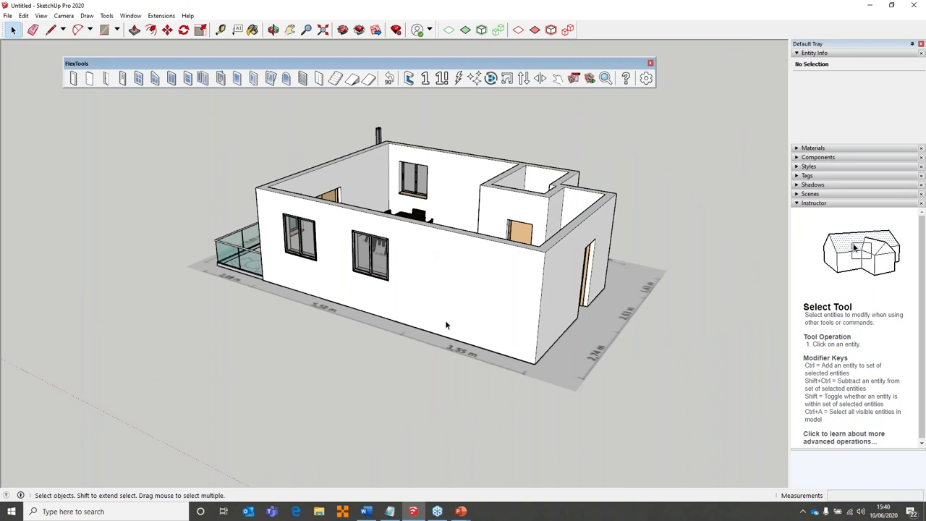
{"action": "middle_click_drag", "start_coordinate": [428, 296], "coordinate": [483, 245]}
{"action": "scroll", "coordinate": [482, 245], "scroll_direction": "up", "scroll_amount": 3}
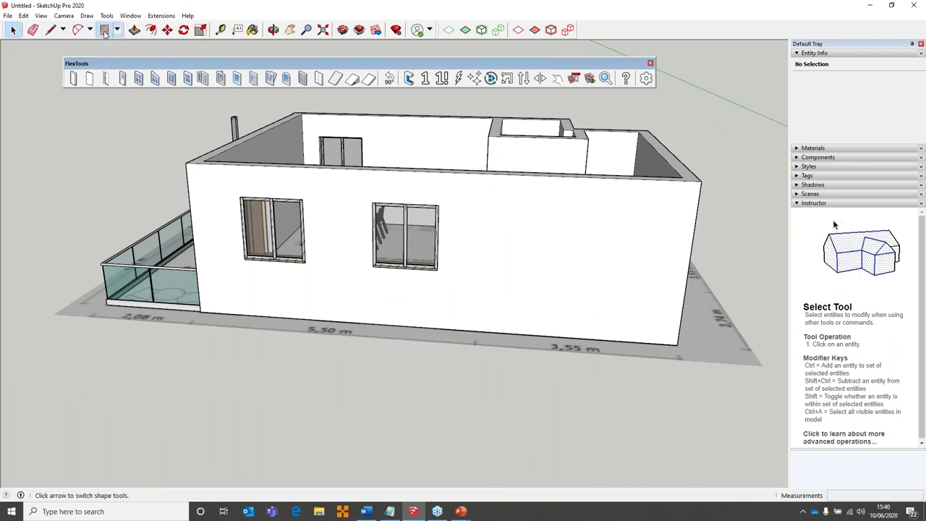
{"action": "left_click", "coordinate": [104, 29]}
{"action": "left_click", "coordinate": [494, 274]}
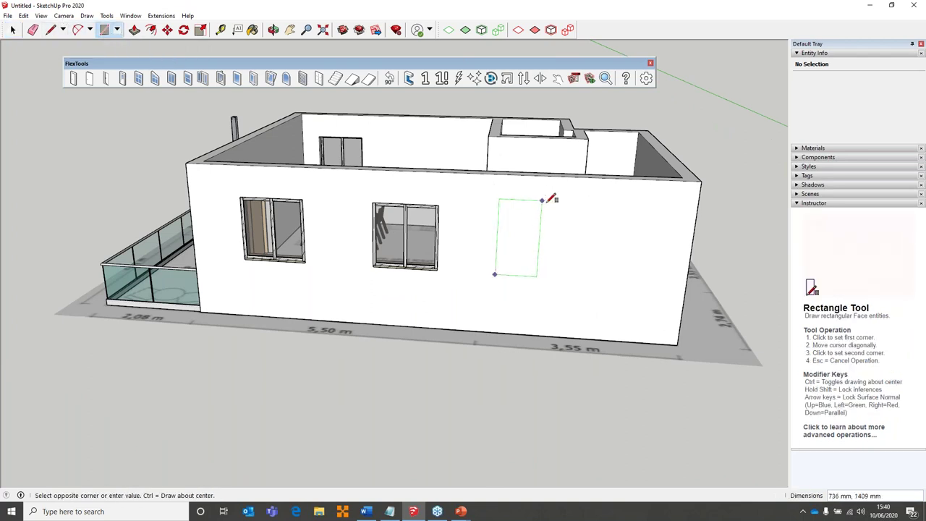
{"action": "left_click", "coordinate": [528, 195]}
Draw a rectangle about 2.1 m wide and 1.4 m high on the end wall next to the entrance door
{"action": "middle_click_drag", "start_coordinate": [445, 277], "coordinate": [360, 326]}
{"action": "left_click", "coordinate": [354, 326]}
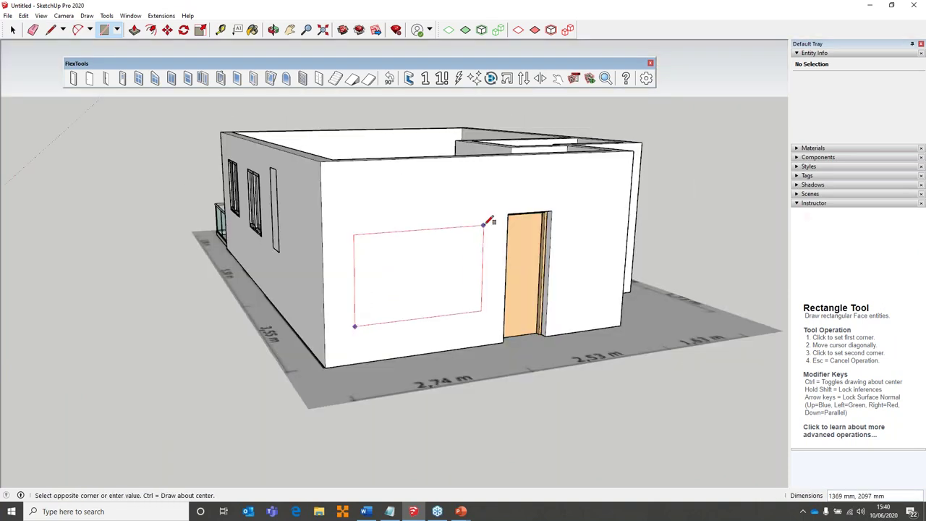
{"action": "left_click", "coordinate": [484, 226]}
{"action": "middle_click_drag", "start_coordinate": [314, 218], "coordinate": [430, 234]}
{"action": "key", "text": "space"}
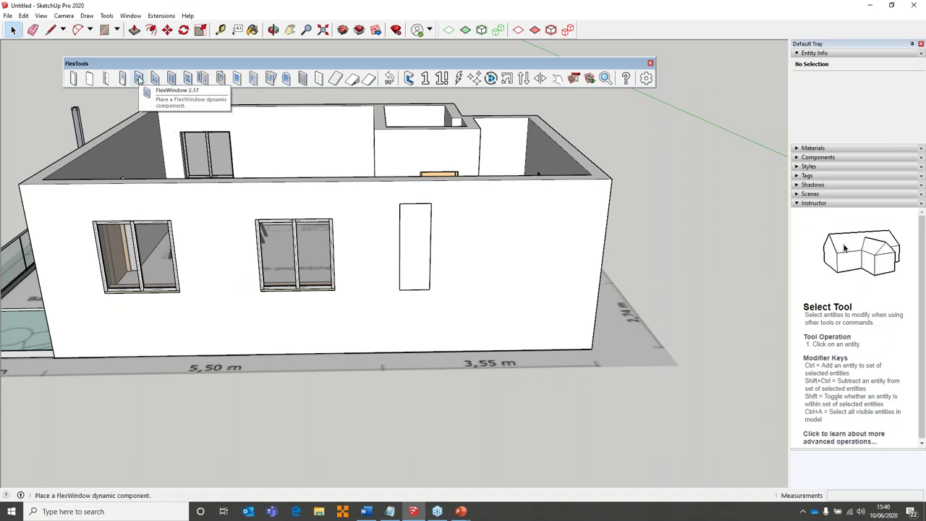
Place a FlexWindow on the long exterior wall between the narrow rectangle and the building's corner
{"action": "left_click", "coordinate": [139, 79]}
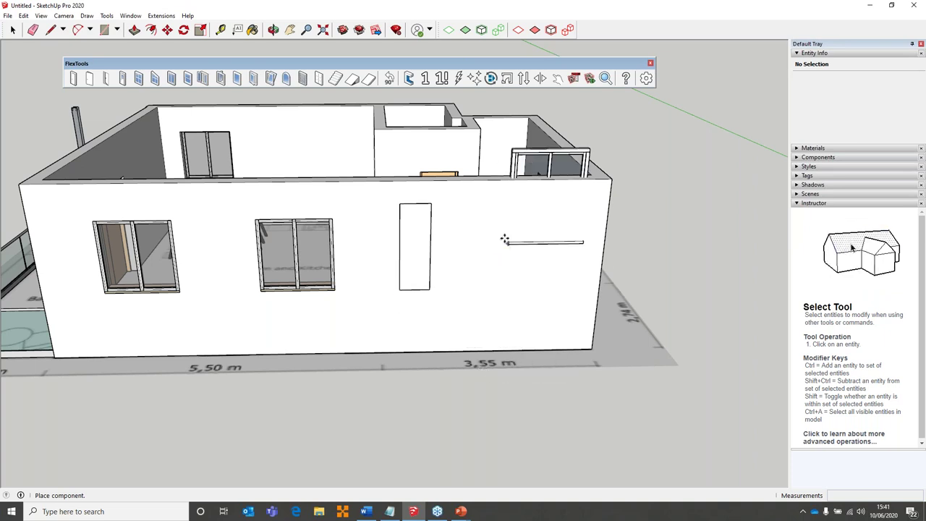
{"action": "left_click", "coordinate": [465, 272]}
{"action": "middle_click_drag", "start_coordinate": [465, 272], "coordinate": [410, 289]}
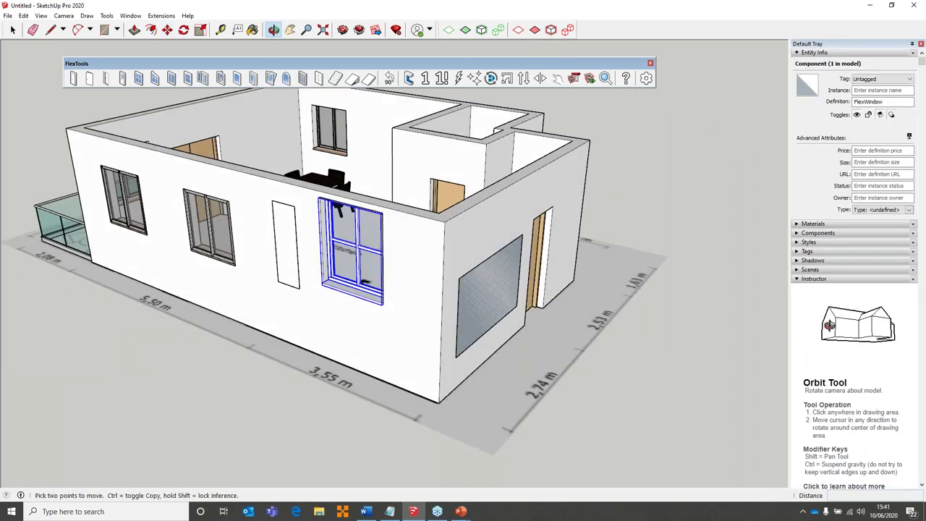
Move the FlexWindow by its lower outer corner onto the matching lower corner of the narrow rectangle
{"action": "scroll", "coordinate": [371, 293], "scroll_direction": "up", "scroll_amount": 3}
{"action": "middle_click_drag", "start_coordinate": [294, 257], "coordinate": [339, 280]}
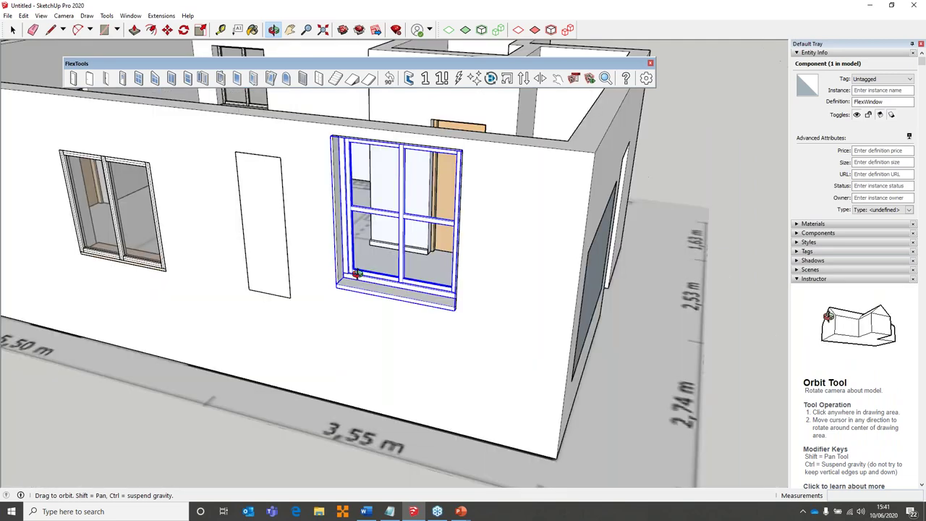
{"action": "scroll", "coordinate": [340, 286], "scroll_direction": "up", "scroll_amount": 5}
{"action": "scroll", "coordinate": [340, 286], "scroll_direction": "up", "scroll_amount": 3}
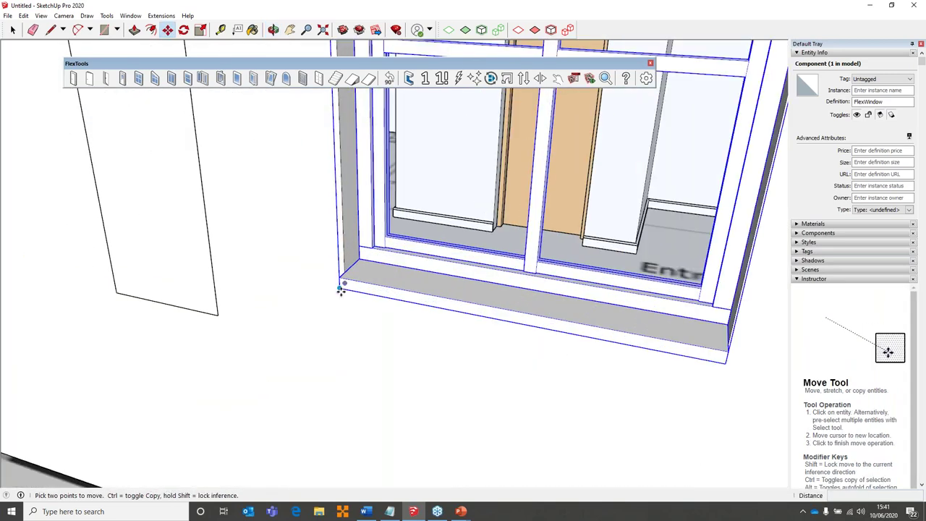
{"action": "left_click", "coordinate": [341, 286]}
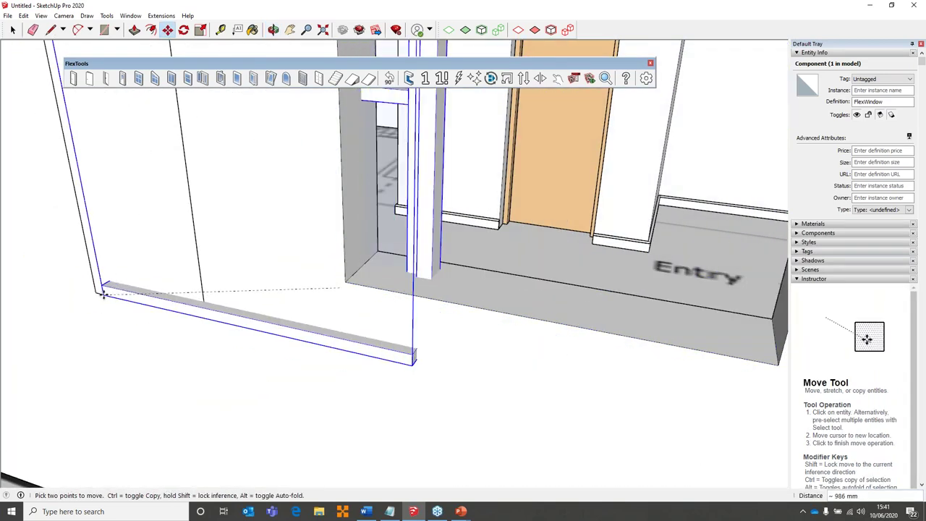
{"action": "left_click", "coordinate": [103, 290]}
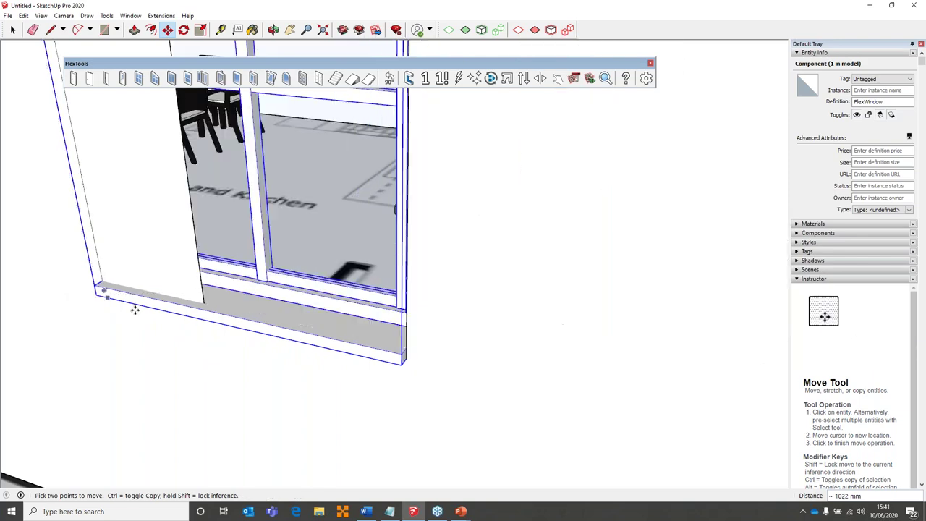
{"action": "scroll", "coordinate": [145, 312], "scroll_direction": "down", "scroll_amount": 4}
{"action": "middle_click_drag", "start_coordinate": [203, 322], "coordinate": [373, 278]}
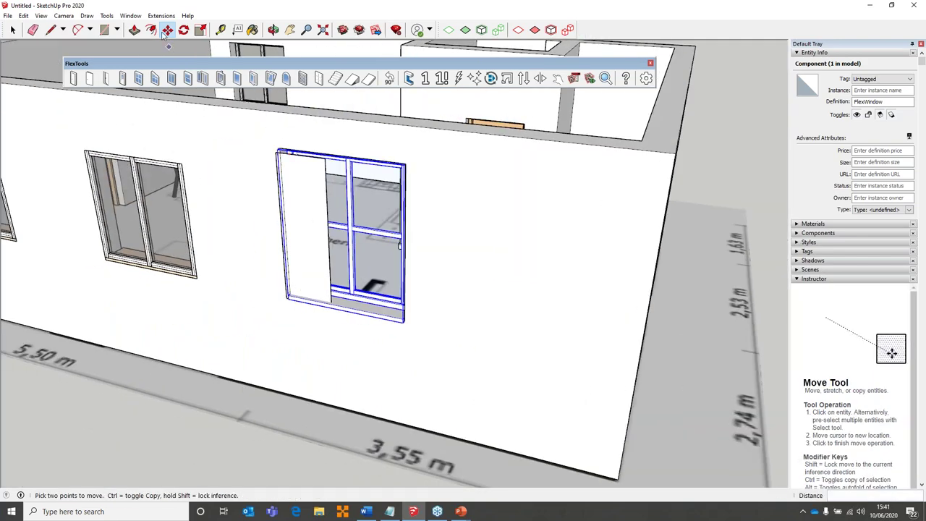
Scale the FlexWindow down to the narrow rectangle's width, and along the green axis by about 0.97
{"action": "left_click", "coordinate": [203, 30]}
{"action": "left_click", "coordinate": [404, 225]}
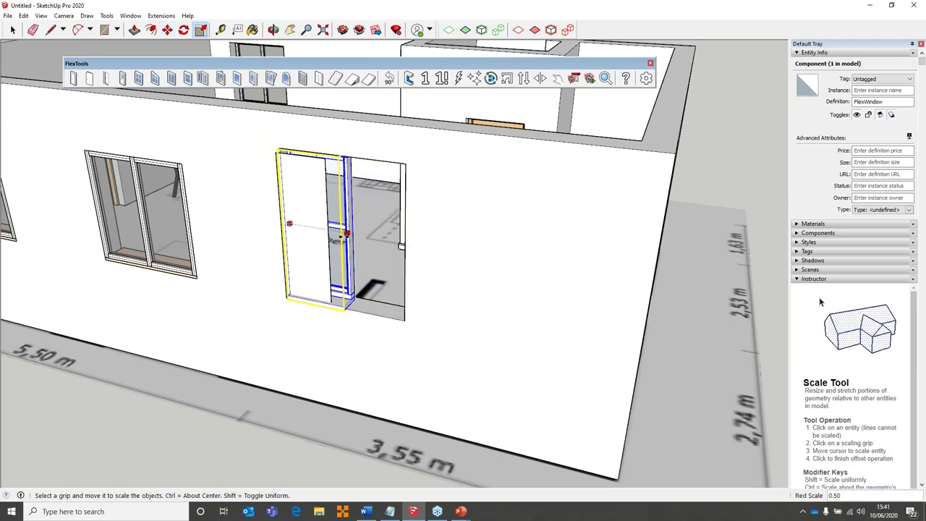
{"action": "left_click", "coordinate": [332, 232]}
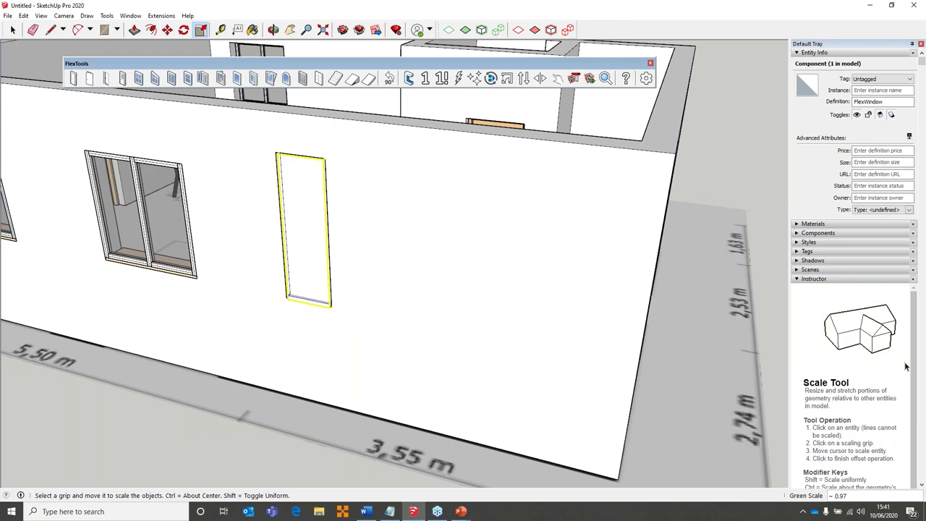
{"action": "key", "text": "space"}
{"action": "left_click", "coordinate": [355, 268]}
{"action": "middle_click_drag", "start_coordinate": [249, 230], "coordinate": [305, 287]}
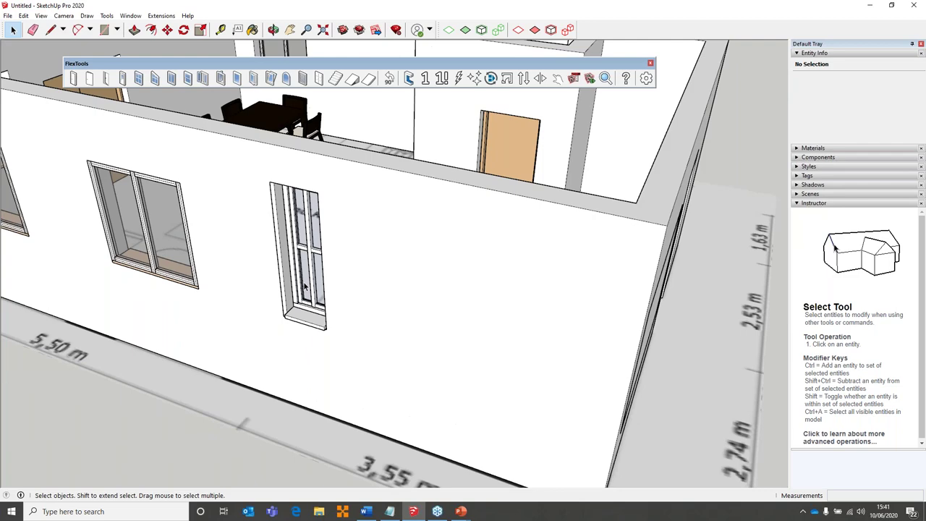
{"action": "scroll", "coordinate": [305, 287], "scroll_direction": "down", "scroll_amount": 2}
{"action": "scroll", "coordinate": [305, 287], "scroll_direction": "down", "scroll_amount": 5}
{"action": "scroll", "coordinate": [350, 307], "scroll_direction": "up", "scroll_amount": 5}
{"action": "scroll", "coordinate": [349, 307], "scroll_direction": "down", "scroll_amount": 5}
{"action": "middle_click_drag", "start_coordinate": [349, 306], "coordinate": [304, 239]}
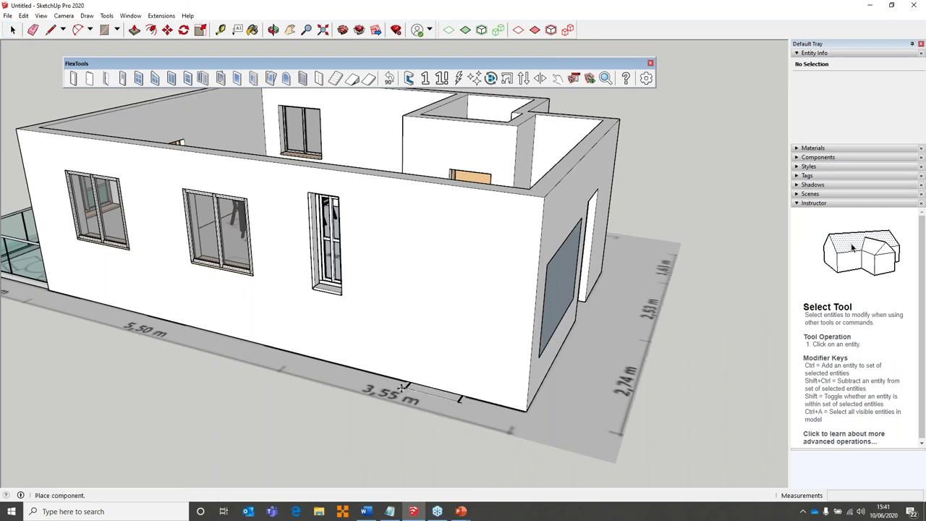
Place a MinimalDoor on the long exterior wall between the narrow window and the corner, and try resizing it with Scale
{"action": "left_click", "coordinate": [430, 374]}
{"action": "key", "text": "m"}
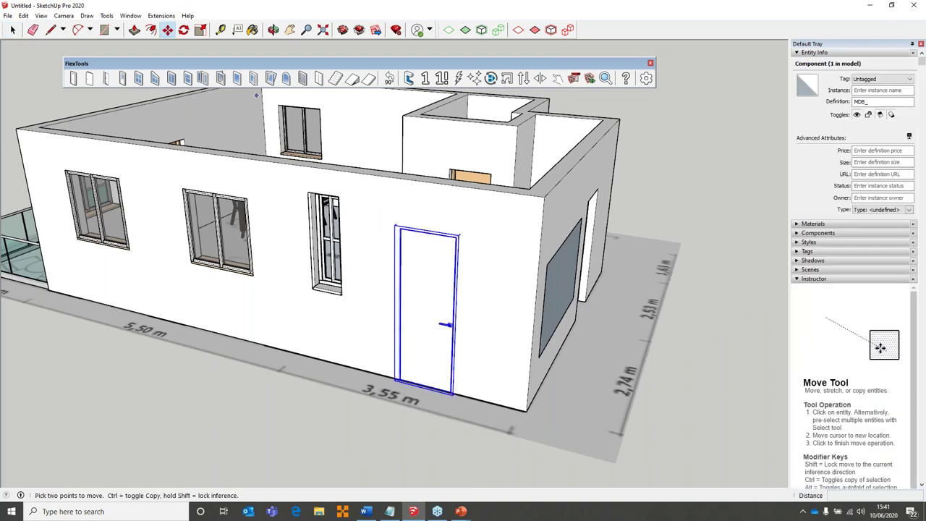
{"action": "key", "text": "space"}
{"action": "left_click", "coordinate": [200, 29]}
{"action": "left_click_drag", "start_coordinate": [427, 228], "coordinate": [429, 291]}
{"action": "left_click_drag", "start_coordinate": [454, 336], "coordinate": [425, 336]}
{"action": "left_click_drag", "start_coordinate": [428, 291], "coordinate": [501, 257]}
{"action": "middle_click_drag", "start_coordinate": [502, 257], "coordinate": [210, 268]}
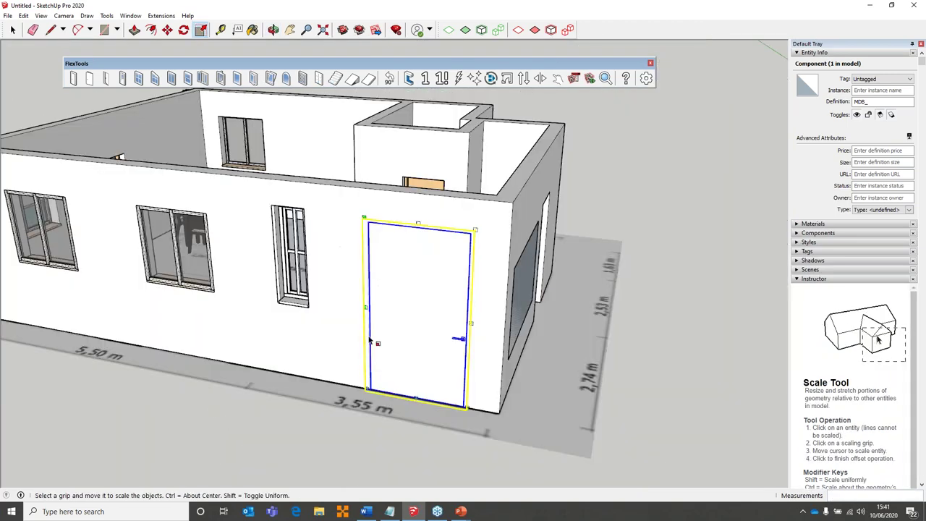
{"action": "middle_click_drag", "start_coordinate": [448, 333], "coordinate": [480, 337]}
{"action": "key", "text": "s"}
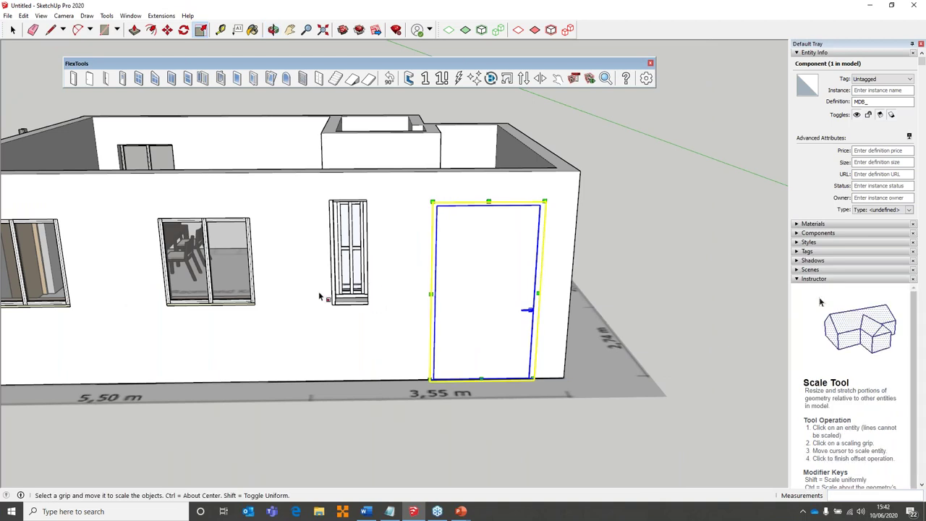
{"action": "middle_click_drag", "start_coordinate": [258, 256], "coordinate": [542, 266]}
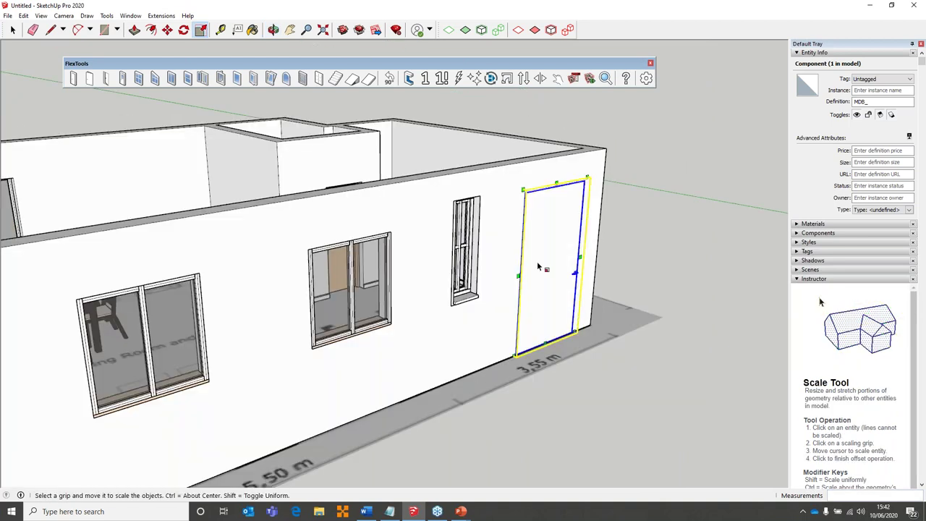
{"action": "left_click", "coordinate": [539, 265]}
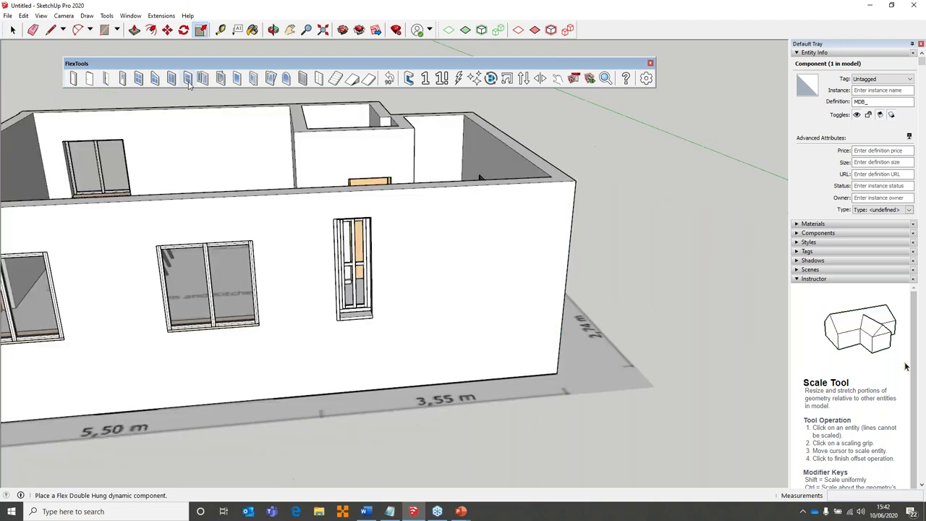
Place a MinimalDoor Type B (Reverse) at the base of the long exterior wall between the narrow window and the corner
{"action": "left_click", "coordinate": [187, 78]}
{"action": "left_click", "coordinate": [500, 380]}
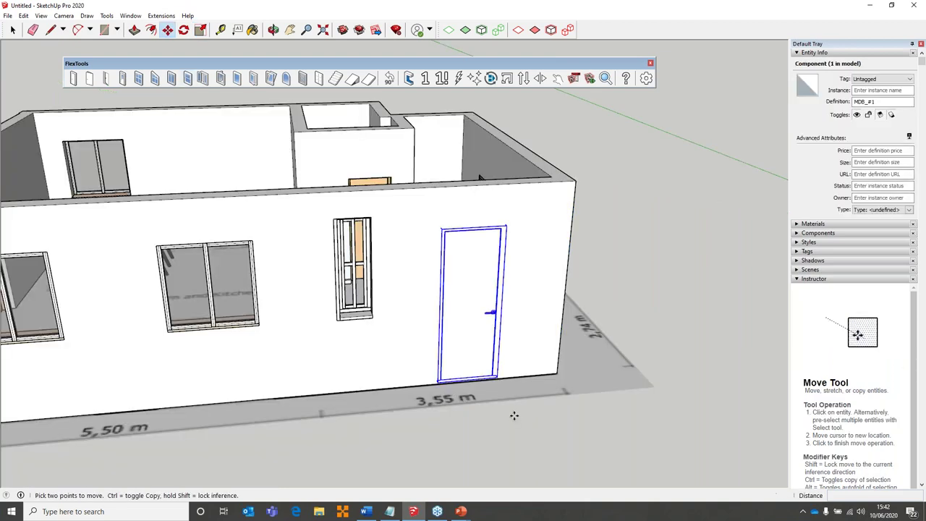
{"action": "key", "text": "space"}
In the MinimalDoor's dynamic component options, set the door width to 1012 mm and the height to 2010 mm
{"action": "left_click", "coordinate": [476, 308]}
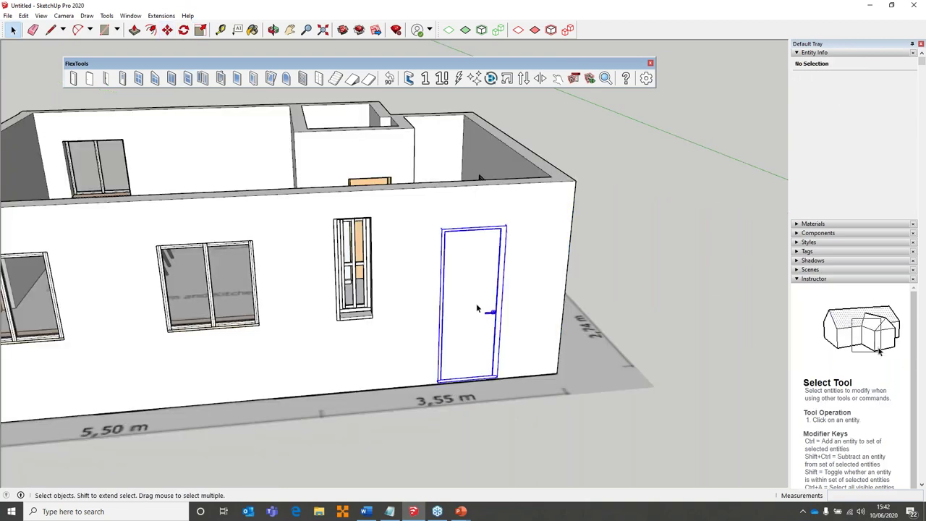
{"action": "right_click", "coordinate": [476, 308]}
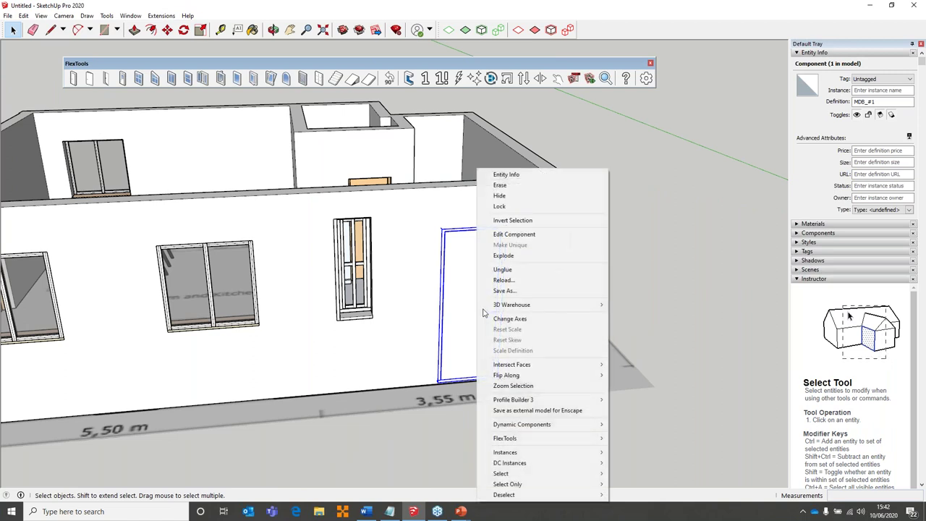
{"action": "mouse_move", "coordinate": [543, 427]}
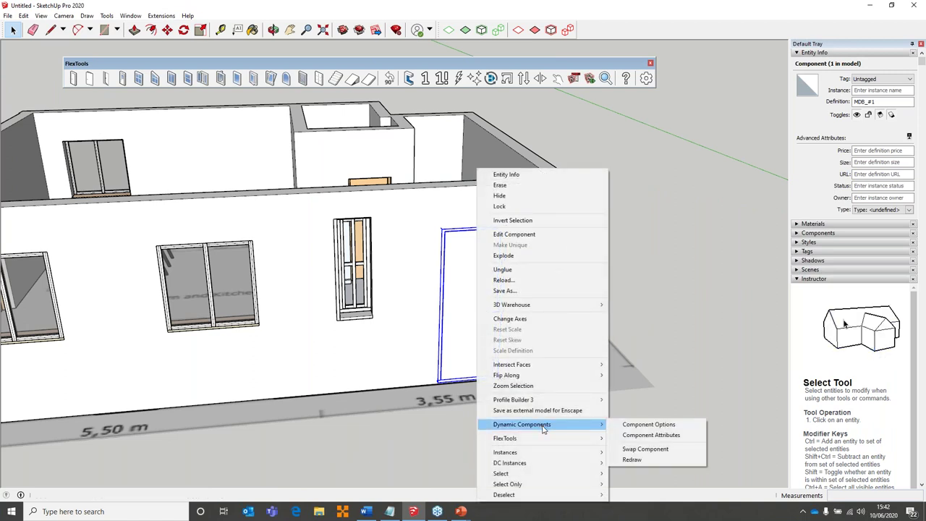
{"action": "left_click", "coordinate": [642, 425]}
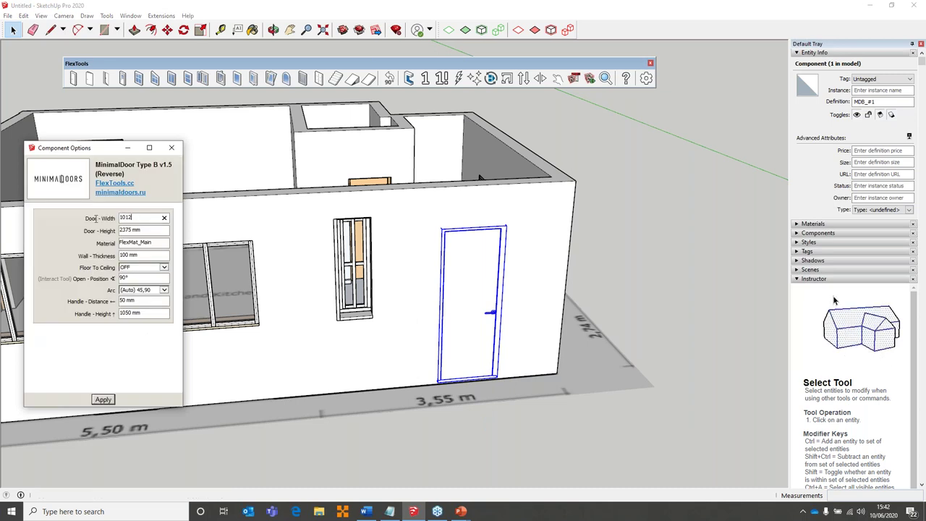
{"action": "key", "text": "Return"}
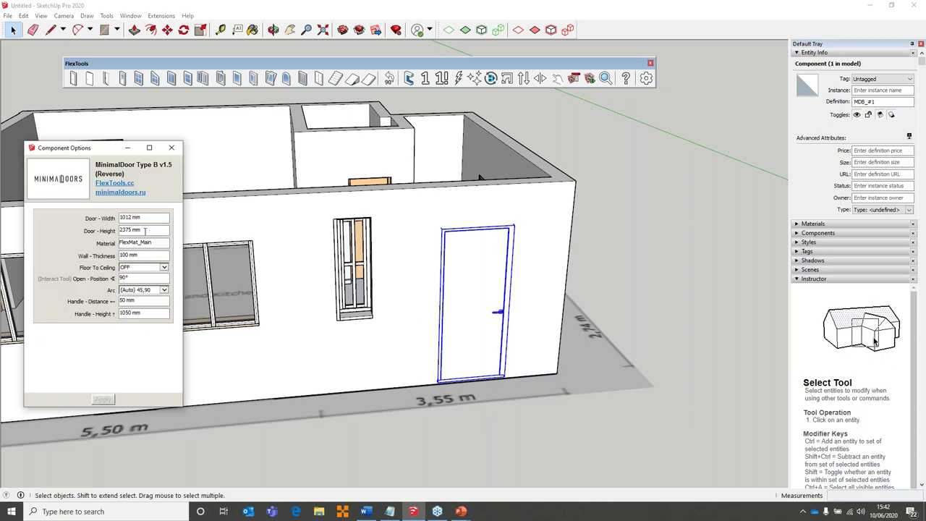
{"action": "triple_click", "coordinate": [144, 231]}
{"action": "type", "text": "2010"}
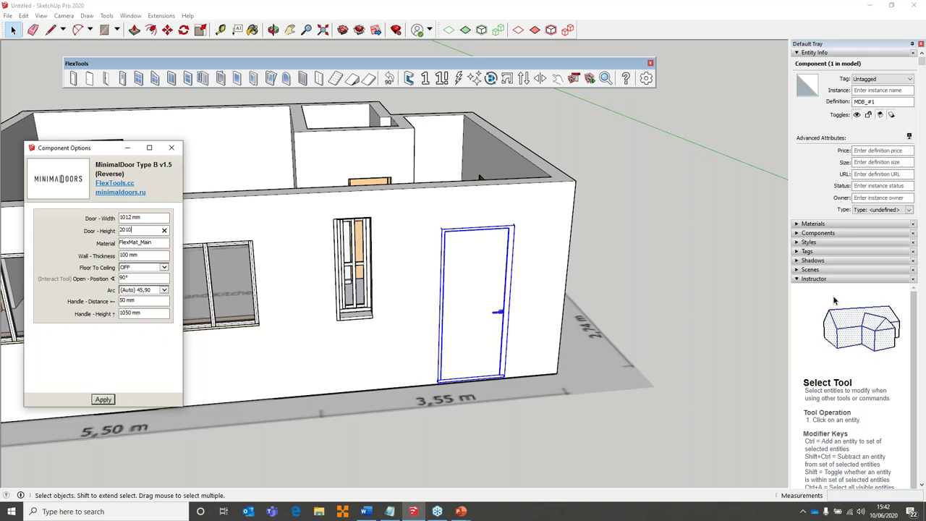
{"action": "key", "text": "Tab"}
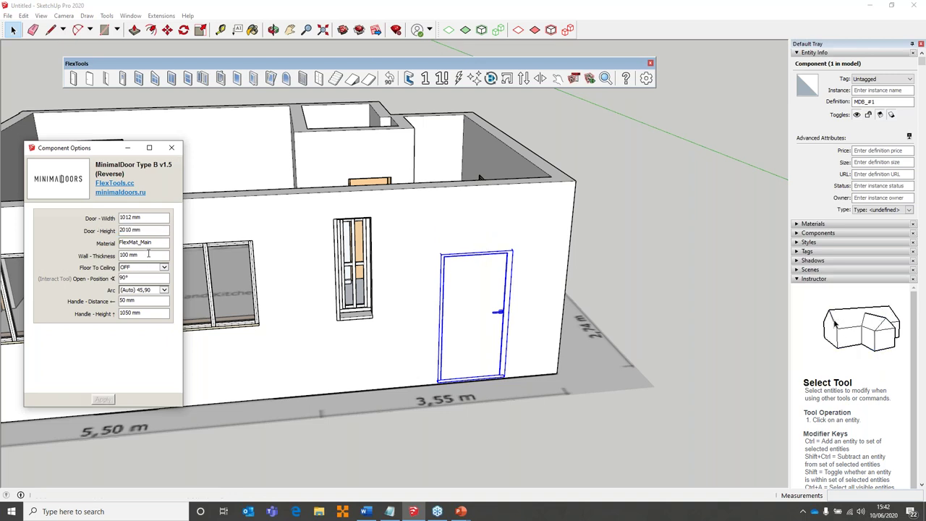
Set the MinimalDoor's wall thickness to 200 mm and close its component options
{"action": "triple_click", "coordinate": [137, 255]}
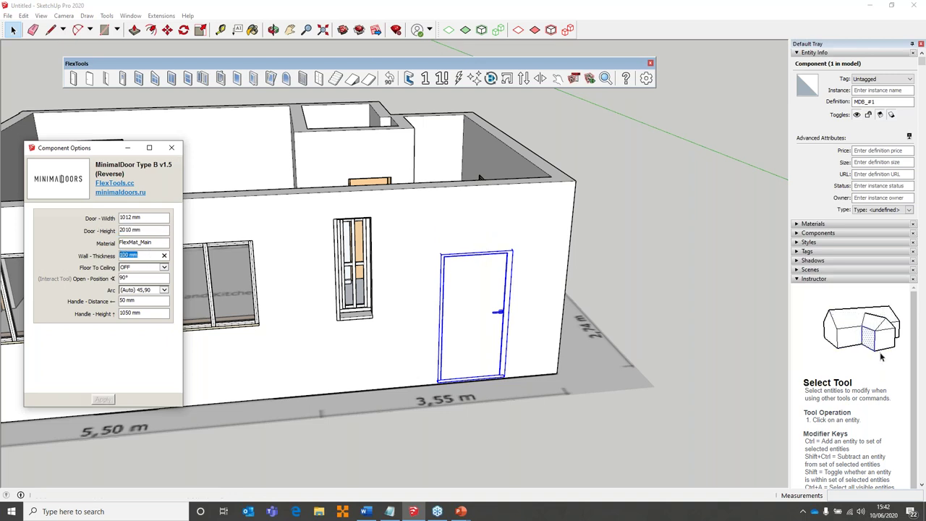
{"action": "type", "text": "200"}
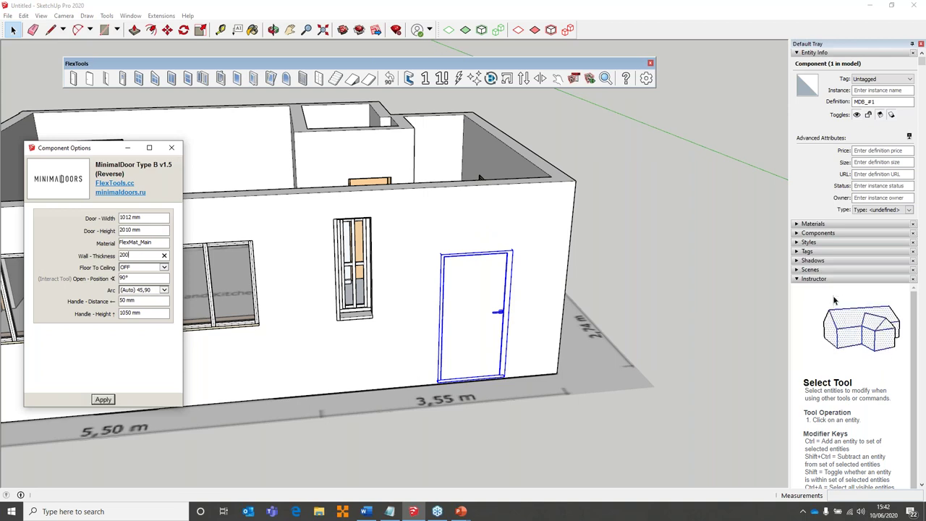
{"action": "key", "text": "Tab"}
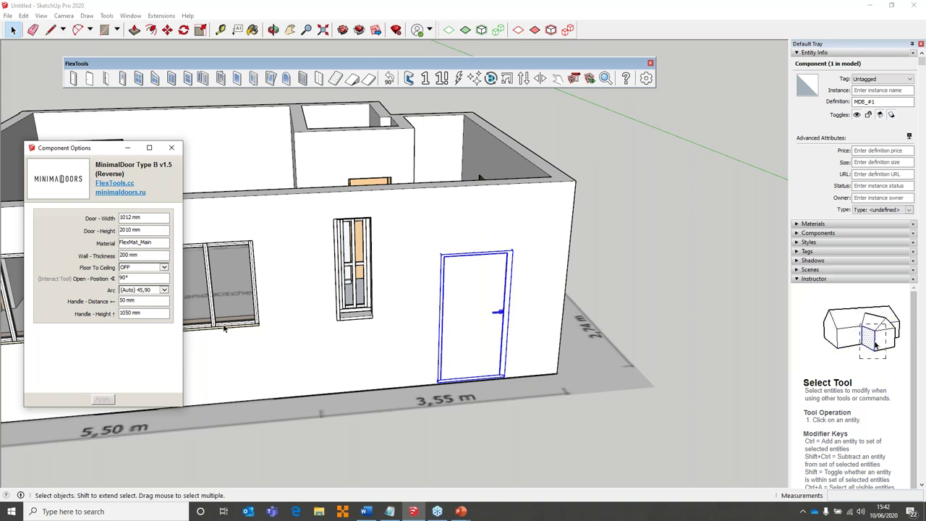
{"action": "left_click", "coordinate": [171, 150]}
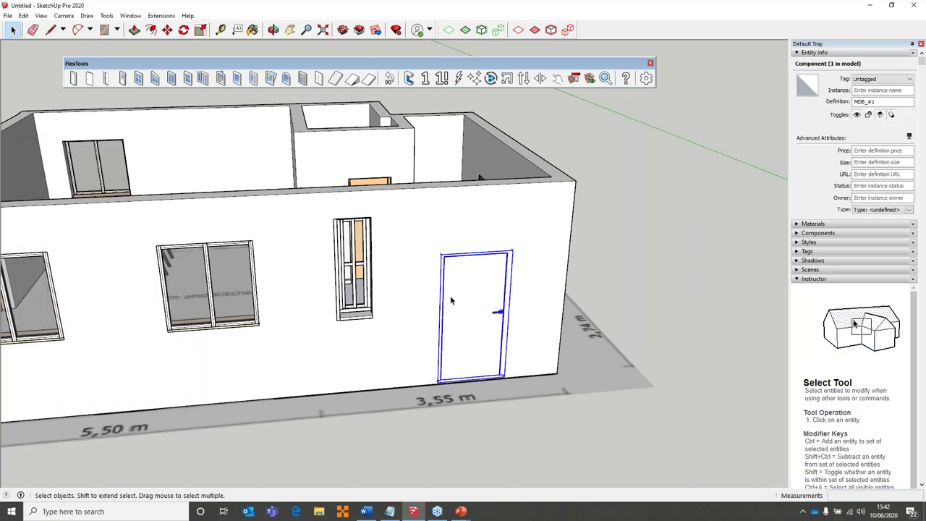
Place a glass FlexDoor at the base of the long exterior wall between the two wide windows
{"action": "left_click", "coordinate": [124, 80]}
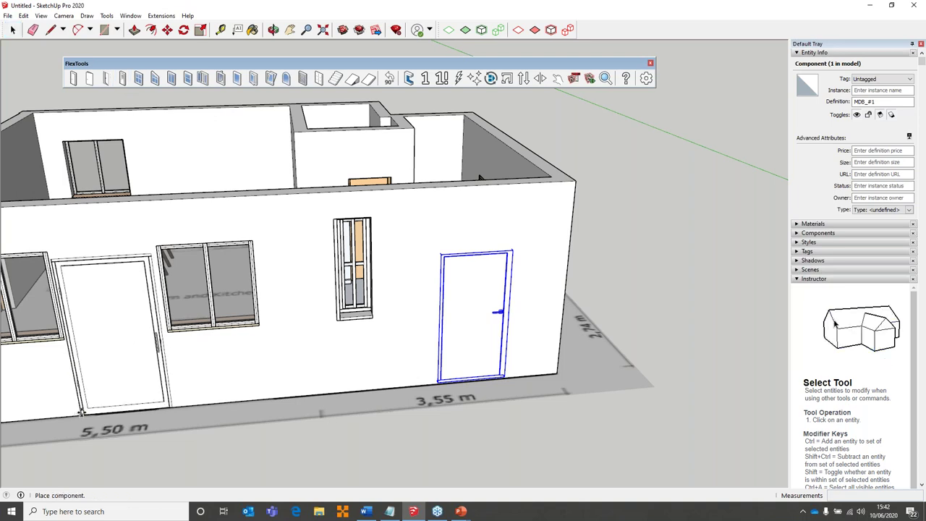
{"action": "left_click", "coordinate": [81, 411]}
{"action": "key", "text": "space"}
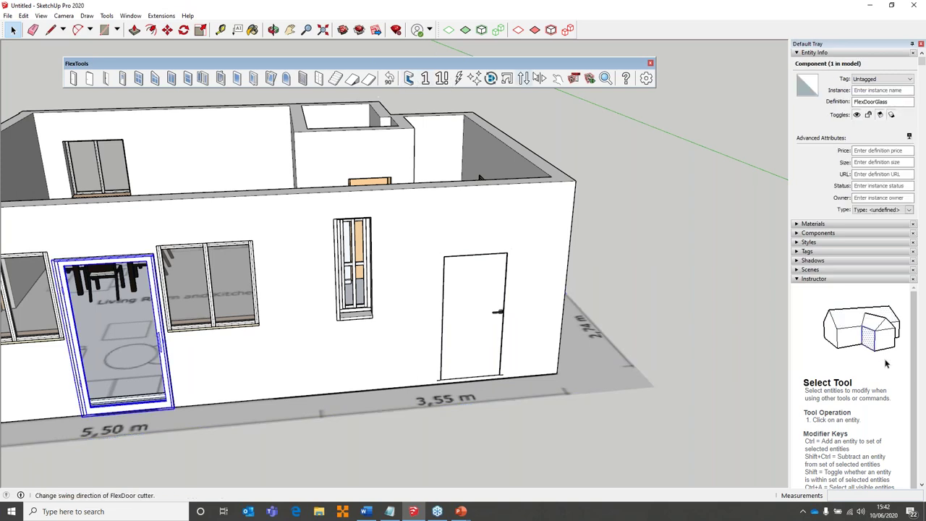
Swing the MinimalDoor open and closed and open the glass FlexDoor using component interaction
{"action": "left_click", "coordinate": [540, 78]}
{"action": "left_click", "coordinate": [474, 318]}
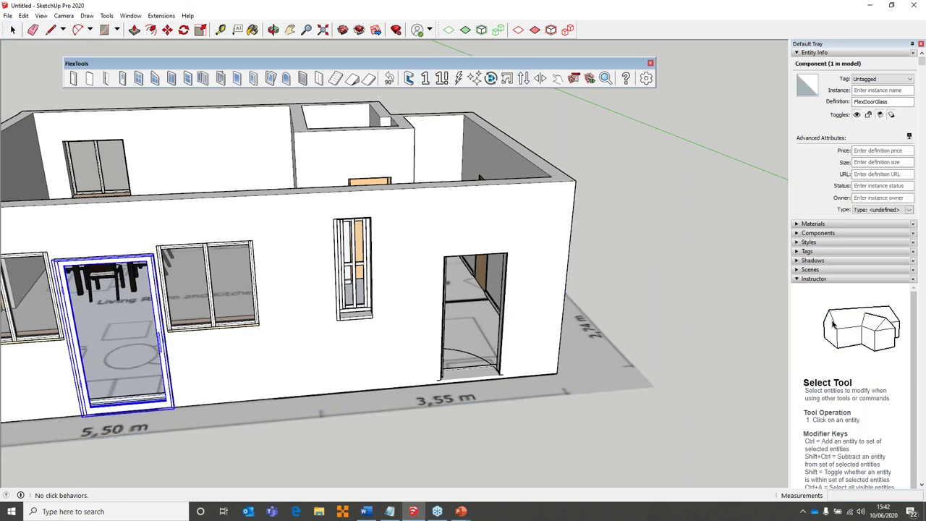
{"action": "middle_click_drag", "start_coordinate": [434, 325], "coordinate": [328, 325]}
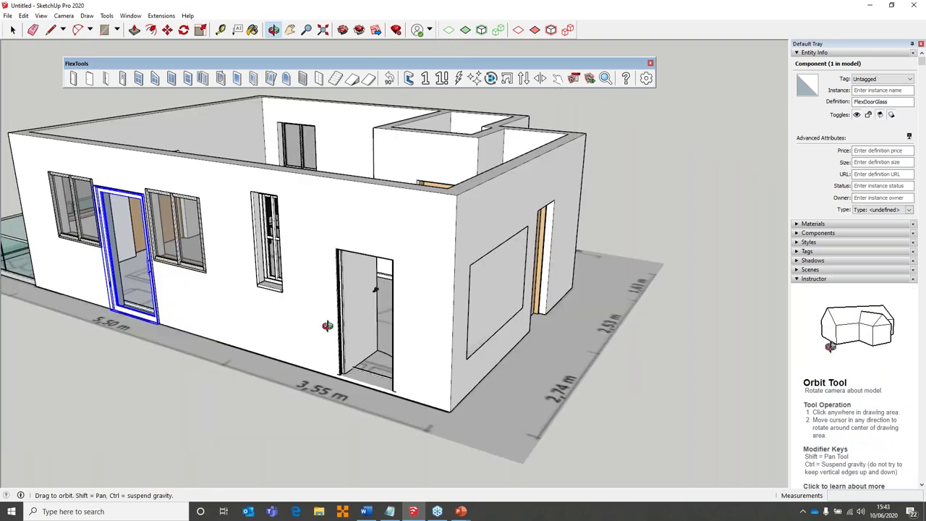
{"action": "scroll", "coordinate": [328, 325], "scroll_direction": "up", "scroll_amount": 5}
{"action": "scroll", "coordinate": [368, 358], "scroll_direction": "down", "scroll_amount": 5}
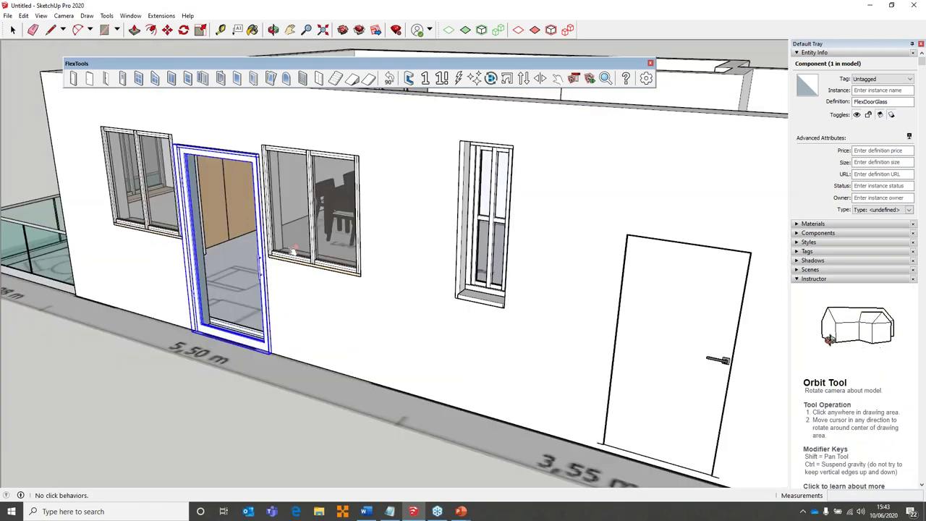
{"action": "middle_click_drag", "start_coordinate": [242, 286], "coordinate": [271, 80]}
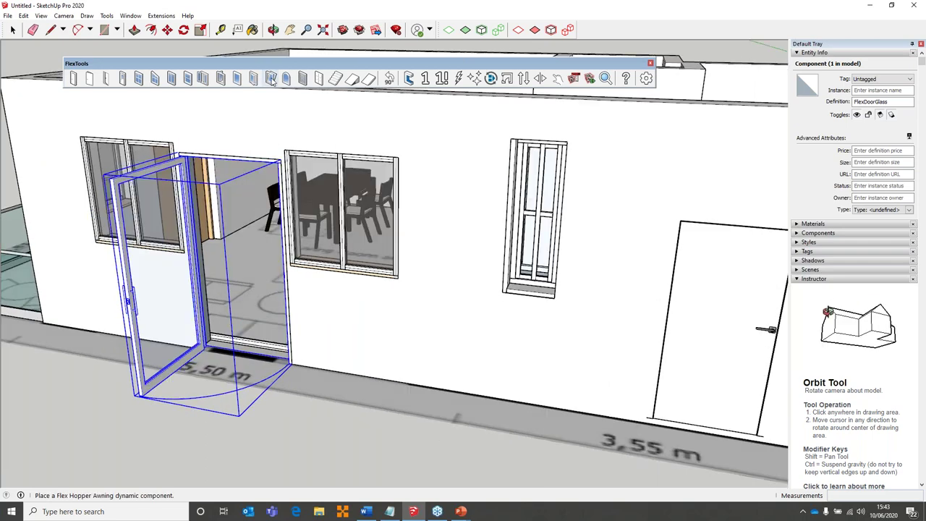
Place a Flex Hopper Awning window on the balcony wall on the far side of the double door and tilt it open
{"action": "left_click", "coordinate": [271, 78]}
{"action": "middle_click_drag", "start_coordinate": [507, 290], "coordinate": [265, 315]}
{"action": "left_click", "coordinate": [265, 315]}
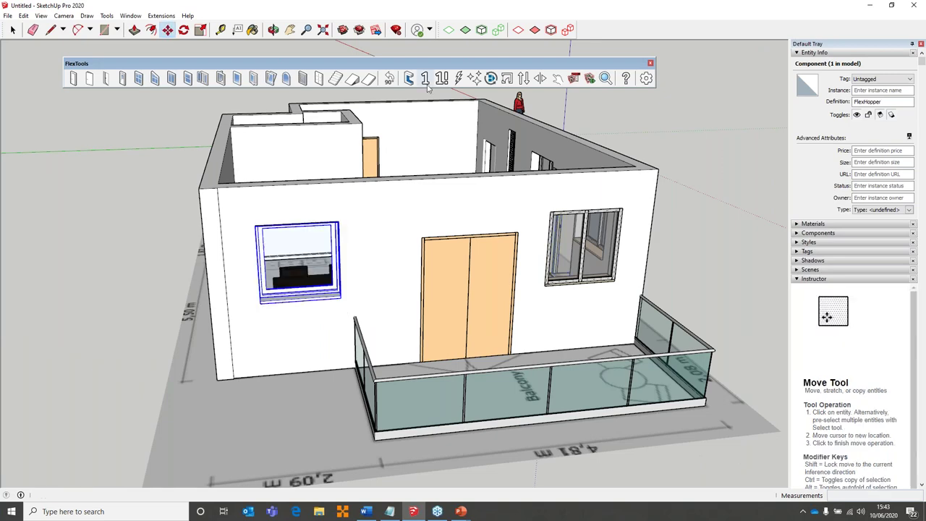
{"action": "key", "text": "space"}
{"action": "middle_click_drag", "start_coordinate": [281, 291], "coordinate": [364, 248]}
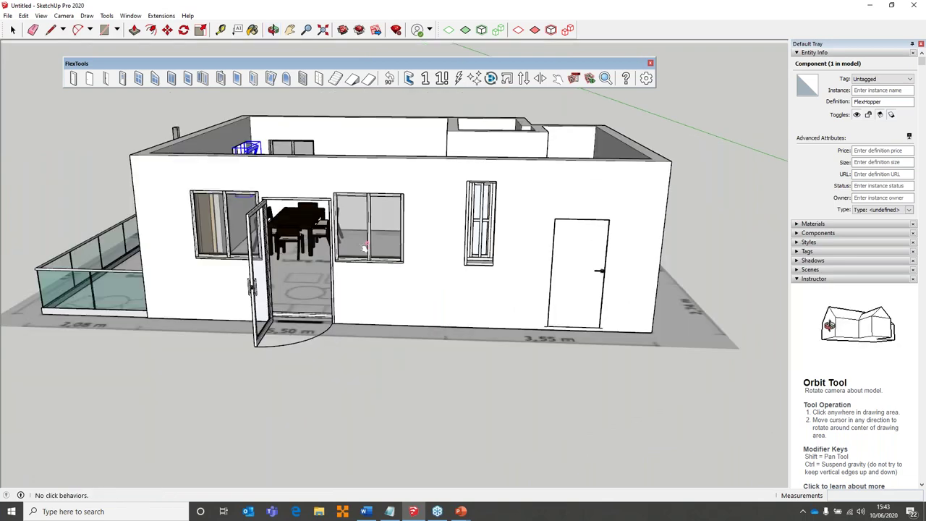
{"action": "middle_click_drag", "start_coordinate": [431, 215], "coordinate": [523, 248]}
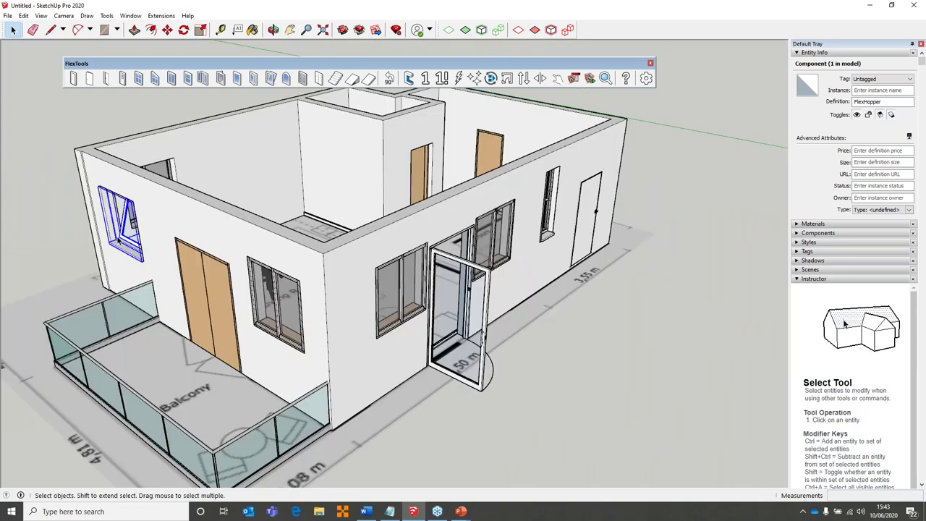
Scale the hopper window wider toward the double door and raise its height by a green-axis factor of about 1.28
{"action": "scroll", "coordinate": [235, 301], "scroll_direction": "up", "scroll_amount": 5}
{"action": "key", "text": "s"}
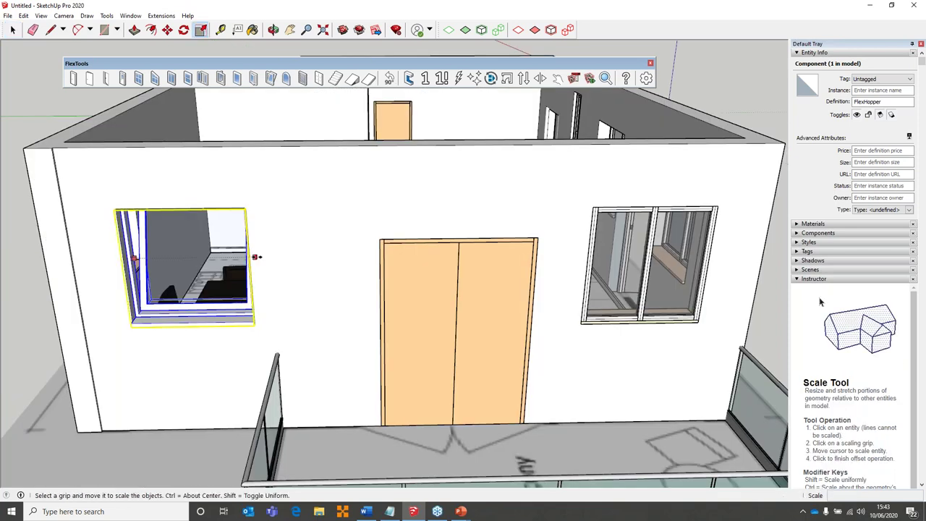
{"action": "left_click_drag", "start_coordinate": [274, 258], "coordinate": [346, 302]}
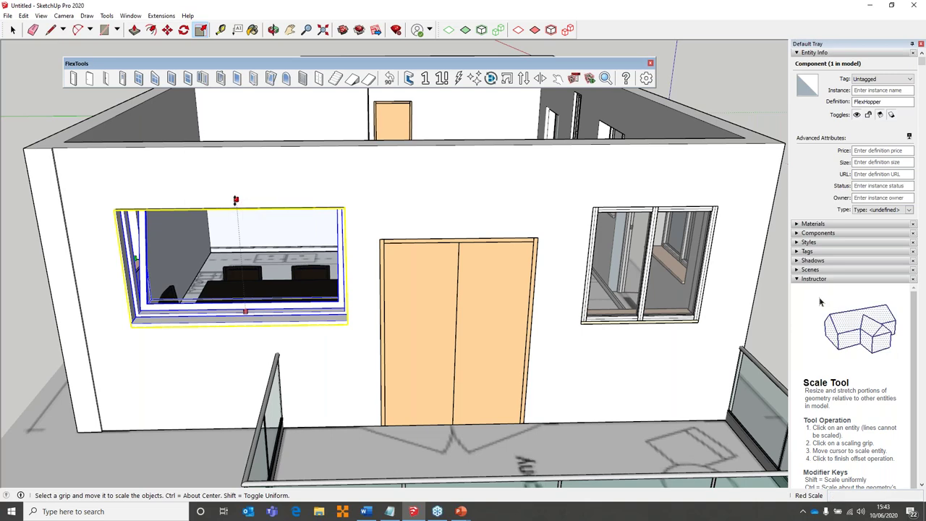
{"action": "type", "text": "1.28"}
{"action": "key", "text": "Return"}
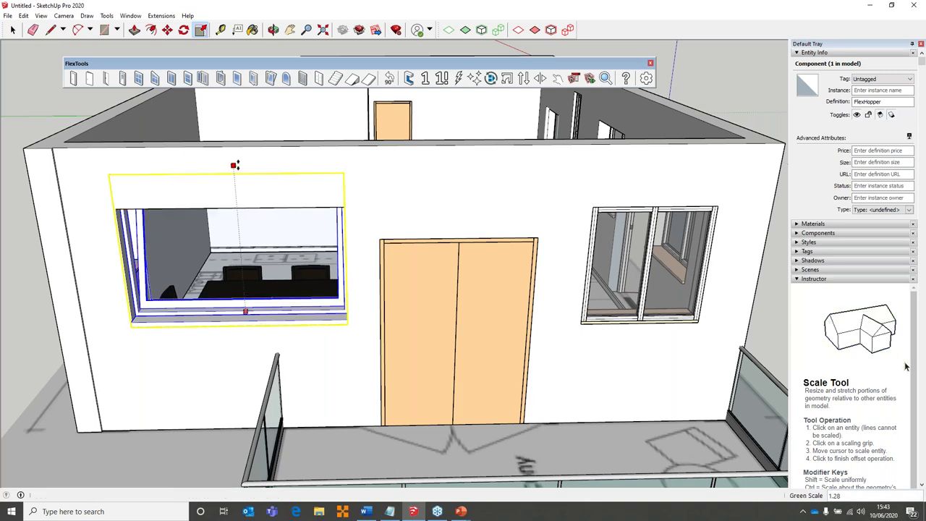
{"action": "key", "text": "Escape"}
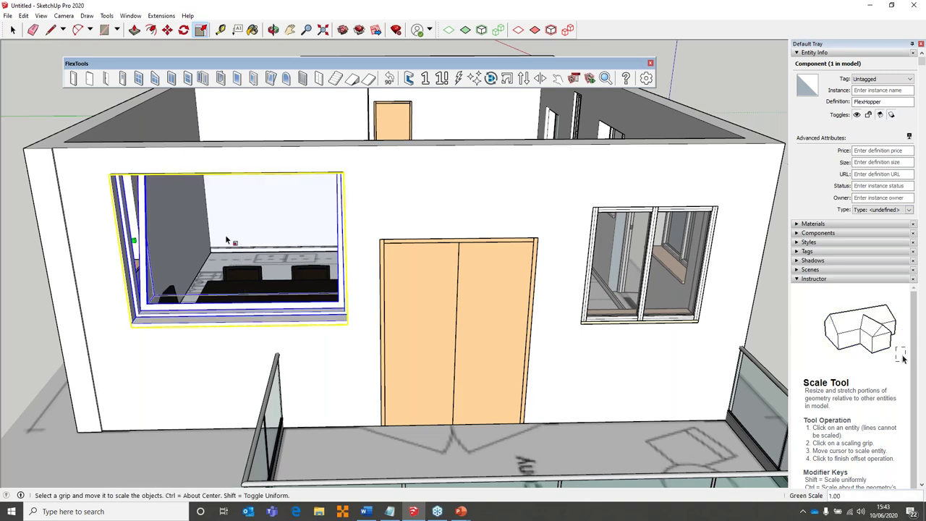
Examine the placed windows, doors and wall openings from different sides of the building
{"action": "middle_click_drag", "start_coordinate": [226, 241], "coordinate": [324, 256]}
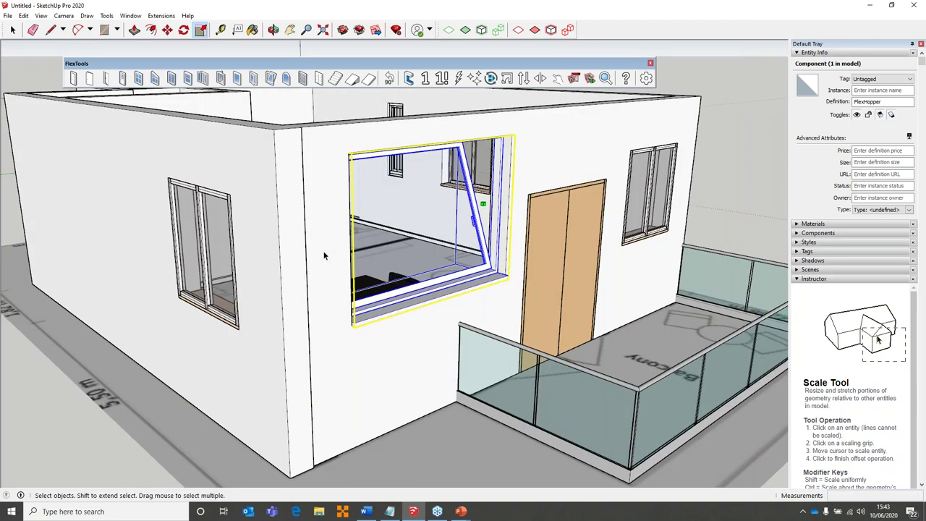
{"action": "key", "text": "space"}
{"action": "right_click", "coordinate": [217, 249]}
{"action": "middle_click_drag", "start_coordinate": [202, 246], "coordinate": [434, 239]}
{"action": "scroll", "coordinate": [377, 238], "scroll_direction": "down", "scroll_amount": 5}
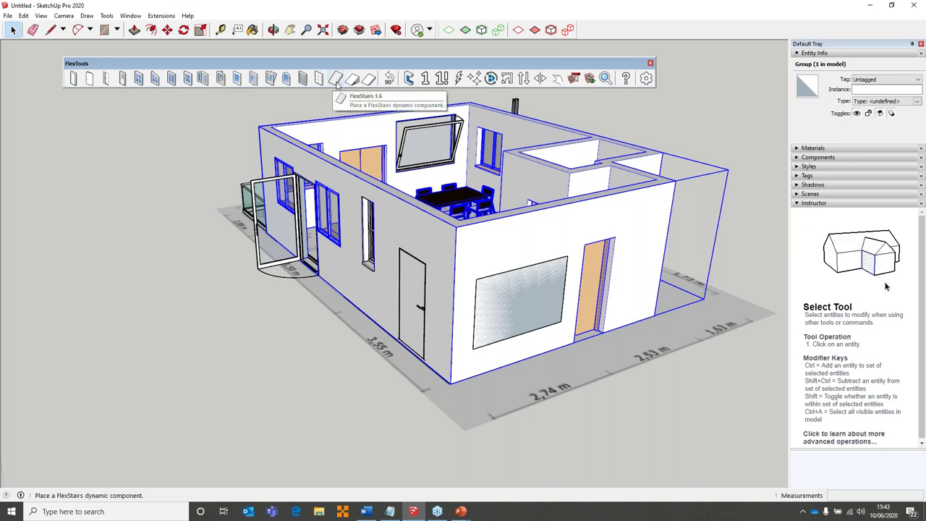
{"action": "left_click", "coordinate": [326, 293]}
{"action": "middle_click_drag", "start_coordinate": [327, 293], "coordinate": [527, 242]}
{"action": "scroll", "coordinate": [527, 242], "scroll_direction": "up", "scroll_amount": 3}
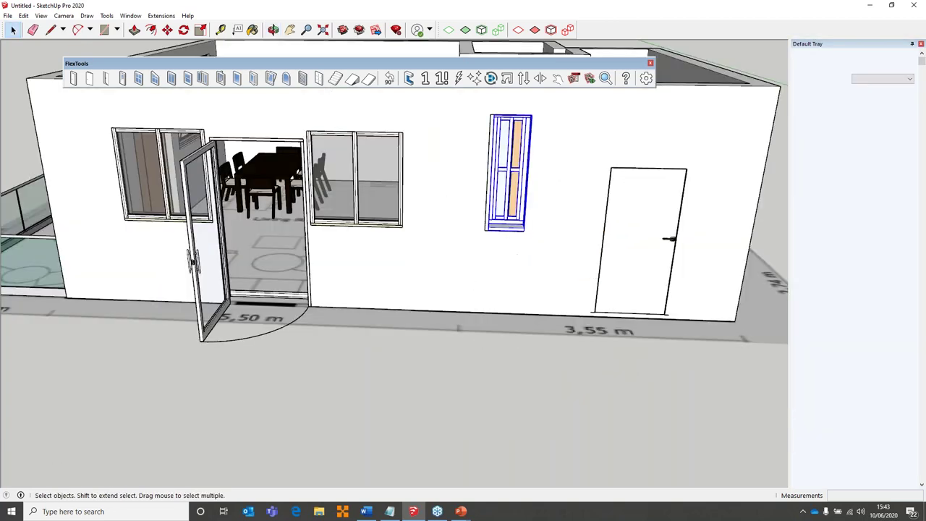
{"action": "mouse_move", "coordinate": [473, 266]}
{"action": "middle_mouse_down"}
{"action": "mouse_move", "coordinate": [444, 284]}
{"action": "mouse_move", "coordinate": [478, 275]}
{"action": "middle_mouse_up"}
{"action": "middle_click_drag", "start_coordinate": [405, 351], "coordinate": [364, 190]}
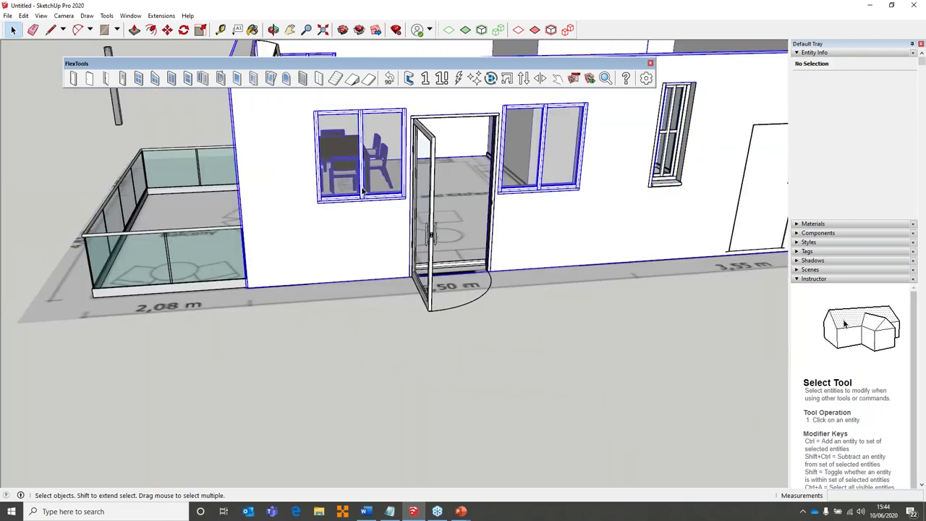
Select the open glass door, the narrow window and the single door in turn to inspect their component details
{"action": "left_click", "coordinate": [590, 371]}
{"action": "key", "text": "Escape"}
{"action": "middle_click_drag", "start_coordinate": [658, 276], "coordinate": [289, 275]}
{"action": "left_click", "coordinate": [69, 253]}
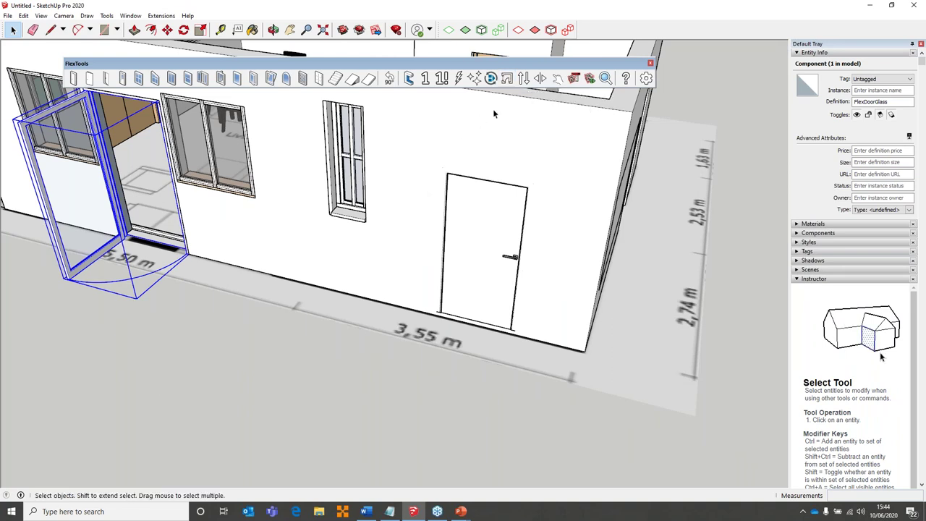
{"action": "left_click", "coordinate": [304, 229]}
{"action": "left_click", "coordinate": [353, 189]}
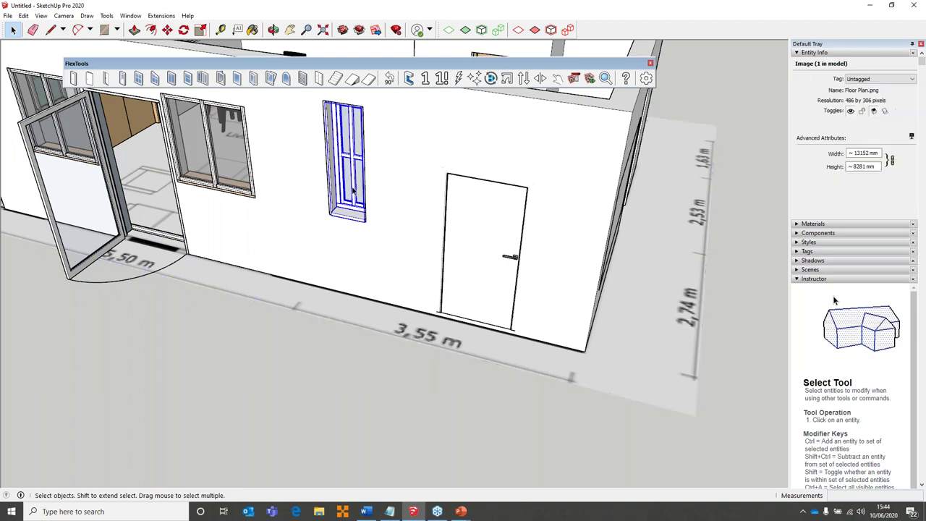
{"action": "left_click", "coordinate": [445, 283]}
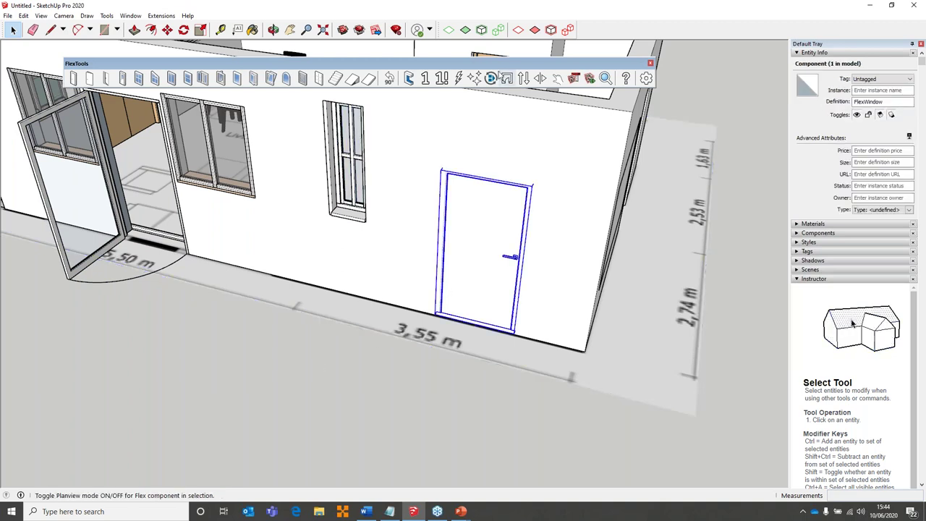
{"action": "left_click", "coordinate": [492, 77]}
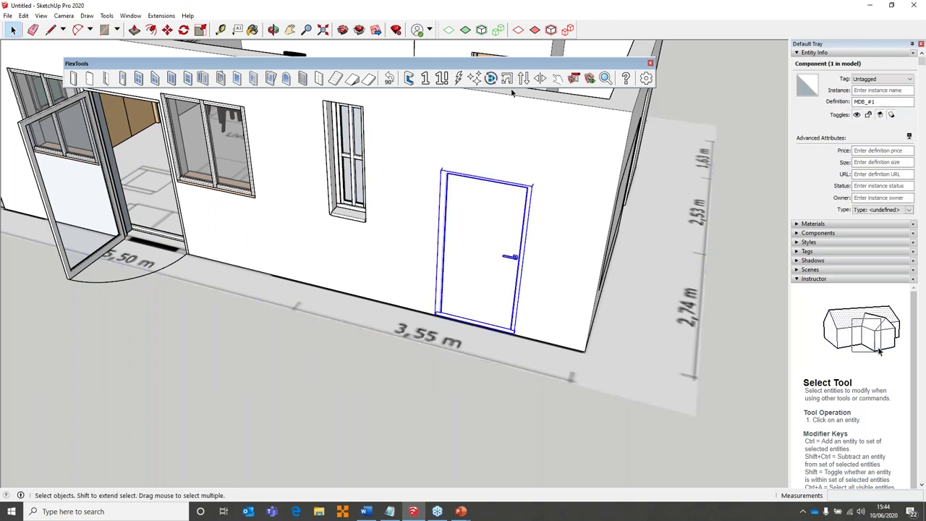
{"action": "key", "text": "Return"}
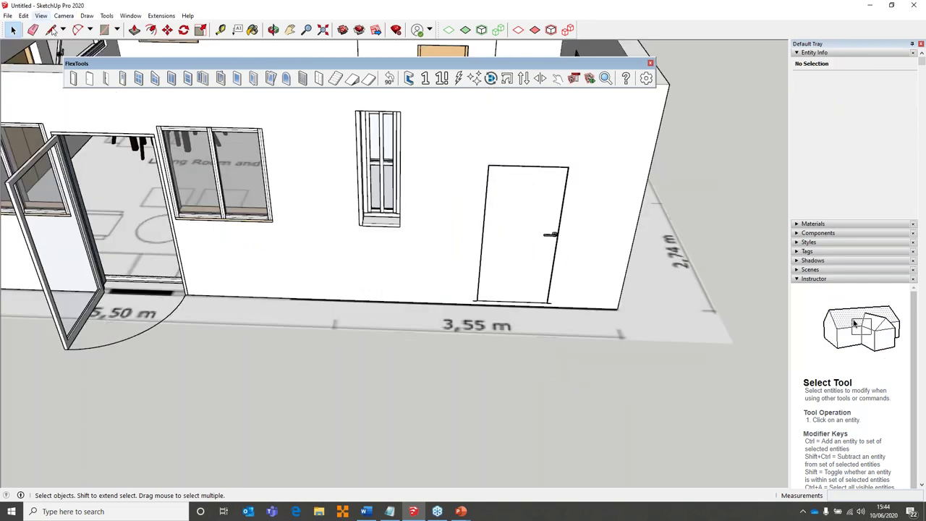
Examine the open glass FlexDoor, its frame and its swing arc close up from outside the wall
{"action": "middle_click_drag", "start_coordinate": [219, 247], "coordinate": [312, 319]}
{"action": "middle_click_drag", "start_coordinate": [369, 308], "coordinate": [266, 339]}
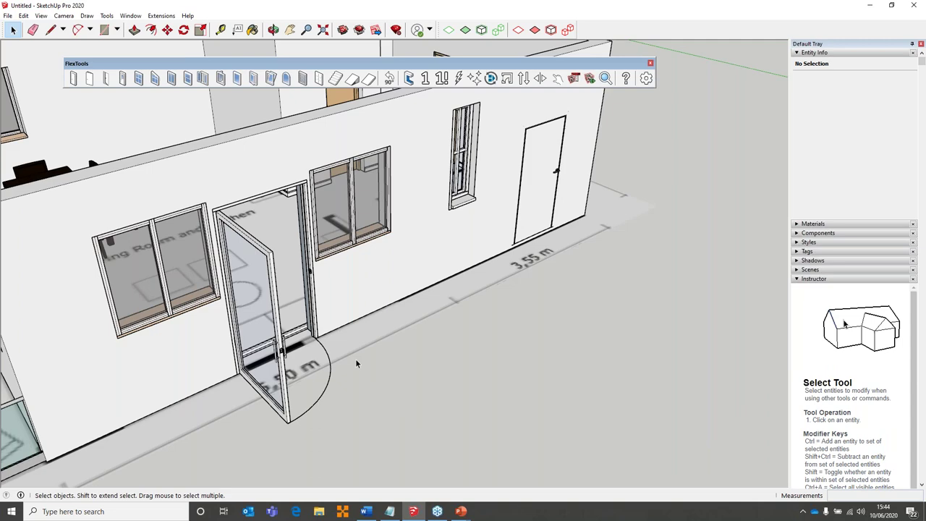
{"action": "scroll", "coordinate": [355, 359], "scroll_direction": "up", "scroll_amount": 8}
{"action": "scroll", "coordinate": [247, 411], "scroll_direction": "down", "scroll_amount": 3}
{"action": "middle_click_drag", "start_coordinate": [247, 410], "coordinate": [295, 305]}
{"action": "scroll", "coordinate": [295, 306], "scroll_direction": "down", "scroll_amount": 2}
{"action": "right_click", "coordinate": [296, 301]}
{"action": "middle_click_drag", "start_coordinate": [422, 404], "coordinate": [348, 362]}
{"action": "left_click", "coordinate": [349, 362]}
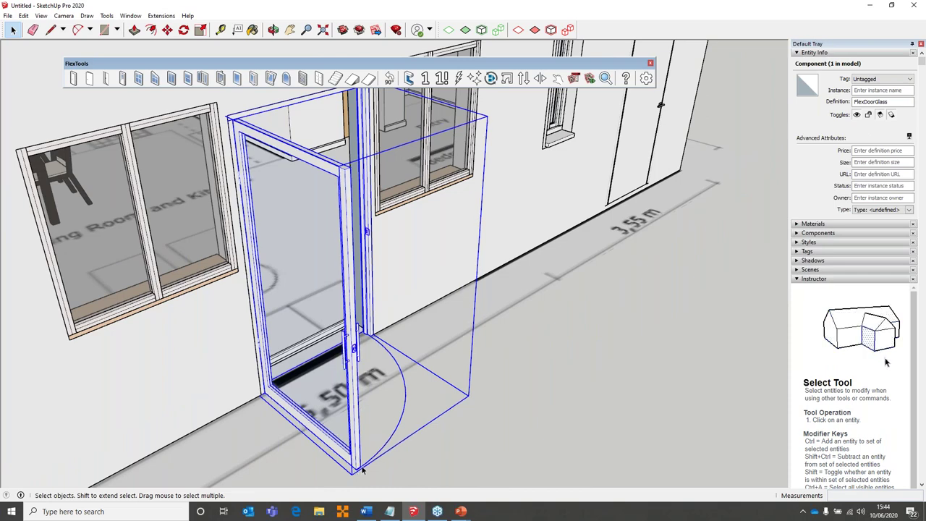
{"action": "scroll", "coordinate": [371, 273], "scroll_direction": "up", "scroll_amount": 2}
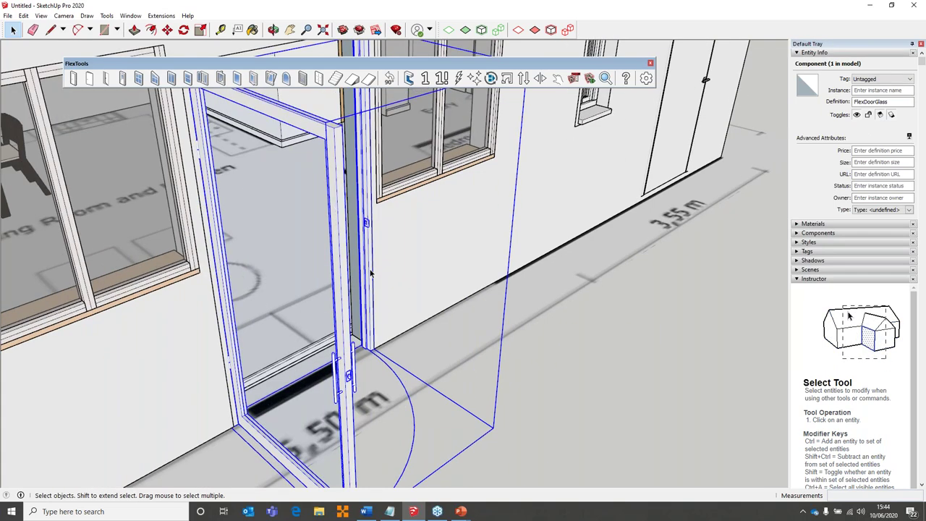
{"action": "scroll", "coordinate": [371, 273], "scroll_direction": "up", "scroll_amount": 2}
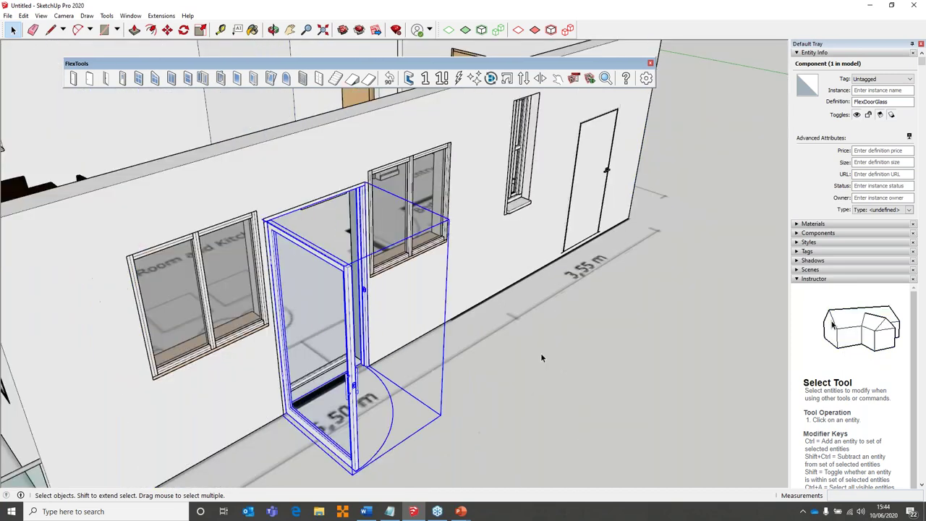
{"action": "key", "text": "ctrl+t"}
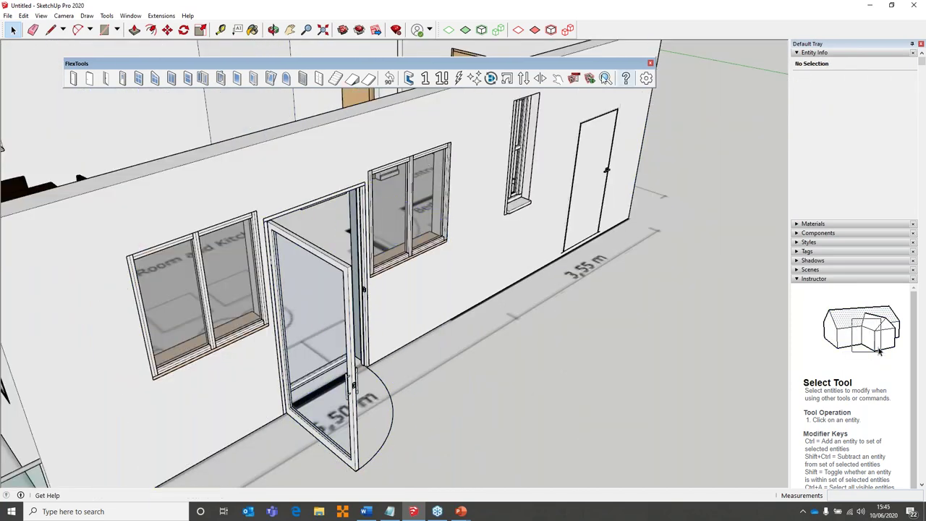
{"action": "scroll", "coordinate": [349, 164], "scroll_direction": "down", "scroll_amount": 3}
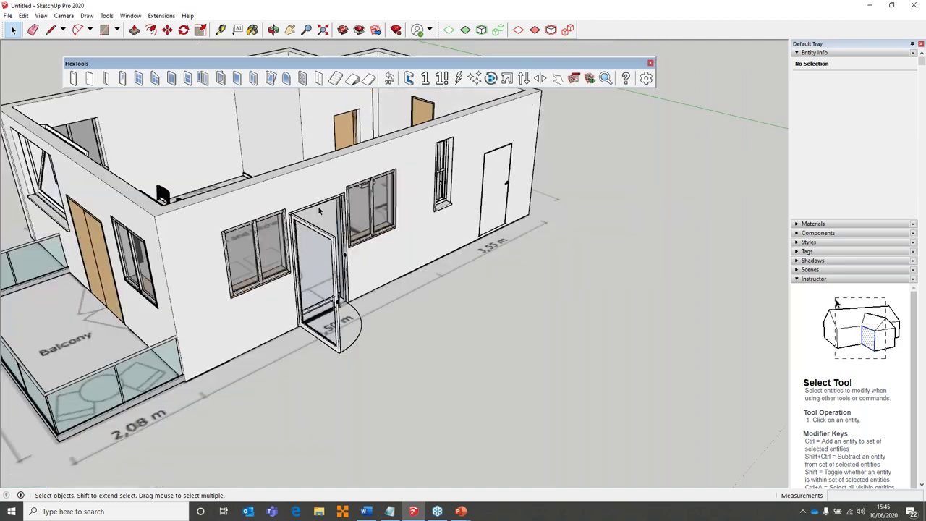
Place a small slatted louvre component on the blank exterior wall beside the large double window
{"action": "scroll", "coordinate": [319, 210], "scroll_direction": "down", "scroll_amount": 5}
{"action": "middle_click_drag", "start_coordinate": [210, 232], "coordinate": [306, 84]}
{"action": "left_click", "coordinate": [302, 78]}
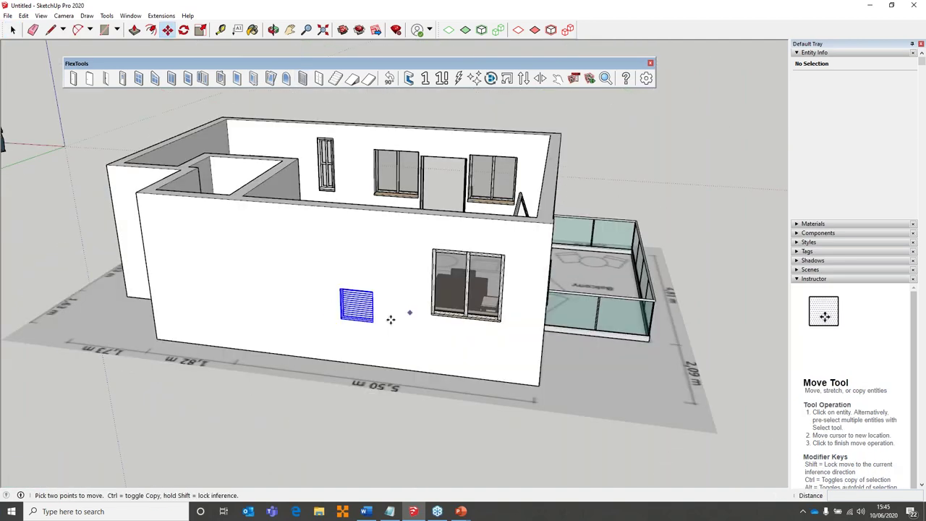
{"action": "scroll", "coordinate": [368, 288], "scroll_direction": "up", "scroll_amount": 4}
{"action": "left_click", "coordinate": [368, 288]}
{"action": "right_click", "coordinate": [352, 295]}
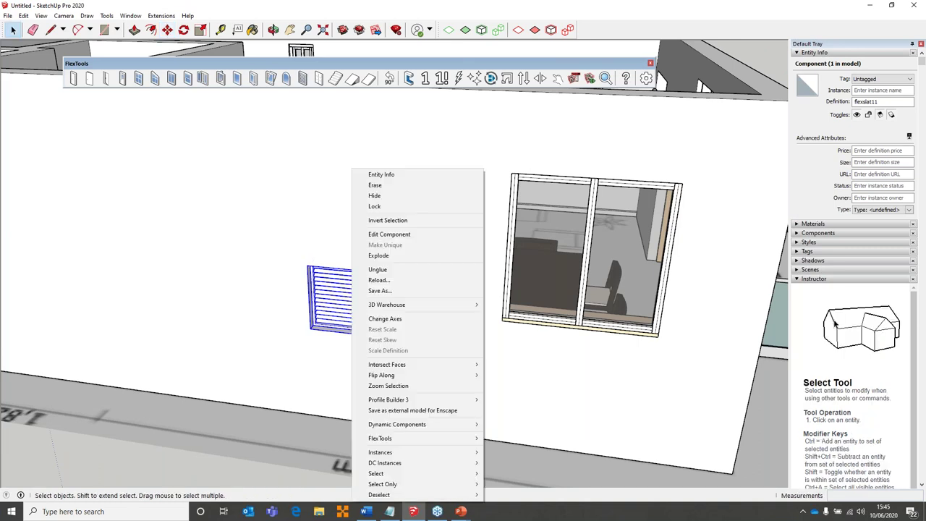
{"action": "left_click", "coordinate": [200, 108]}
Place a FlexWindow on the wall beside the slatted louvre and set its horizontal distribution to 5 divisions
{"action": "left_click", "coordinate": [303, 78]}
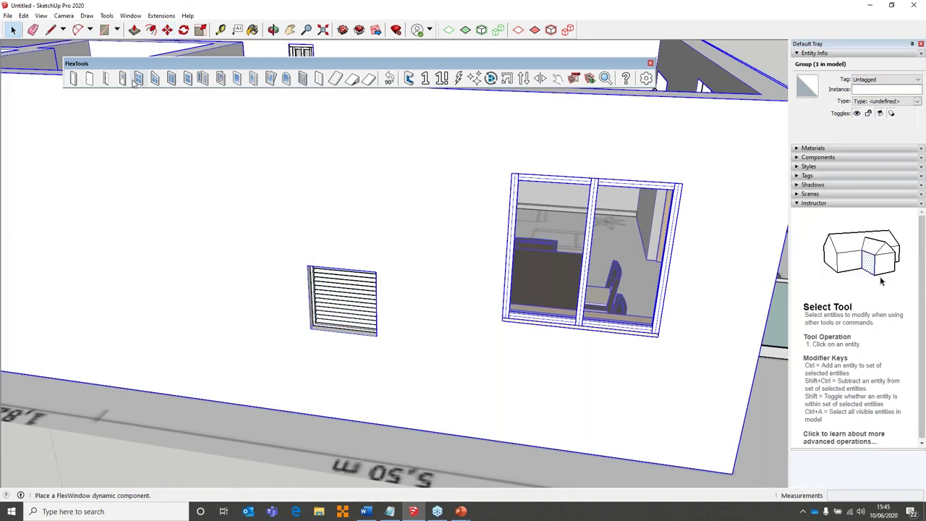
{"action": "left_click", "coordinate": [168, 279]}
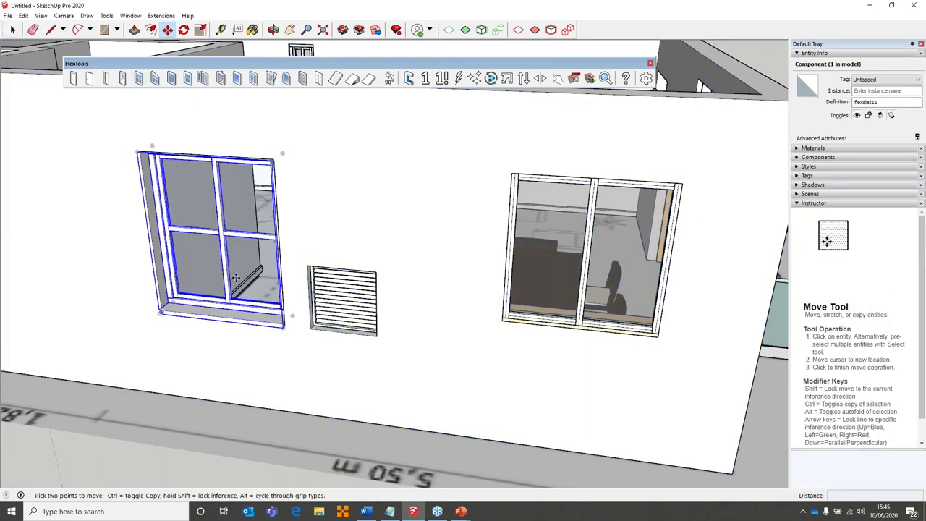
{"action": "right_click", "coordinate": [228, 170]}
{"action": "mouse_move", "coordinate": [296, 432]}
{"action": "left_click", "coordinate": [383, 425]}
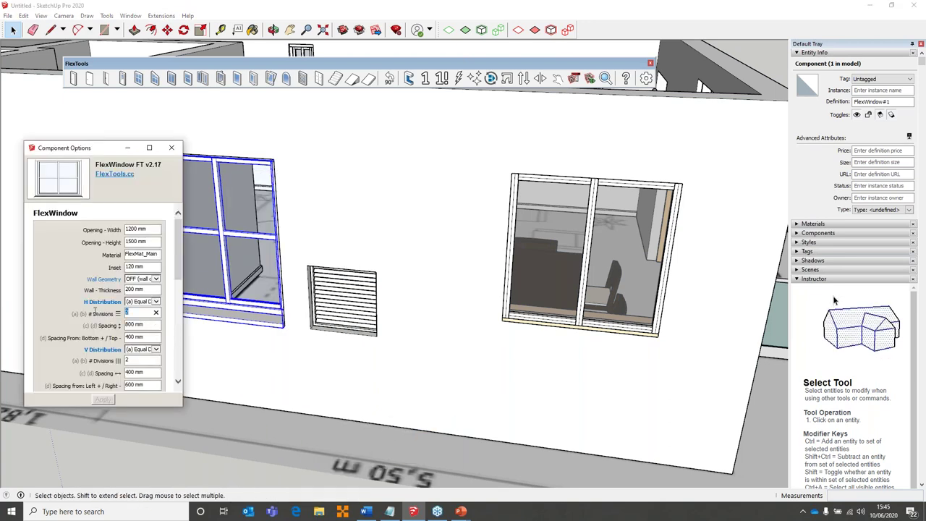
{"action": "type", "text": "5"}
{"action": "key", "text": "Return"}
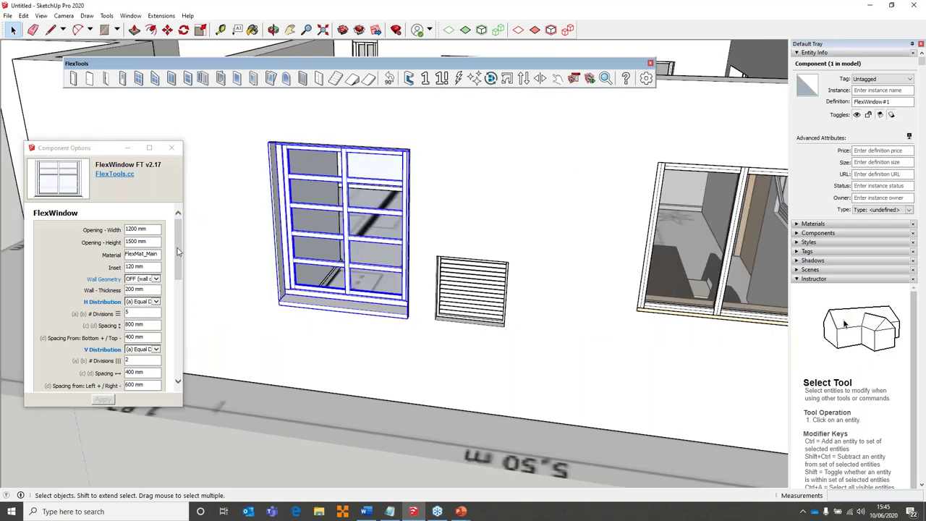
{"action": "left_click_drag", "start_coordinate": [179, 251], "coordinate": [179, 271]}
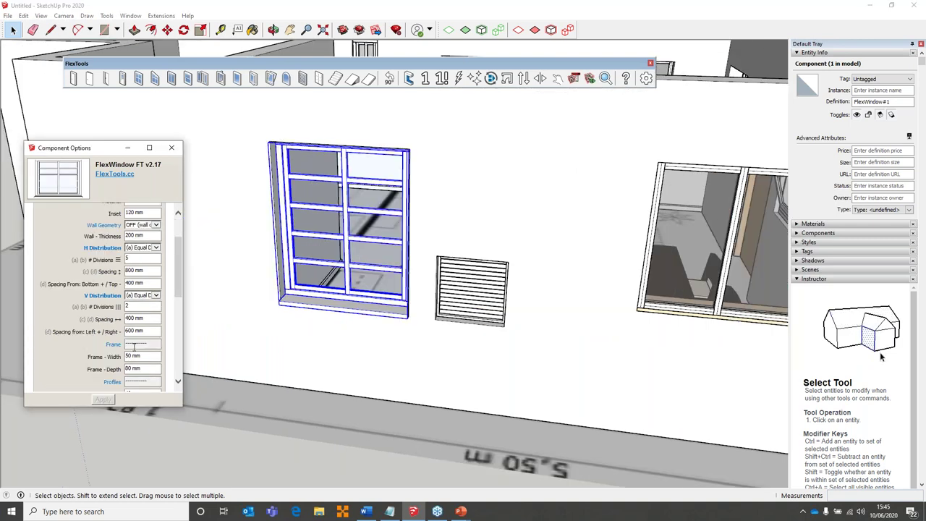
{"action": "left_click", "coordinate": [177, 148]}
Examine the whole apartment with its placed doors and windows from several elevated viewpoints
{"action": "scroll", "coordinate": [508, 234], "scroll_direction": "down", "scroll_amount": 3}
{"action": "middle_click_drag", "start_coordinate": [554, 232], "coordinate": [463, 181]}
{"action": "scroll", "coordinate": [598, 255], "scroll_direction": "down", "scroll_amount": 3}
{"action": "scroll", "coordinate": [485, 272], "scroll_direction": "down", "scroll_amount": 3}
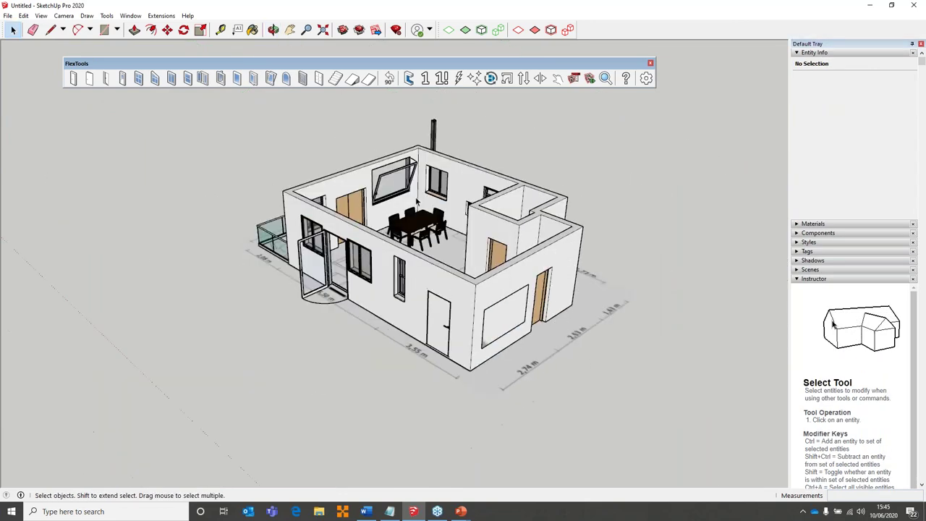
{"action": "scroll", "coordinate": [590, 95], "scroll_direction": "up", "scroll_amount": 2}
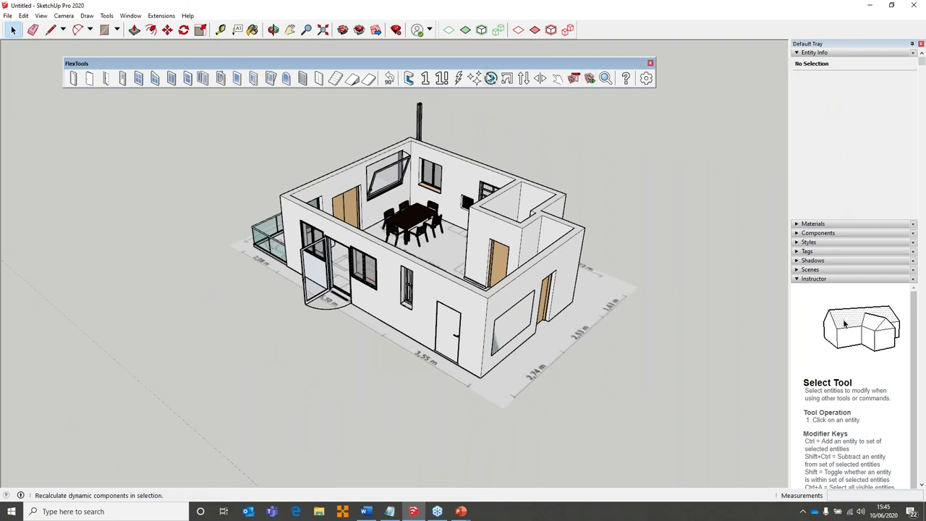
{"action": "middle_click_drag", "start_coordinate": [491, 254], "coordinate": [352, 78]}
{"action": "scroll", "coordinate": [489, 300], "scroll_direction": "up", "scroll_amount": 3}
{"action": "scroll", "coordinate": [491, 297], "scroll_direction": "down", "scroll_amount": 5}
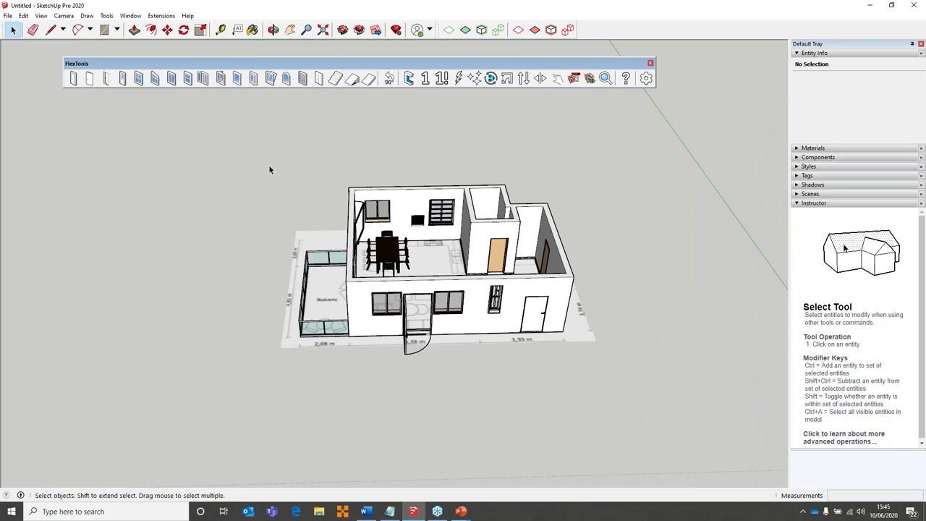
Float the FlexTools and Selection Toys toolbars over the drawing area and show the Artisan and Dibac toolbars
{"action": "left_click_drag", "start_coordinate": [234, 66], "coordinate": [249, 151]}
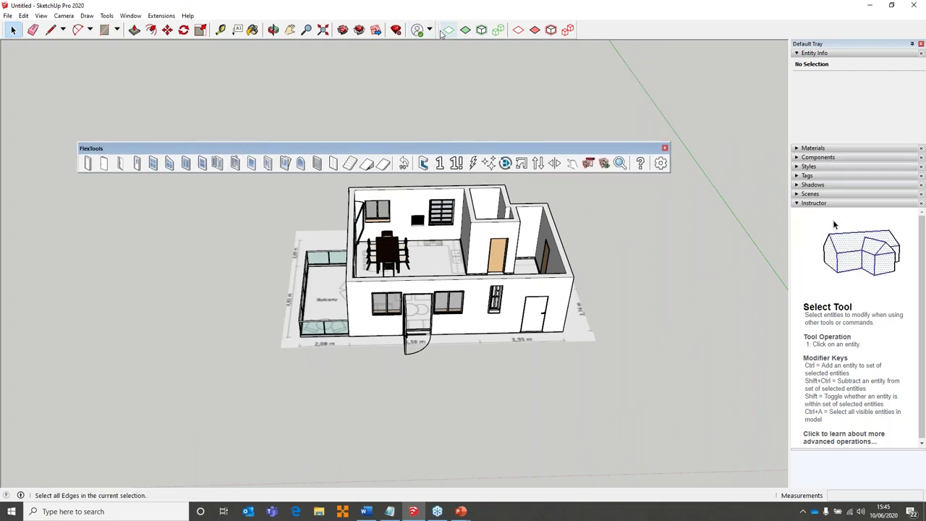
{"action": "left_click_drag", "start_coordinate": [441, 32], "coordinate": [539, 110]}
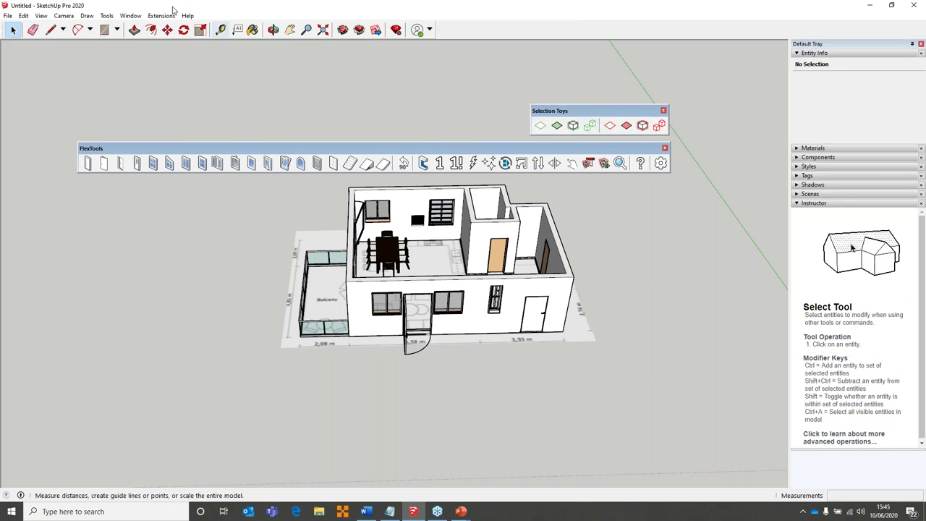
{"action": "left_click", "coordinate": [42, 16]}
{"action": "left_click", "coordinate": [69, 28]}
{"action": "left_click_drag", "start_coordinate": [416, 181], "coordinate": [129, 225]}
{"action": "left_click", "coordinate": [89, 269]}
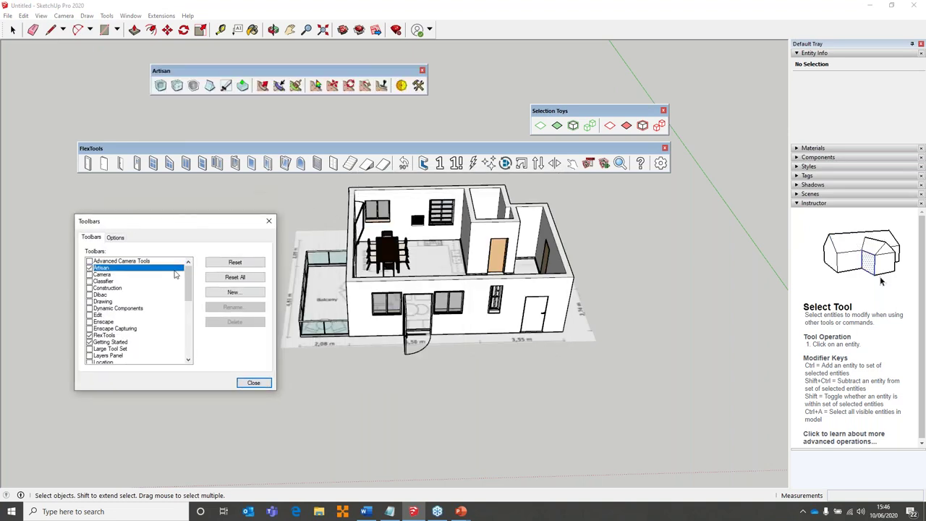
{"action": "scroll", "coordinate": [115, 279], "scroll_direction": "down", "scroll_amount": 1}
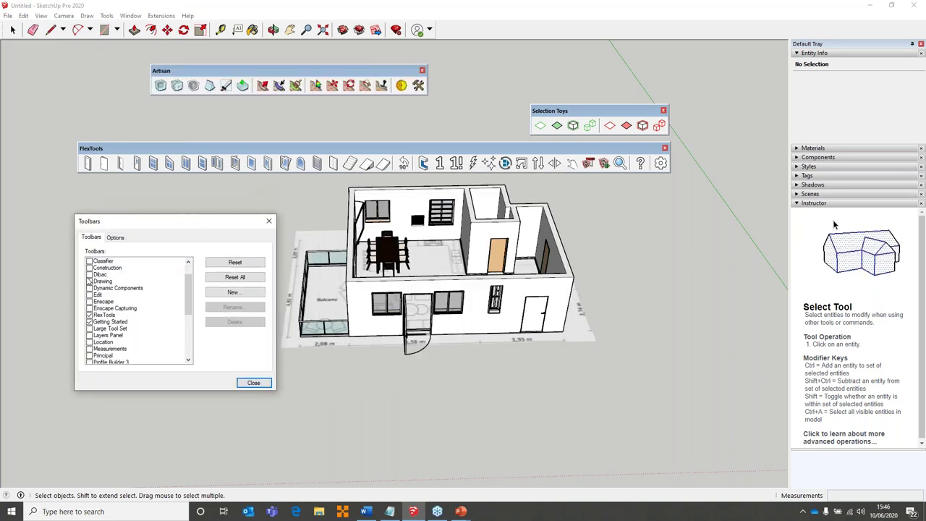
{"action": "left_click", "coordinate": [89, 274]}
{"action": "scroll", "coordinate": [90, 271], "scroll_direction": "down", "scroll_amount": 2}
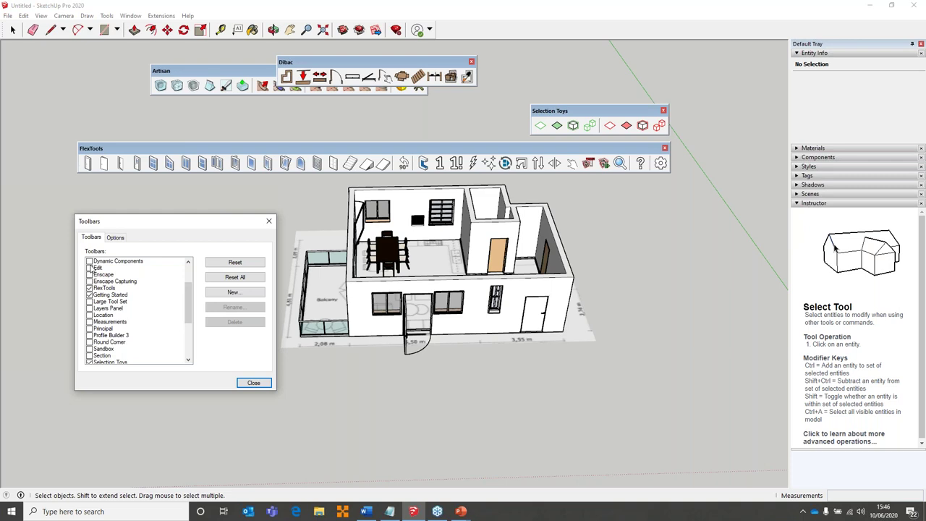
Show the Profile Builder 3, Round Corner and Layers Panel toolbars and finish the toolbar setup
{"action": "scroll", "coordinate": [92, 282], "scroll_direction": "down", "scroll_amount": 2}
{"action": "scroll", "coordinate": [93, 291], "scroll_direction": "down", "scroll_amount": 3}
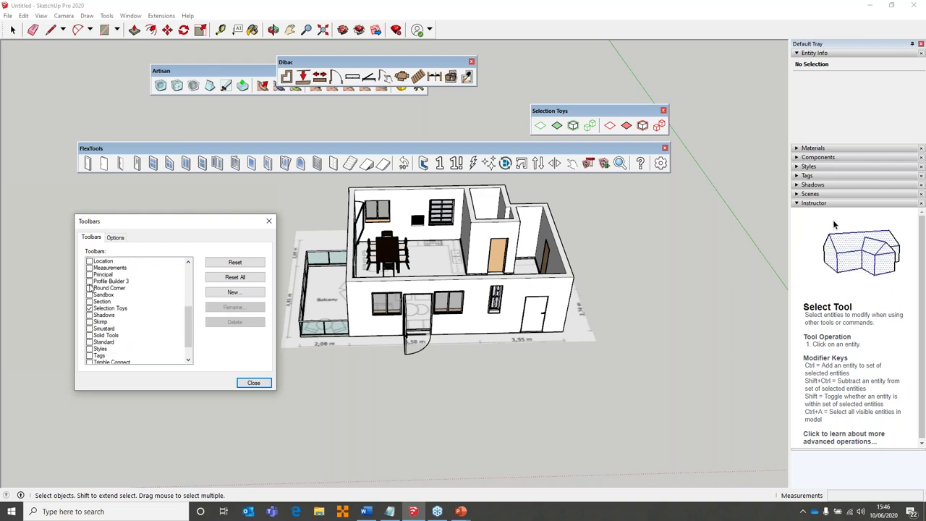
{"action": "left_click", "coordinate": [89, 280]}
{"action": "scroll", "coordinate": [93, 286], "scroll_direction": "down", "scroll_amount": 3}
{"action": "left_click", "coordinate": [89, 268]}
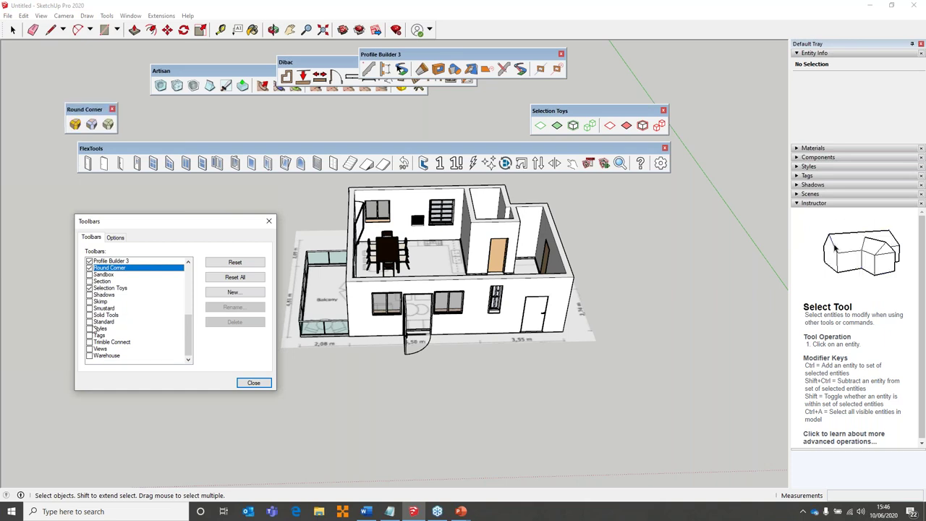
{"action": "scroll", "coordinate": [92, 332], "scroll_direction": "up", "scroll_amount": 2}
{"action": "scroll", "coordinate": [92, 332], "scroll_direction": "up", "scroll_amount": 1}
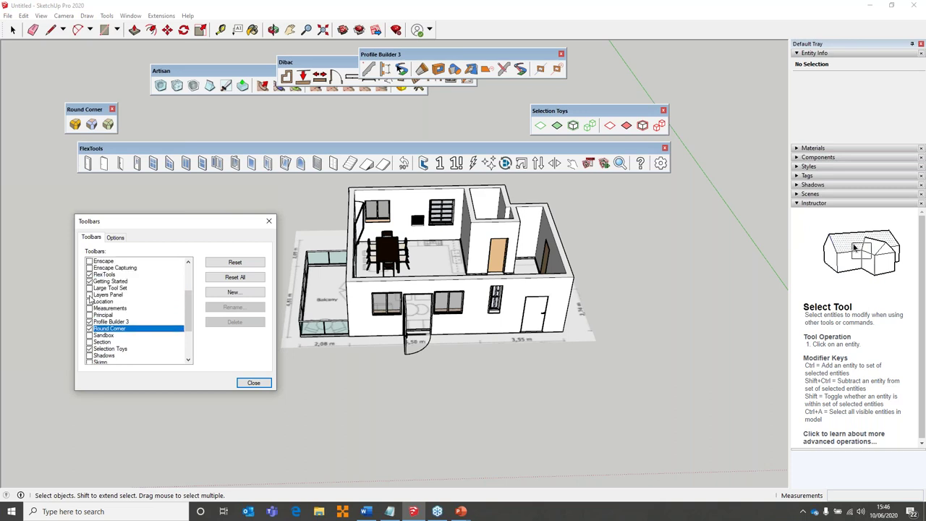
{"action": "left_click", "coordinate": [90, 295]}
{"action": "key", "text": "Escape"}
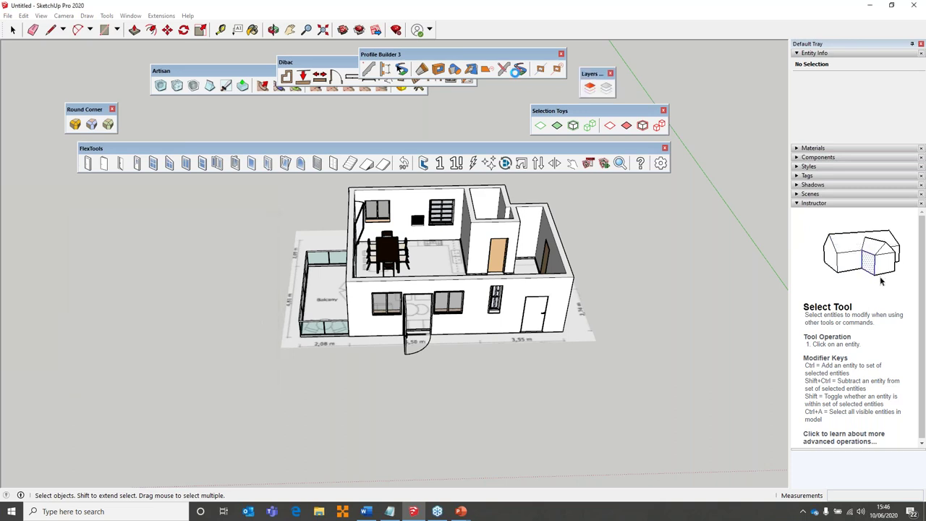
Move the Selection Toys toolbar beside the model and filter a whole-model selection to faces and to components
{"action": "left_click_drag", "start_coordinate": [582, 111], "coordinate": [666, 294]}
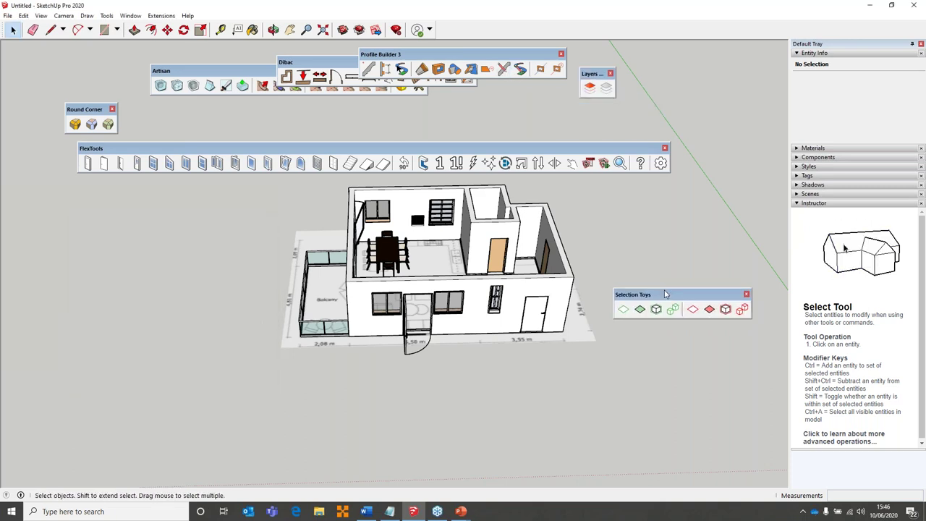
{"action": "middle_click_drag", "start_coordinate": [543, 316], "coordinate": [463, 391]}
{"action": "left_click_drag", "start_coordinate": [213, 234], "coordinate": [565, 442]}
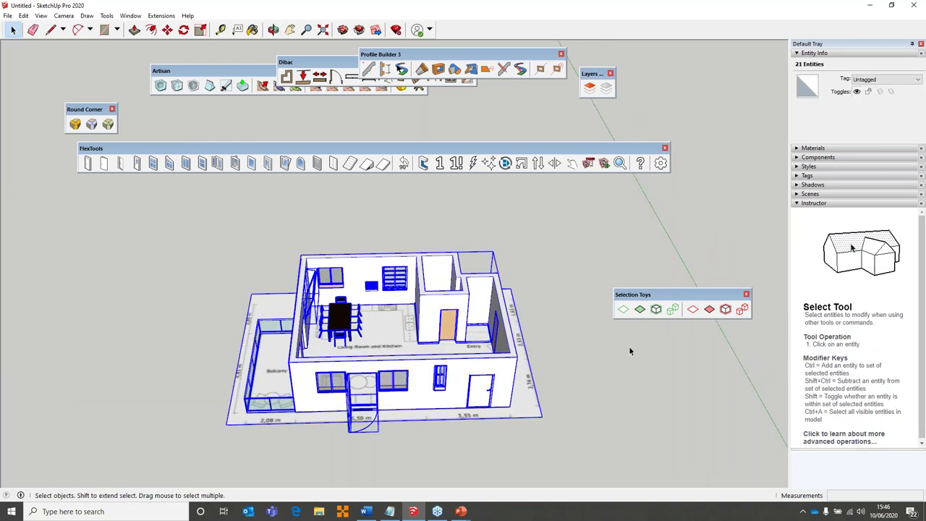
{"action": "left_click", "coordinate": [640, 310]}
{"action": "left_click_drag", "start_coordinate": [197, 223], "coordinate": [573, 500]}
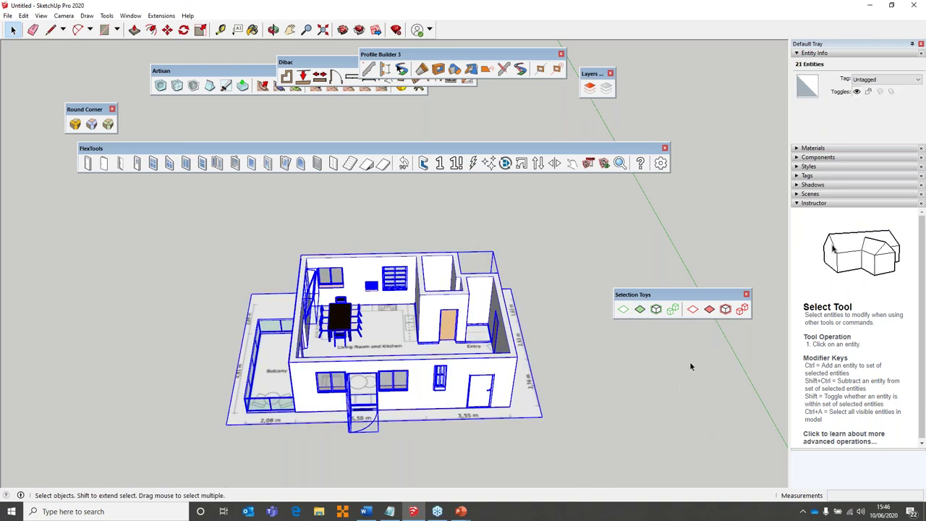
{"action": "left_click", "coordinate": [673, 310]}
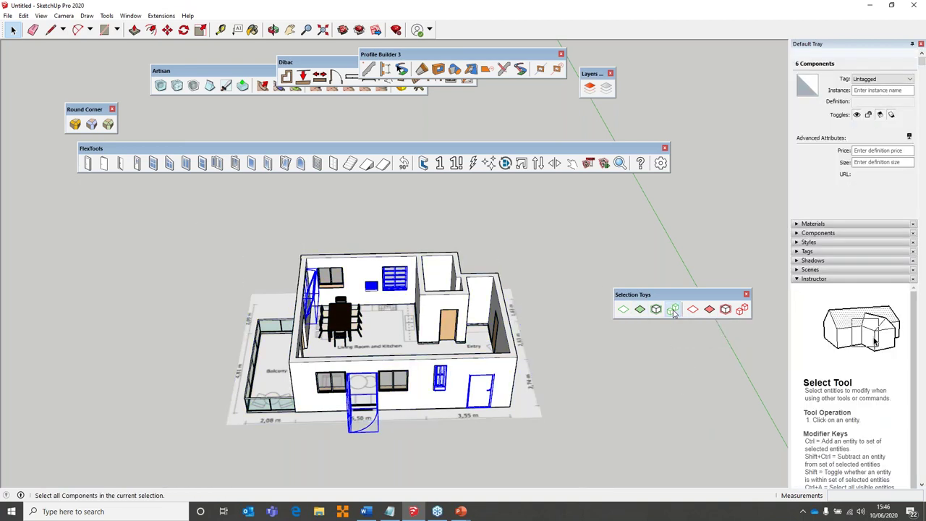
{"action": "left_click", "coordinate": [633, 373]}
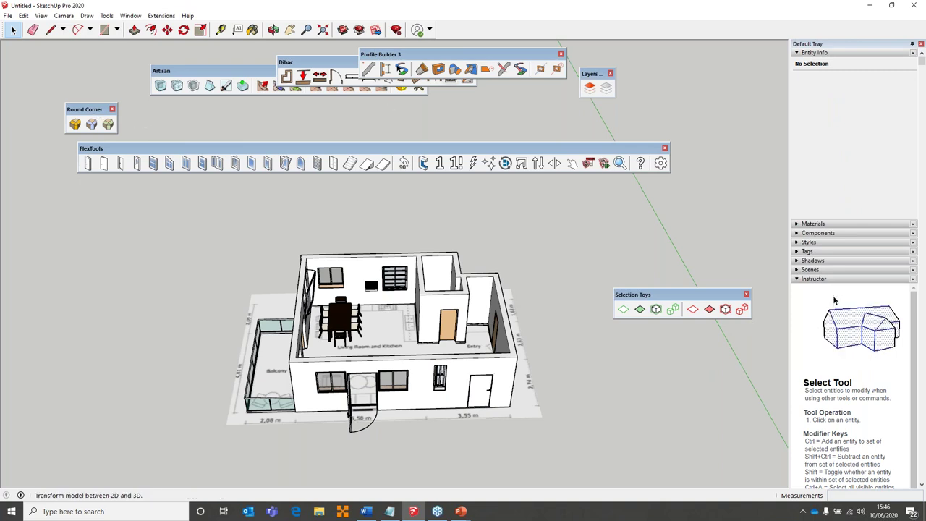
Move the Layers Panel toolbar above the Selection Toys toolbar, then view the Layers Panel without opening its debug dialog and close it
{"action": "left_click_drag", "start_coordinate": [590, 73], "coordinate": [643, 248]}
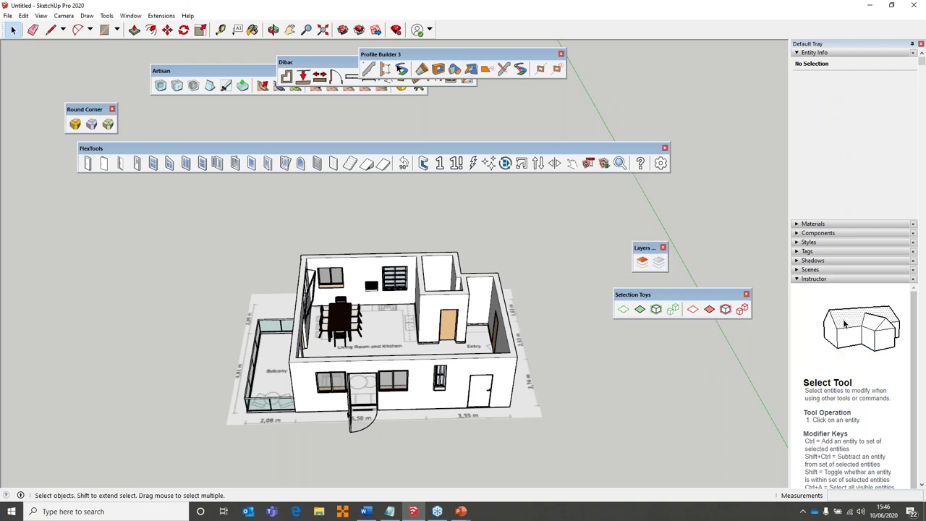
{"action": "left_click", "coordinate": [643, 260]}
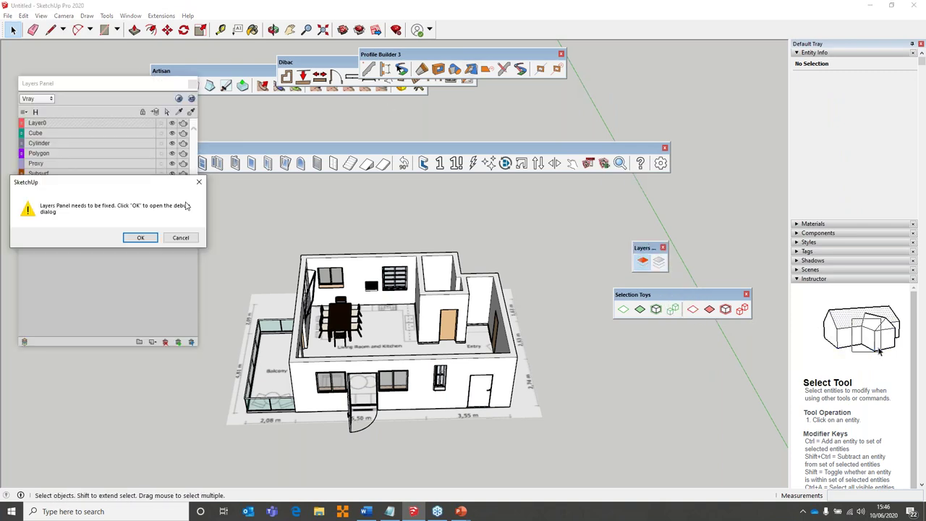
{"action": "left_click", "coordinate": [181, 240]}
{"action": "left_click_drag", "start_coordinate": [85, 115], "coordinate": [133, 202]}
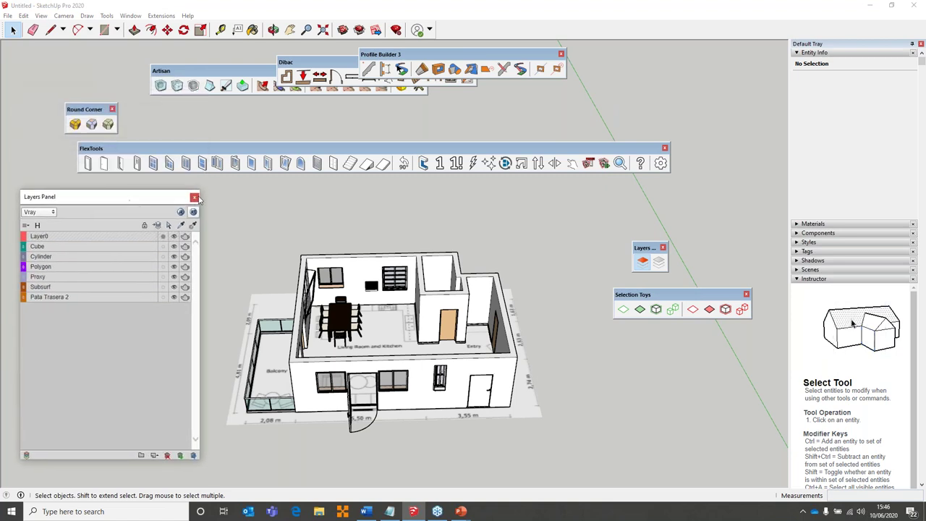
{"action": "left_click", "coordinate": [194, 198]}
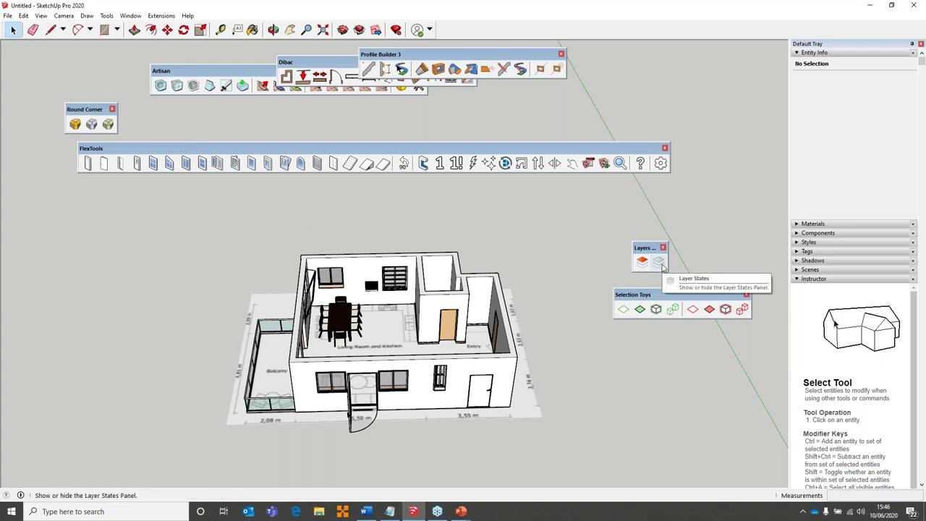
Place the Round Corner toolbar beside the Layers Panel toolbar and separate the Dibac, Artisan and Profile Builder 3 toolbars so none overlap
{"action": "left_click_drag", "start_coordinate": [88, 108], "coordinate": [716, 247]}
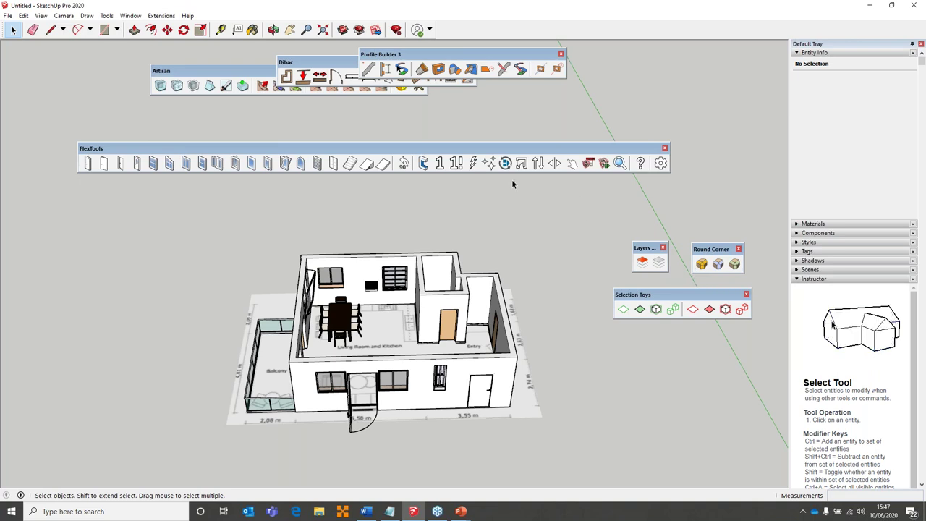
{"action": "left_click_drag", "start_coordinate": [320, 64], "coordinate": [215, 115]}
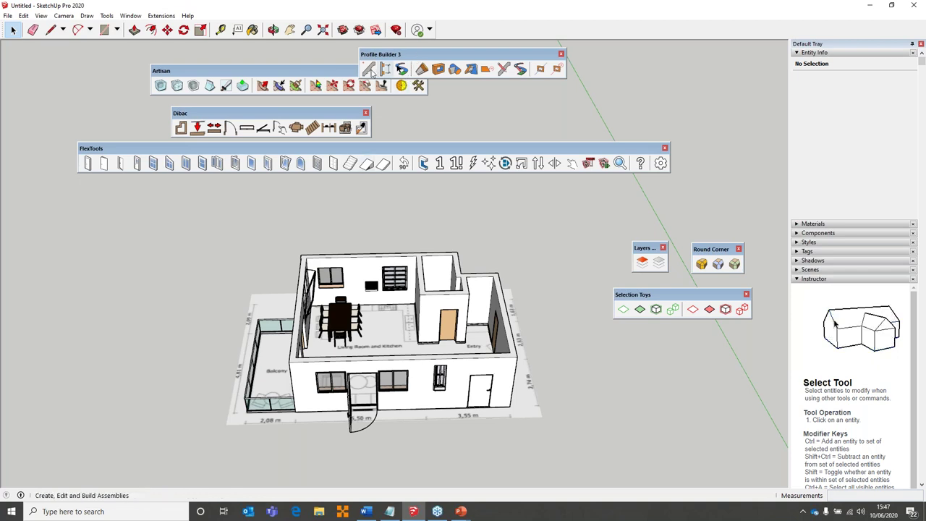
{"action": "left_click_drag", "start_coordinate": [331, 70], "coordinate": [244, 65]}
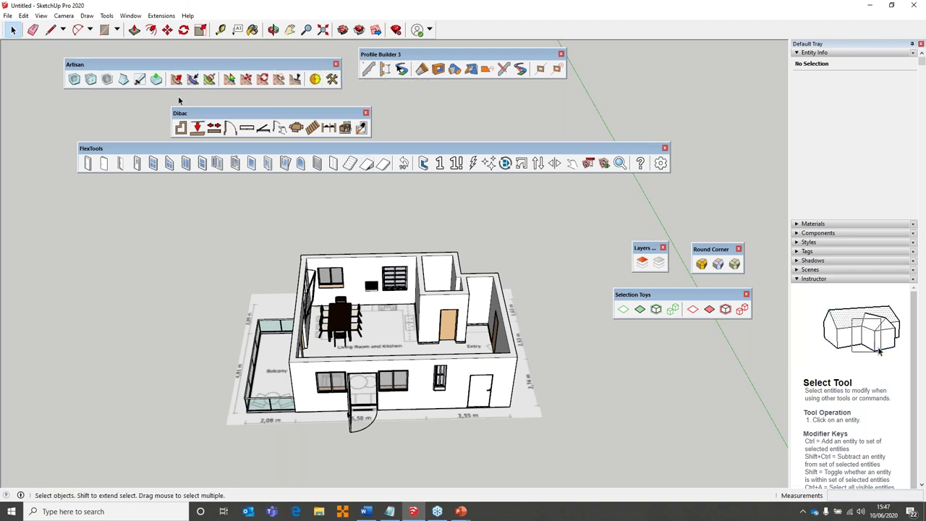
{"action": "left_click_drag", "start_coordinate": [391, 55], "coordinate": [402, 64]}
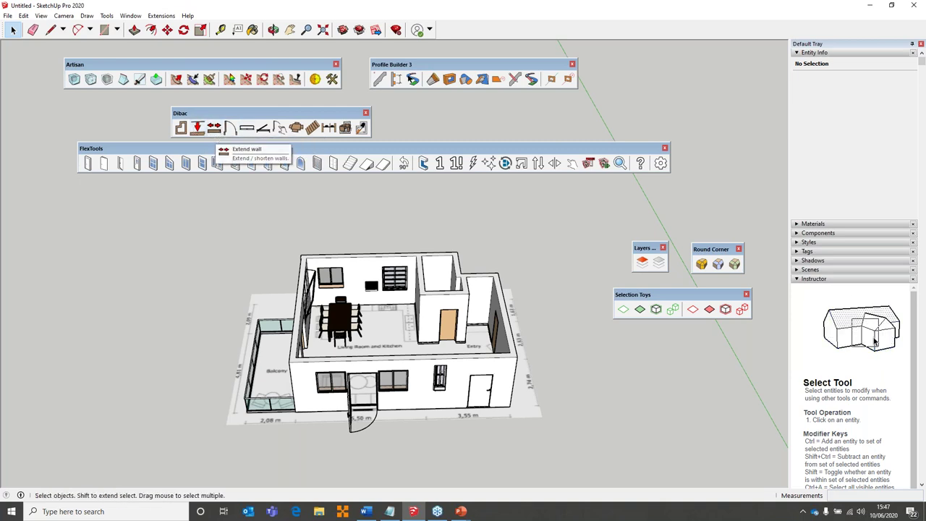
Examine the apartment's balcony side and front facade up close and from an elevated overall view
{"action": "middle_click", "coordinate": [378, 330]}
{"action": "middle_click_drag", "start_coordinate": [378, 331], "coordinate": [489, 313]}
{"action": "scroll", "coordinate": [489, 313], "scroll_direction": "up", "scroll_amount": 3}
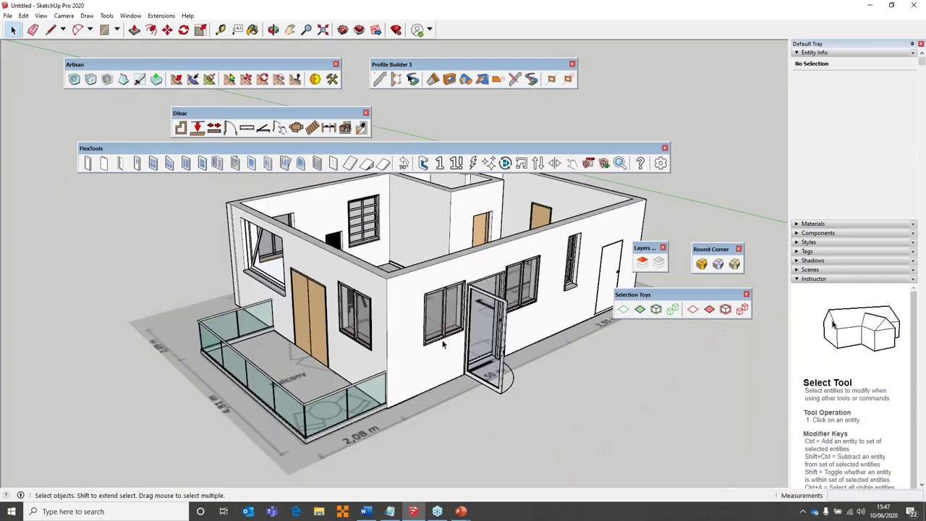
{"action": "middle_click_drag", "start_coordinate": [444, 345], "coordinate": [774, 231]}
{"action": "scroll", "coordinate": [393, 312], "scroll_direction": "down", "scroll_amount": 3}
{"action": "middle_click_drag", "start_coordinate": [427, 275], "coordinate": [442, 286]}
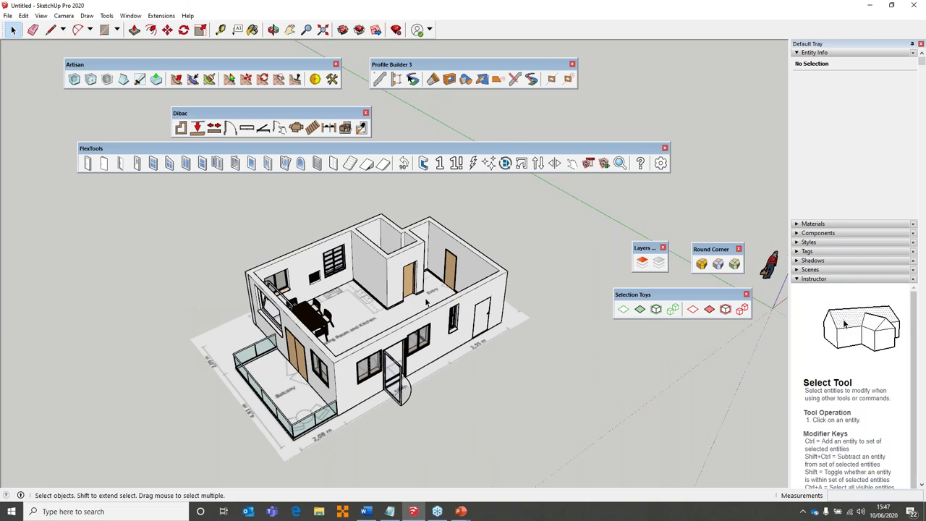